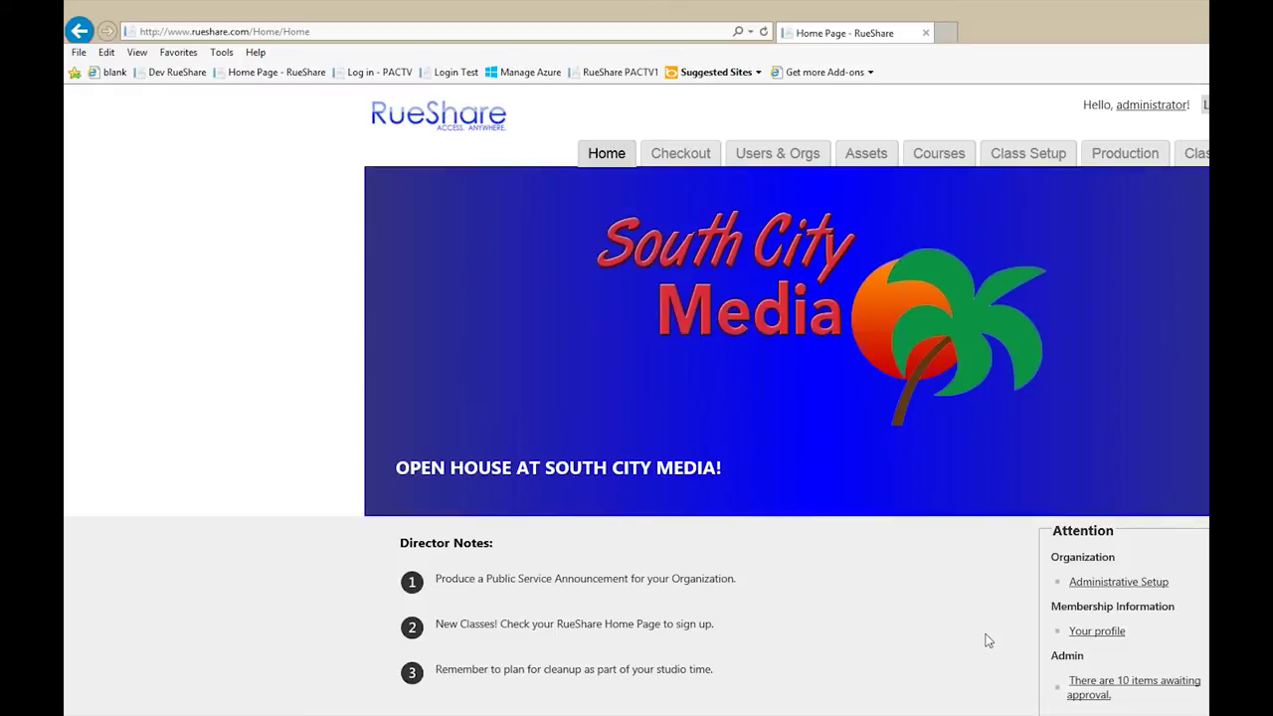
- Open the organization's Administrative Setup and review the Welcome Message and Message of the Day One
{"action": "left_click", "coordinate": [1115, 586]}
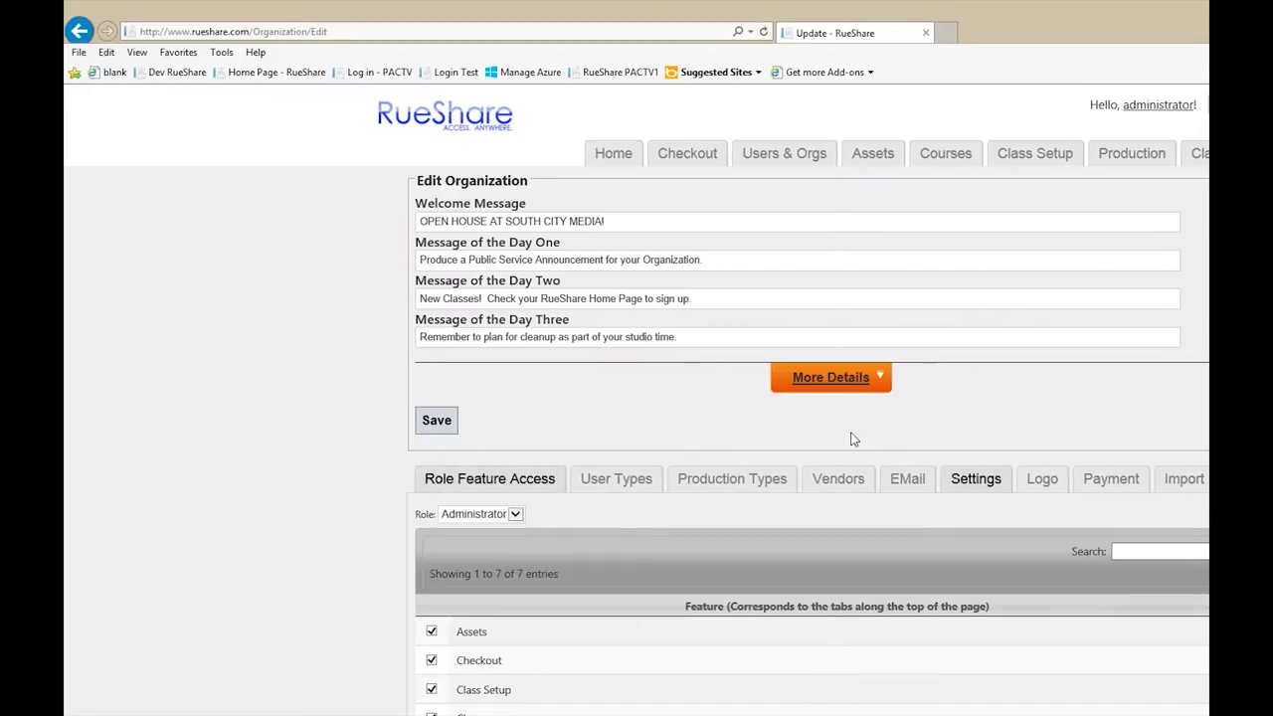
{"action": "left_click_drag", "start_coordinate": [605, 221], "coordinate": [414, 228]}
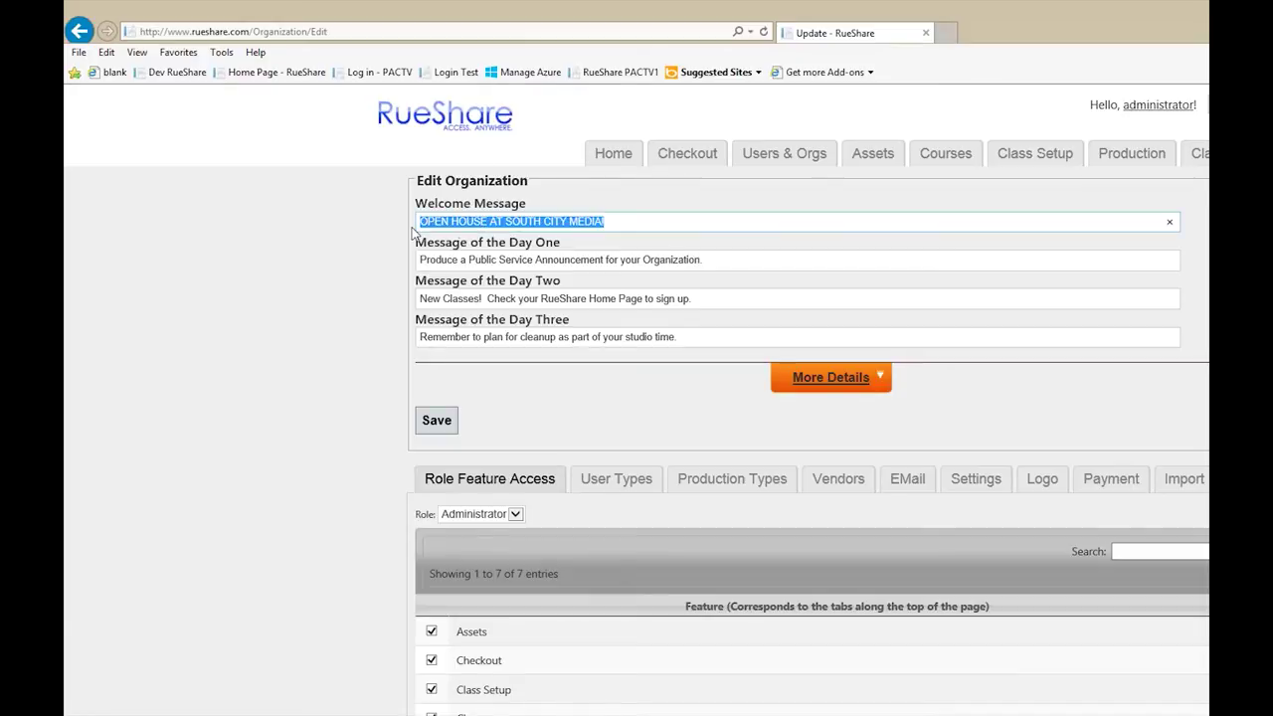
{"action": "left_click", "coordinate": [534, 259]}
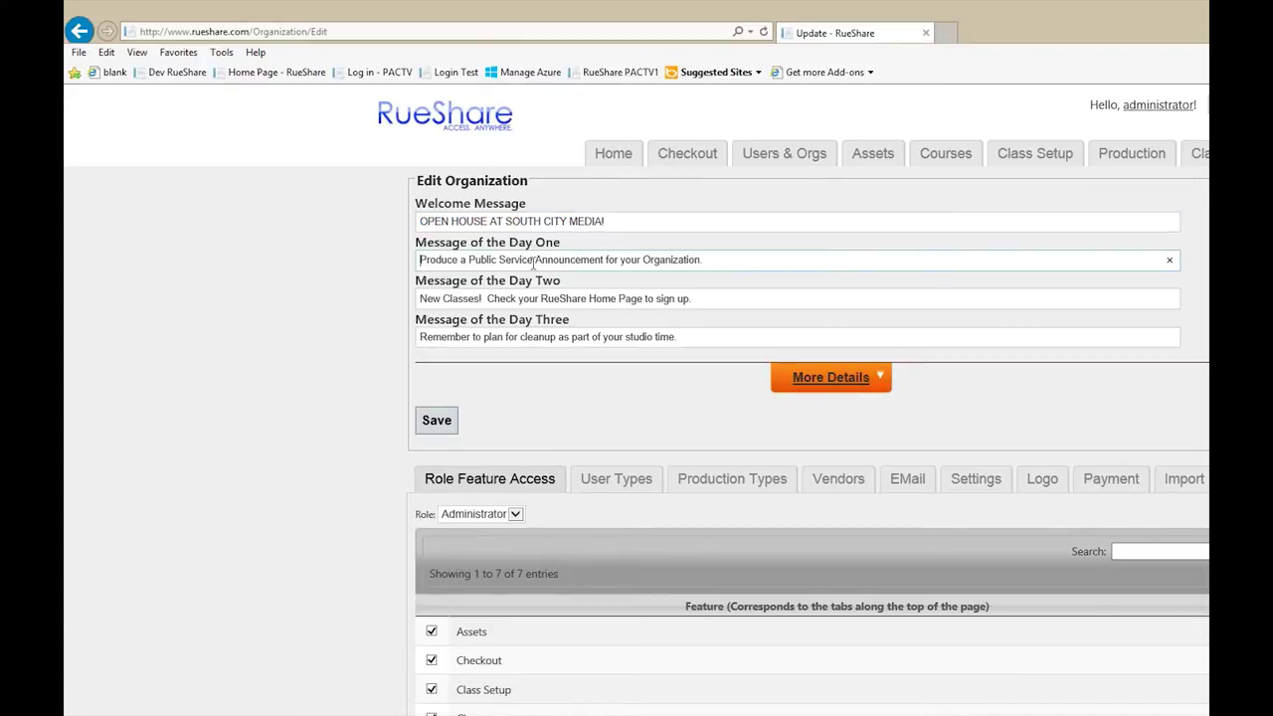
- Expand the organization's additional details, examine the footer, address, contact and disclaimer fields, and collapse them again
{"action": "left_click", "coordinate": [817, 380]}
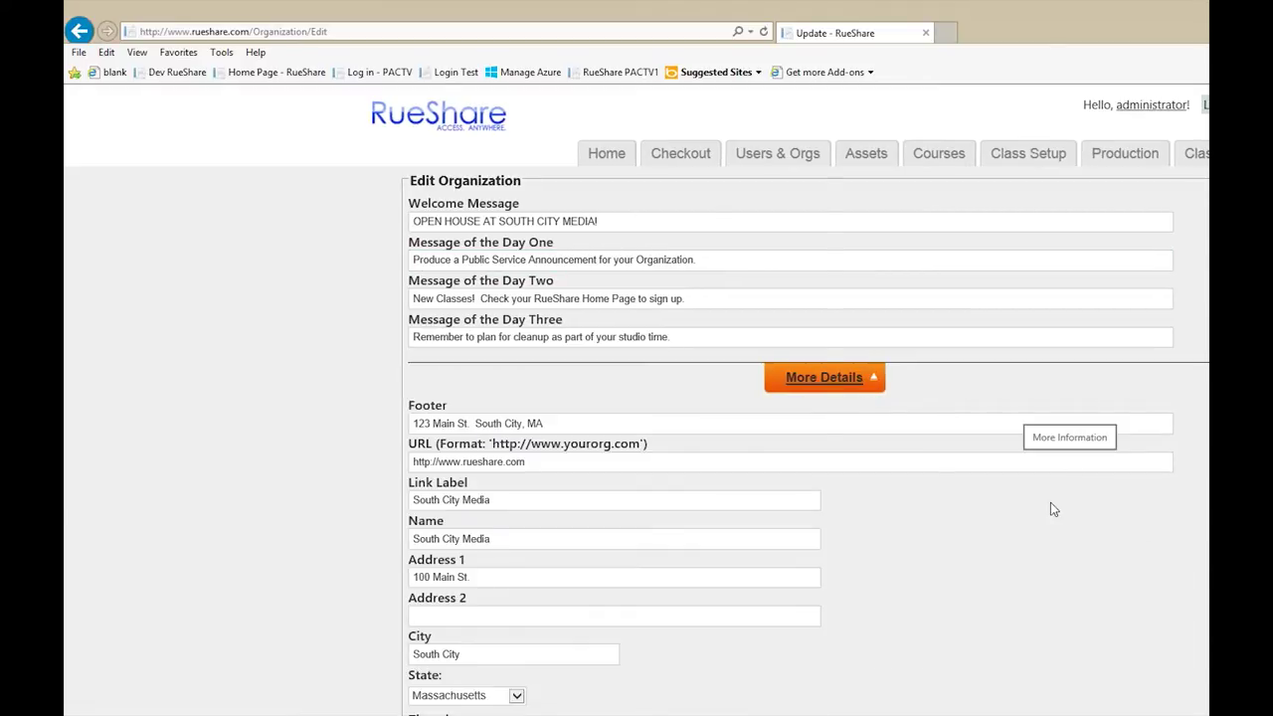
{"action": "scroll", "coordinate": [1050, 508], "scroll_direction": "down", "scroll_amount": 1}
{"action": "scroll", "coordinate": [1052, 509], "scroll_direction": "down", "scroll_amount": 2}
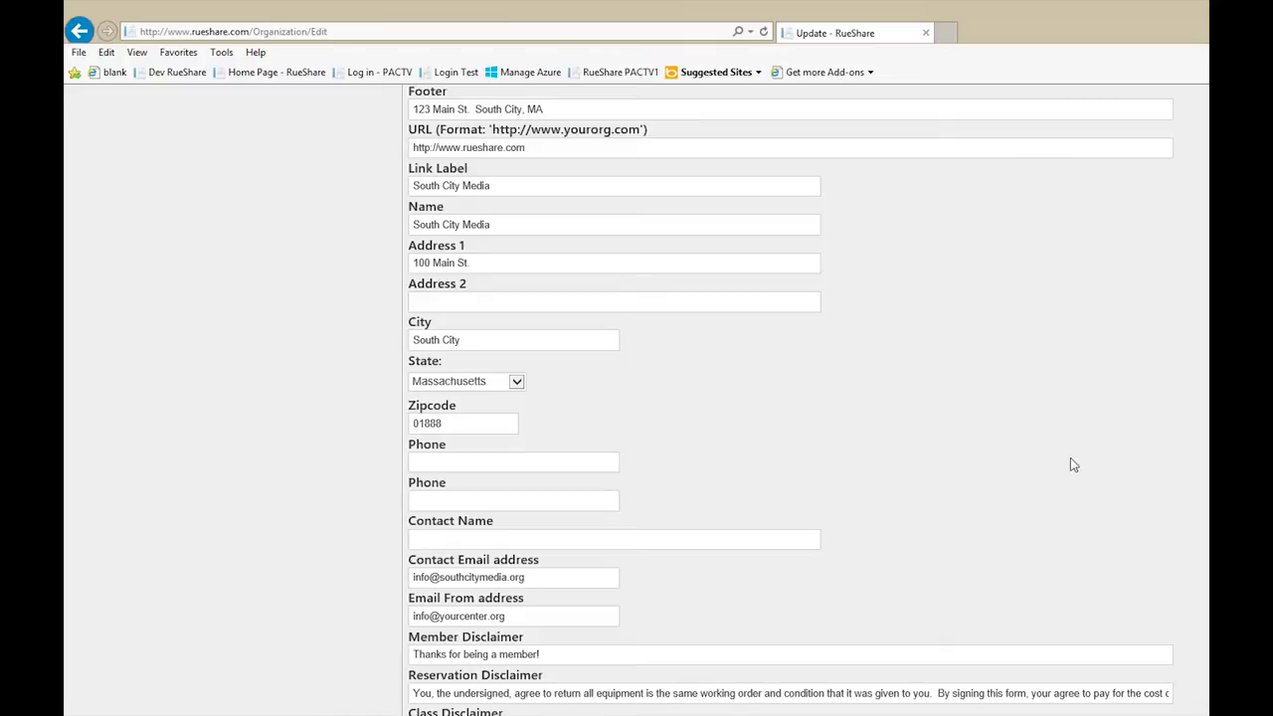
{"action": "key", "text": "Tab"}
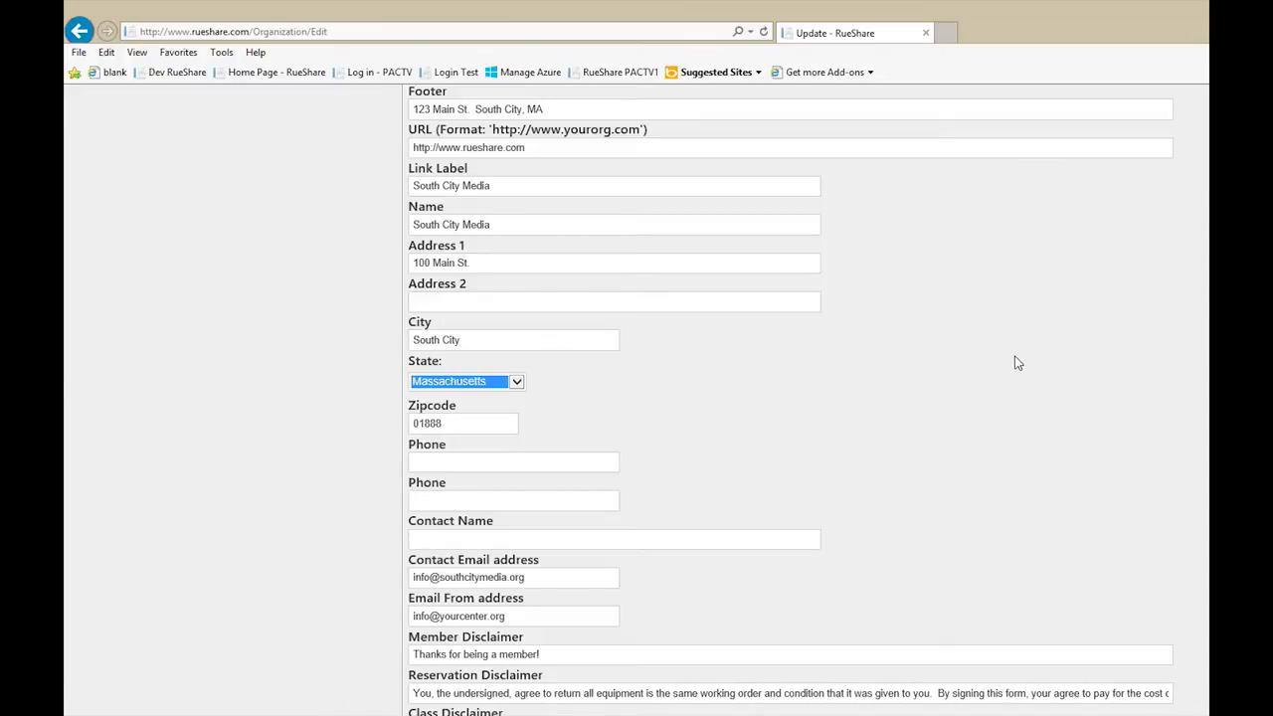
{"action": "key", "text": "Up"}
{"action": "key", "text": "Down"}
{"action": "left_click", "coordinate": [980, 355]}
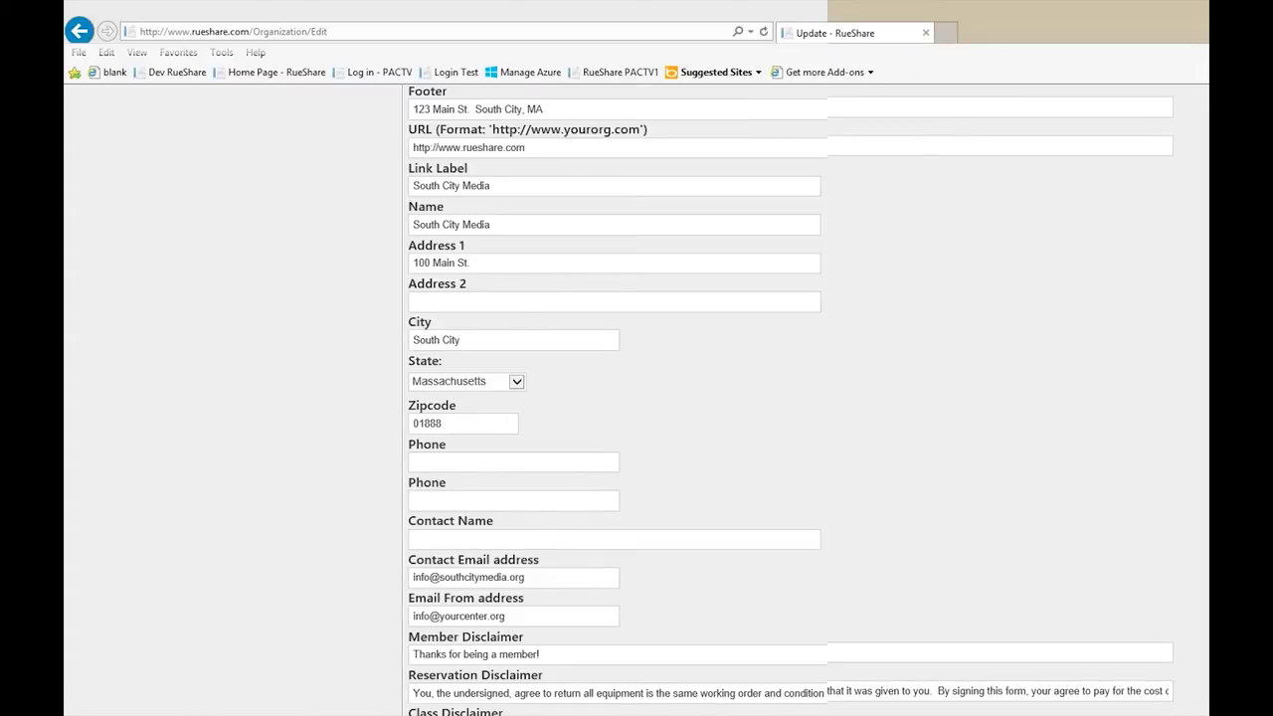
{"action": "scroll", "coordinate": [790, 398], "scroll_direction": "up", "scroll_amount": 2}
{"action": "scroll", "coordinate": [505, 355], "scroll_direction": "up", "scroll_amount": 1}
{"action": "scroll", "coordinate": [505, 355], "scroll_direction": "down", "scroll_amount": 1}
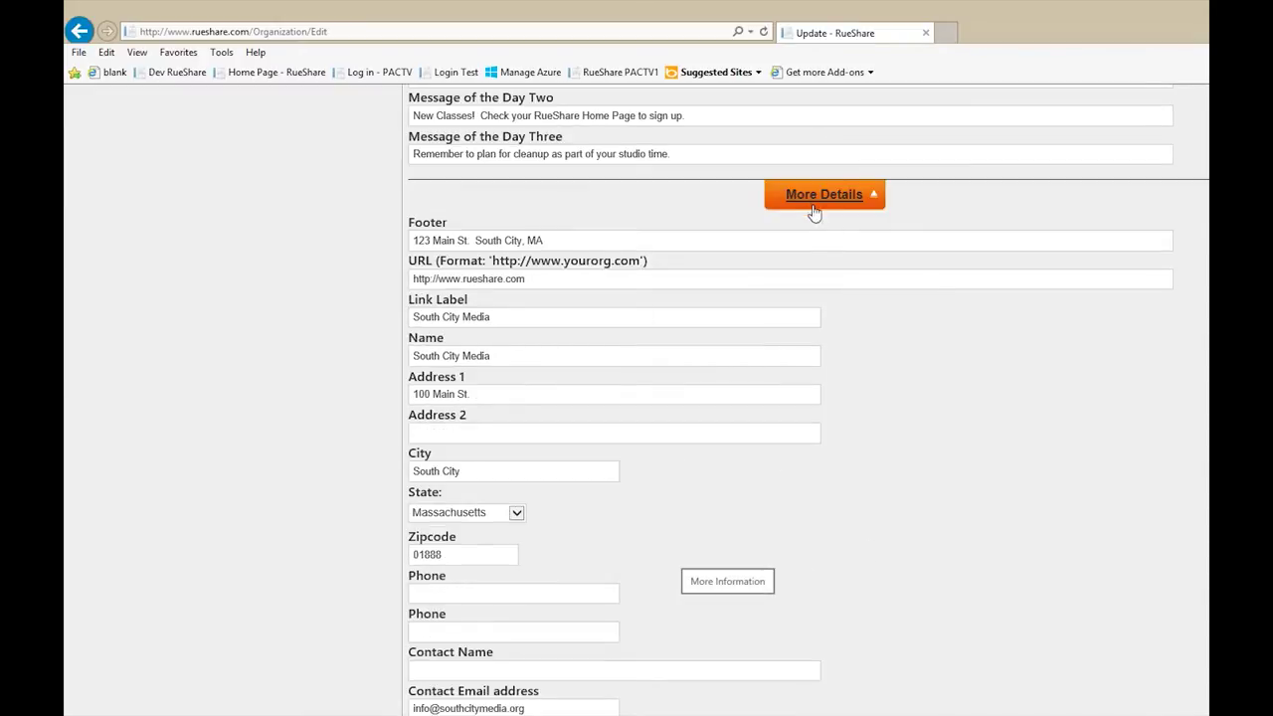
{"action": "left_click", "coordinate": [843, 199]}
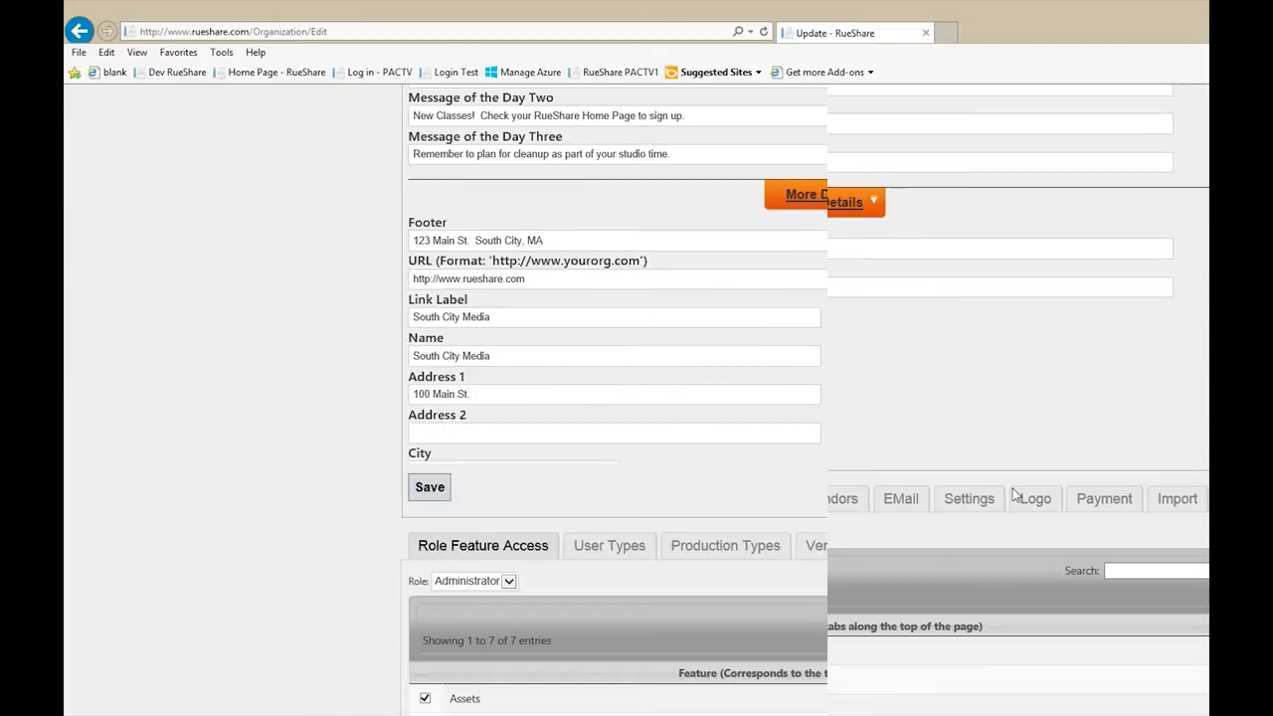
{"action": "scroll", "coordinate": [972, 398], "scroll_direction": "up", "scroll_amount": 4}
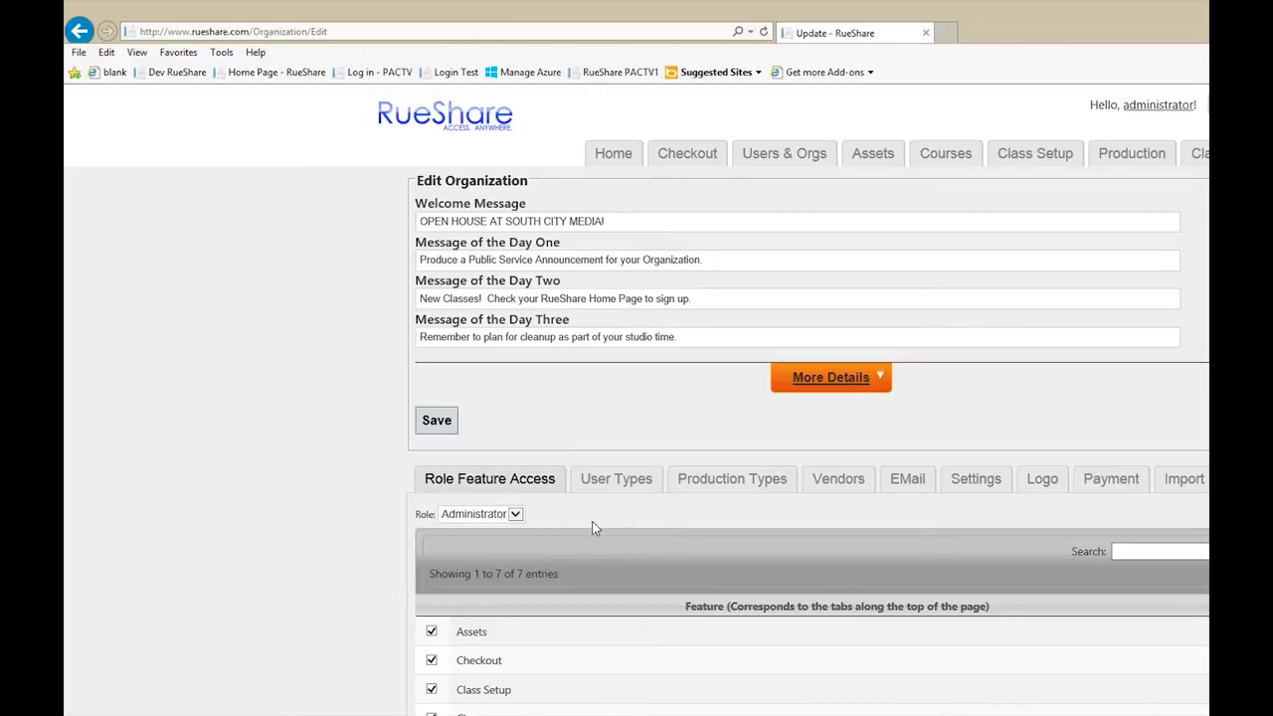
- Remove access to the Classes feature from the Administrator role and acknowledge the update message
{"action": "left_click", "coordinate": [482, 518]}
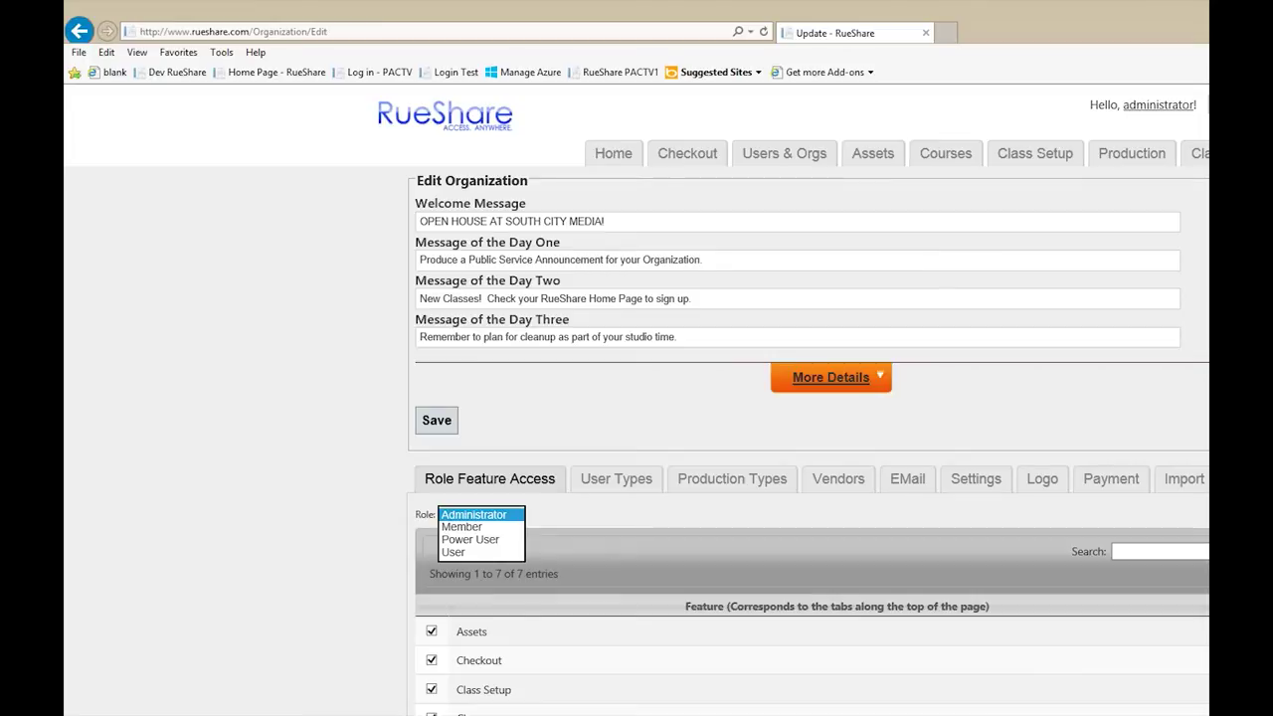
{"action": "key", "text": "Return"}
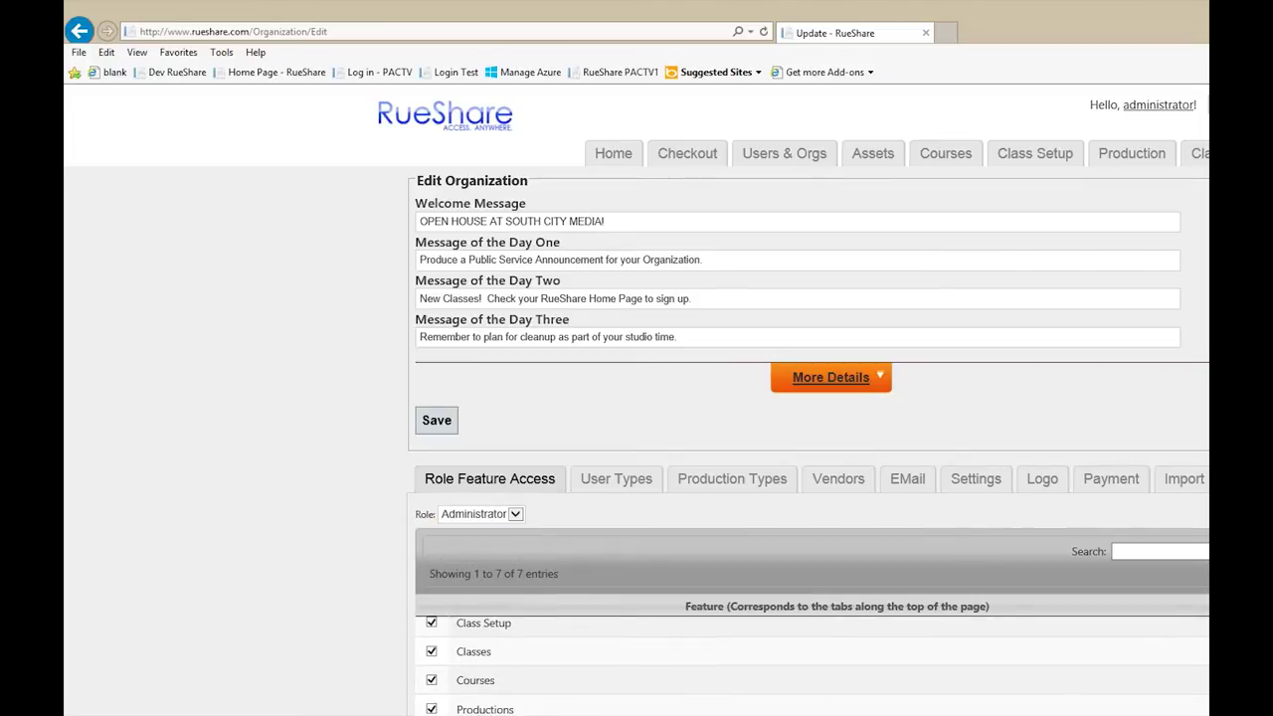
{"action": "left_click", "coordinate": [431, 651]}
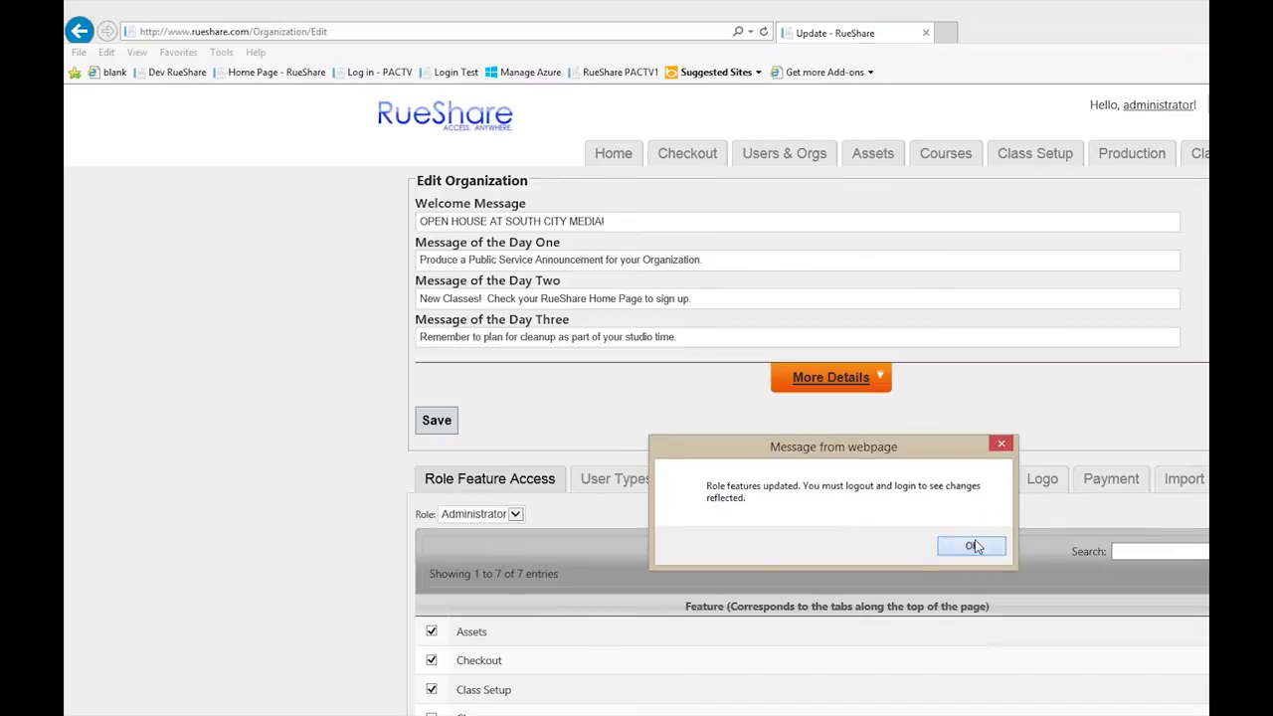
{"action": "left_click", "coordinate": [973, 546]}
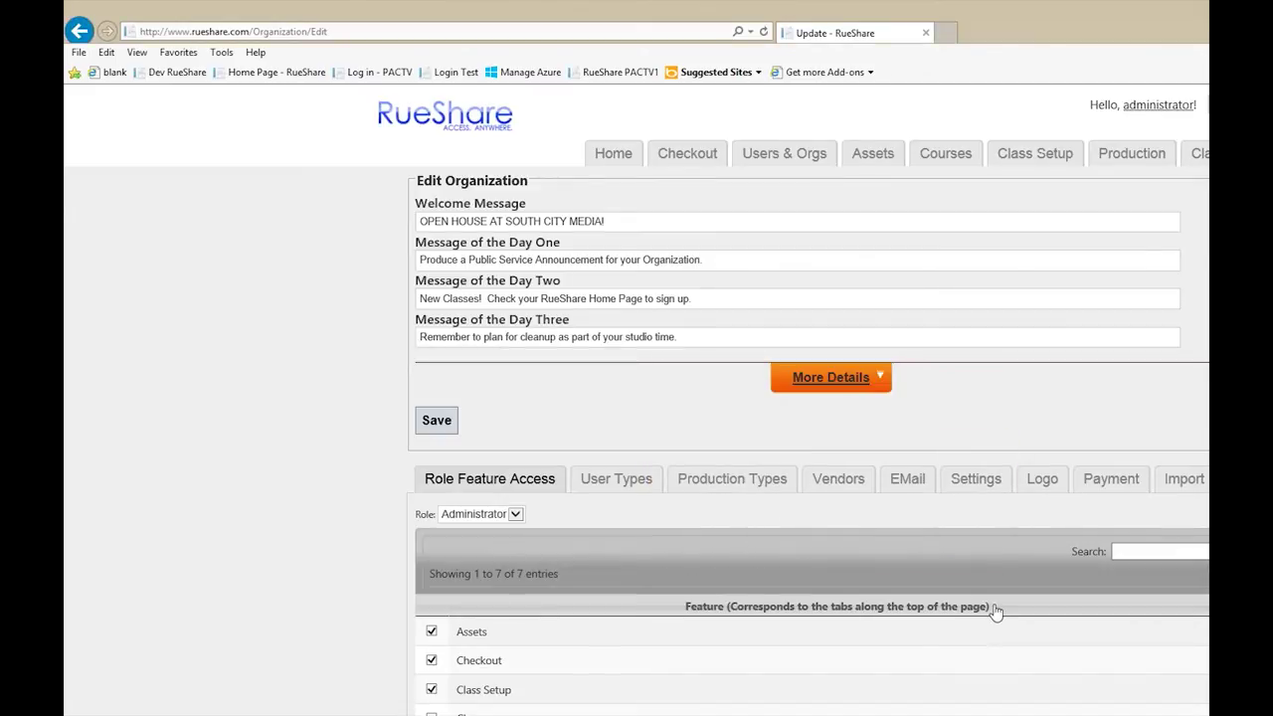
- Show the feature access of the Member role and examine which features are enabled
{"action": "left_click", "coordinate": [502, 514]}
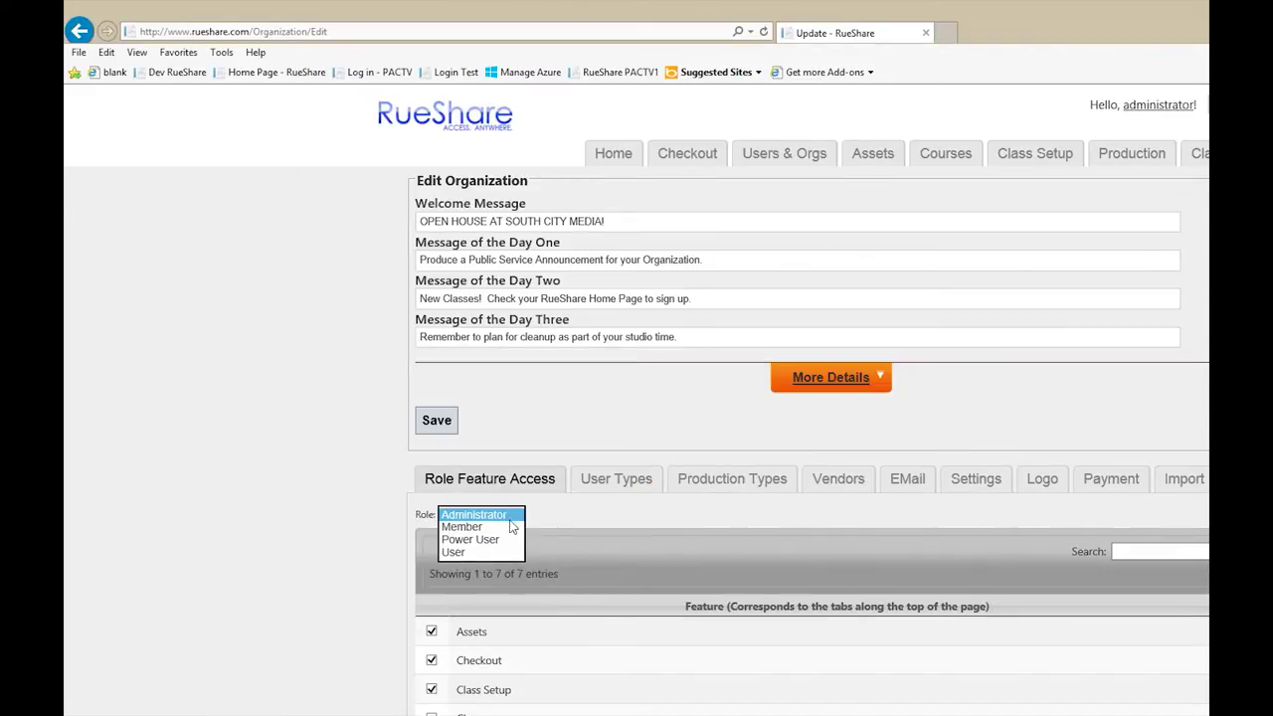
{"action": "left_click", "coordinate": [468, 527]}
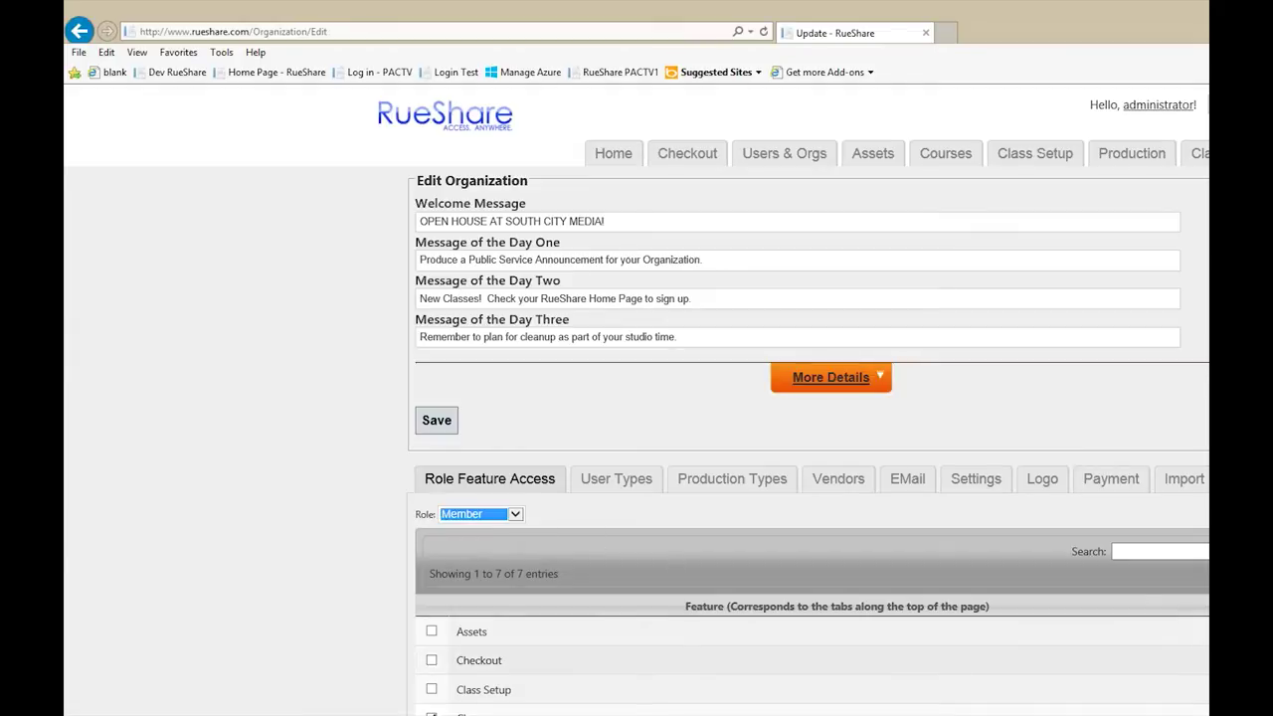
{"action": "double_click", "coordinate": [478, 660]}
{"action": "scroll", "coordinate": [1203, 676], "scroll_direction": "down", "scroll_amount": 1}
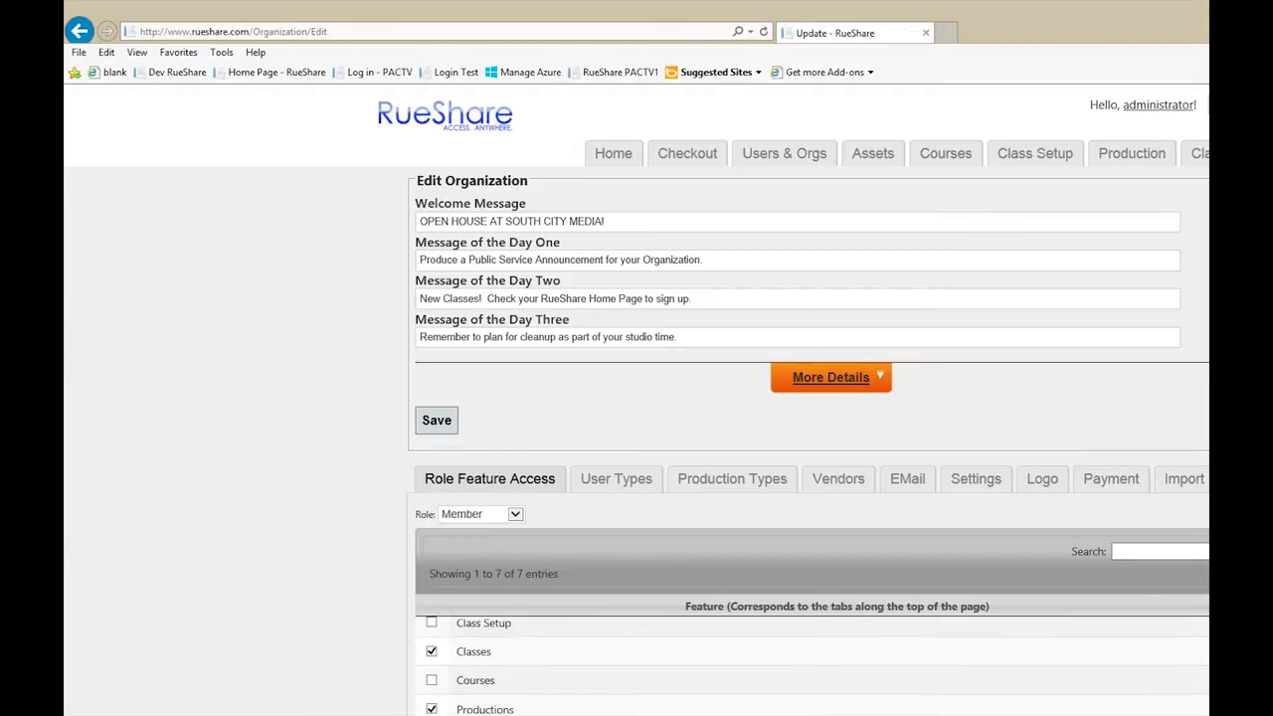
{"action": "scroll", "coordinate": [1203, 586], "scroll_direction": "up", "scroll_amount": 1}
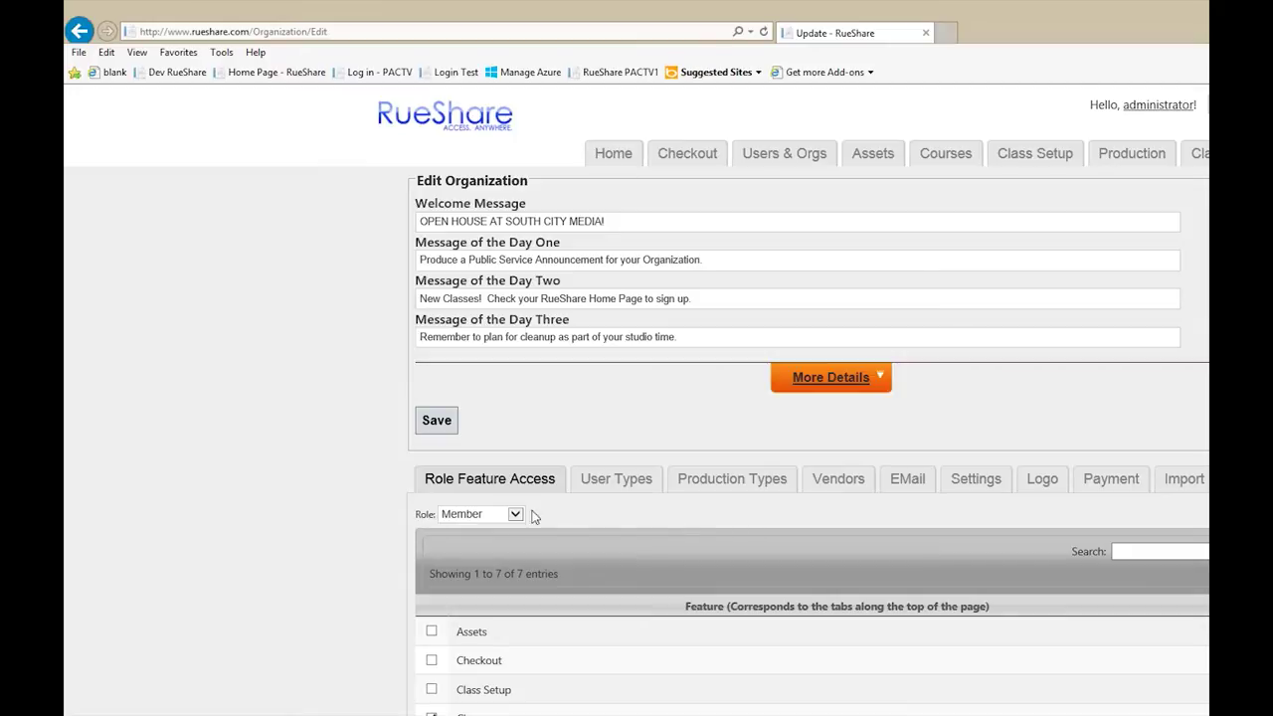
- Look over the available roles and switch the feature access list back to Administrator
{"action": "left_click", "coordinate": [503, 514]}
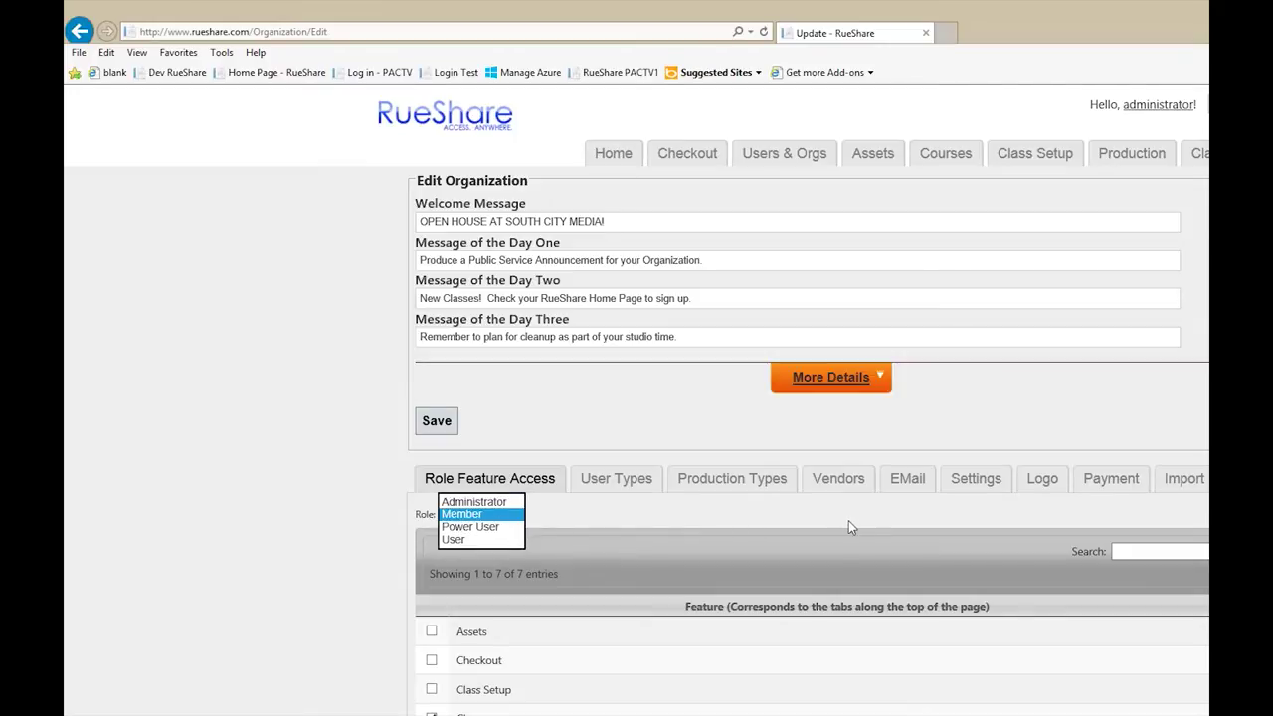
{"action": "left_click", "coordinate": [776, 518]}
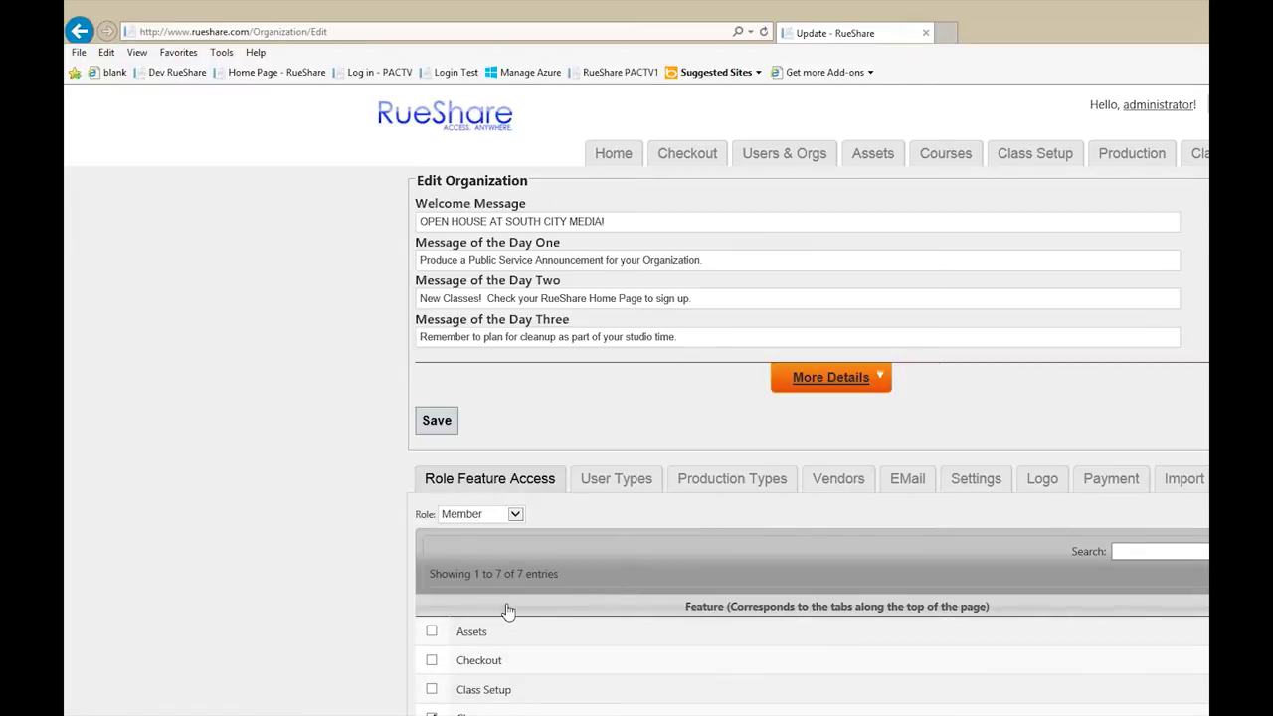
{"action": "left_click", "coordinate": [512, 513]}
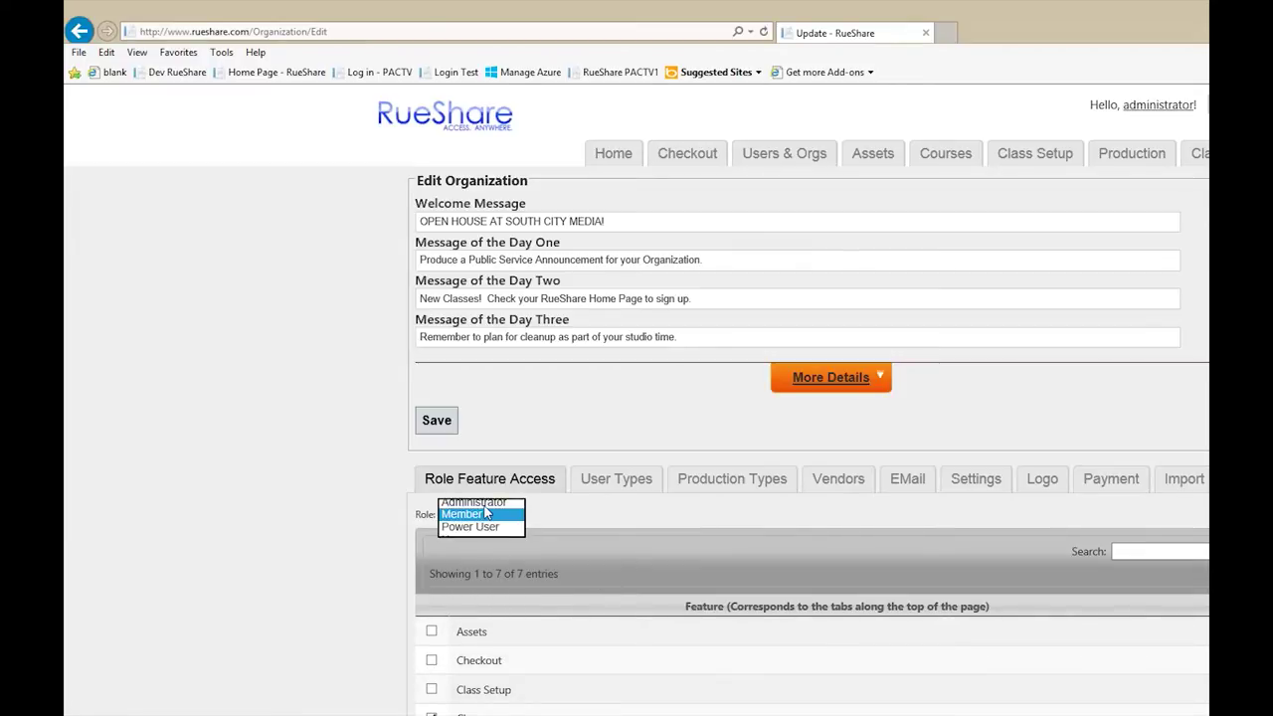
{"action": "left_click", "coordinate": [519, 506]}
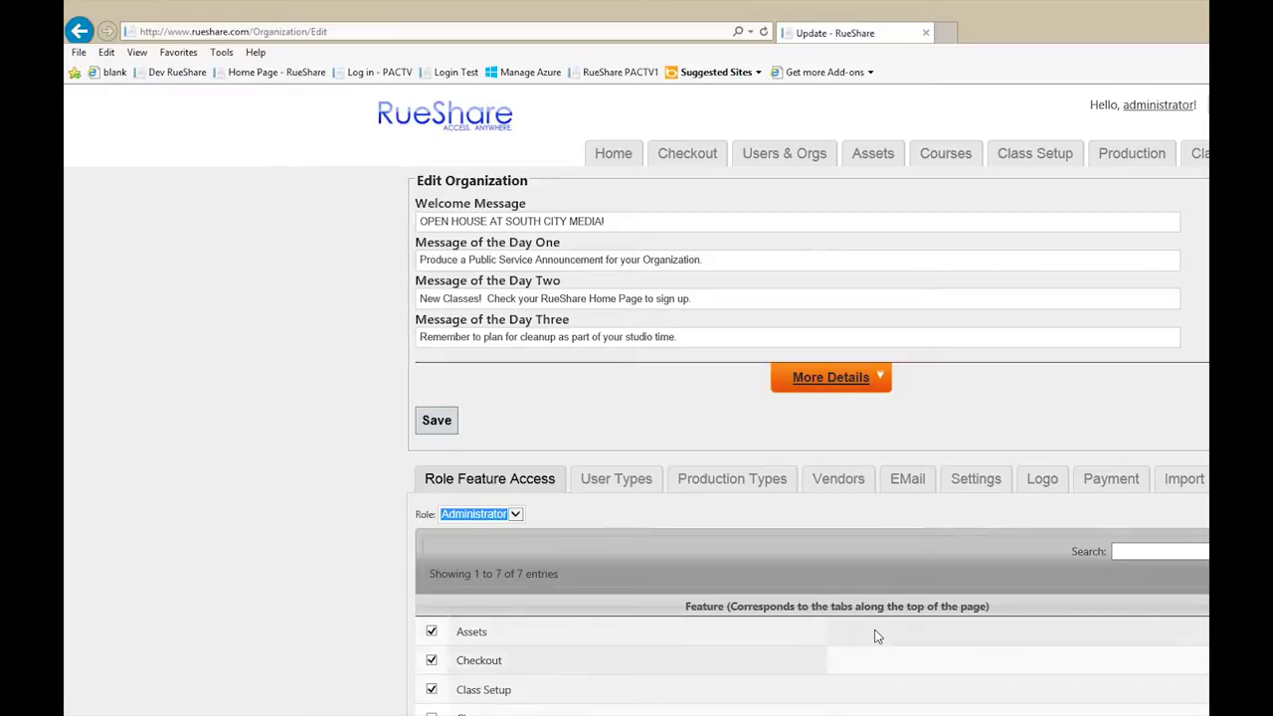
- Review the organization's user types with their costs and membership durations
{"action": "left_click", "coordinate": [607, 482]}
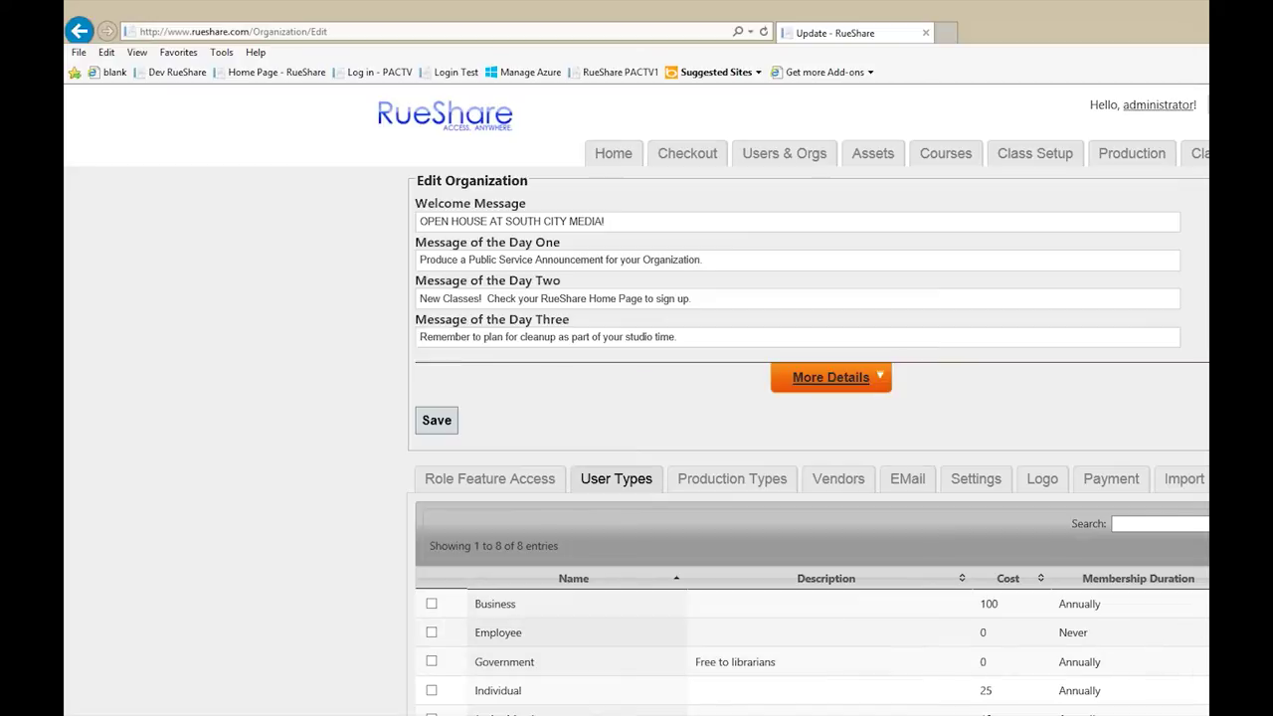
{"action": "scroll", "coordinate": [872, 660], "scroll_direction": "down", "scroll_amount": 1}
{"action": "scroll", "coordinate": [824, 689], "scroll_direction": "up", "scroll_amount": 2}
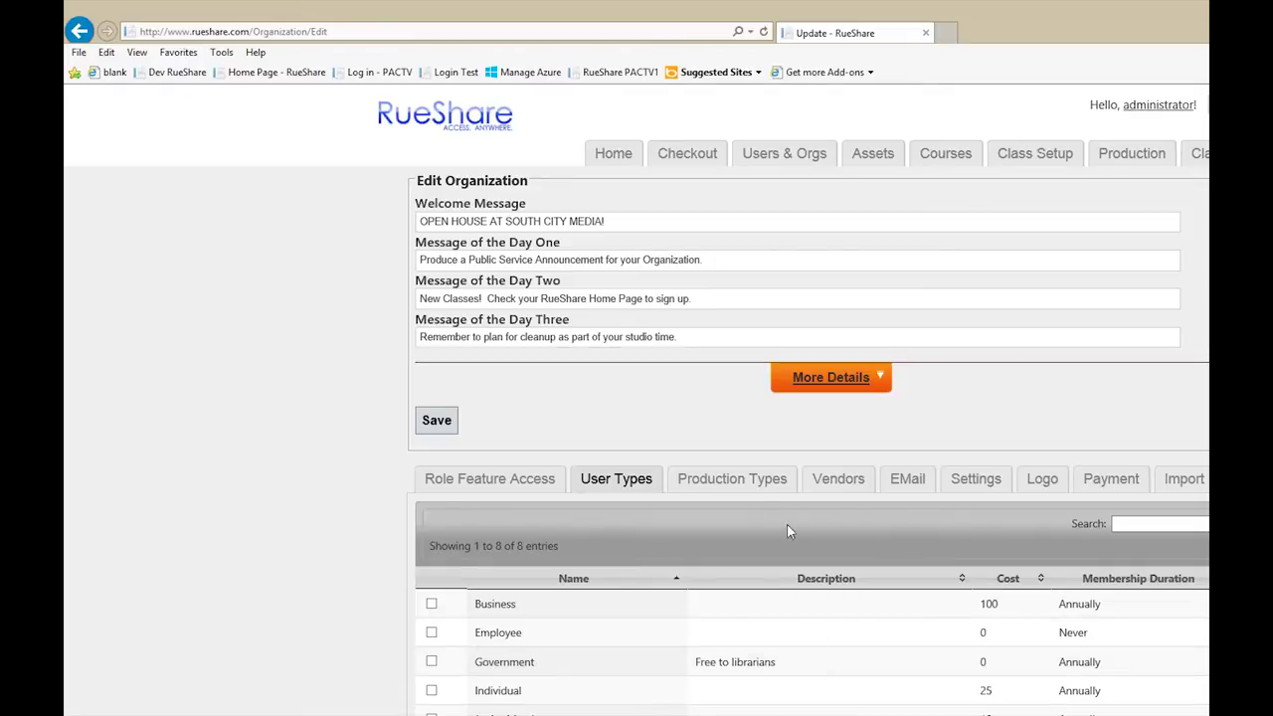
- View the organization's production types and its list of vendors
{"action": "left_click", "coordinate": [756, 481]}
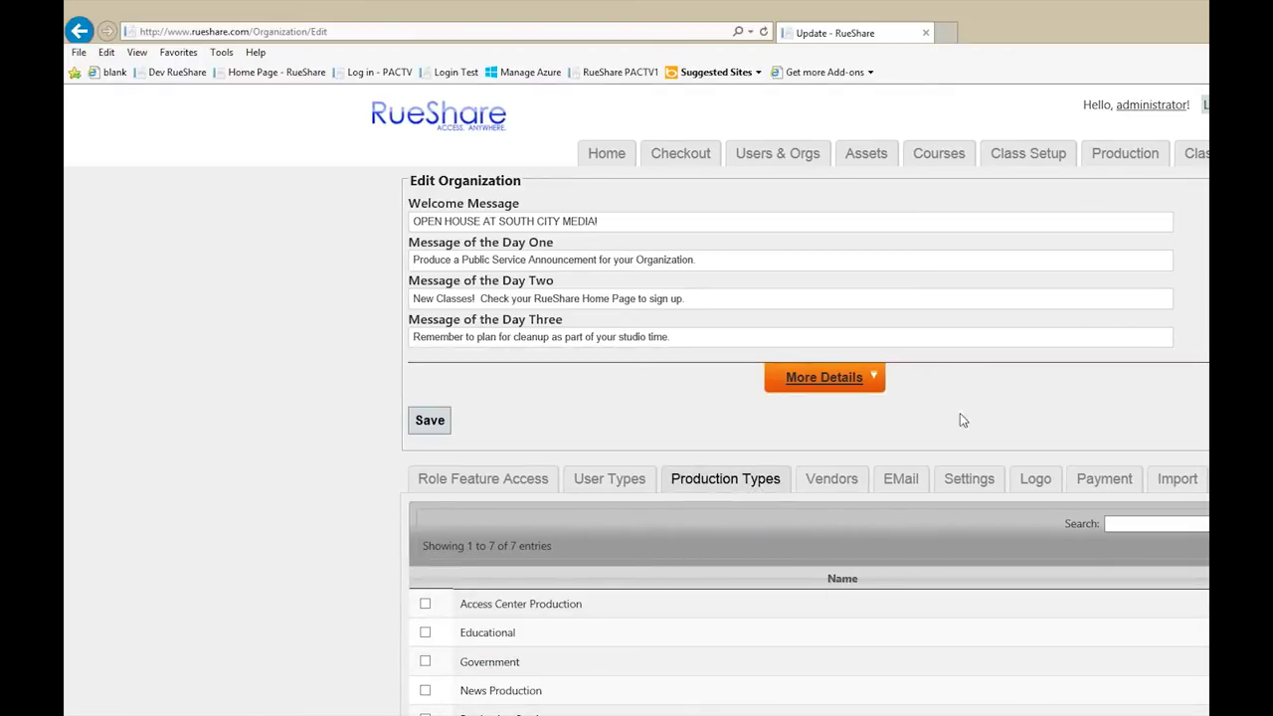
{"action": "left_click", "coordinate": [831, 478]}
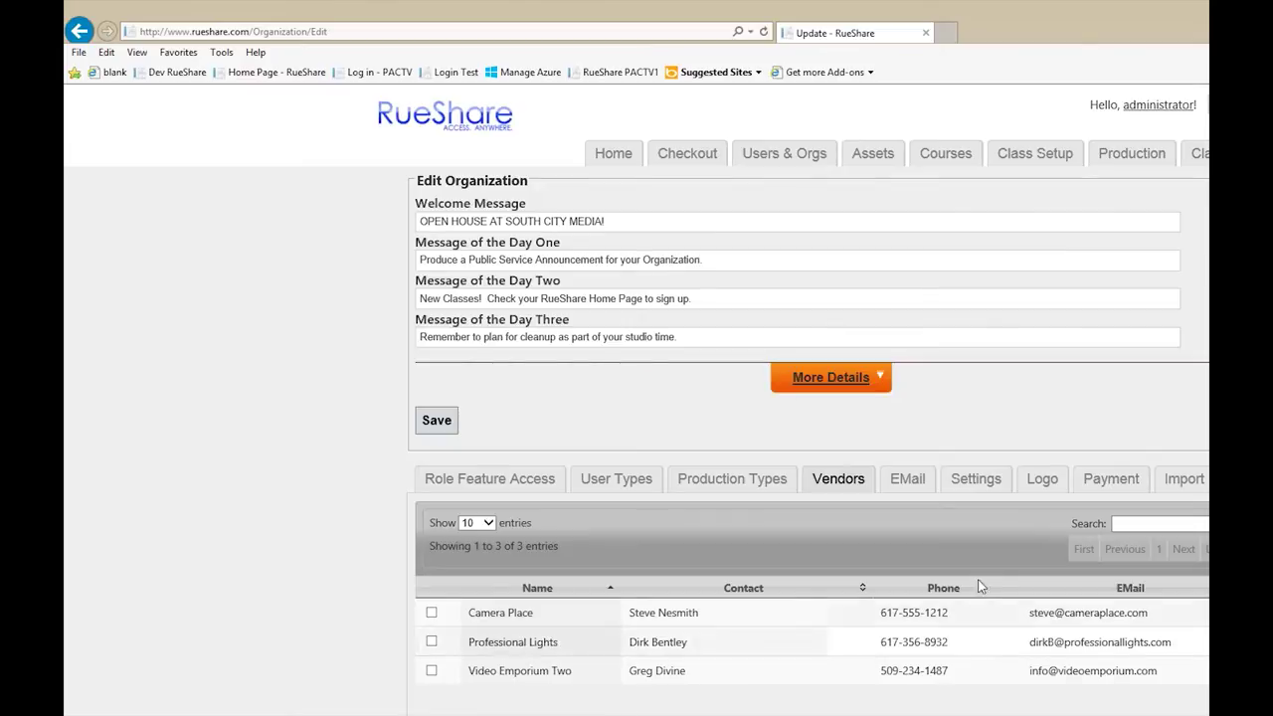
- Examine the parameters and body text of the Membership Renewal Reminder email and close its settings
{"action": "left_click", "coordinate": [904, 481]}
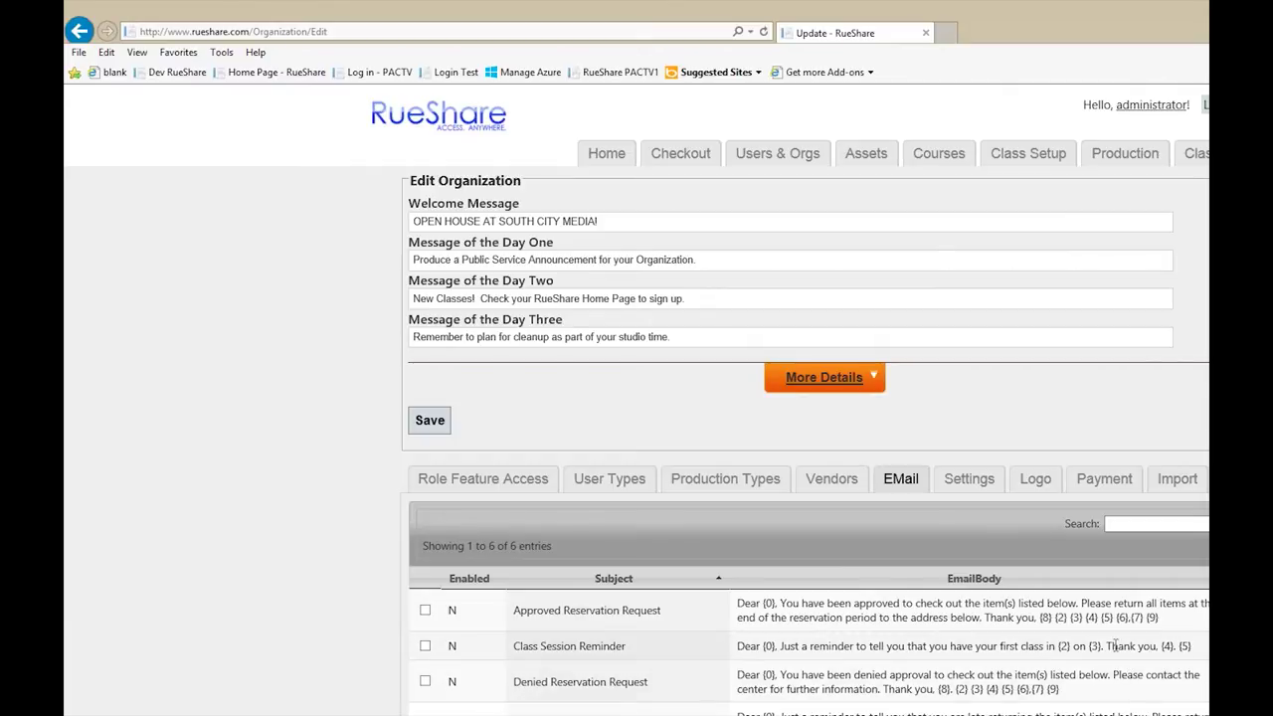
{"action": "scroll", "coordinate": [756, 700], "scroll_direction": "down", "scroll_amount": 1}
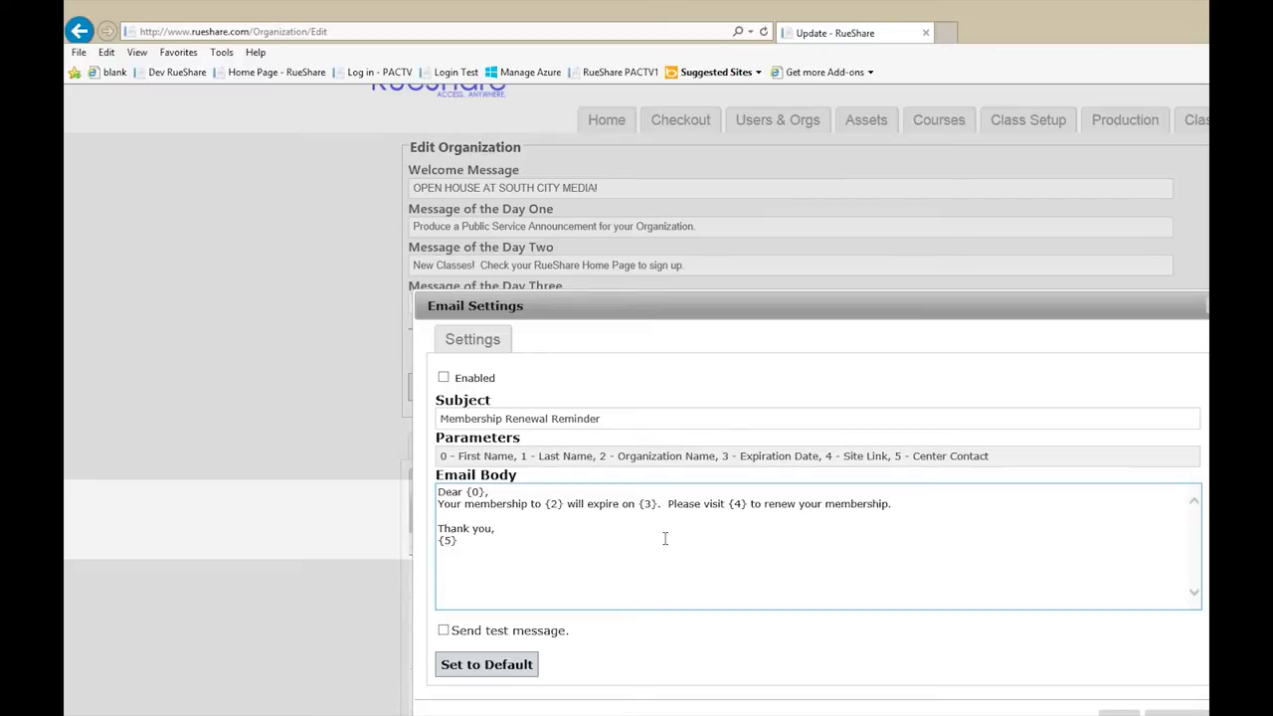
{"action": "left_click_drag", "start_coordinate": [601, 556], "coordinate": [421, 473]}
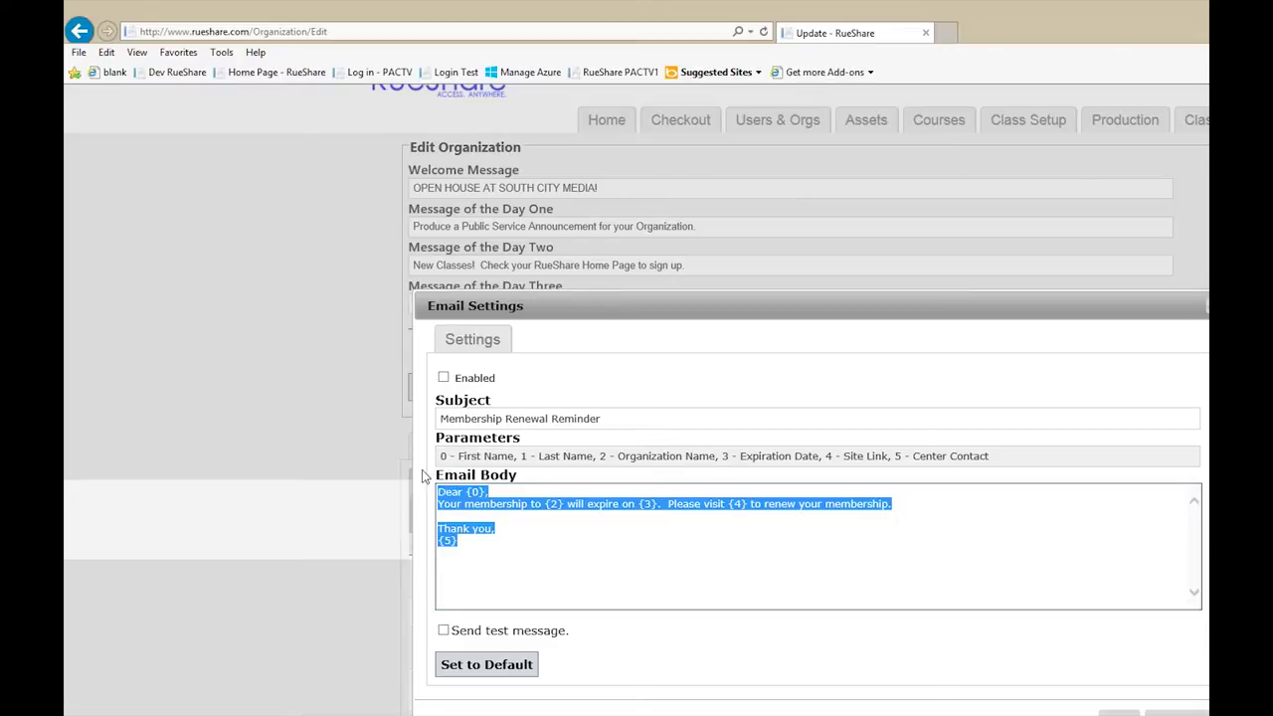
{"action": "left_click_drag", "start_coordinate": [515, 459], "coordinate": [830, 463]}
{"action": "left_click", "coordinate": [770, 536]}
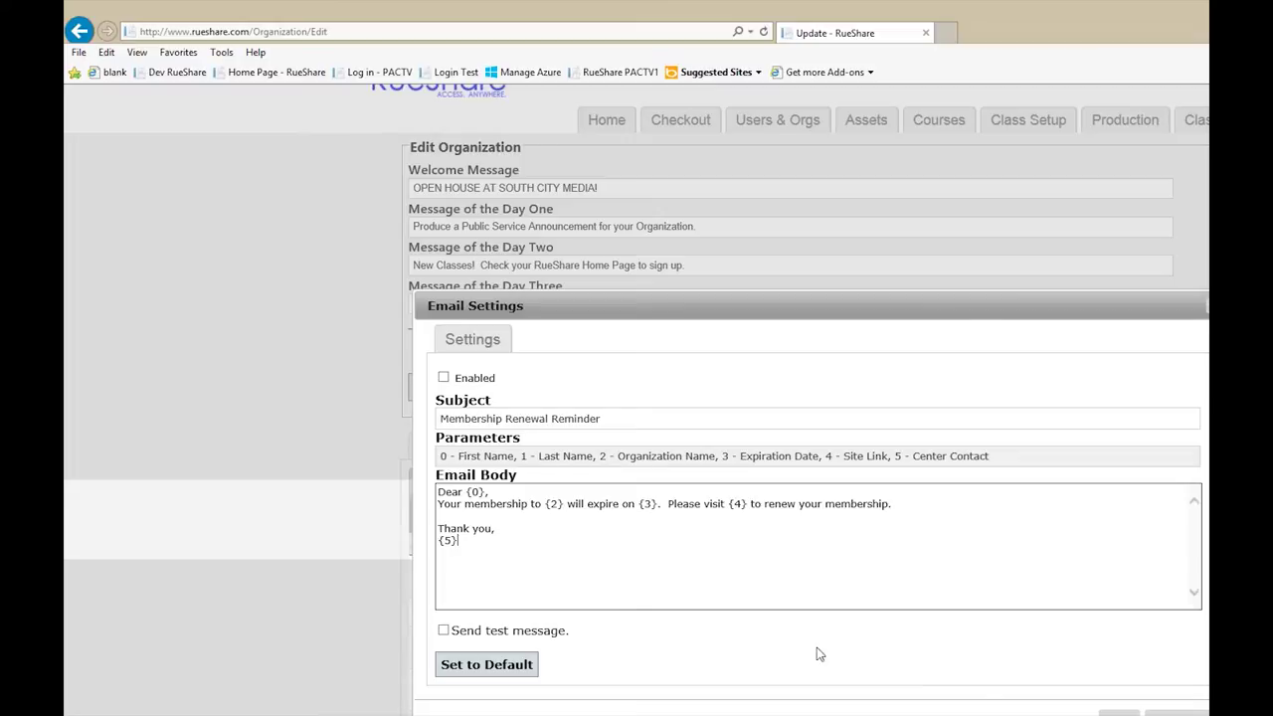
{"action": "left_click", "coordinate": [1176, 712]}
- View the subscribers of the Reservation Request email and close its settings
{"action": "scroll", "coordinate": [961, 694], "scroll_direction": "down", "scroll_amount": 1}
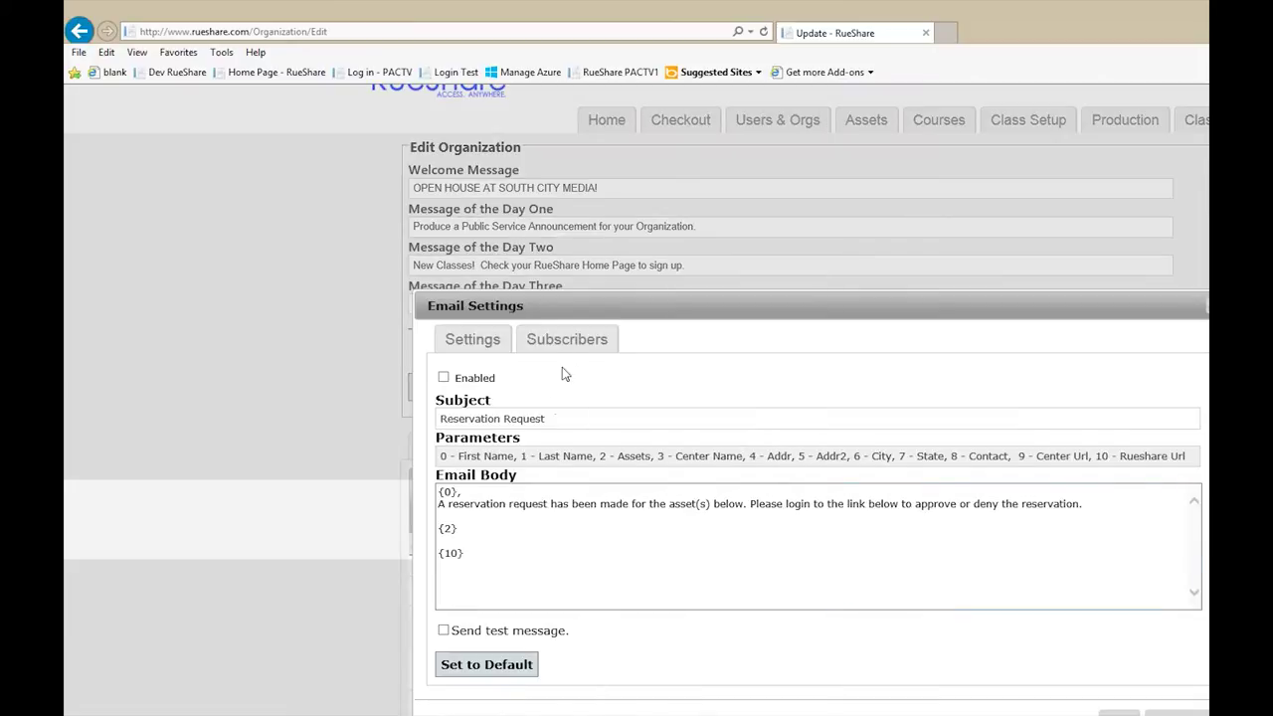
{"action": "left_click", "coordinate": [572, 339]}
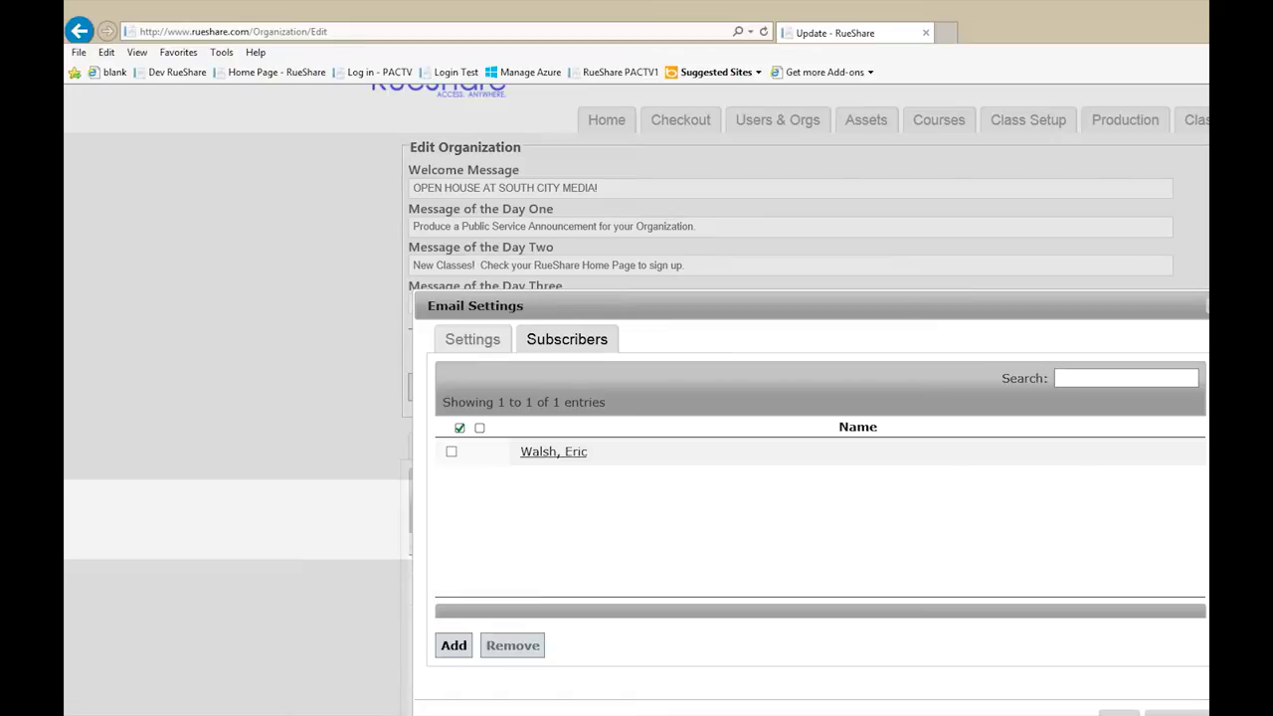
{"action": "left_click", "coordinate": [1177, 712]}
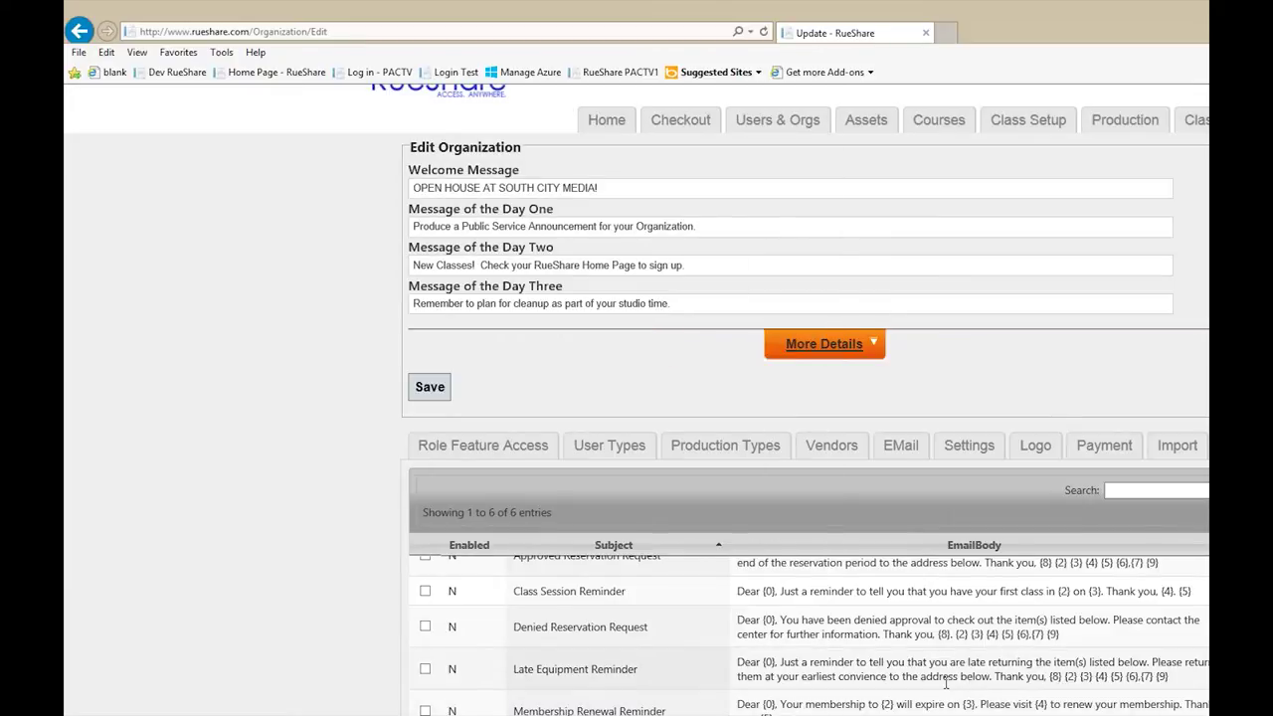
- Review the Class Calendar URL in the organization's settings and display the organization logo
{"action": "left_click", "coordinate": [963, 445]}
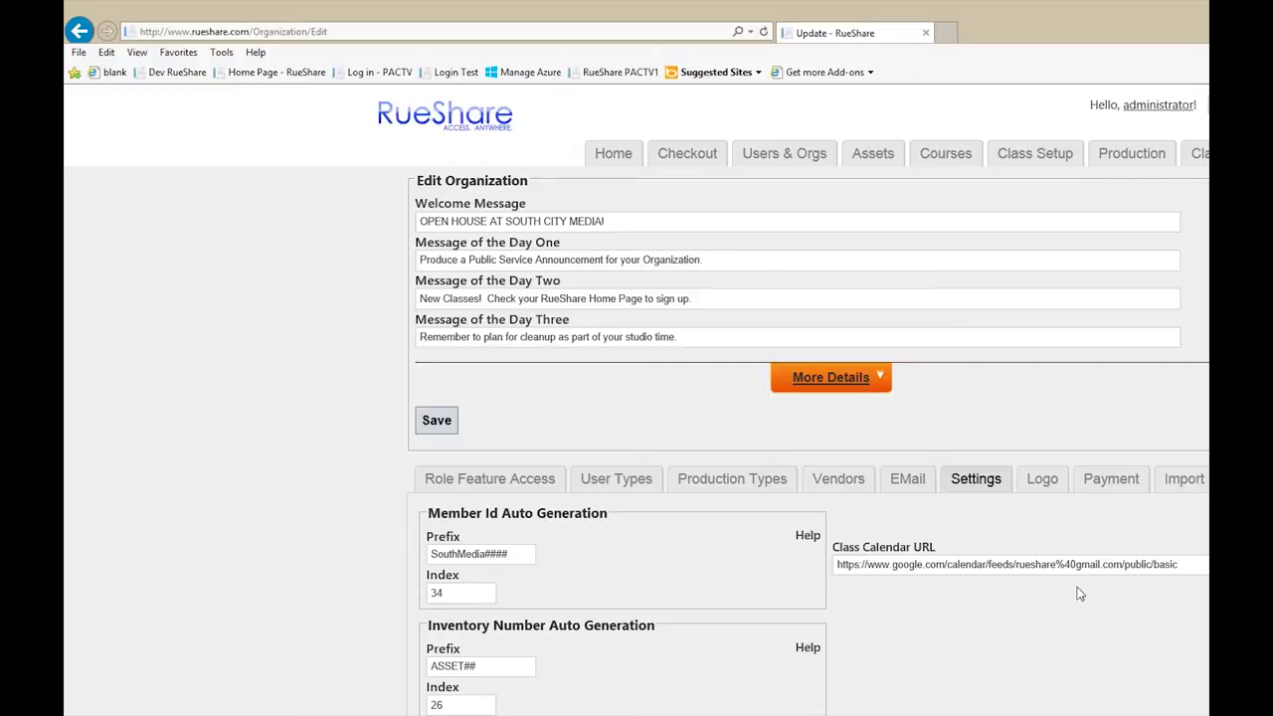
{"action": "left_click_drag", "start_coordinate": [1189, 574], "coordinate": [1014, 576]}
{"action": "left_click", "coordinate": [1012, 630]}
{"action": "left_click", "coordinate": [1041, 479]}
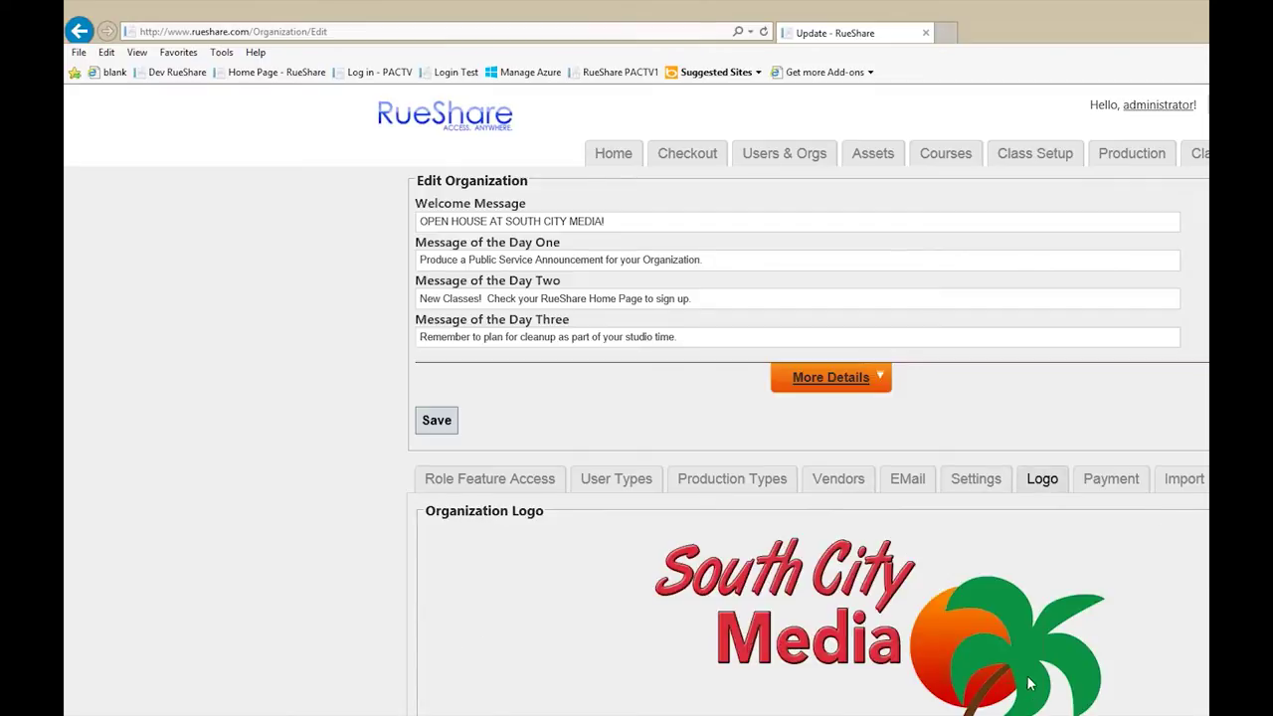
- View the organization's PayPal API payment settings and its equipment and user import options
{"action": "left_click", "coordinate": [1122, 486]}
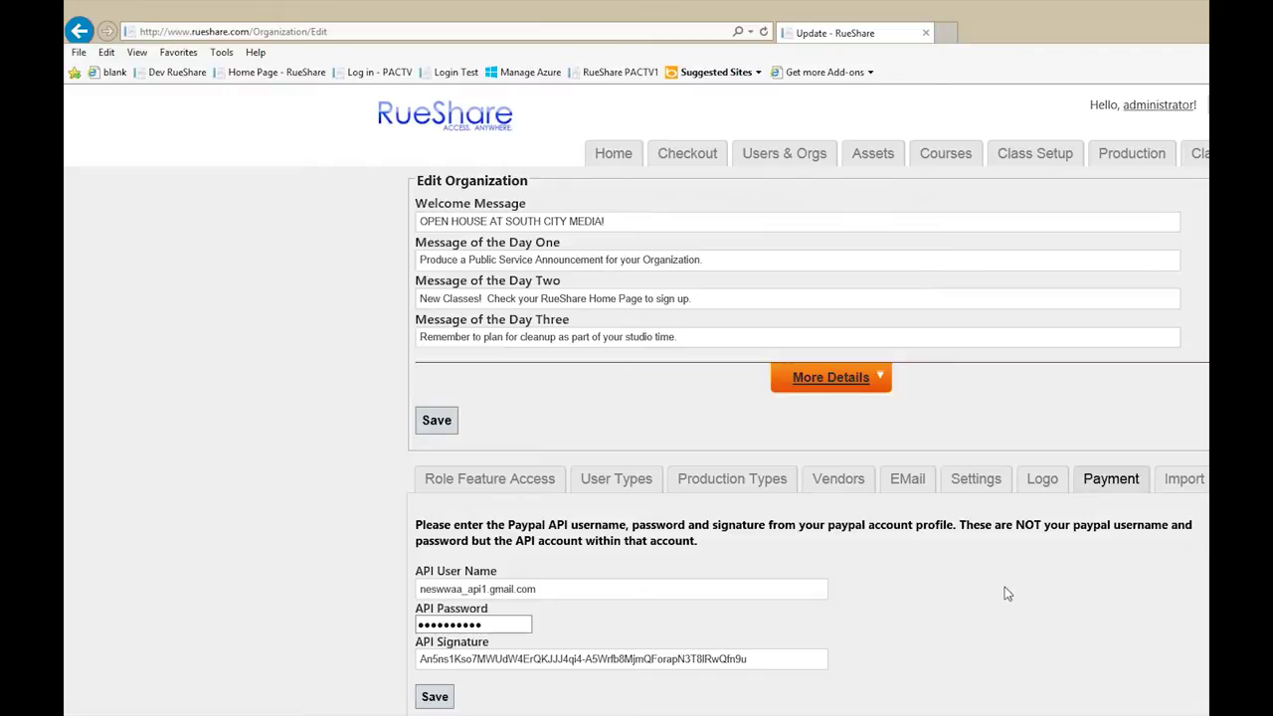
{"action": "left_click", "coordinate": [1185, 481]}
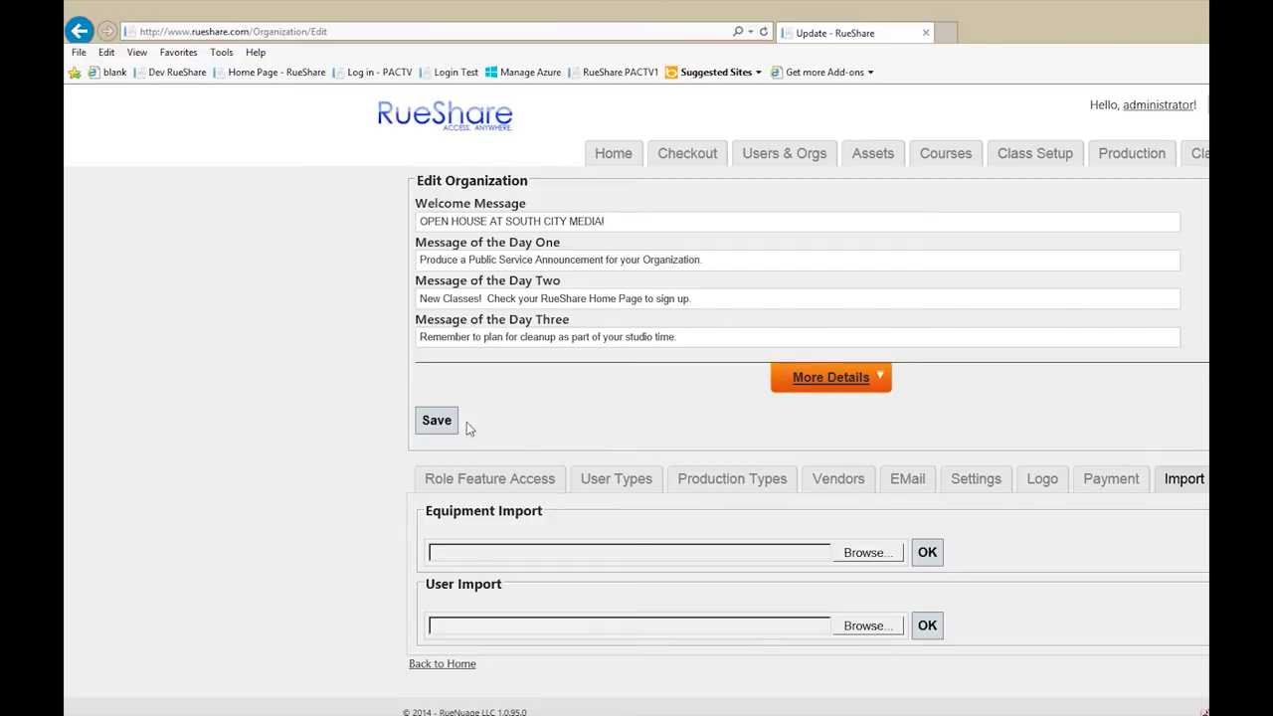
- View reservation details in the checkout calendar, and open and close the equipment record for Microphone handheld #1
{"action": "left_click", "coordinate": [695, 165]}
{"action": "left_click", "coordinate": [1022, 419]}
{"action": "left_click", "coordinate": [1137, 390]}
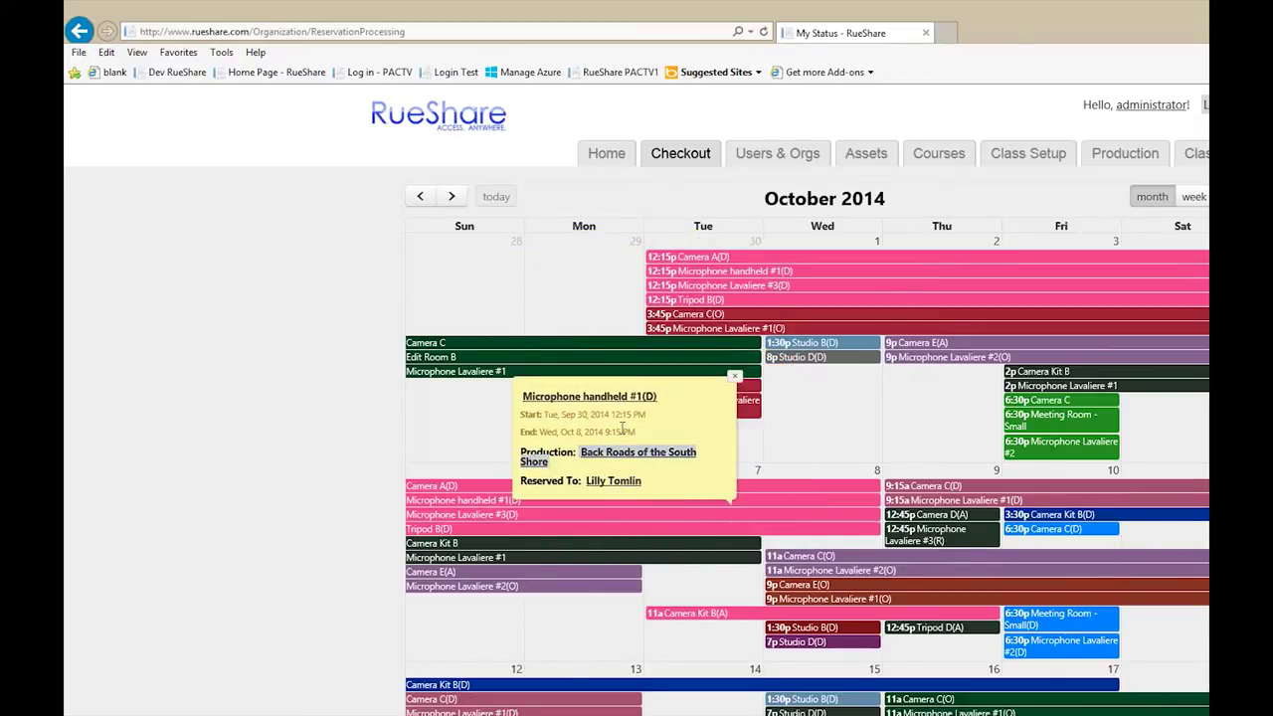
{"action": "left_click", "coordinate": [617, 397]}
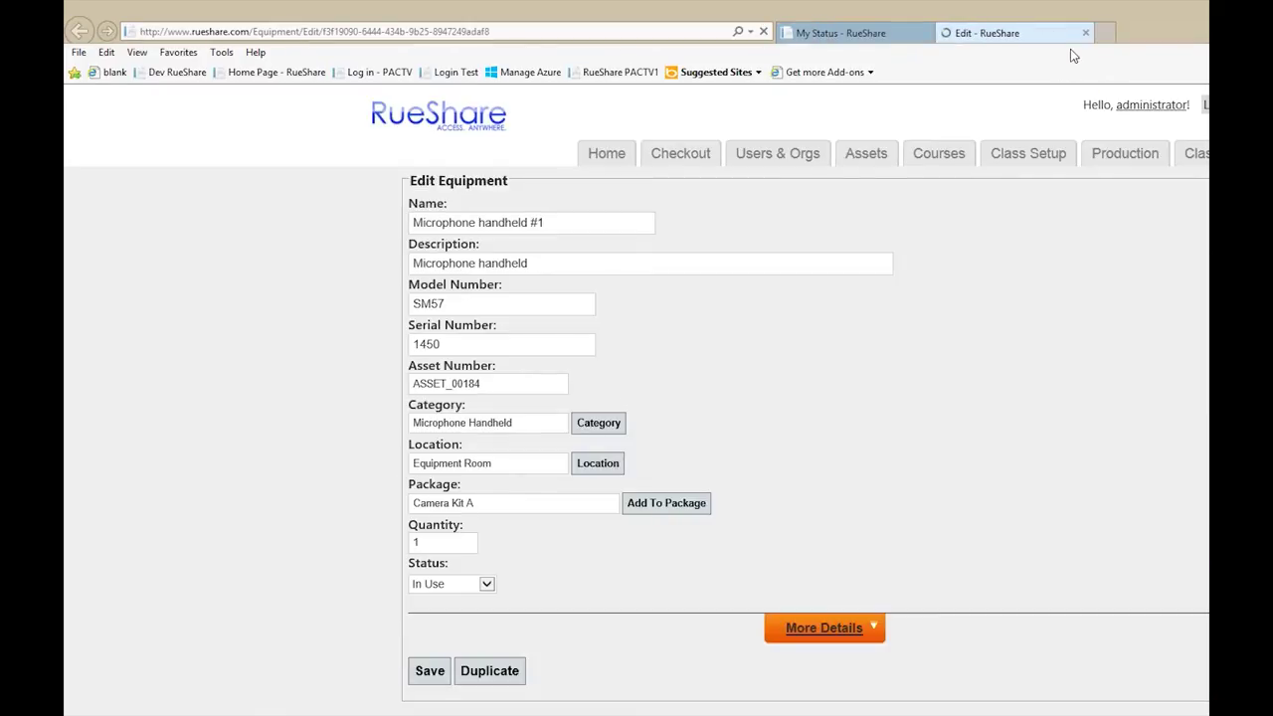
{"action": "left_click", "coordinate": [1085, 33]}
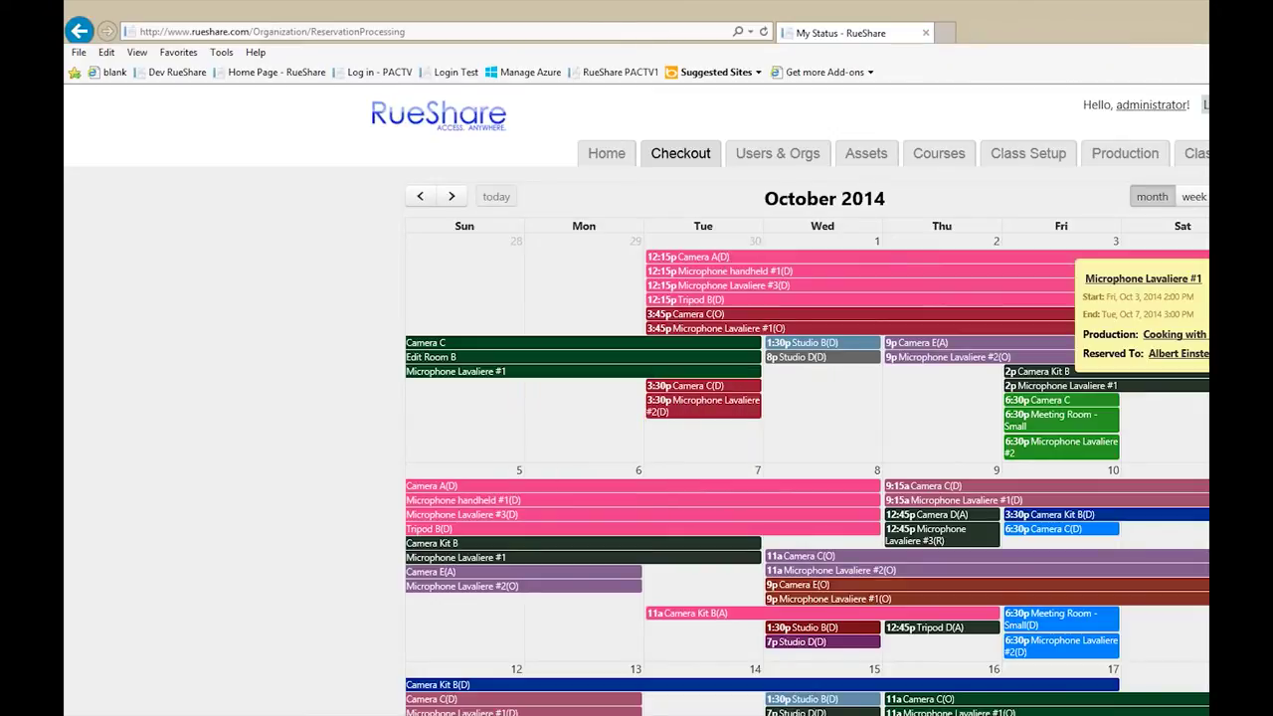
- Try to approve the first three awaiting reservations: Microphone Lavaliere #3, Meeting Room - Small and Studio B
{"action": "scroll", "coordinate": [1143, 288], "scroll_direction": "down", "scroll_amount": 5}
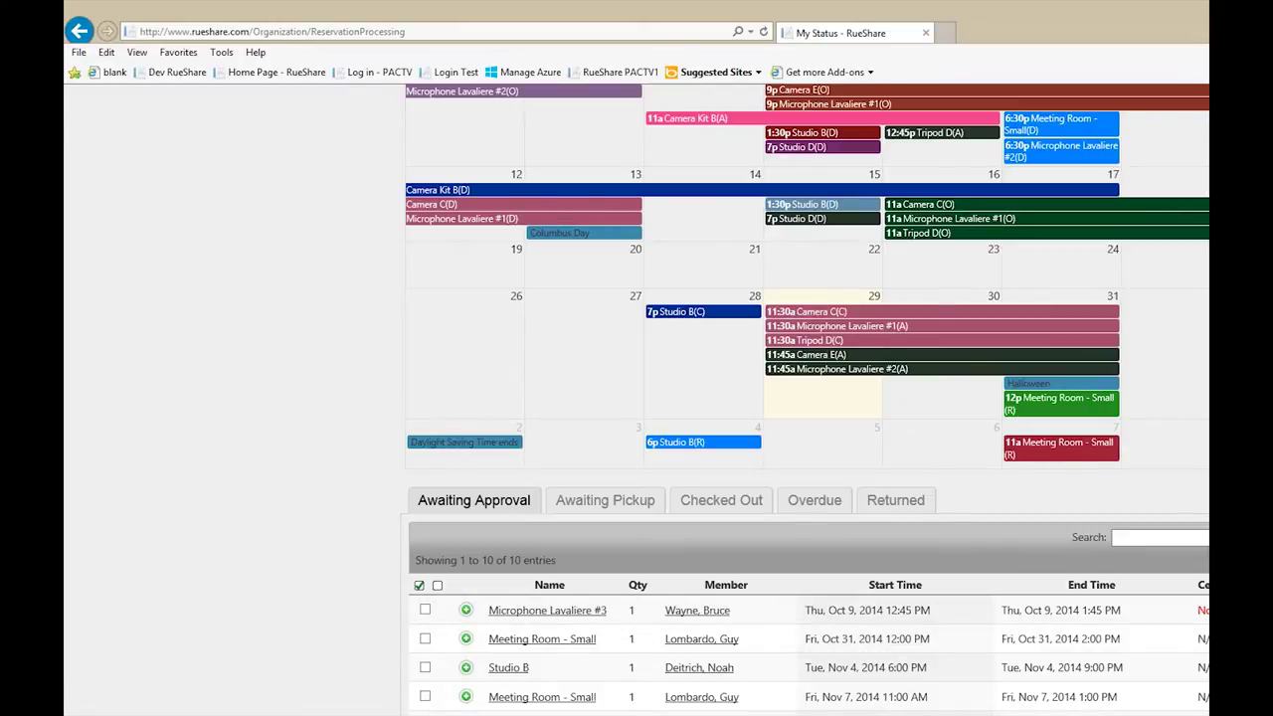
{"action": "scroll", "coordinate": [796, 646], "scroll_direction": "down", "scroll_amount": 1}
{"action": "scroll", "coordinate": [795, 646], "scroll_direction": "up", "scroll_amount": 1}
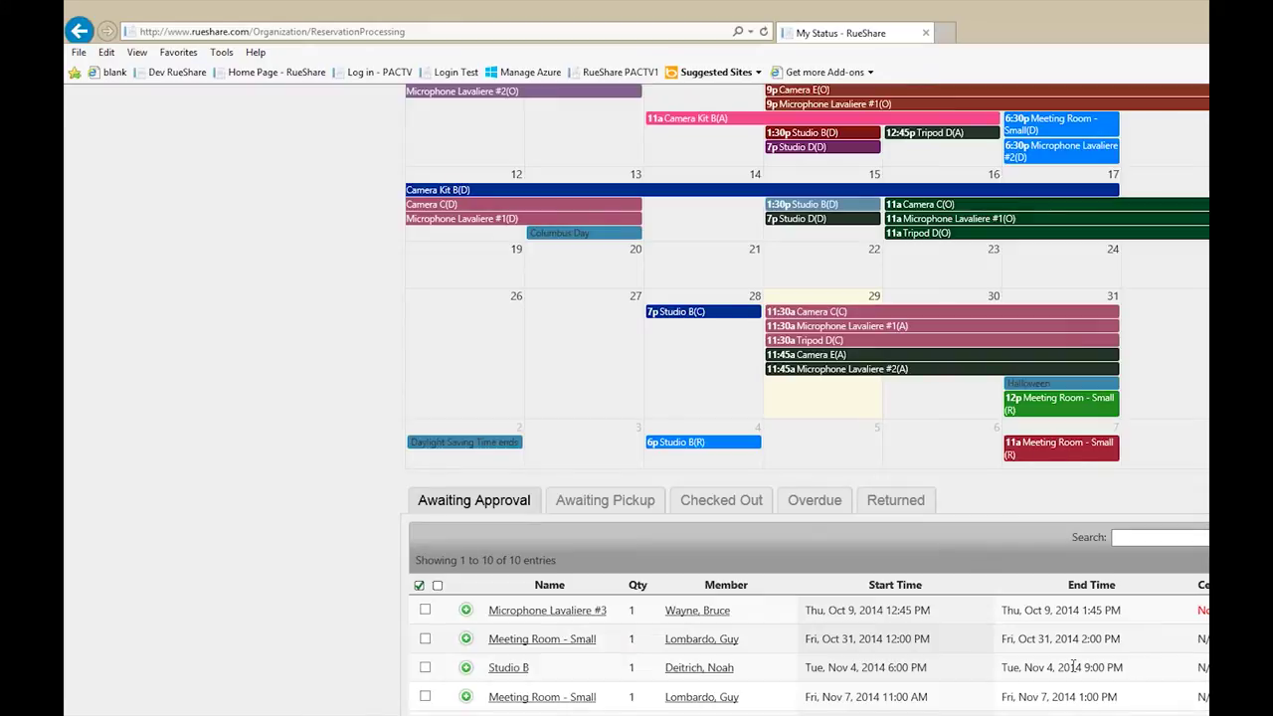
{"action": "left_click", "coordinate": [425, 609]}
{"action": "left_click", "coordinate": [424, 638]}
{"action": "left_click", "coordinate": [425, 667]}
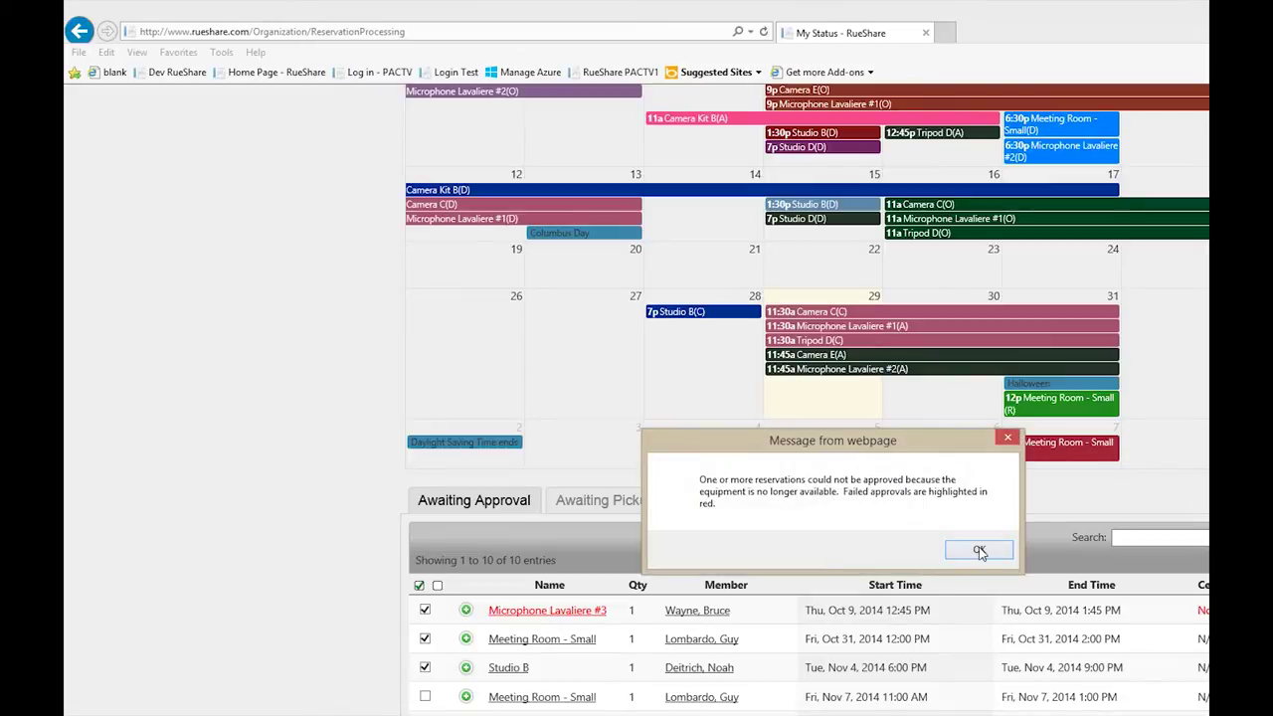
{"action": "left_click", "coordinate": [983, 553]}
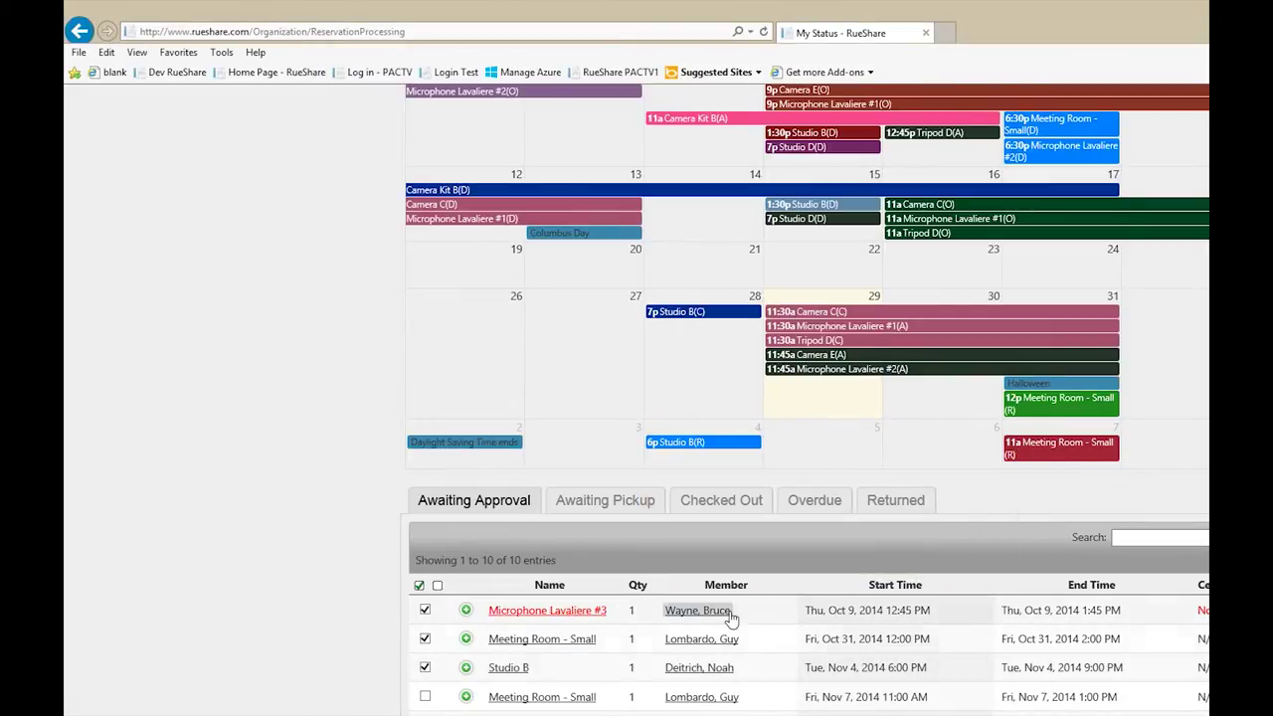
- Deselect Microphone Lavaliere #3 and try approving the Meeting Room - Small and Studio B reservations again
{"action": "left_click", "coordinate": [425, 610]}
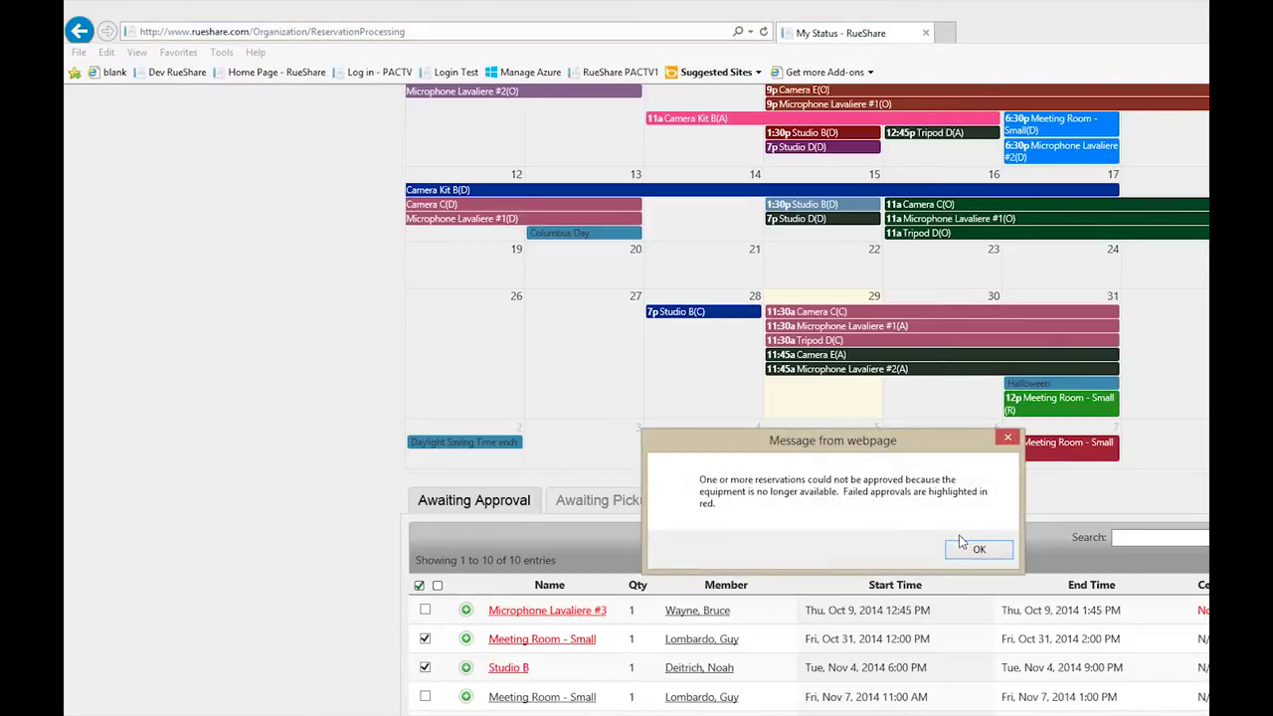
{"action": "left_click", "coordinate": [978, 551]}
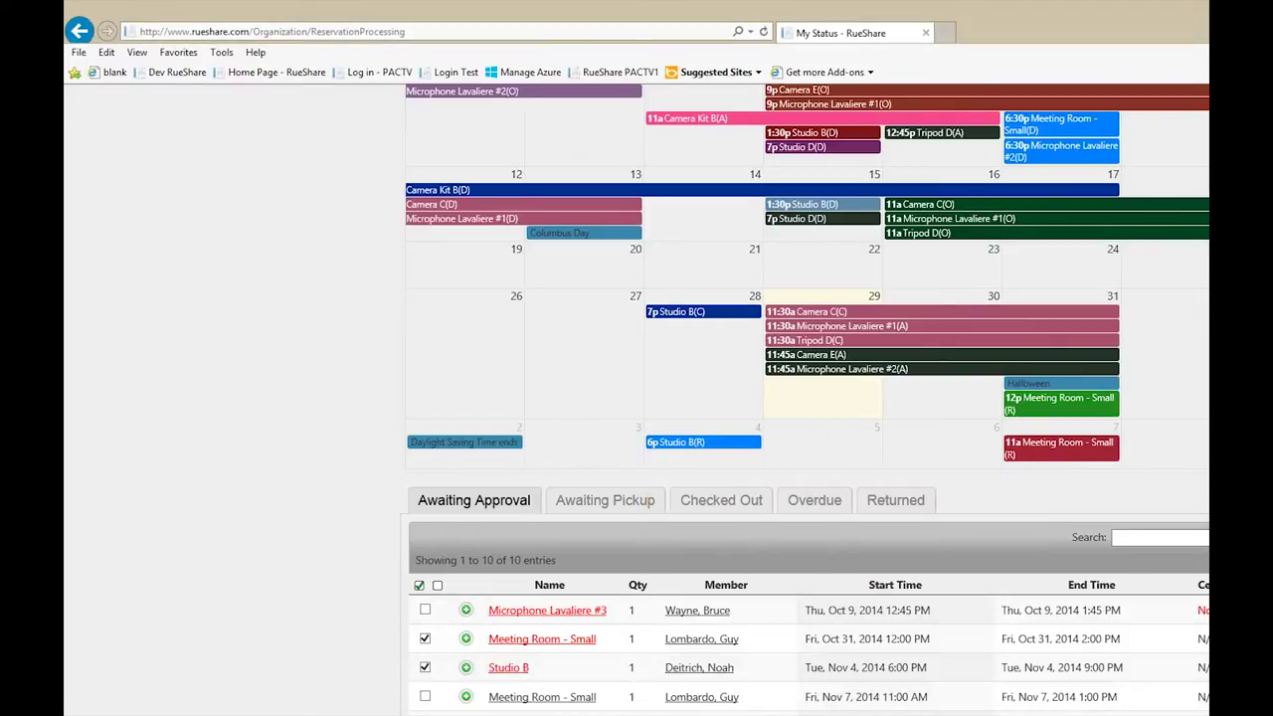
- Change which Meeting Room - Small and Studio B reservations are selected in the list awaiting approval
{"action": "scroll", "coordinate": [425, 688], "scroll_direction": "down", "scroll_amount": 1}
{"action": "left_click", "coordinate": [425, 688]}
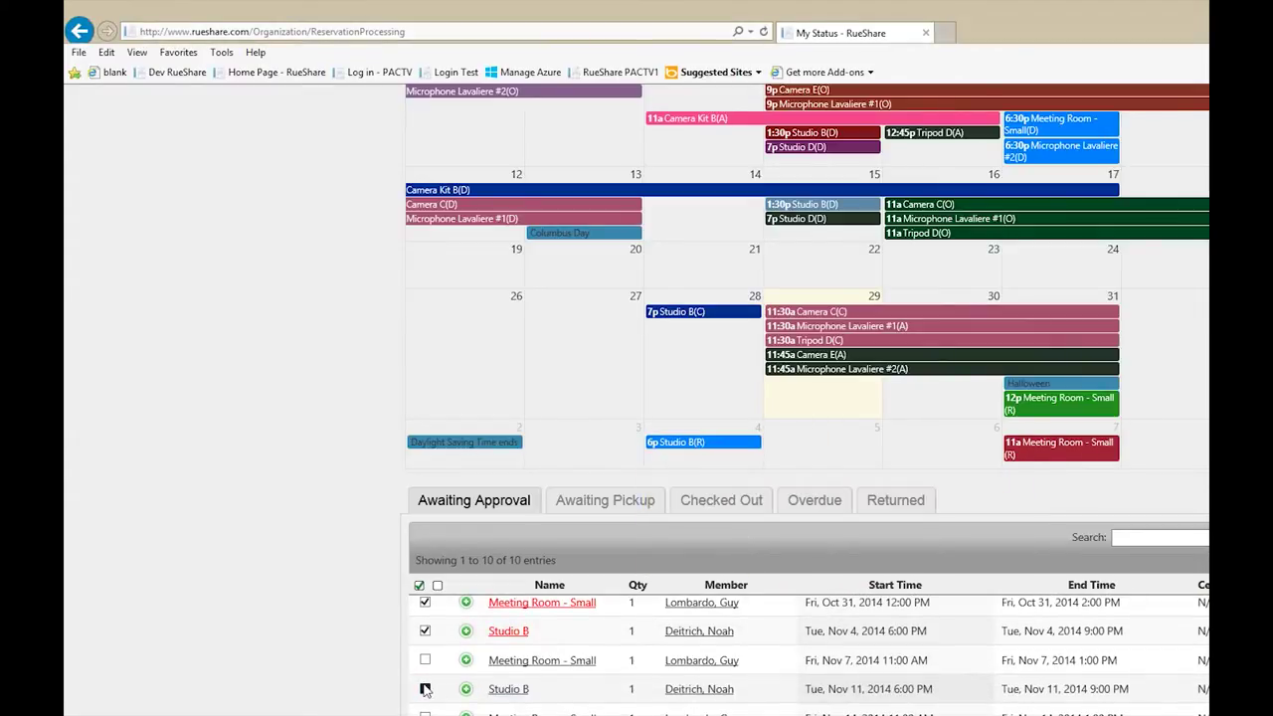
{"action": "left_click", "coordinate": [425, 603]}
{"action": "left_click", "coordinate": [424, 631]}
{"action": "left_click", "coordinate": [424, 659]}
{"action": "left_click", "coordinate": [424, 688]}
{"action": "left_click", "coordinate": [418, 586]}
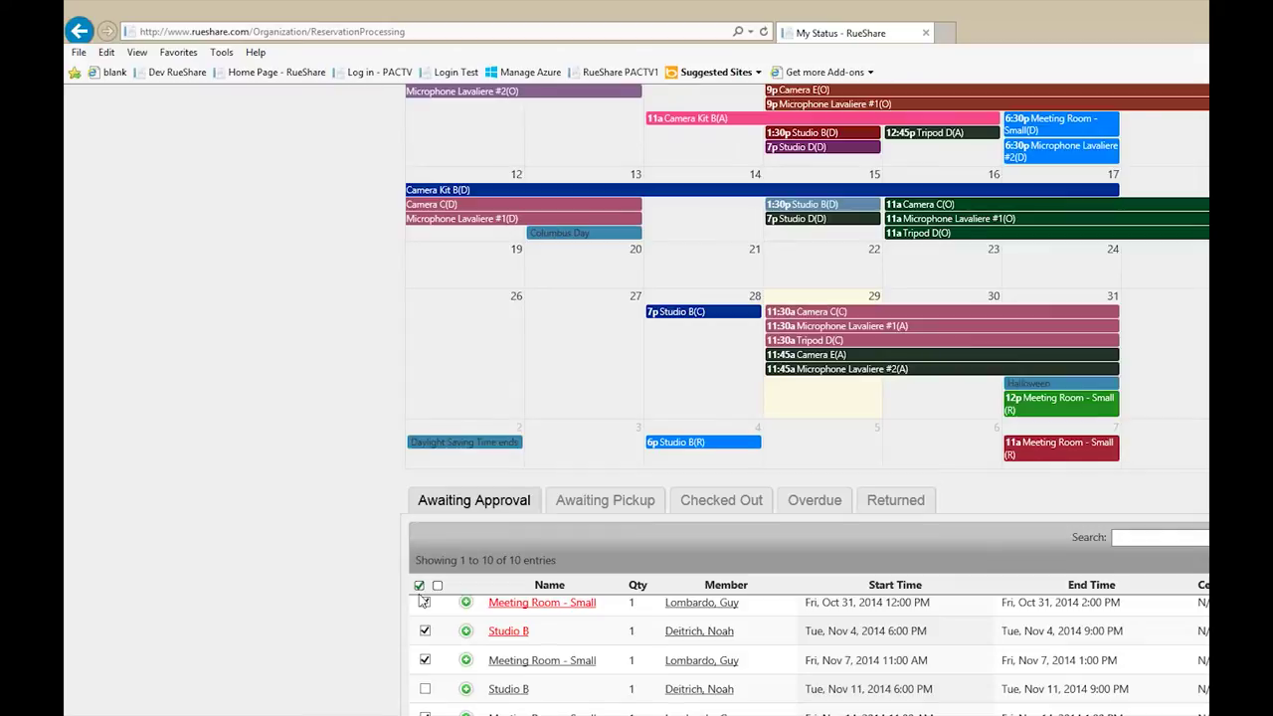
{"action": "left_click", "coordinate": [424, 660]}
- Select only the Camera D and Tripod D reservations among those awaiting pickup
{"action": "scroll", "coordinate": [593, 514], "scroll_direction": "up", "scroll_amount": 3}
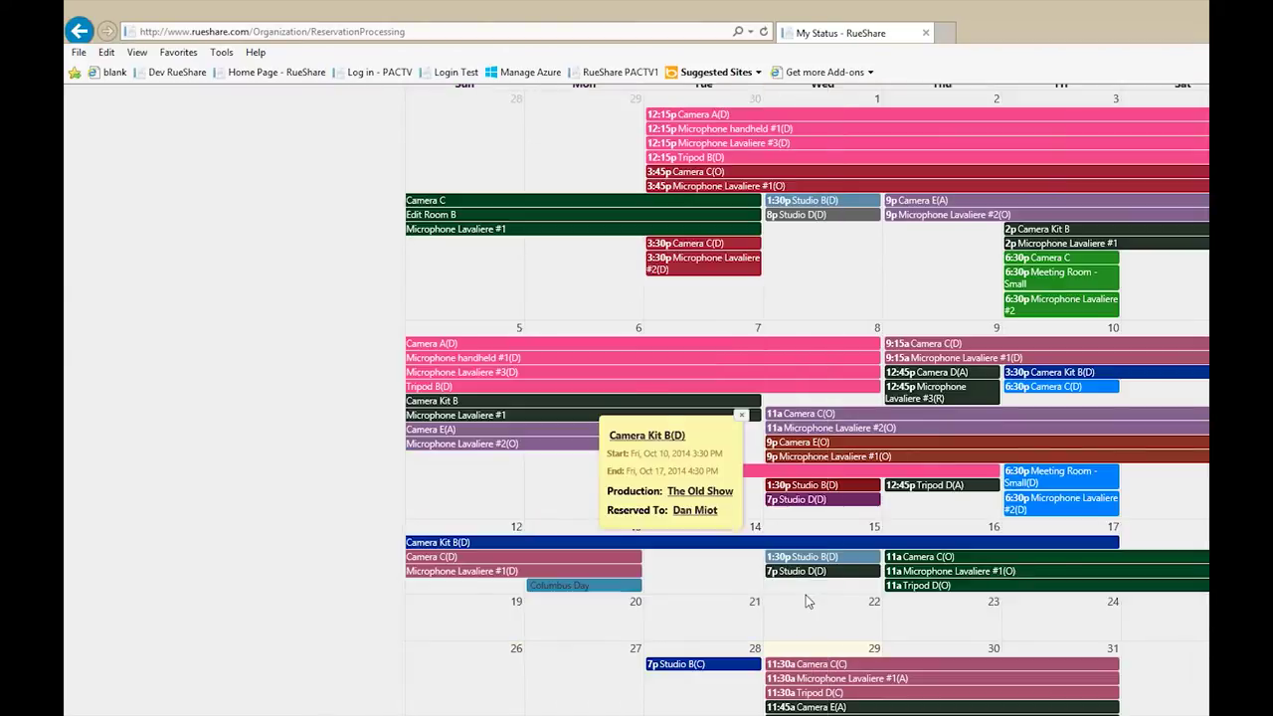
{"action": "scroll", "coordinate": [756, 448], "scroll_direction": "down", "scroll_amount": 3}
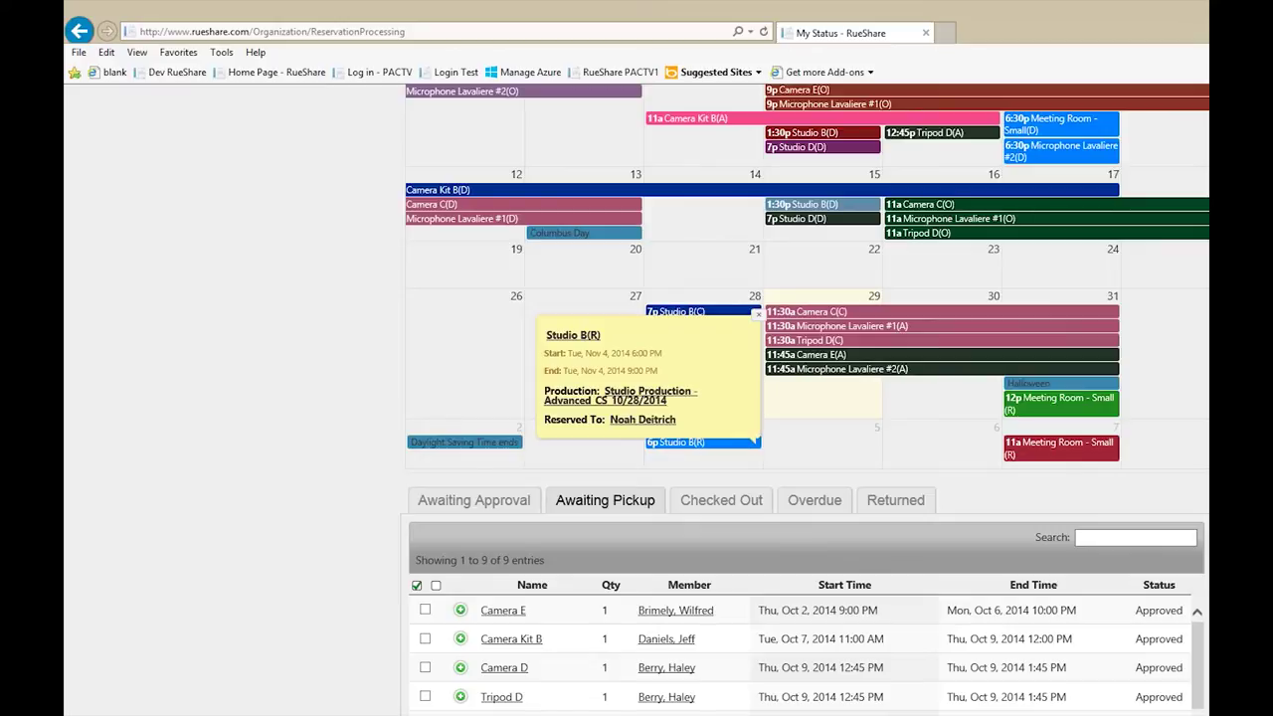
{"action": "scroll", "coordinate": [1192, 641], "scroll_direction": "down", "scroll_amount": 1}
{"action": "scroll", "coordinate": [1191, 640], "scroll_direction": "up", "scroll_amount": 1}
{"action": "left_click", "coordinate": [424, 610]}
{"action": "left_click", "coordinate": [424, 638]}
{"action": "left_click", "coordinate": [425, 667]}
{"action": "left_click", "coordinate": [424, 609]}
{"action": "left_click", "coordinate": [425, 639]}
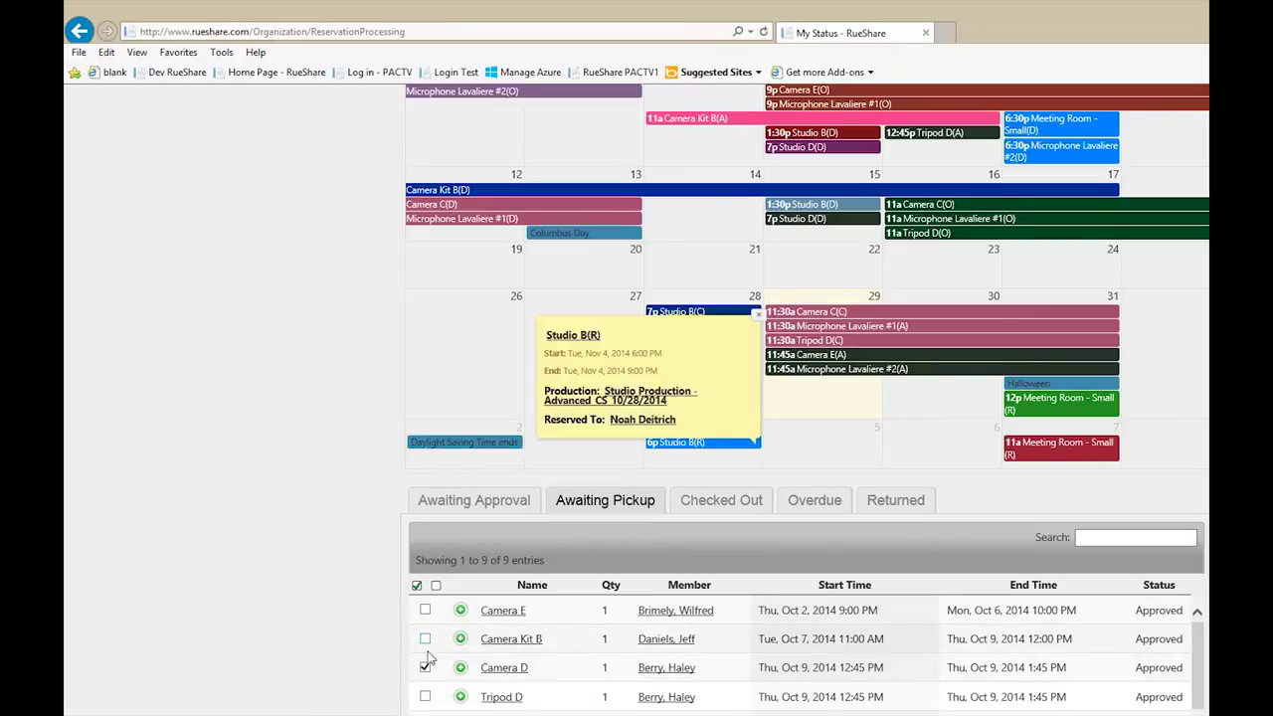
{"action": "left_click", "coordinate": [425, 696]}
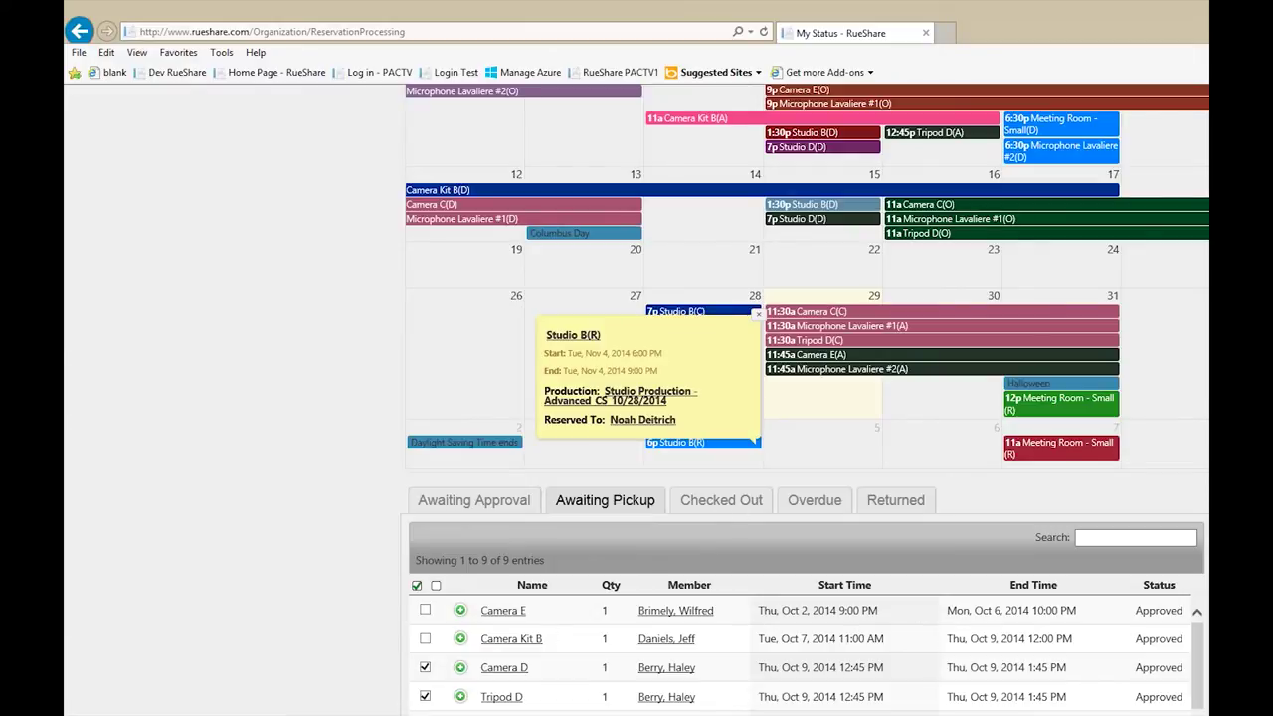
- Reload the reservation processing page and restore the browser window to full size
{"action": "left_click_drag", "start_coordinate": [1044, 33], "coordinate": [724, 102]}
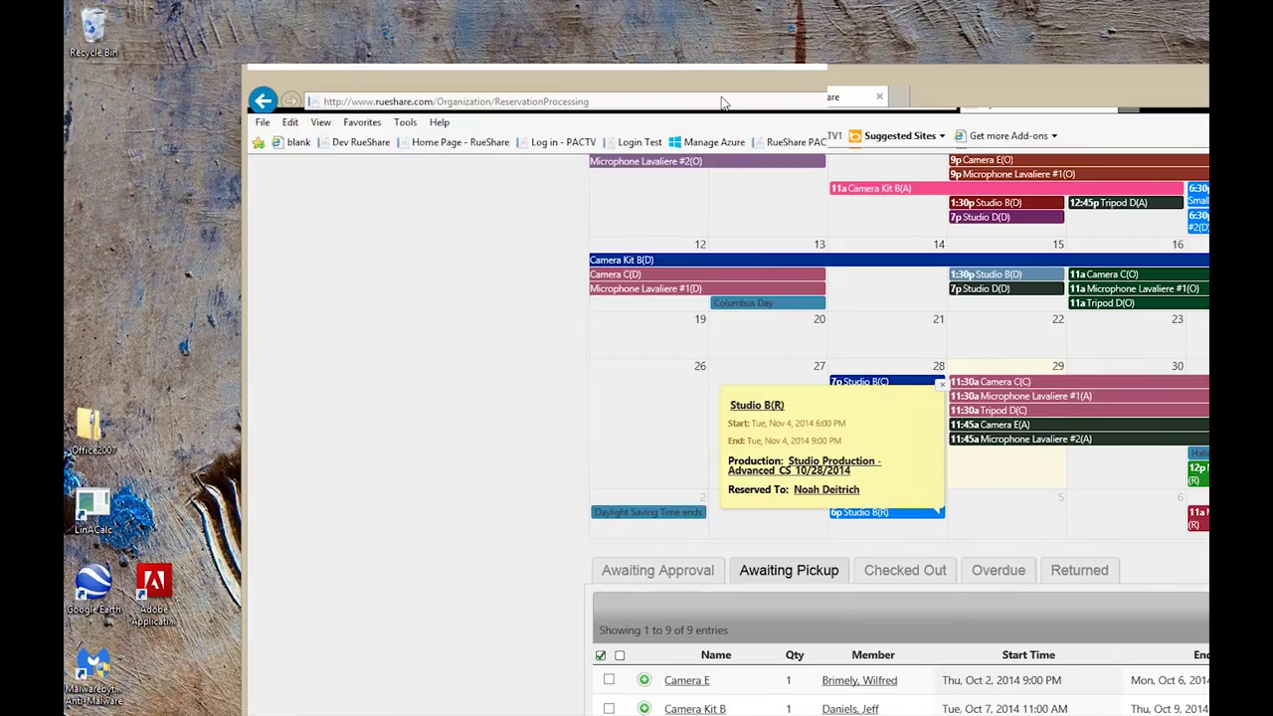
{"action": "key", "text": "F5"}
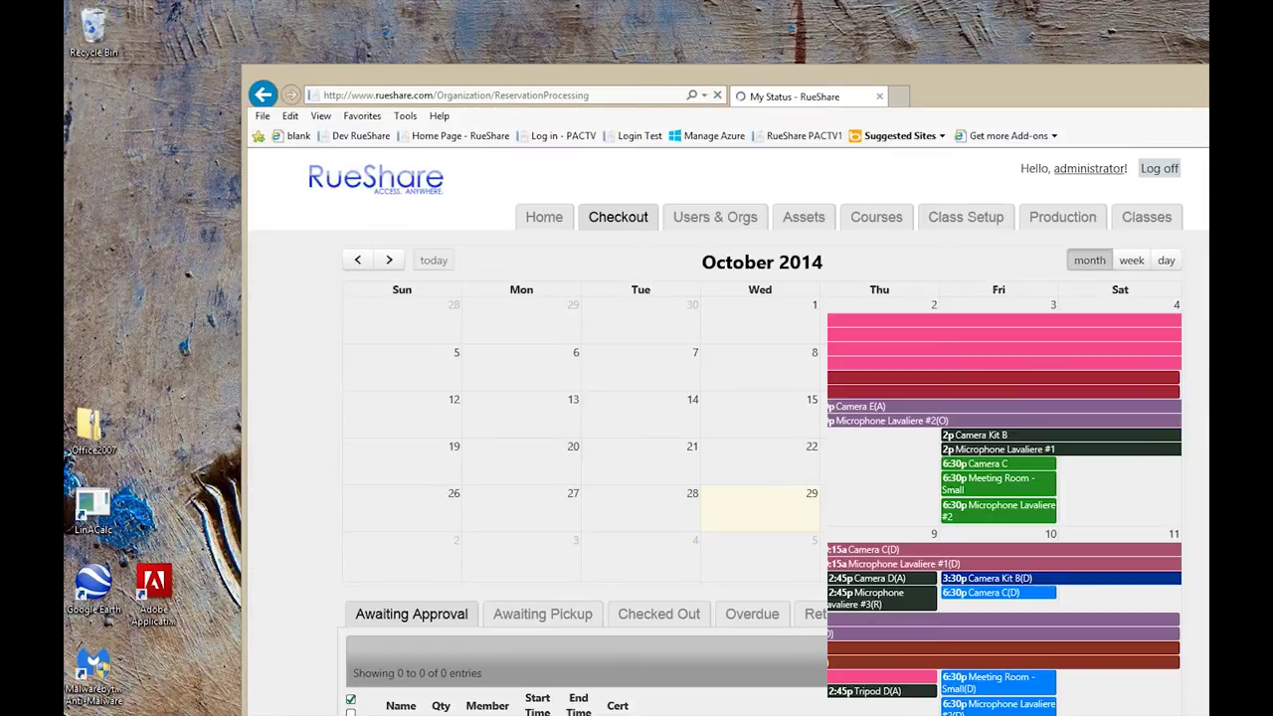
{"action": "key", "text": "super+Up"}
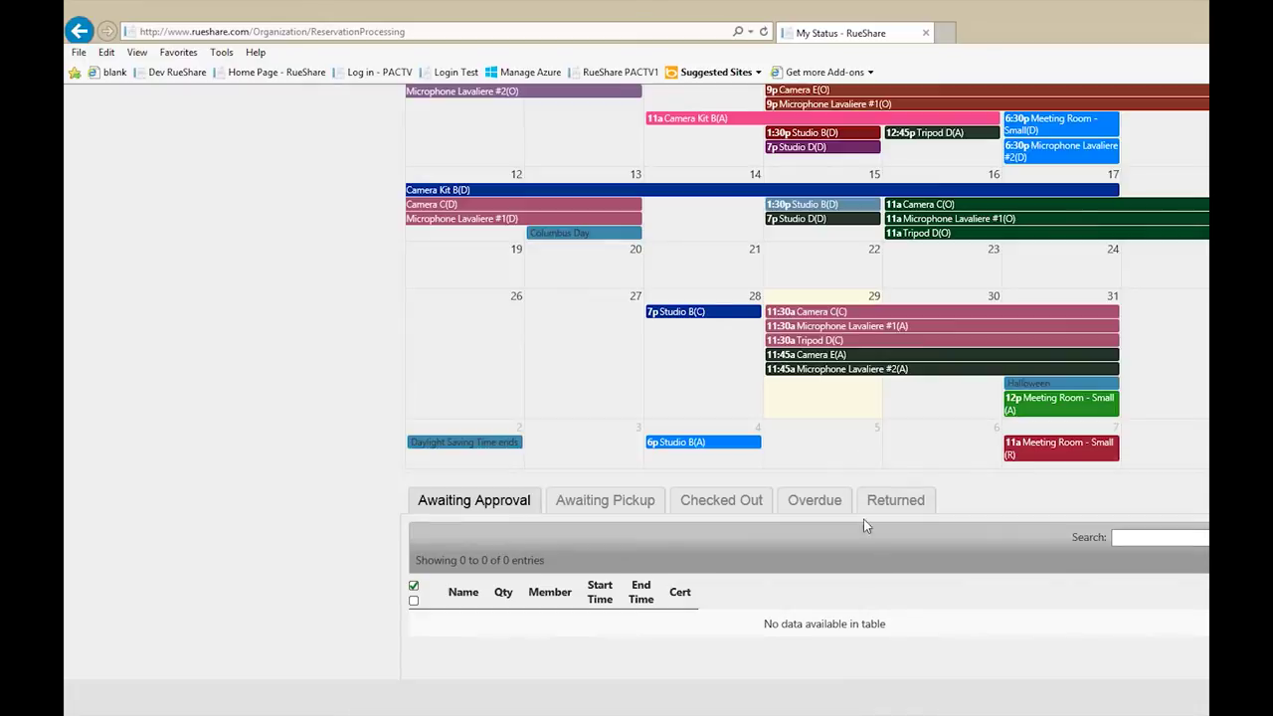
- Check out the Camera D and Tripod D reservations awaiting pickup, with Generate Reservation Receipt enabled
{"action": "left_click", "coordinate": [605, 500]}
{"action": "left_click", "coordinate": [425, 667]}
{"action": "left_click", "coordinate": [425, 696]}
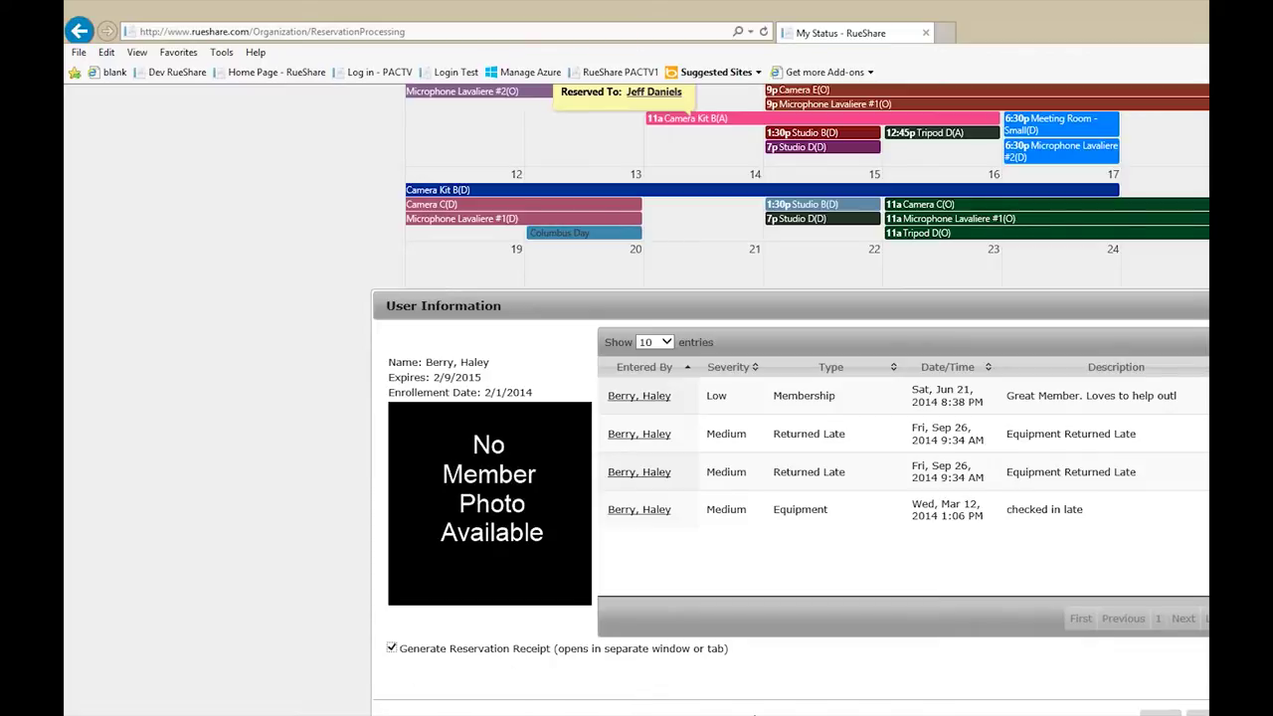
{"action": "left_click", "coordinate": [1160, 712]}
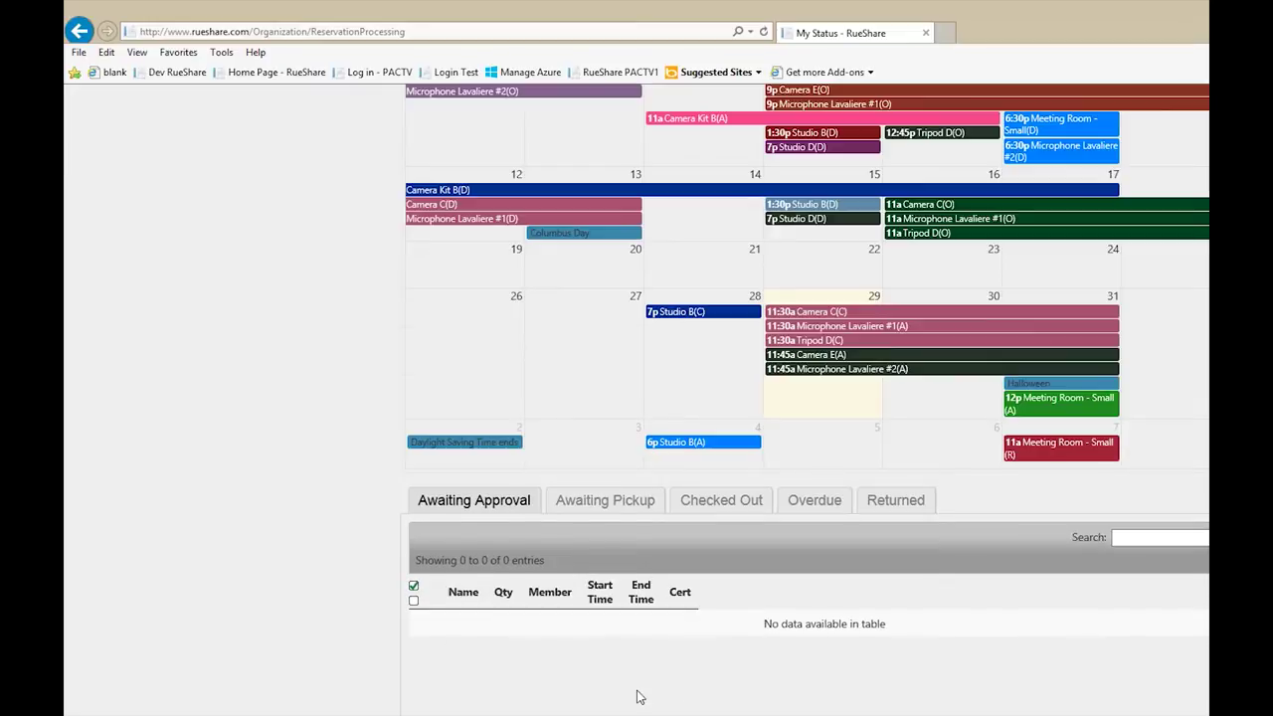
- Select the Oct 29 Microphone Lavaliere and Camera E reservations awaiting pickup, view the member's notes and close the user information
{"action": "left_click", "coordinate": [425, 667]}
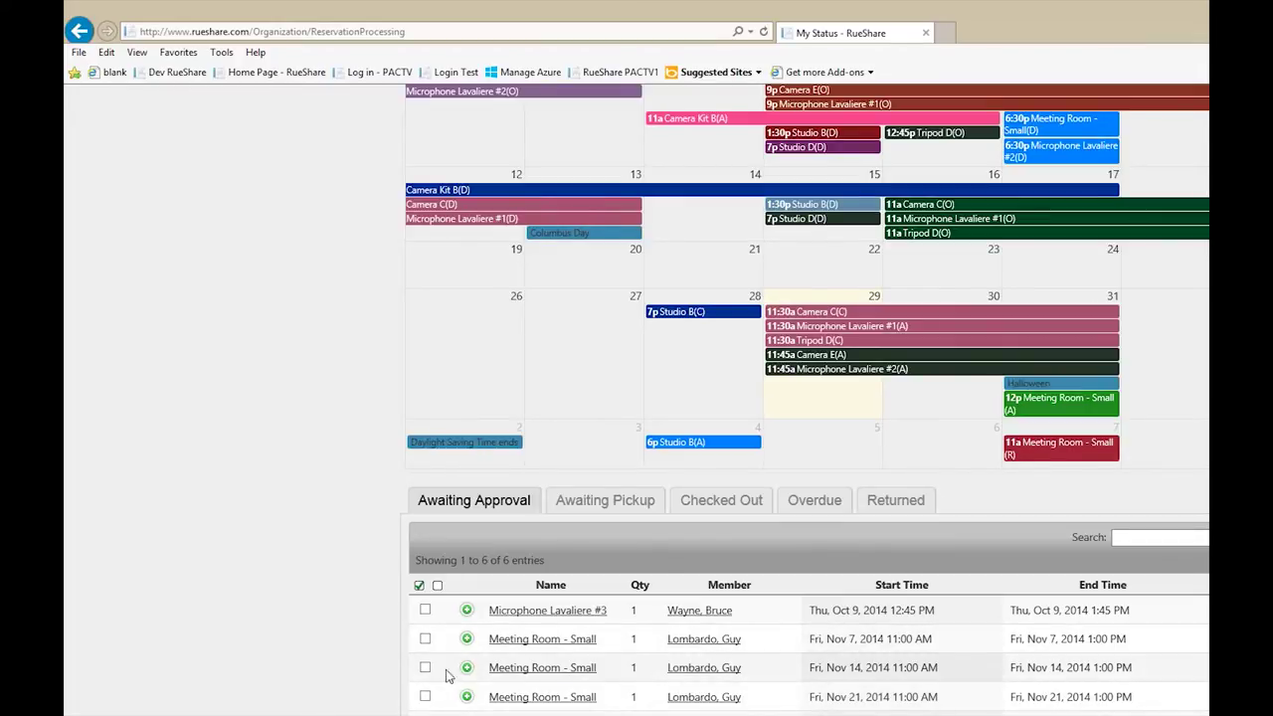
{"action": "left_click", "coordinate": [425, 640]}
{"action": "left_click", "coordinate": [425, 667]}
{"action": "scroll", "coordinate": [588, 511], "scroll_direction": "up", "scroll_amount": 3}
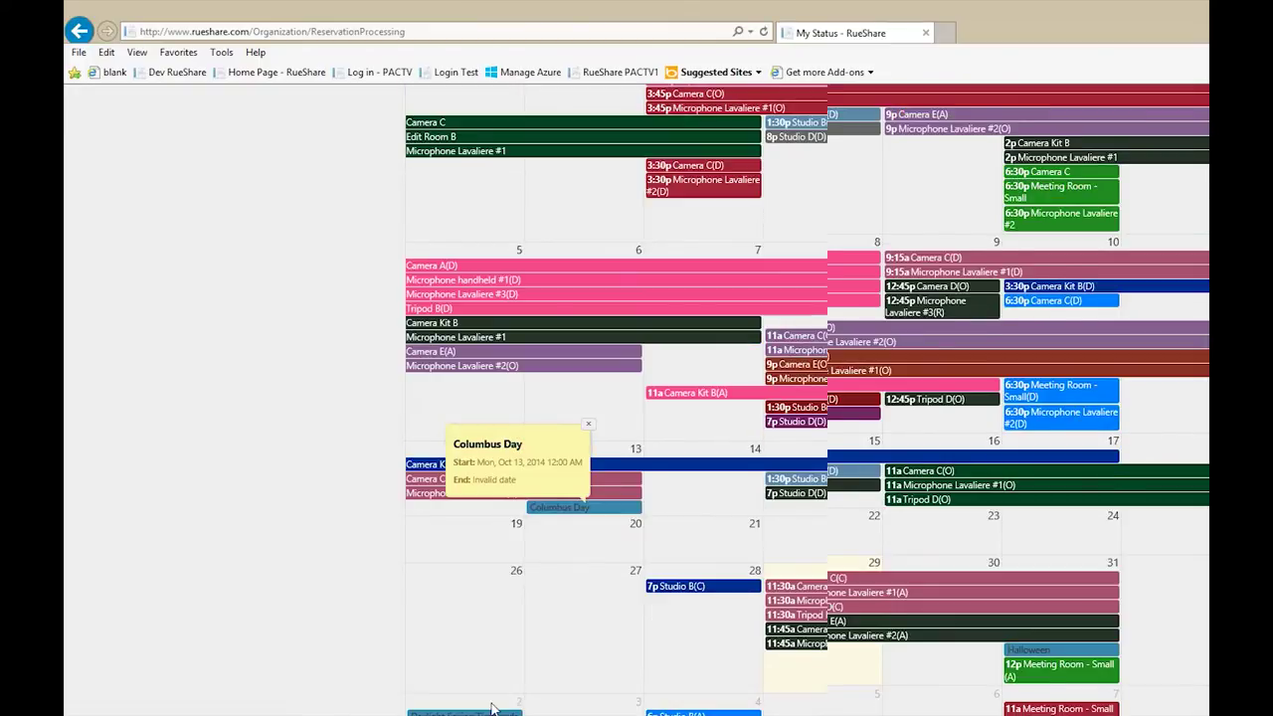
{"action": "scroll", "coordinate": [490, 708], "scroll_direction": "down", "scroll_amount": 3}
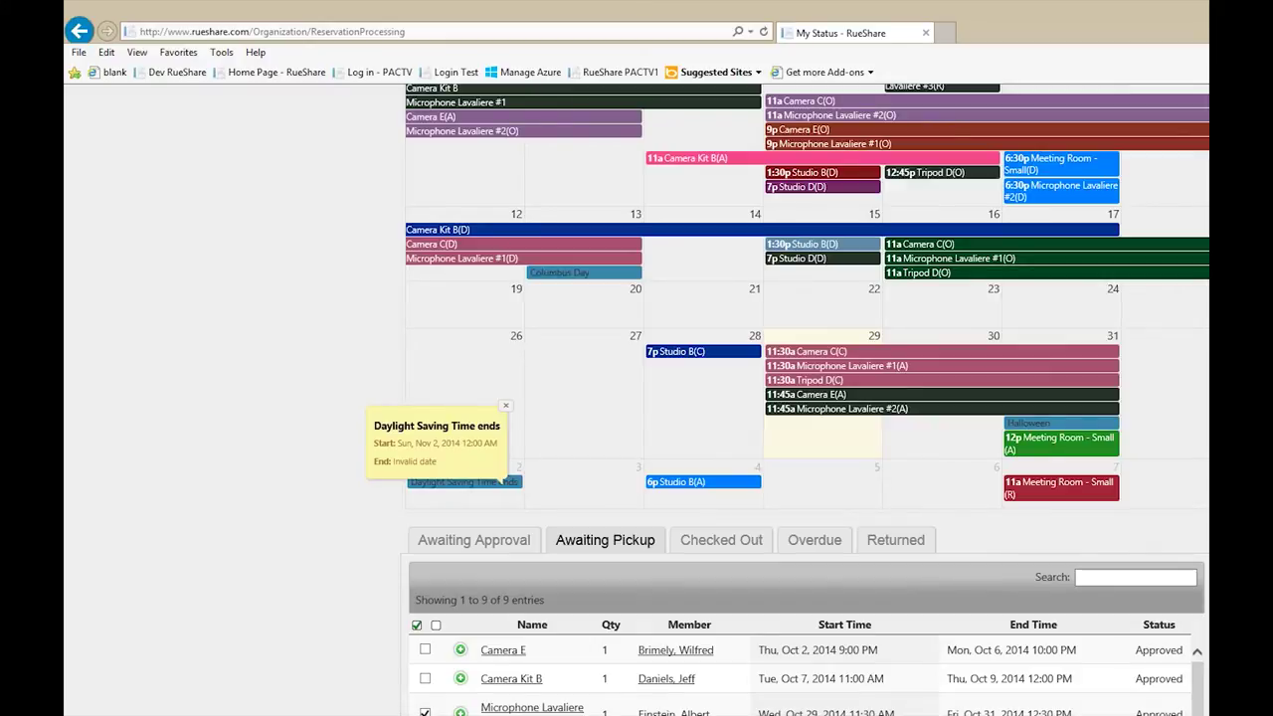
{"action": "left_click", "coordinate": [676, 712]}
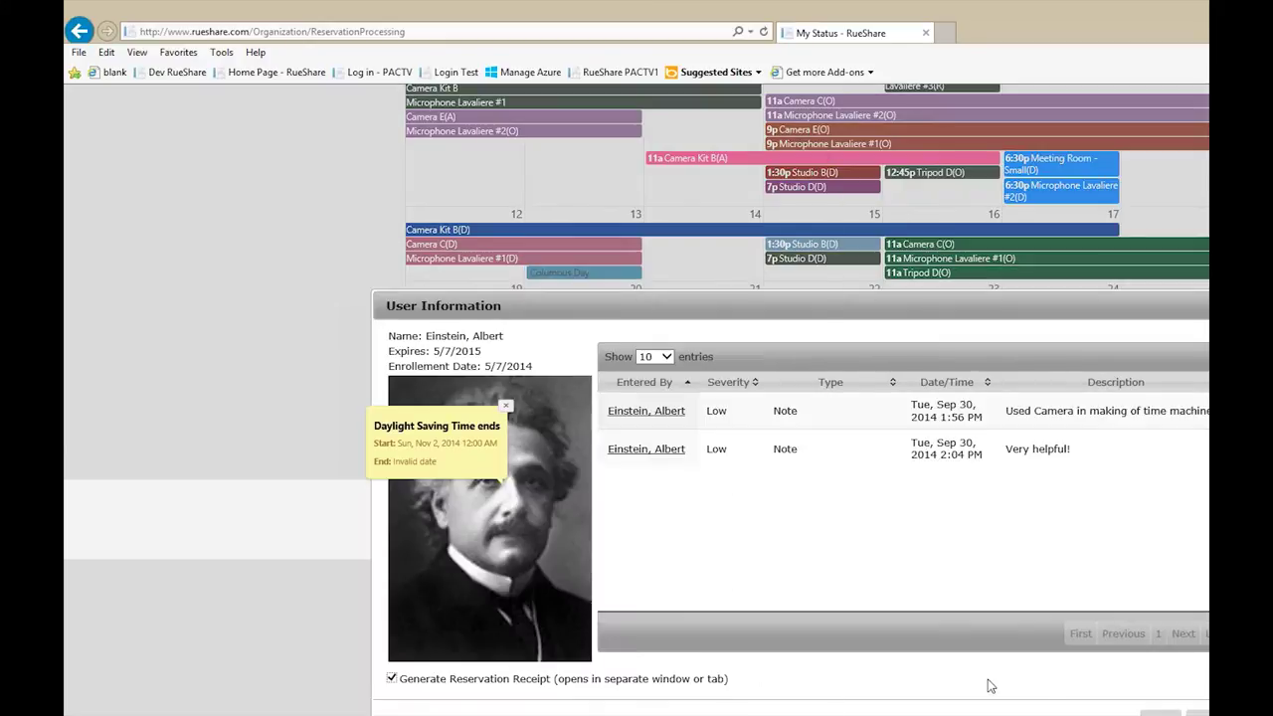
{"action": "left_click", "coordinate": [1157, 712]}
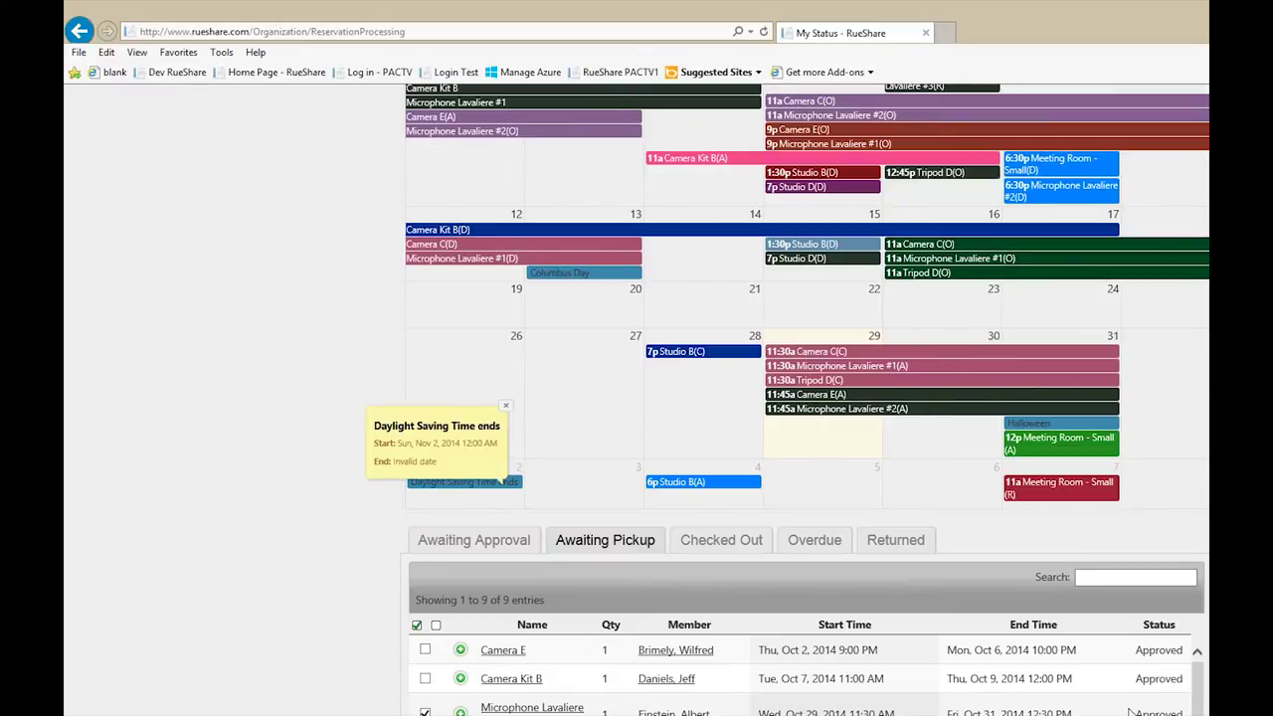
- View the calendar details of the Meeting Room - Small reservations and look through the reservations awaiting pickup
{"action": "mouse_move", "coordinate": [1019, 488]}
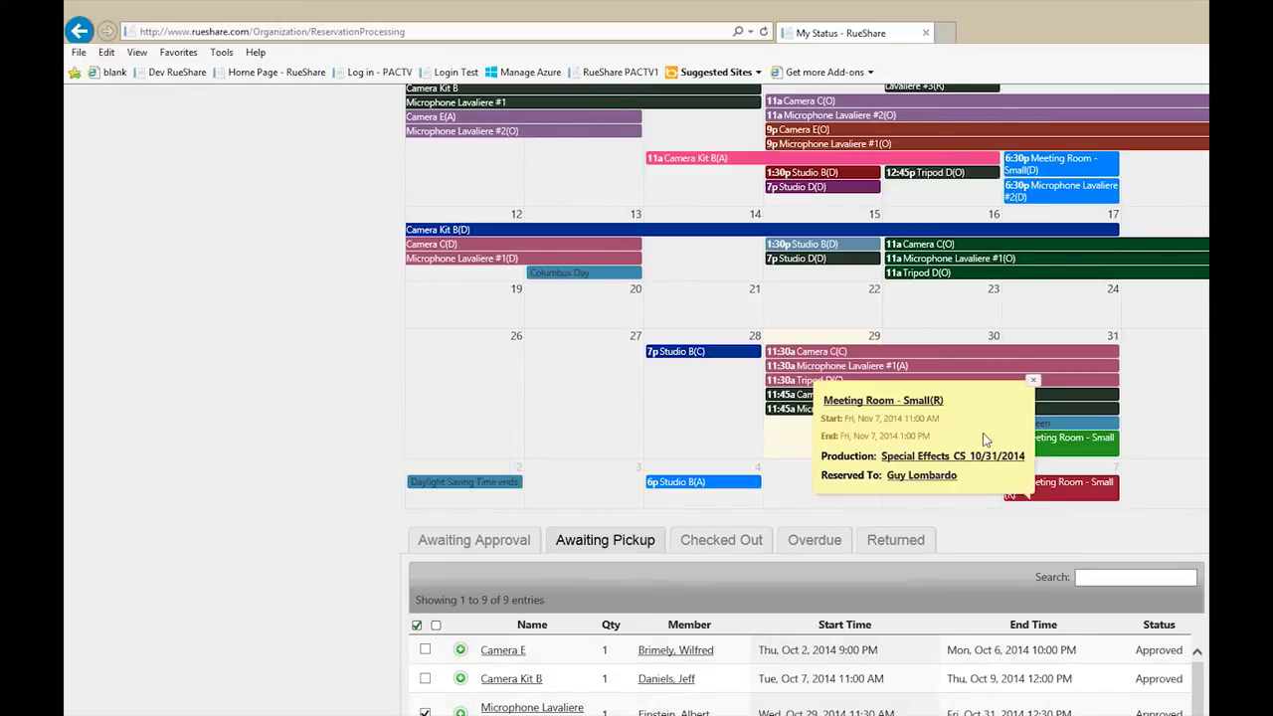
{"action": "mouse_move", "coordinate": [1042, 443]}
{"action": "scroll", "coordinate": [804, 398], "scroll_direction": "down", "scroll_amount": 1}
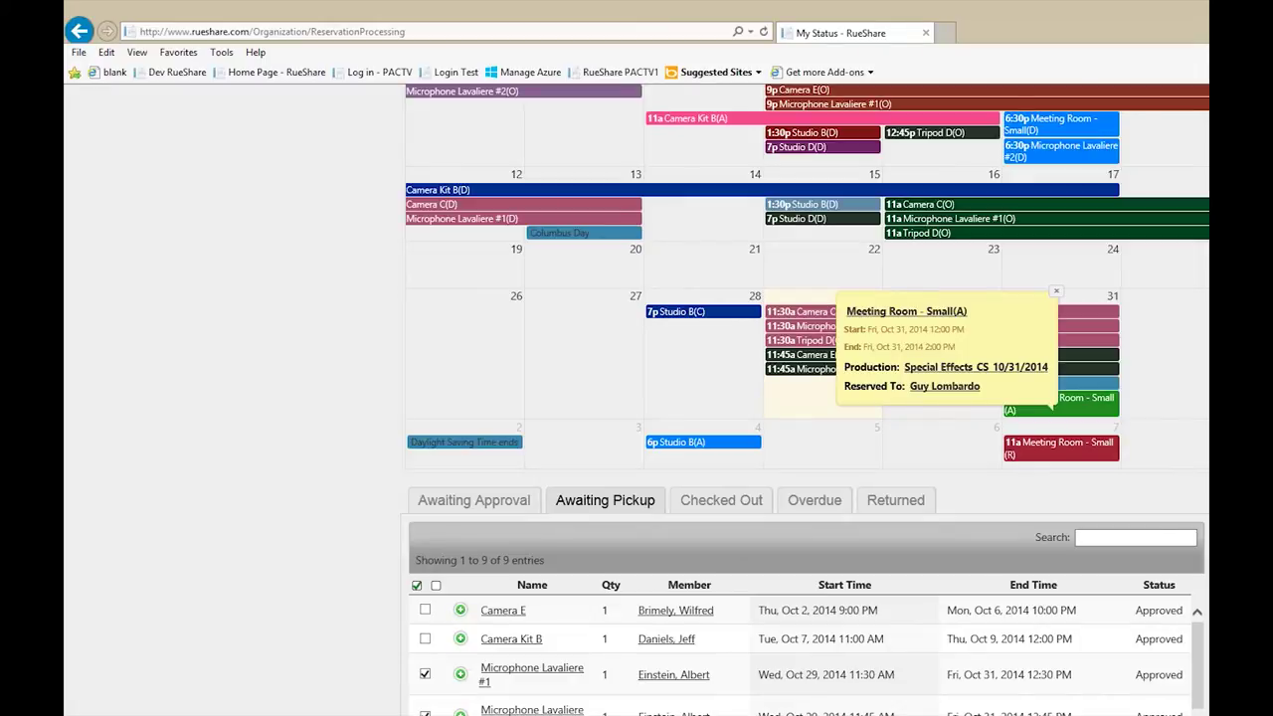
{"action": "scroll", "coordinate": [804, 398], "scroll_direction": "up", "scroll_amount": 1}
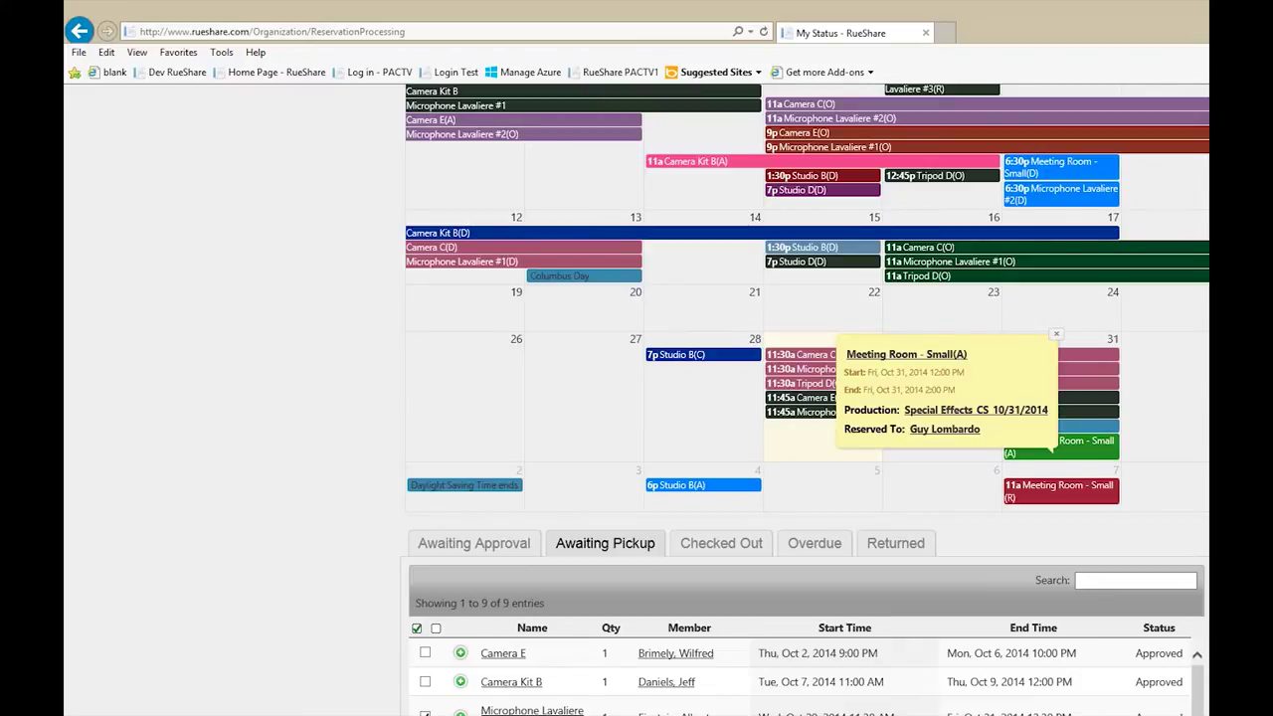
{"action": "scroll", "coordinate": [804, 398], "scroll_direction": "down", "scroll_amount": 1}
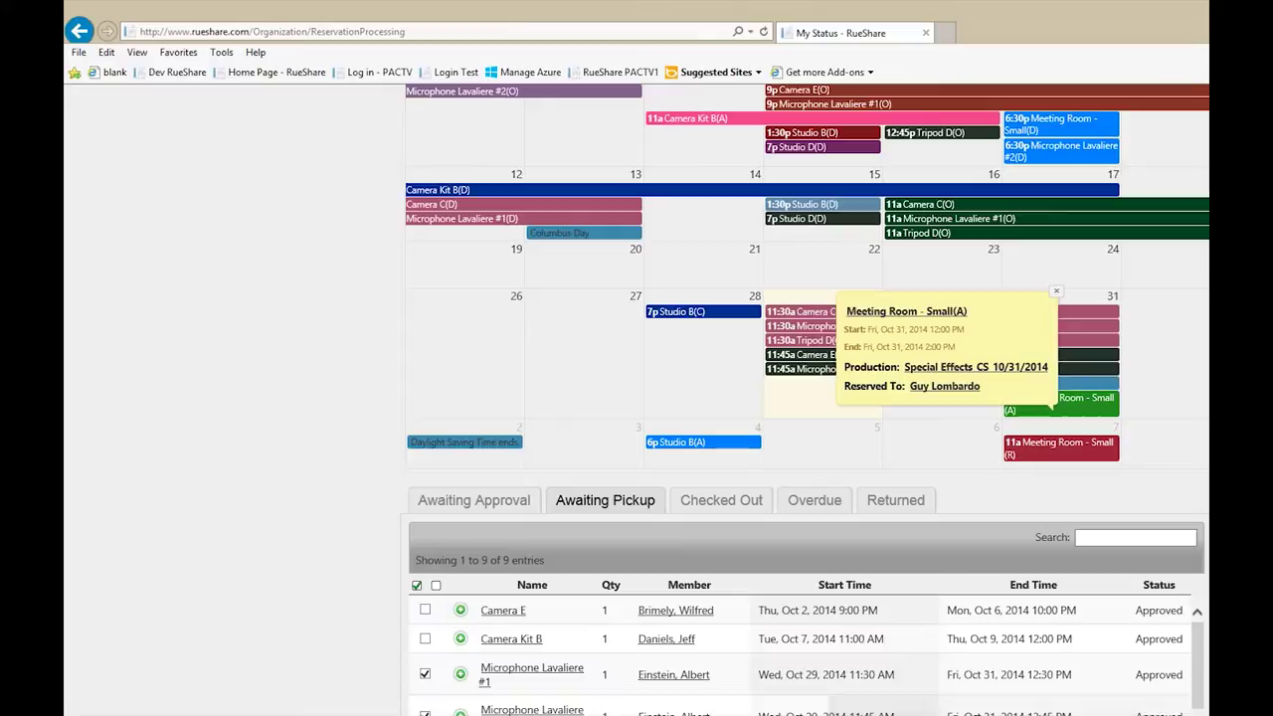
{"action": "scroll", "coordinate": [723, 702], "scroll_direction": "down", "scroll_amount": 1}
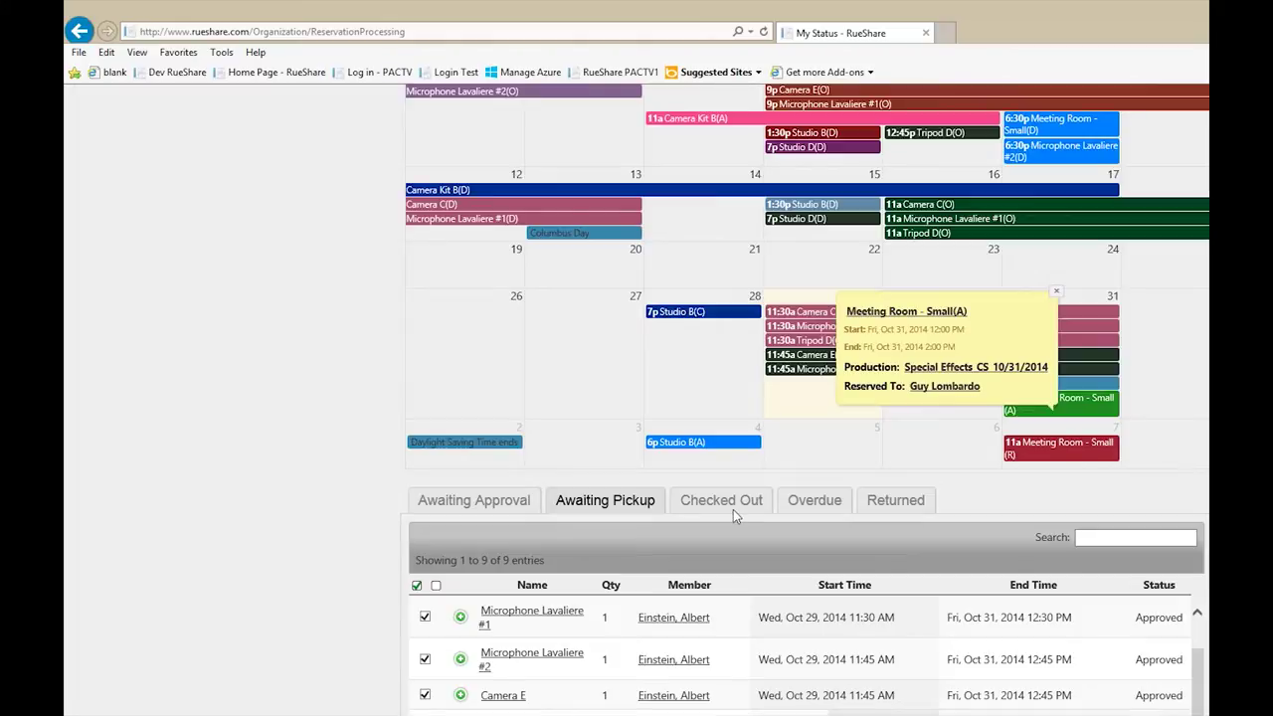
- Review the checked-out and overdue reservations below the checkout calendar
{"action": "scroll", "coordinate": [755, 544], "scroll_direction": "up", "scroll_amount": 3}
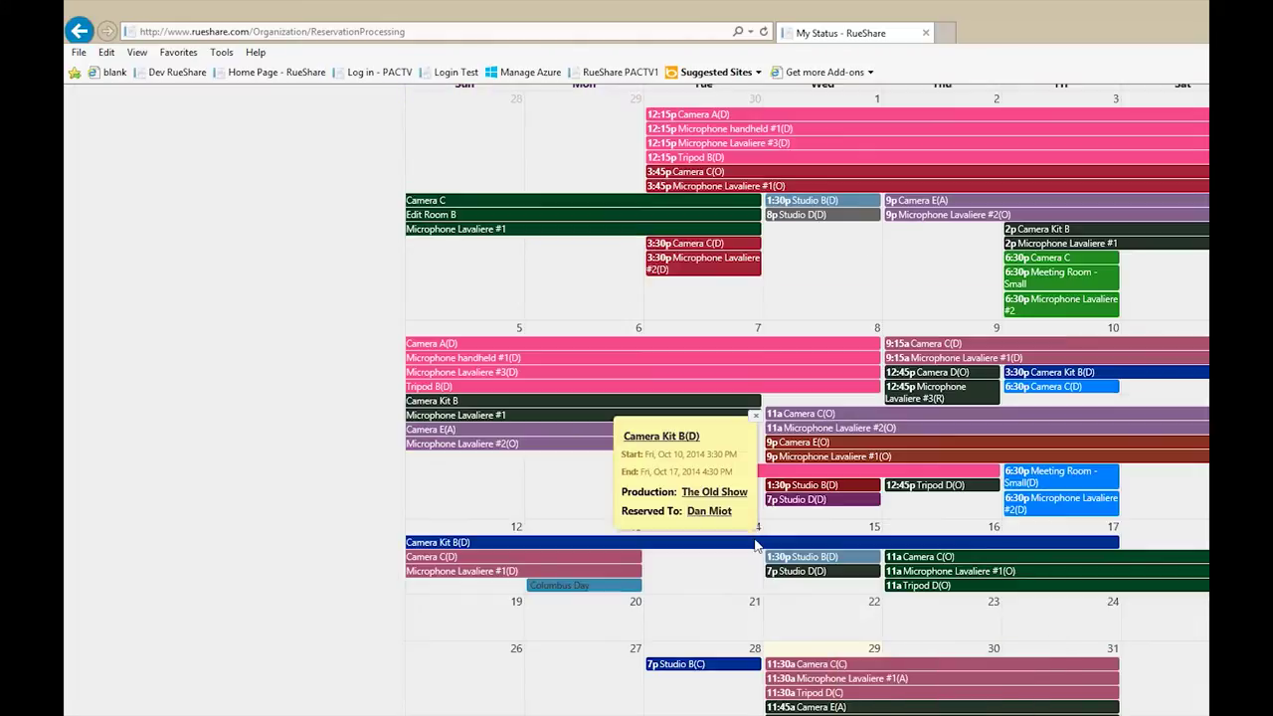
{"action": "scroll", "coordinate": [755, 545], "scroll_direction": "down", "scroll_amount": 3}
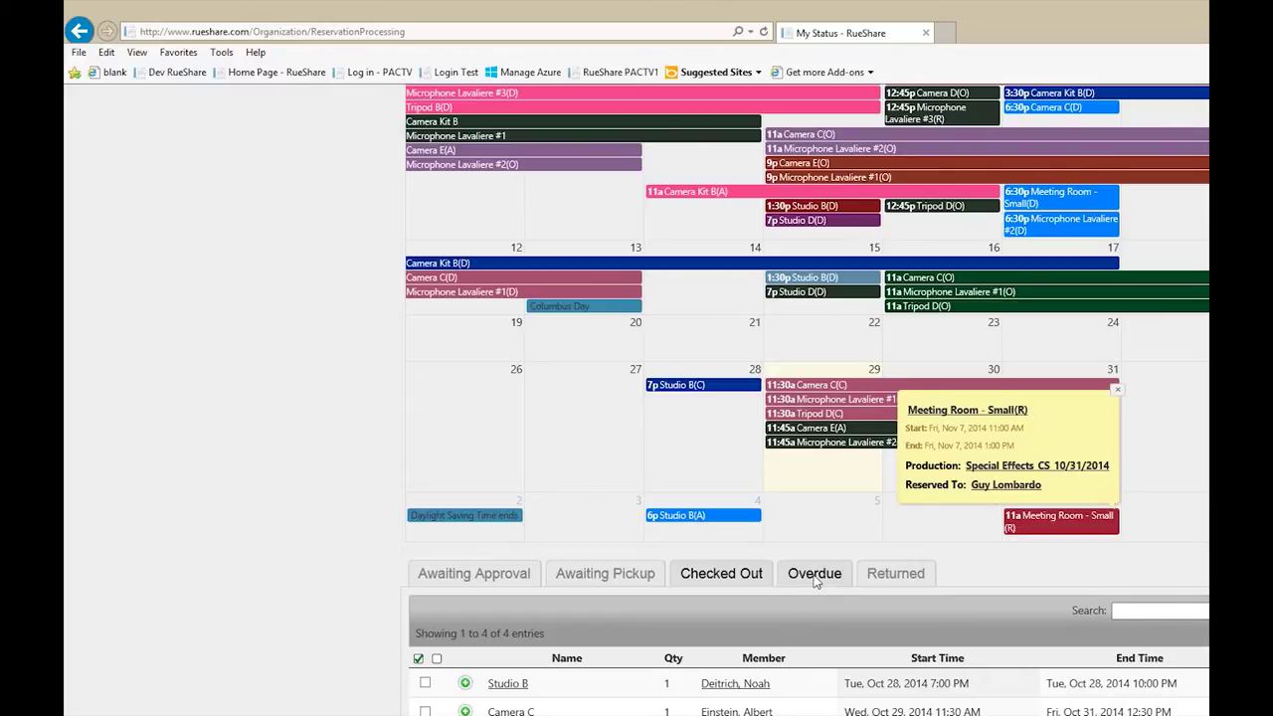
{"action": "scroll", "coordinate": [816, 586], "scroll_direction": "up", "scroll_amount": 2}
{"action": "scroll", "coordinate": [915, 664], "scroll_direction": "down", "scroll_amount": 3}
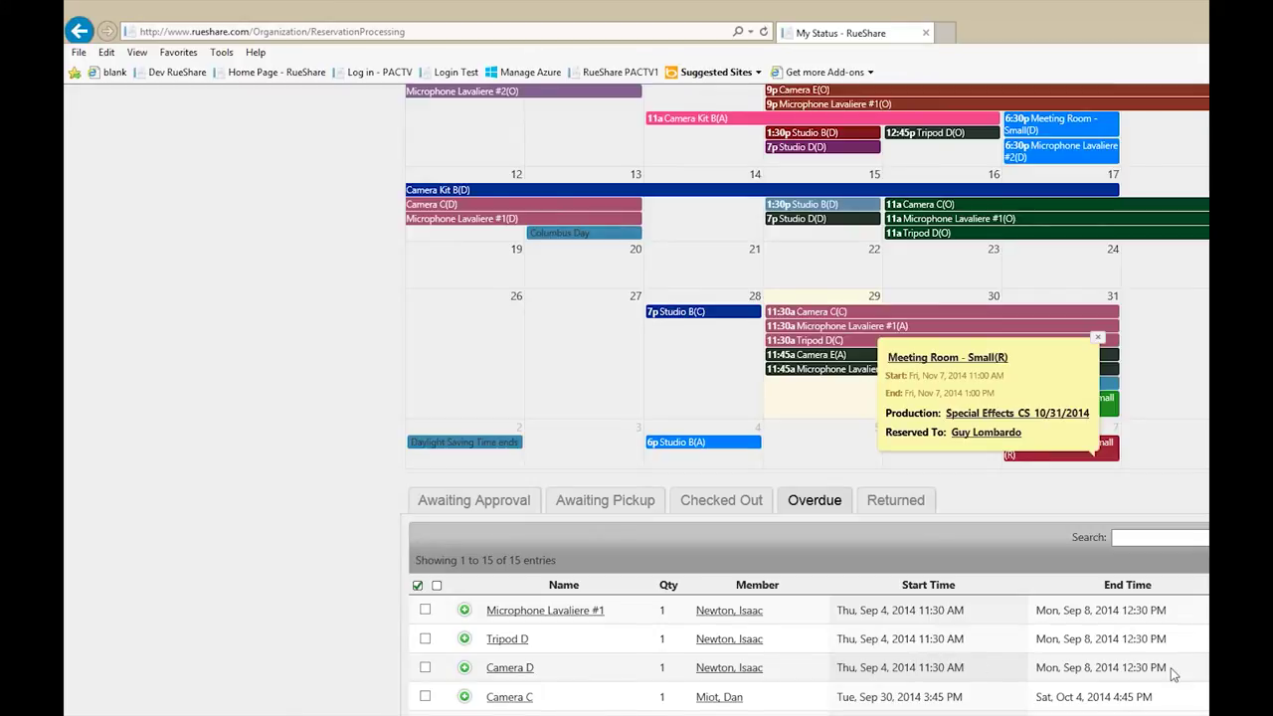
- Look through the overdue and returned reservations below the calendar, ending on the overdue list
{"action": "scroll", "coordinate": [809, 657], "scroll_direction": "down", "scroll_amount": 3}
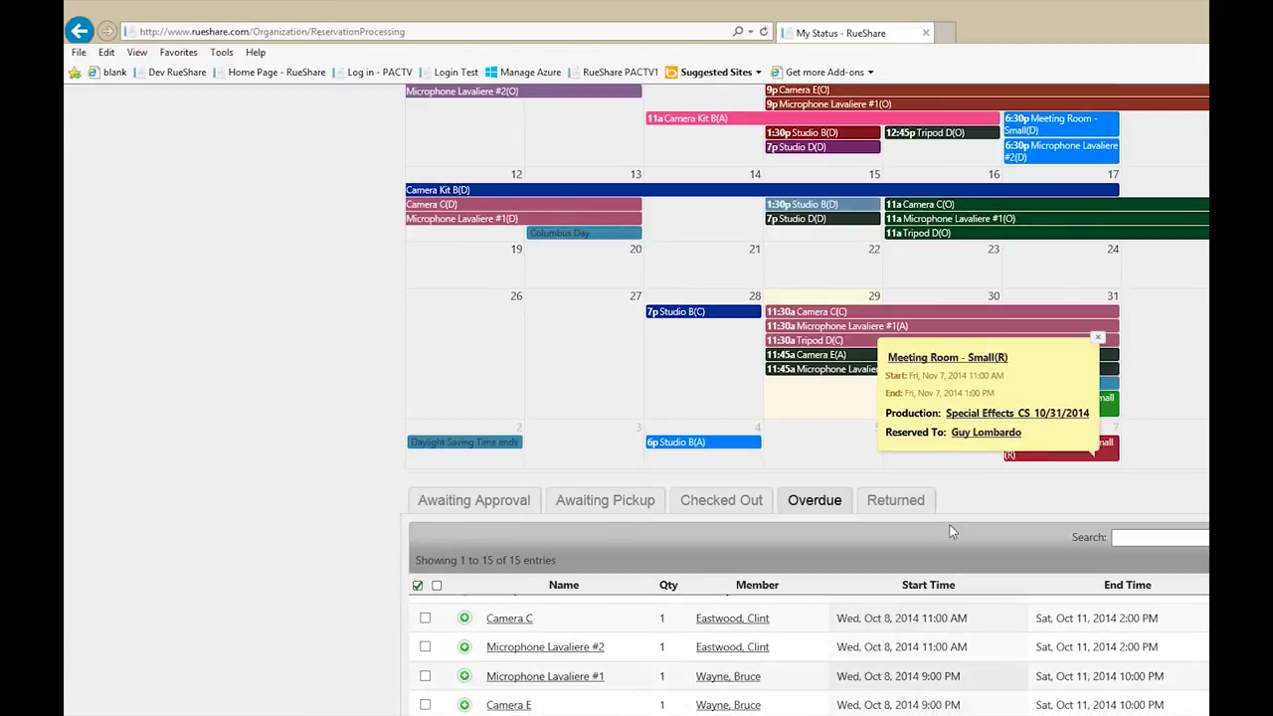
{"action": "scroll", "coordinate": [881, 507], "scroll_direction": "up", "scroll_amount": 3}
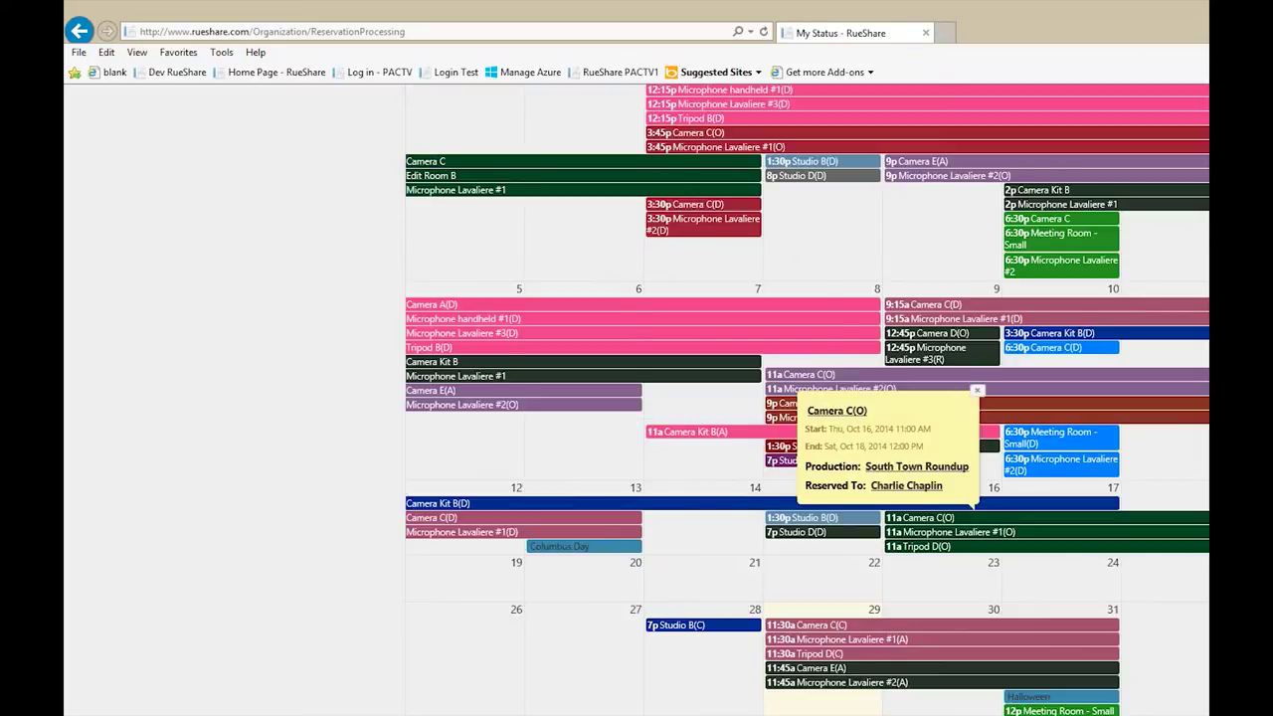
{"action": "scroll", "coordinate": [881, 507], "scroll_direction": "down", "scroll_amount": 4}
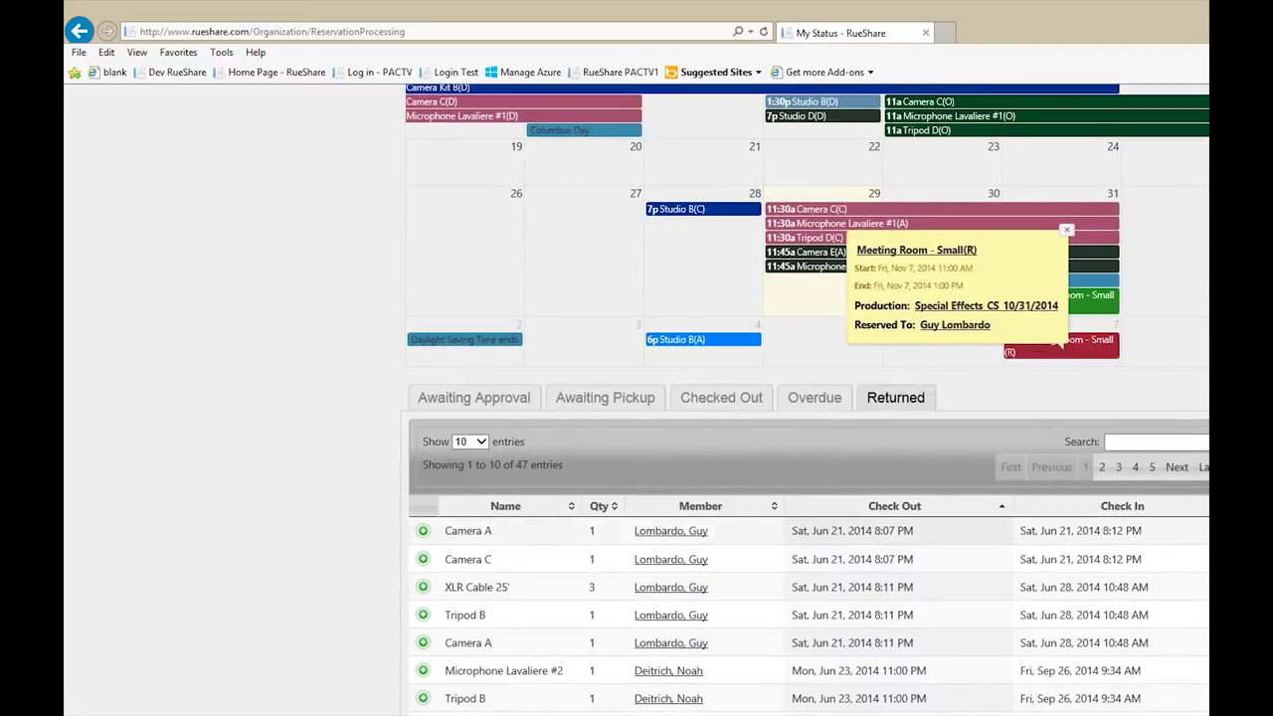
{"action": "left_click", "coordinate": [814, 397]}
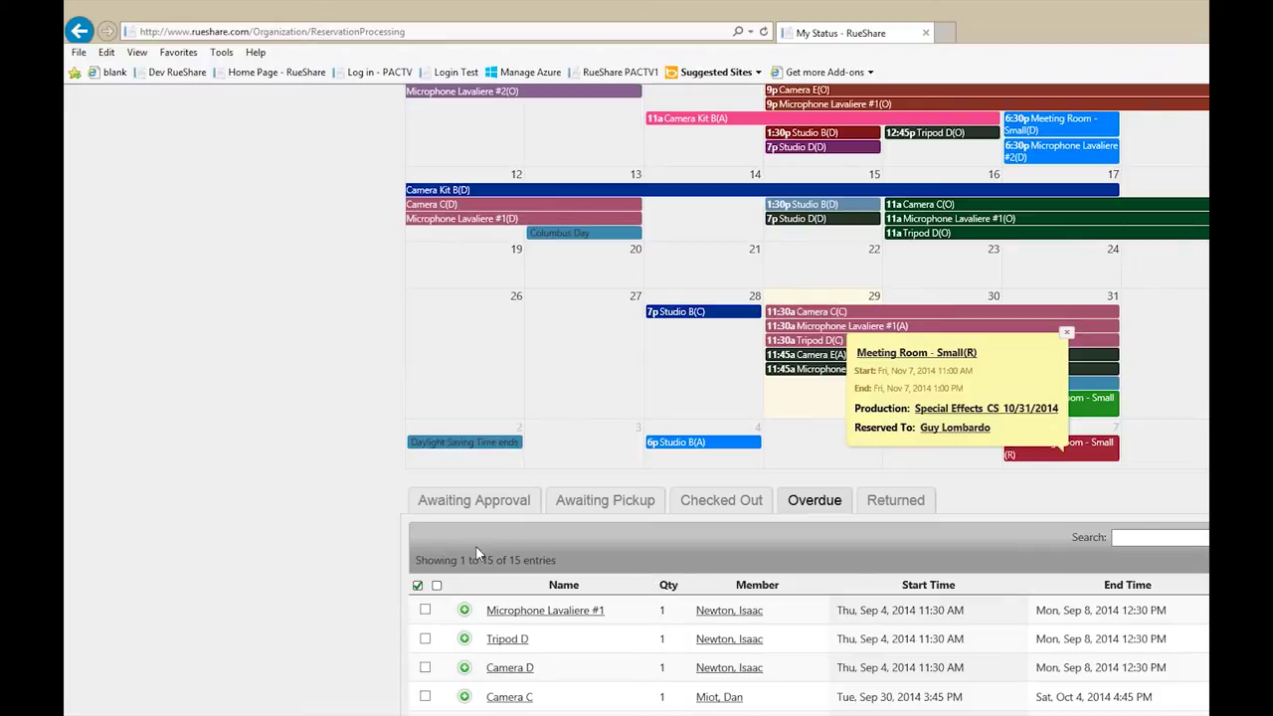
- Expand the overdue Microphone Lavaliere #1 reservation and examine its equipment, production, request, approval and release details
{"action": "left_click", "coordinate": [464, 610]}
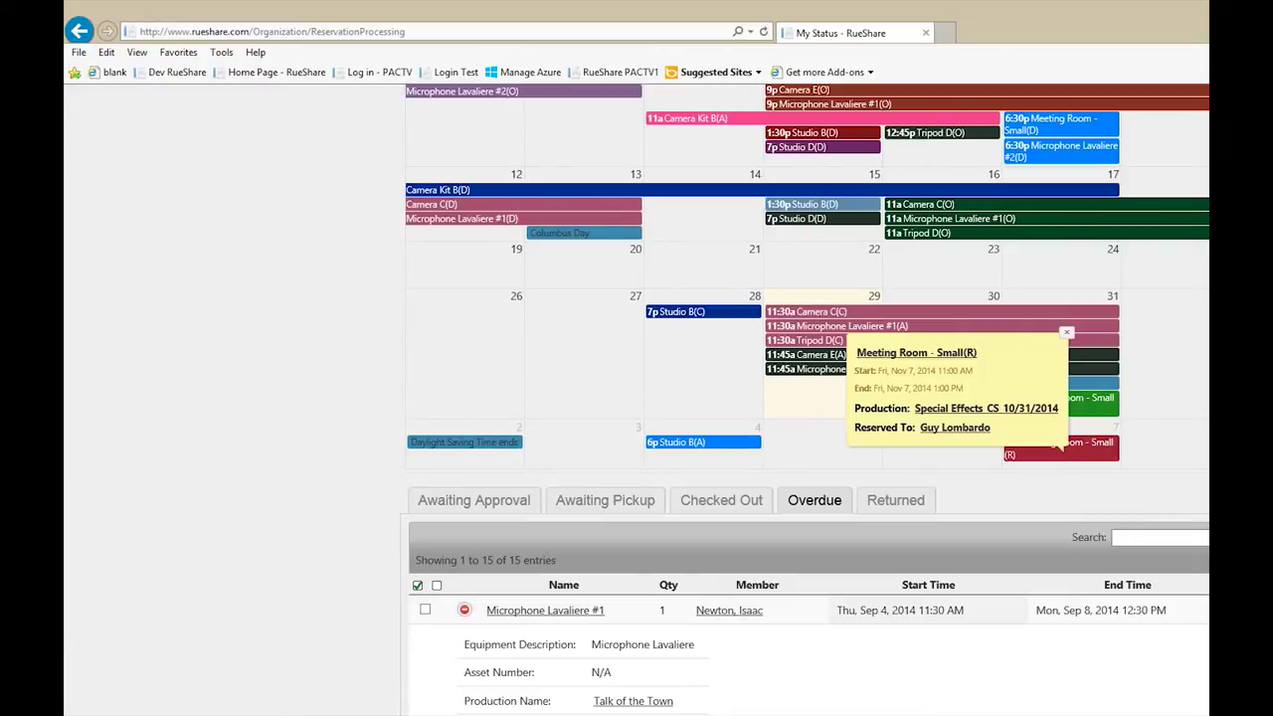
{"action": "scroll", "coordinate": [716, 669], "scroll_direction": "down", "scroll_amount": 2}
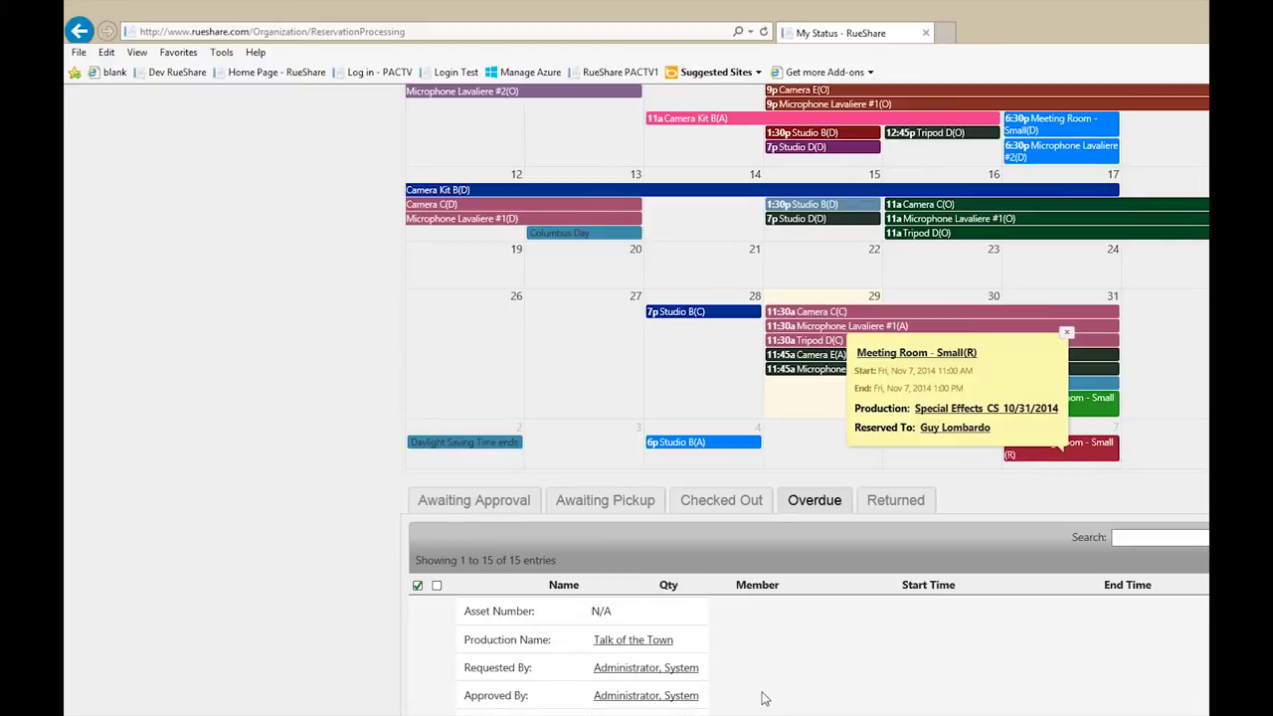
{"action": "scroll", "coordinate": [581, 656], "scroll_direction": "up", "scroll_amount": 1}
{"action": "scroll", "coordinate": [806, 656], "scroll_direction": "up", "scroll_amount": 1}
{"action": "scroll", "coordinate": [806, 657], "scroll_direction": "down", "scroll_amount": 1}
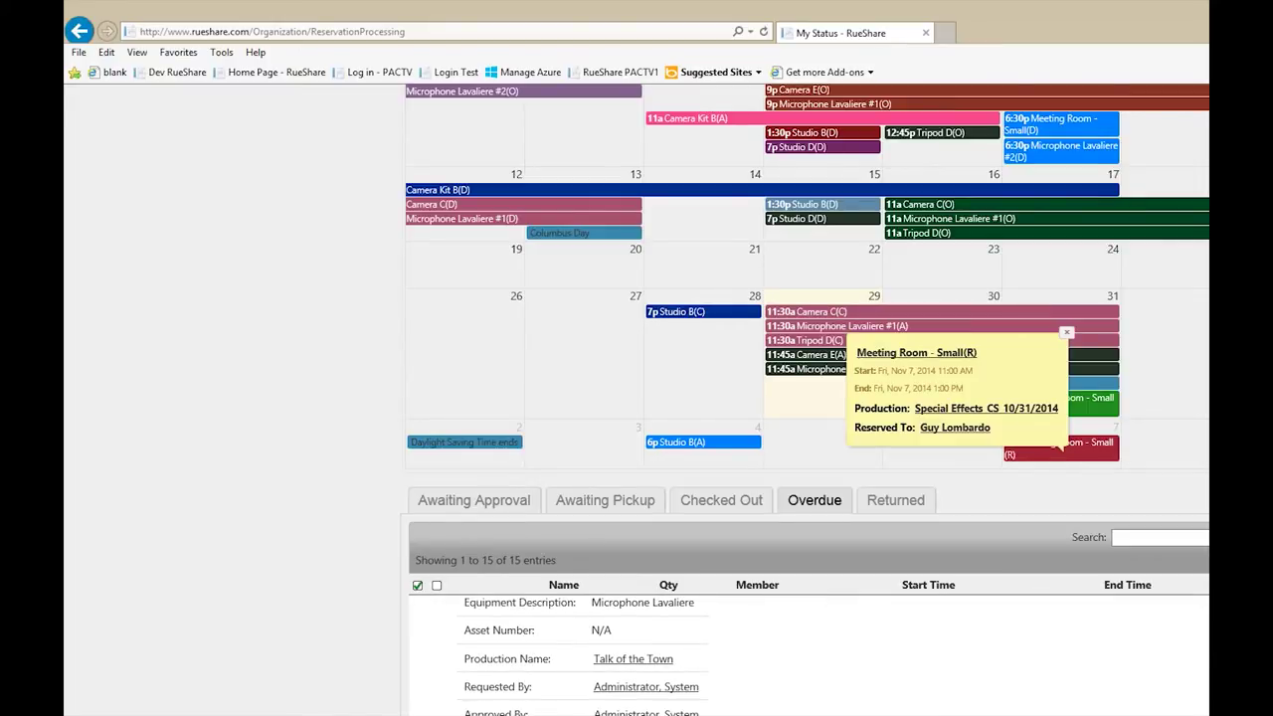
{"action": "scroll", "coordinate": [582, 652], "scroll_direction": "down", "scroll_amount": 2}
{"action": "scroll", "coordinate": [805, 656], "scroll_direction": "down", "scroll_amount": 1}
{"action": "scroll", "coordinate": [805, 656], "scroll_direction": "up", "scroll_amount": 2}
{"action": "scroll", "coordinate": [805, 656], "scroll_direction": "up", "scroll_amount": 1}
{"action": "scroll", "coordinate": [805, 656], "scroll_direction": "down", "scroll_amount": 1}
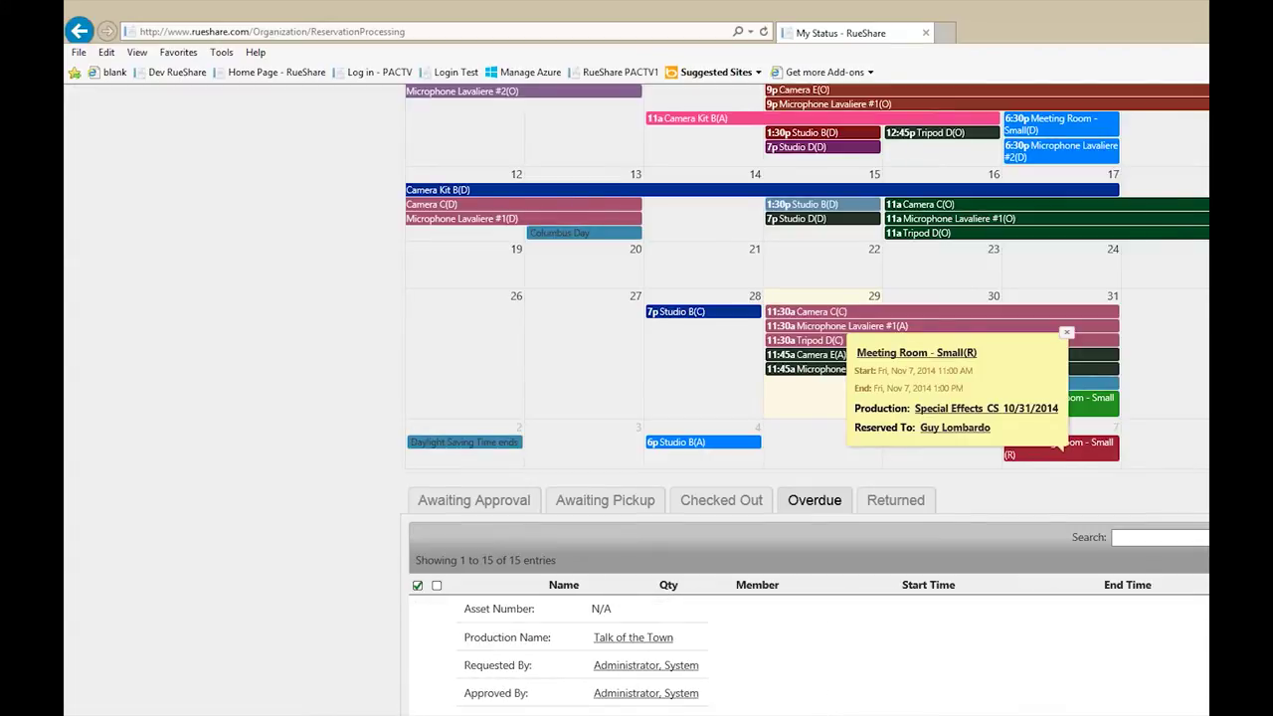
{"action": "scroll", "coordinate": [806, 656], "scroll_direction": "down", "scroll_amount": 2}
{"action": "scroll", "coordinate": [806, 656], "scroll_direction": "up", "scroll_amount": 1}
{"action": "scroll", "coordinate": [805, 657], "scroll_direction": "down", "scroll_amount": 3}
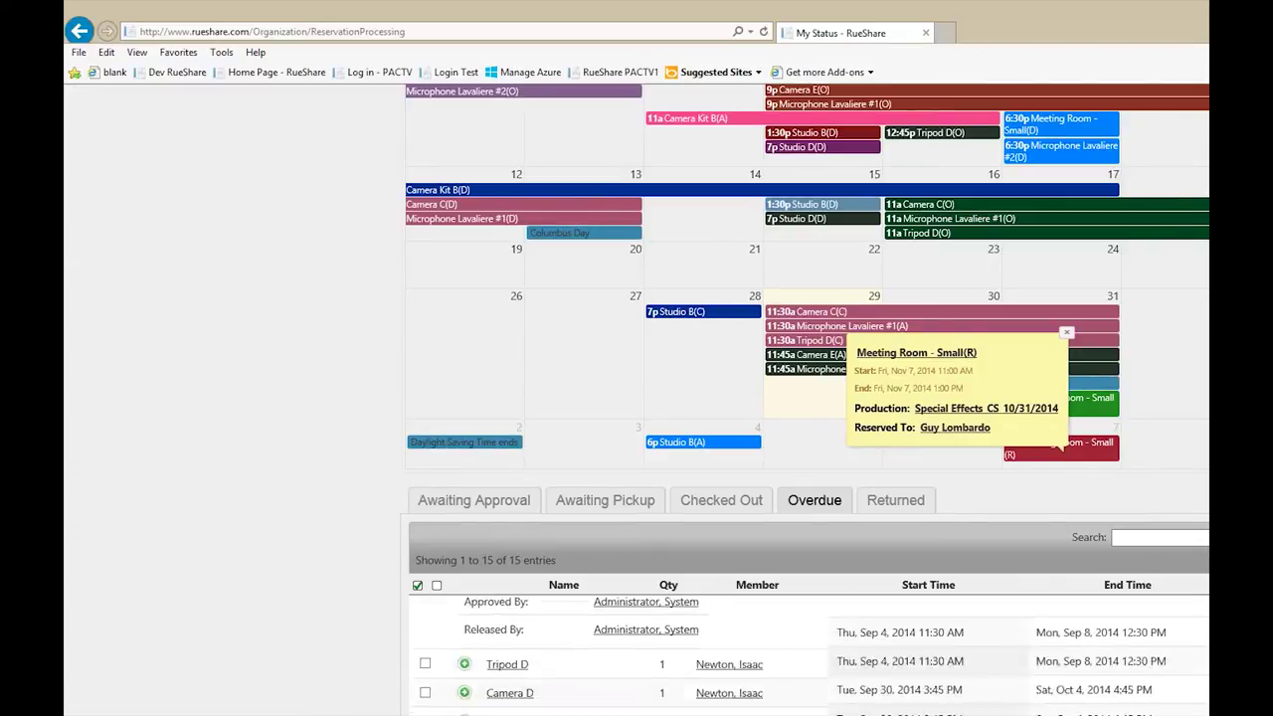
{"action": "scroll", "coordinate": [805, 654], "scroll_direction": "up", "scroll_amount": 3}
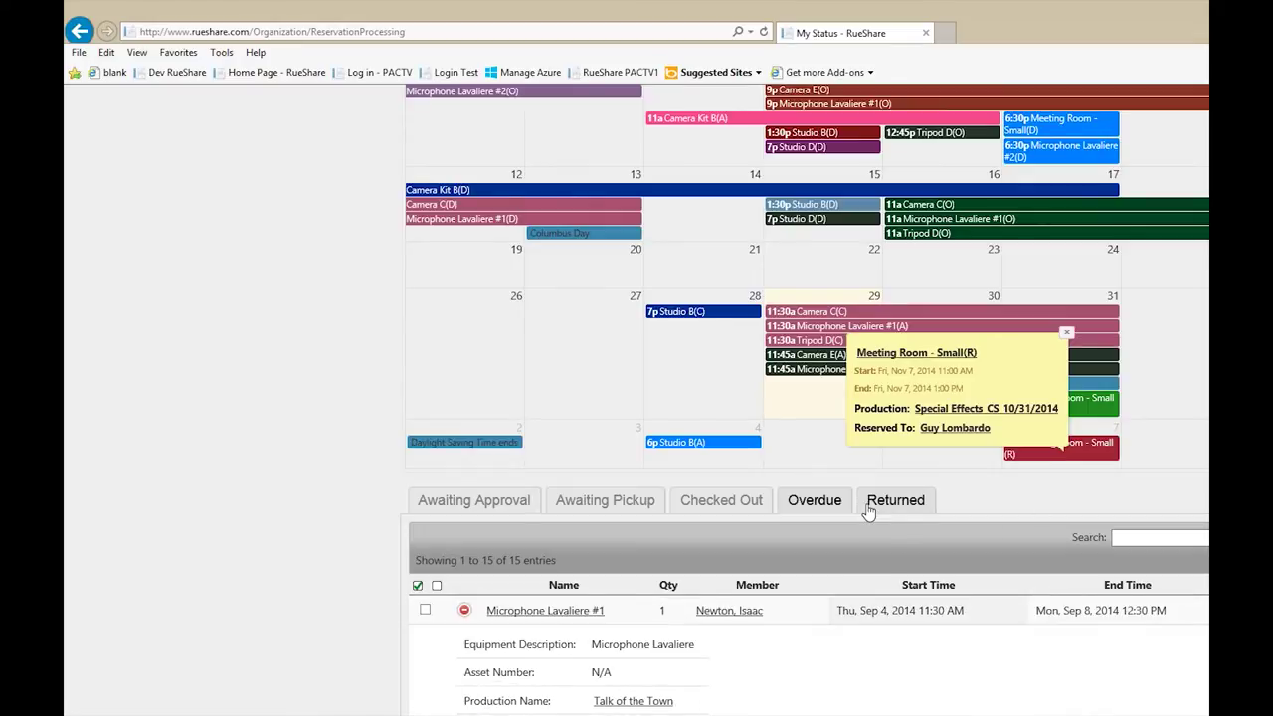
- Browse the second page of the returned reservations and switch back to the checked-out reservations
{"action": "scroll", "coordinate": [868, 510], "scroll_direction": "up", "scroll_amount": 3}
{"action": "scroll", "coordinate": [644, 672], "scroll_direction": "down", "scroll_amount": 4}
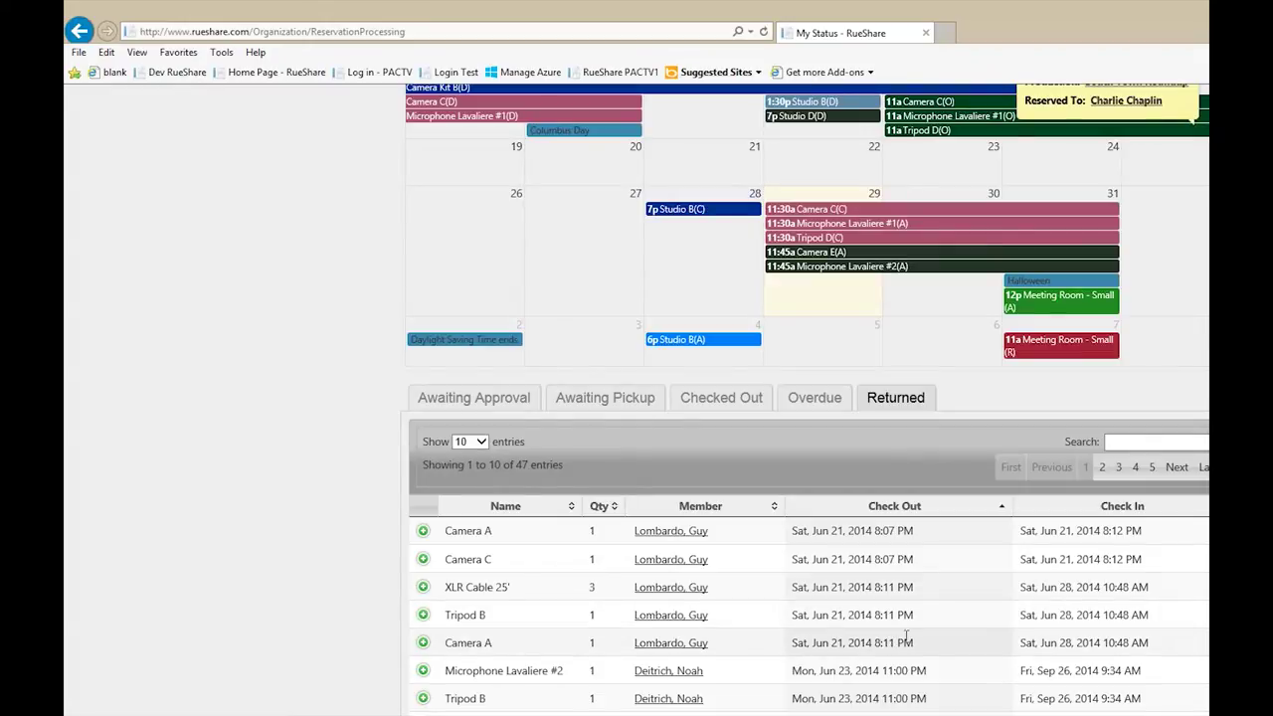
{"action": "left_click", "coordinate": [1102, 467]}
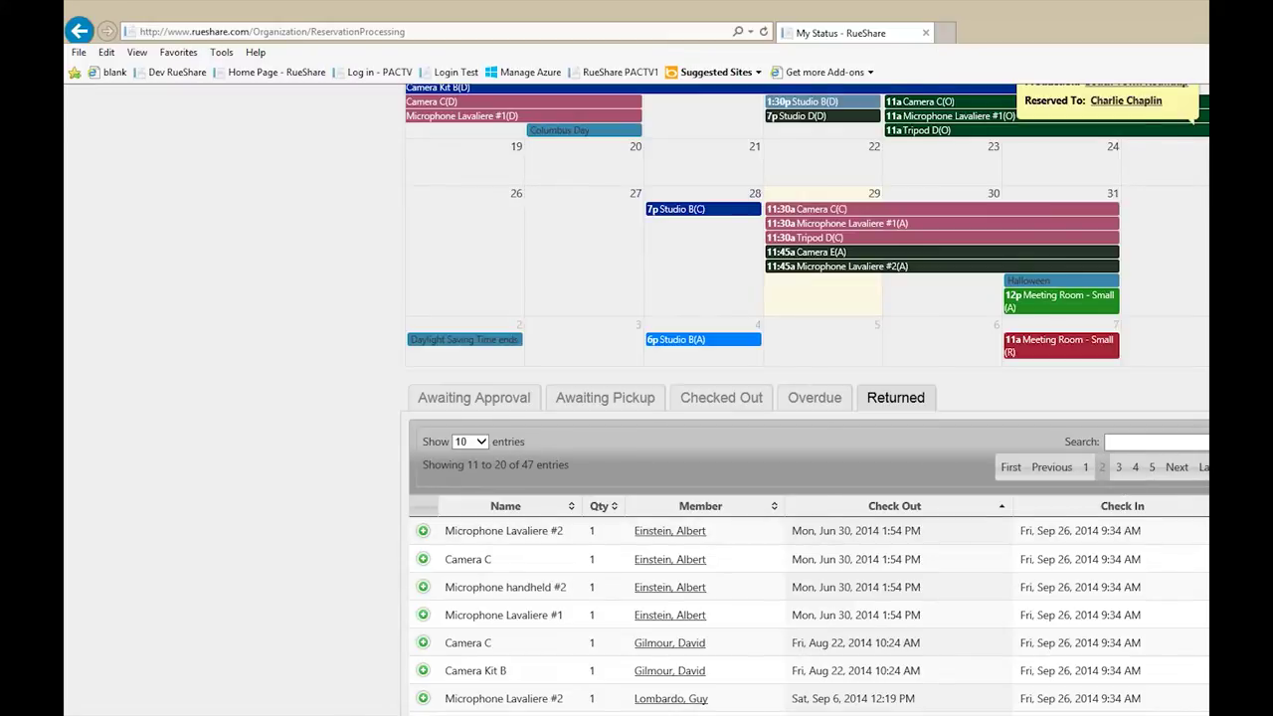
{"action": "scroll", "coordinate": [806, 398], "scroll_direction": "up", "scroll_amount": 1}
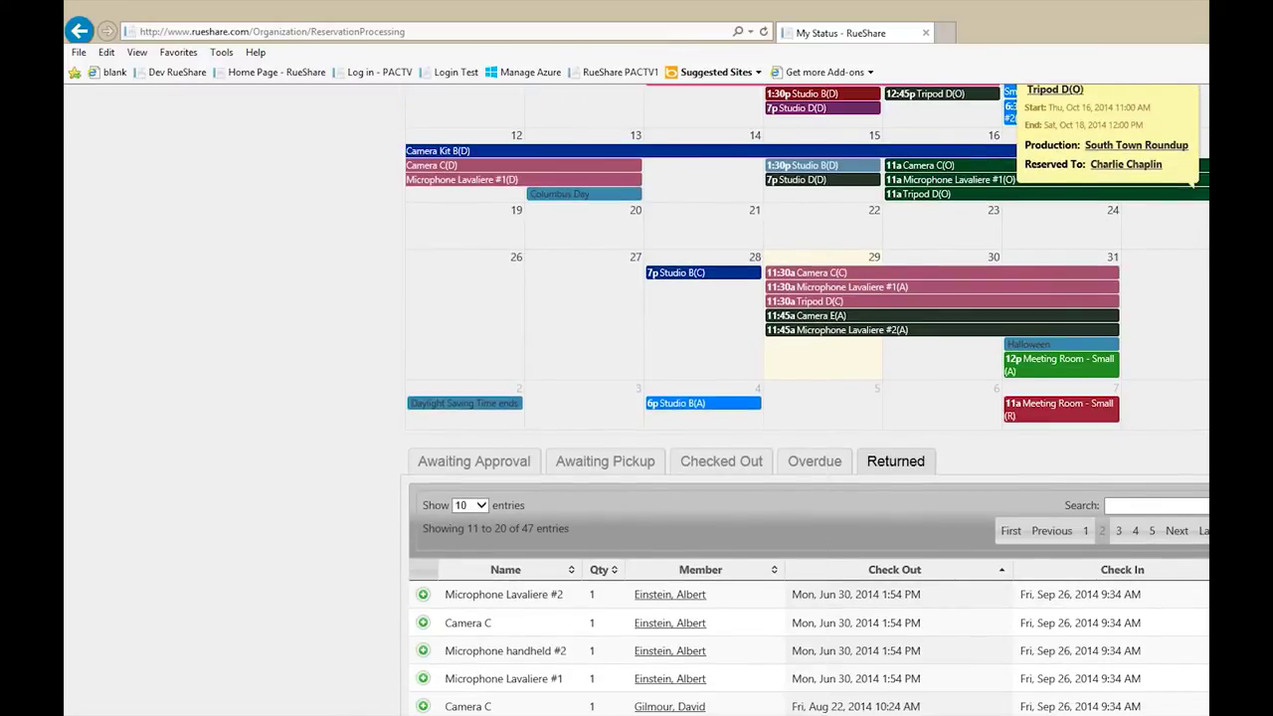
{"action": "scroll", "coordinate": [674, 477], "scroll_direction": "down", "scroll_amount": 1}
{"action": "scroll", "coordinate": [674, 477], "scroll_direction": "up", "scroll_amount": 1}
{"action": "scroll", "coordinate": [805, 398], "scroll_direction": "up", "scroll_amount": 5}
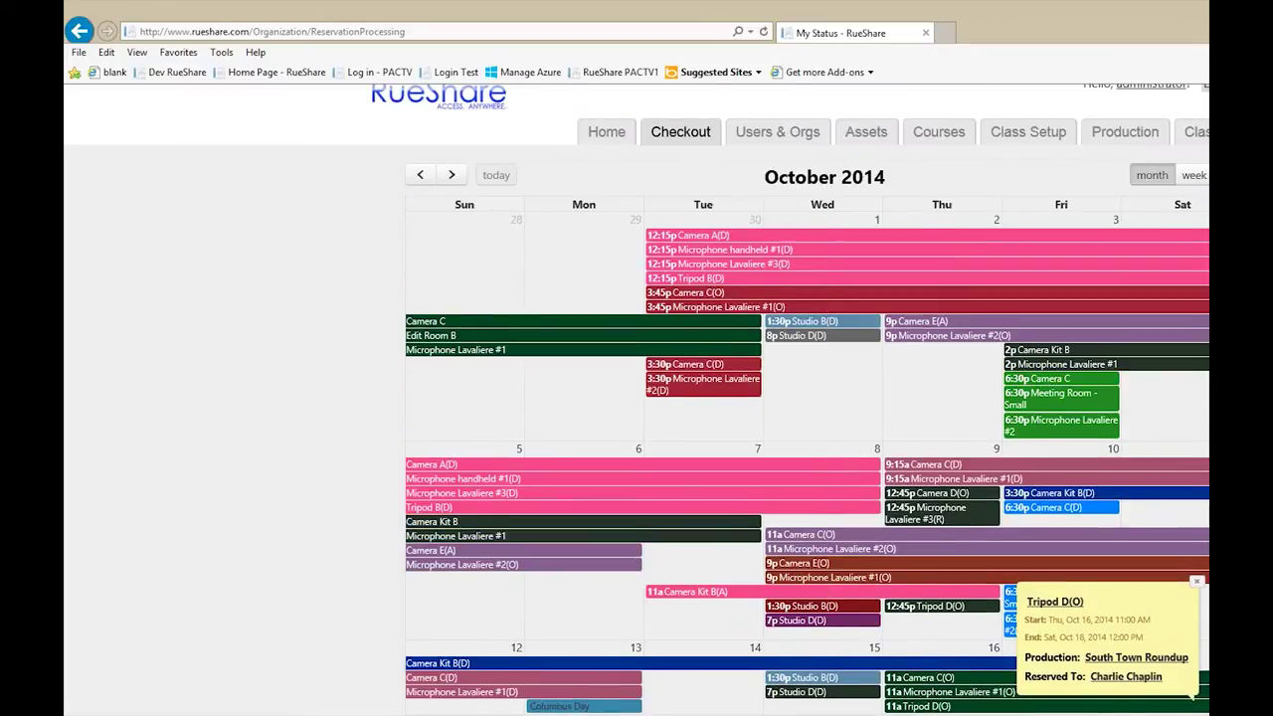
{"action": "scroll", "coordinate": [805, 398], "scroll_direction": "down", "scroll_amount": 6}
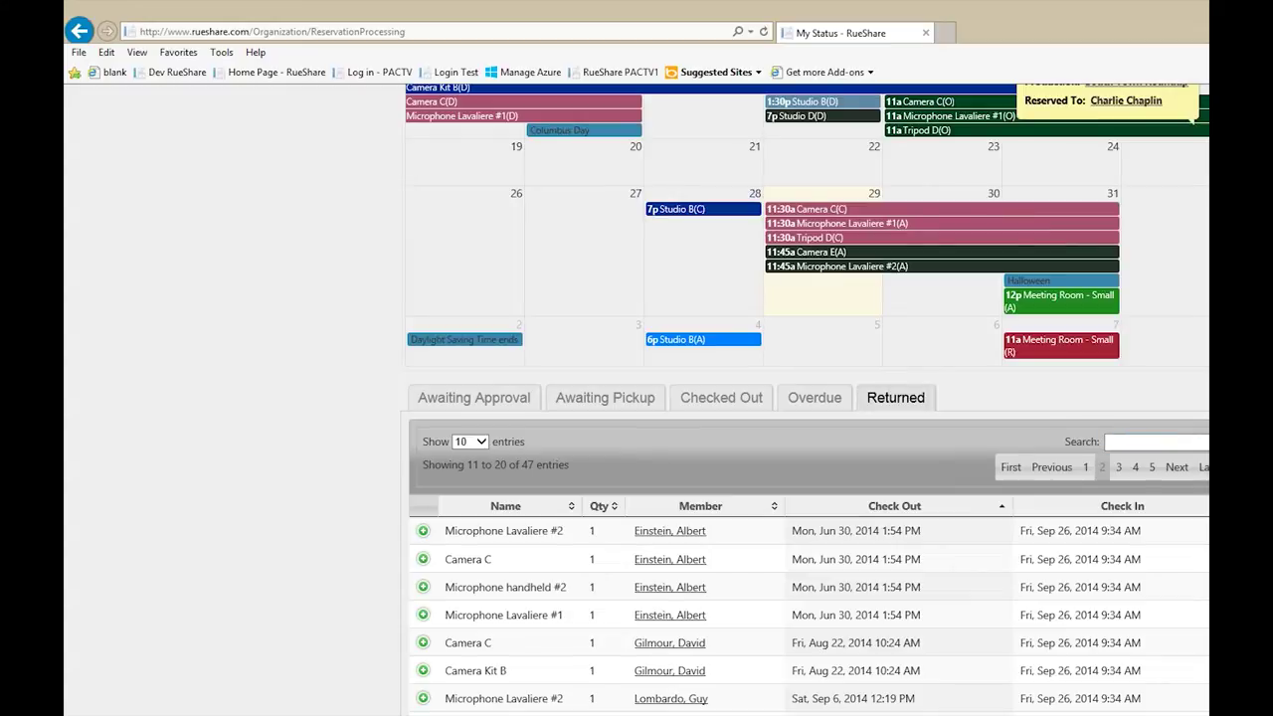
{"action": "left_click", "coordinate": [741, 399]}
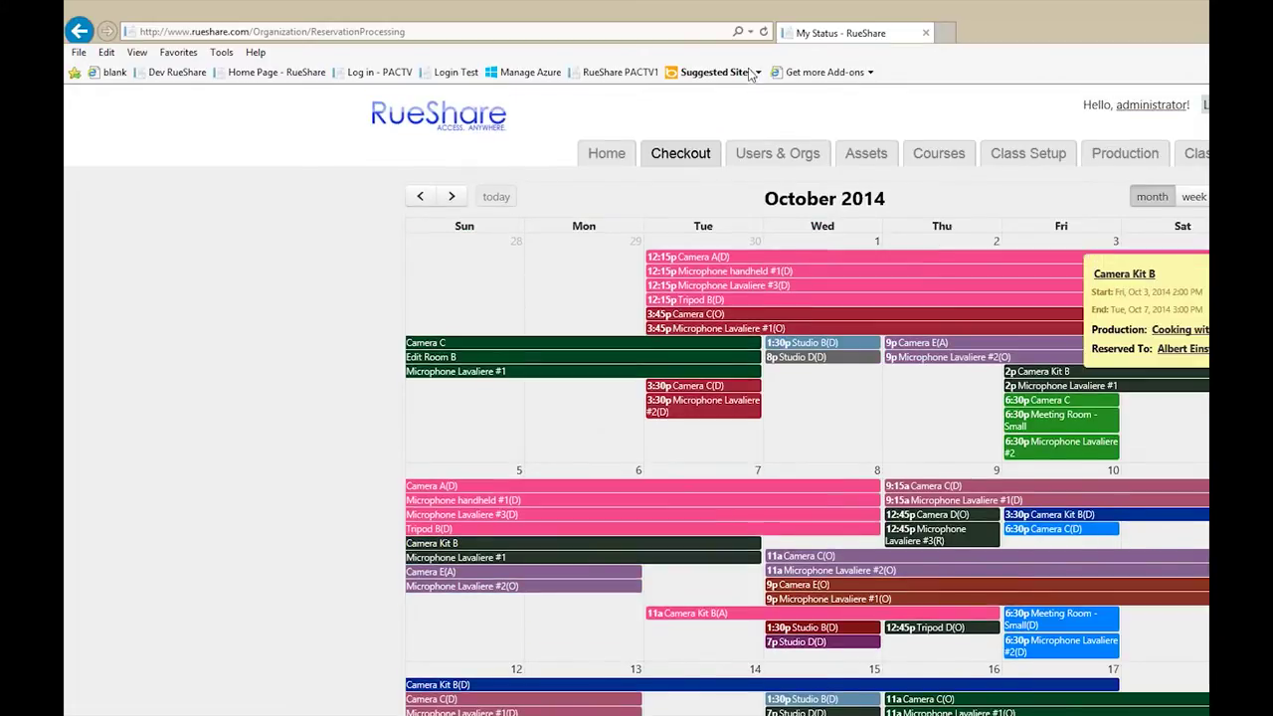
- Open the system administrator's profile for editing from the user list and view the member type choices and member ID
{"action": "left_click", "coordinate": [778, 156]}
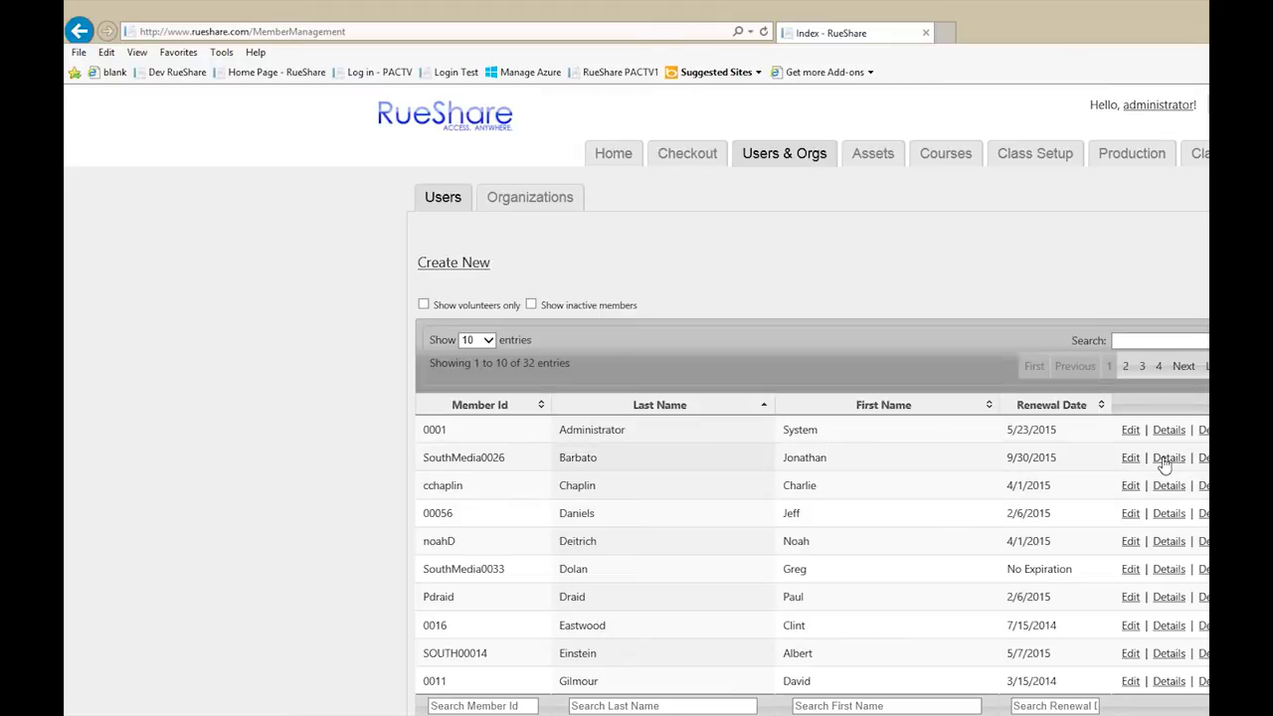
{"action": "left_click", "coordinate": [1129, 429]}
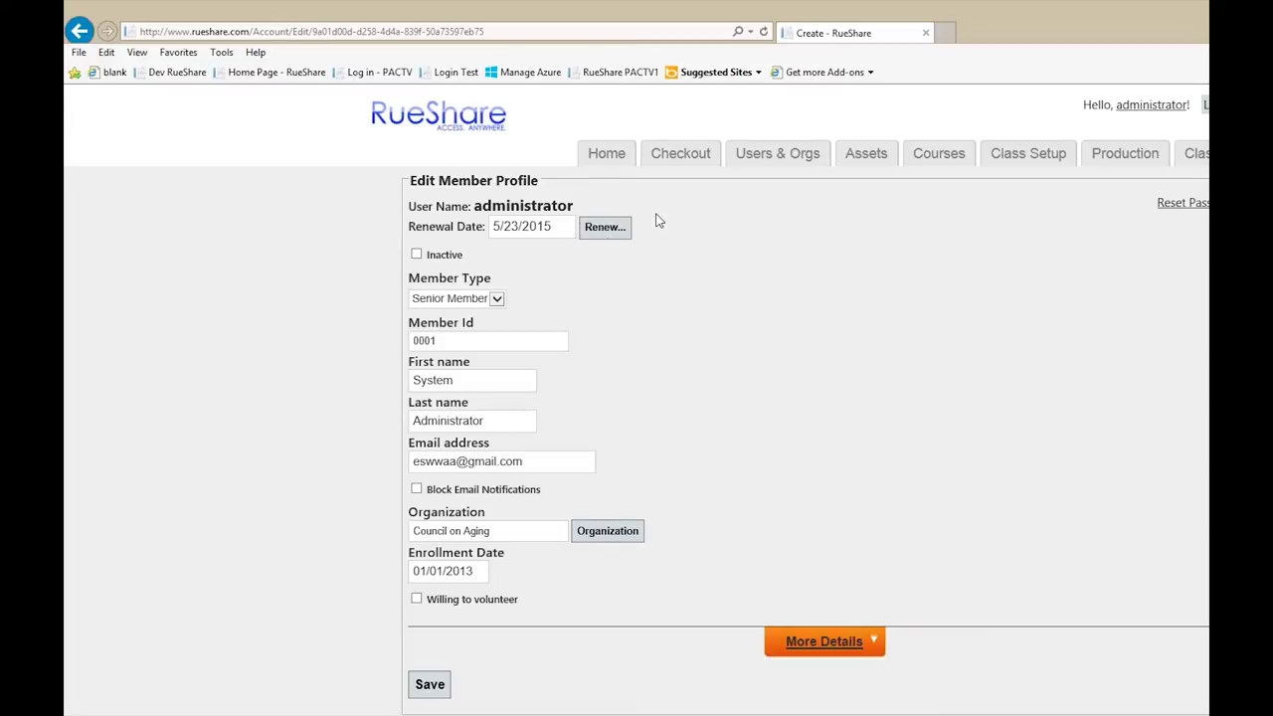
{"action": "left_click", "coordinate": [502, 298]}
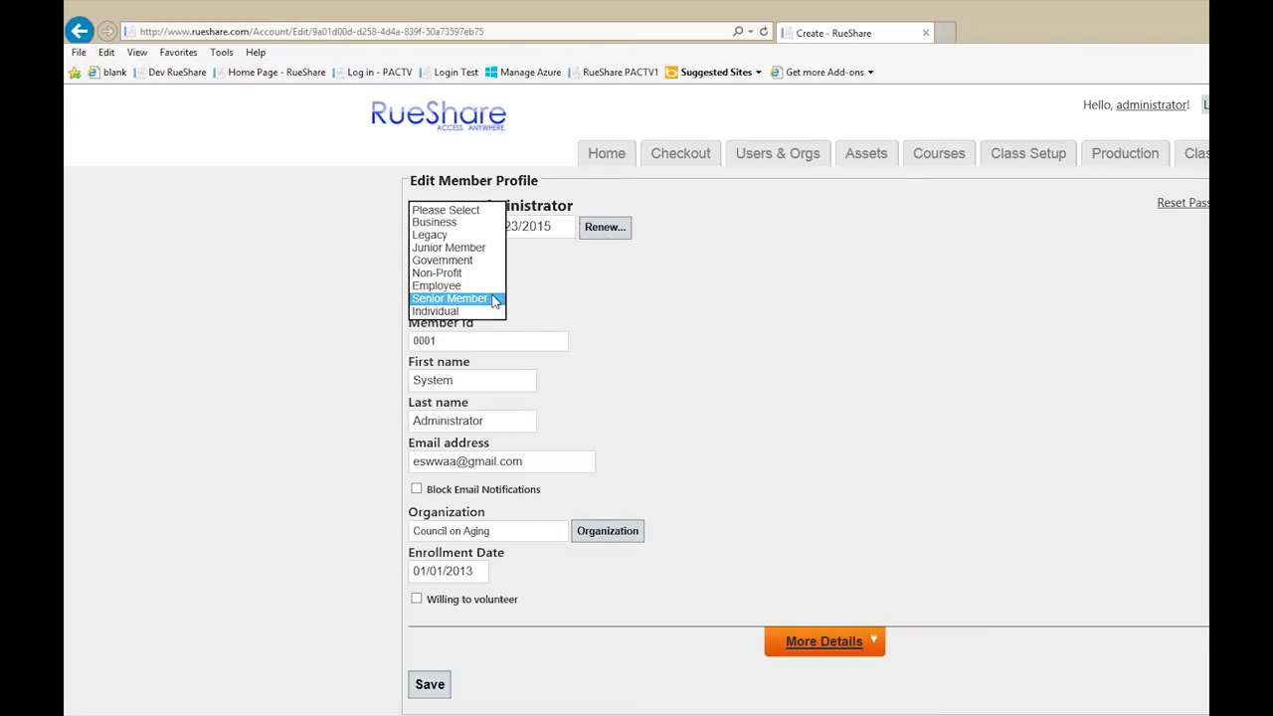
{"action": "key", "text": "Tab"}
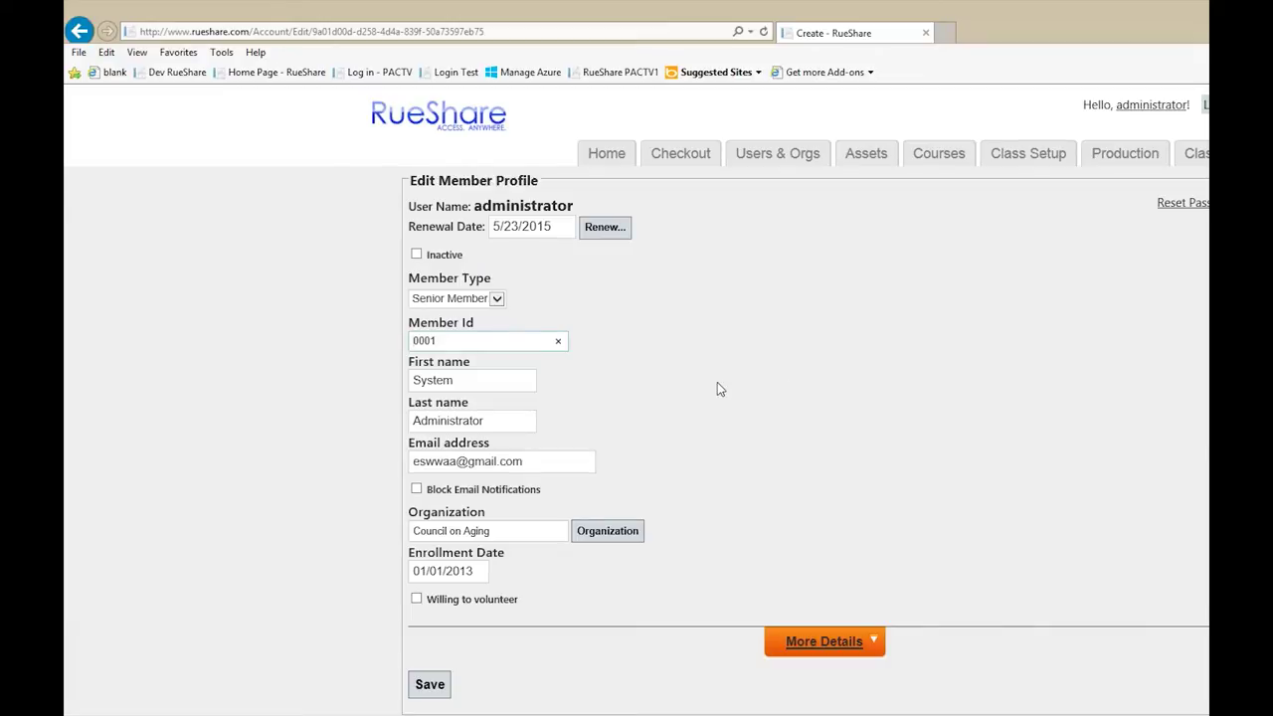
{"action": "double_click", "coordinate": [449, 342]}
- Expand the administrator profile's additional details and examine the address, phone, security question and role settings
{"action": "left_click", "coordinate": [846, 642]}
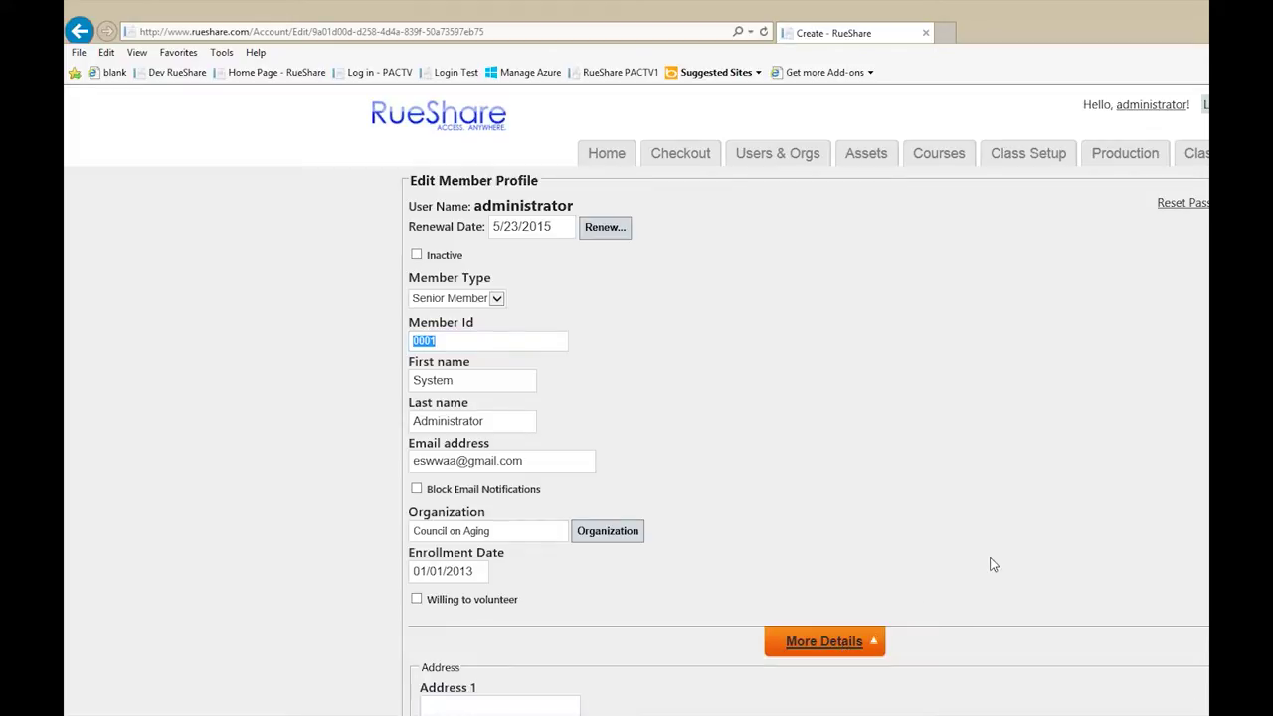
{"action": "scroll", "coordinate": [1005, 401], "scroll_direction": "down", "scroll_amount": 6}
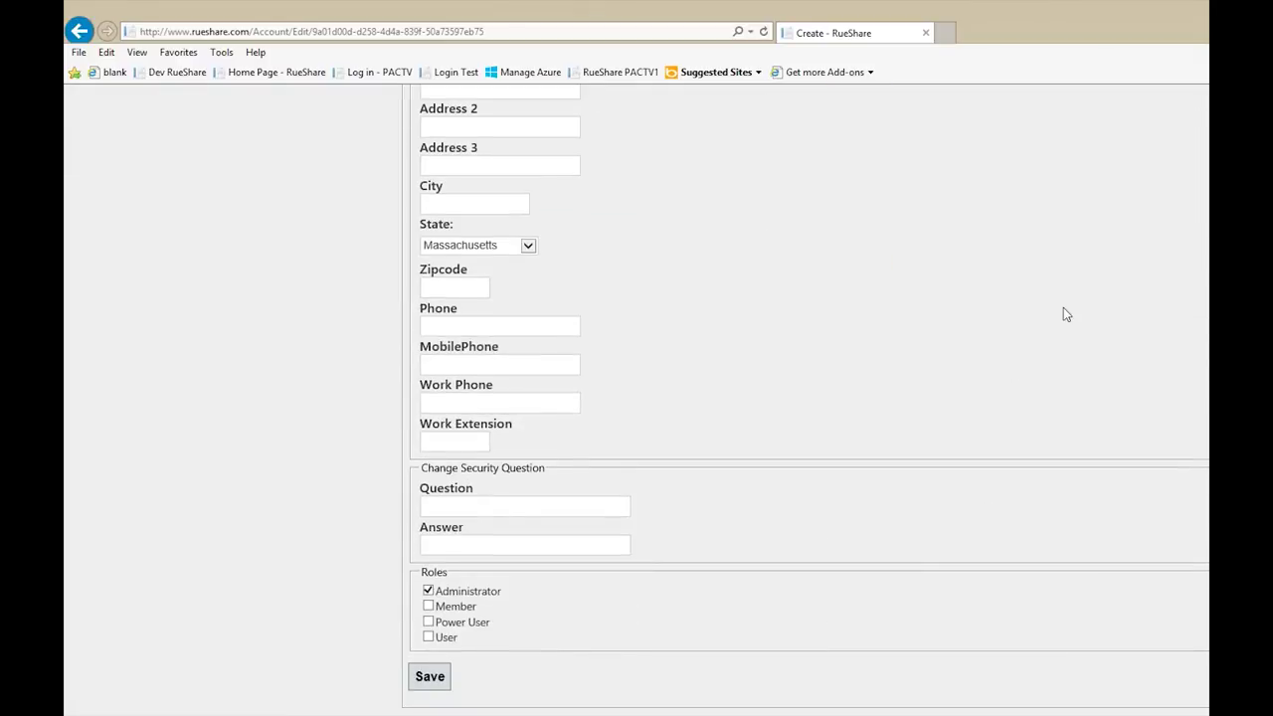
{"action": "scroll", "coordinate": [1068, 312], "scroll_direction": "up", "scroll_amount": 1}
{"action": "scroll", "coordinate": [1088, 318], "scroll_direction": "down", "scroll_amount": 2}
{"action": "left_click", "coordinate": [438, 606]}
{"action": "left_click", "coordinate": [450, 589]}
{"action": "scroll", "coordinate": [1185, 411], "scroll_direction": "up", "scroll_amount": 1}
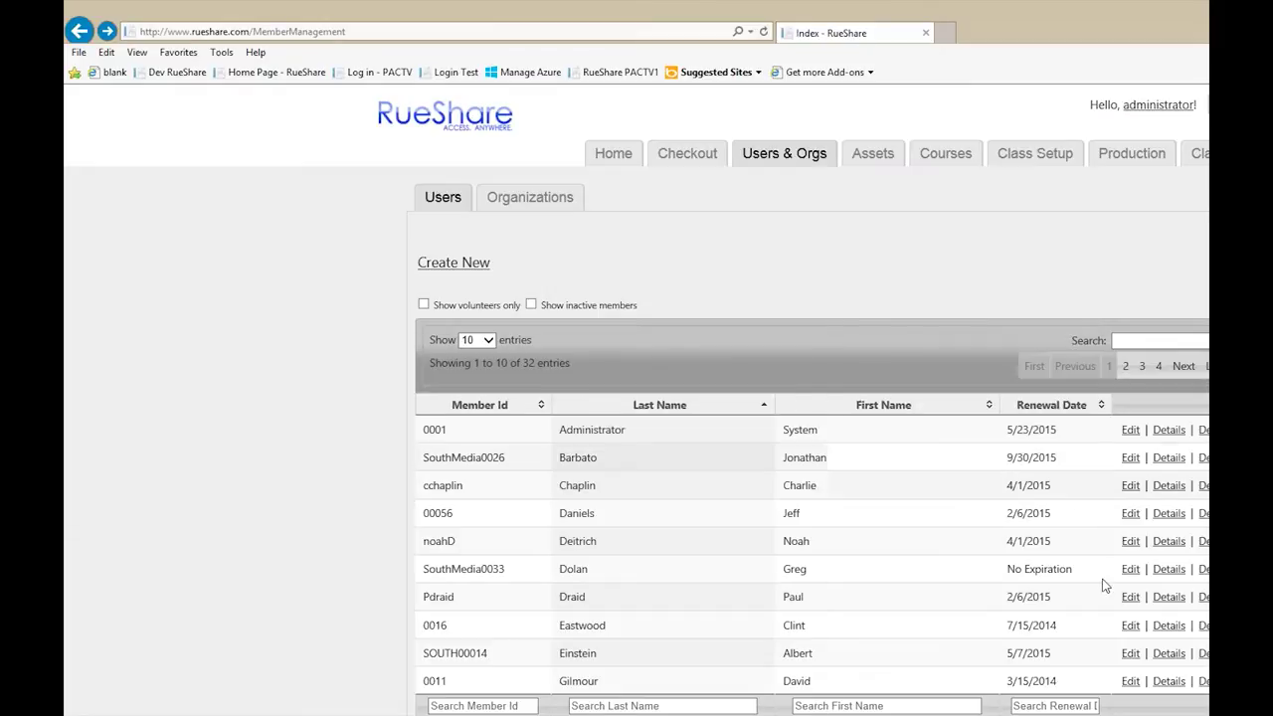
- Open the profile of the member whose renewal date is 5/7/2015 and view the notes, alerts and certifications
{"action": "left_click", "coordinate": [1131, 653]}
{"action": "scroll", "coordinate": [1129, 619], "scroll_direction": "down", "scroll_amount": 3}
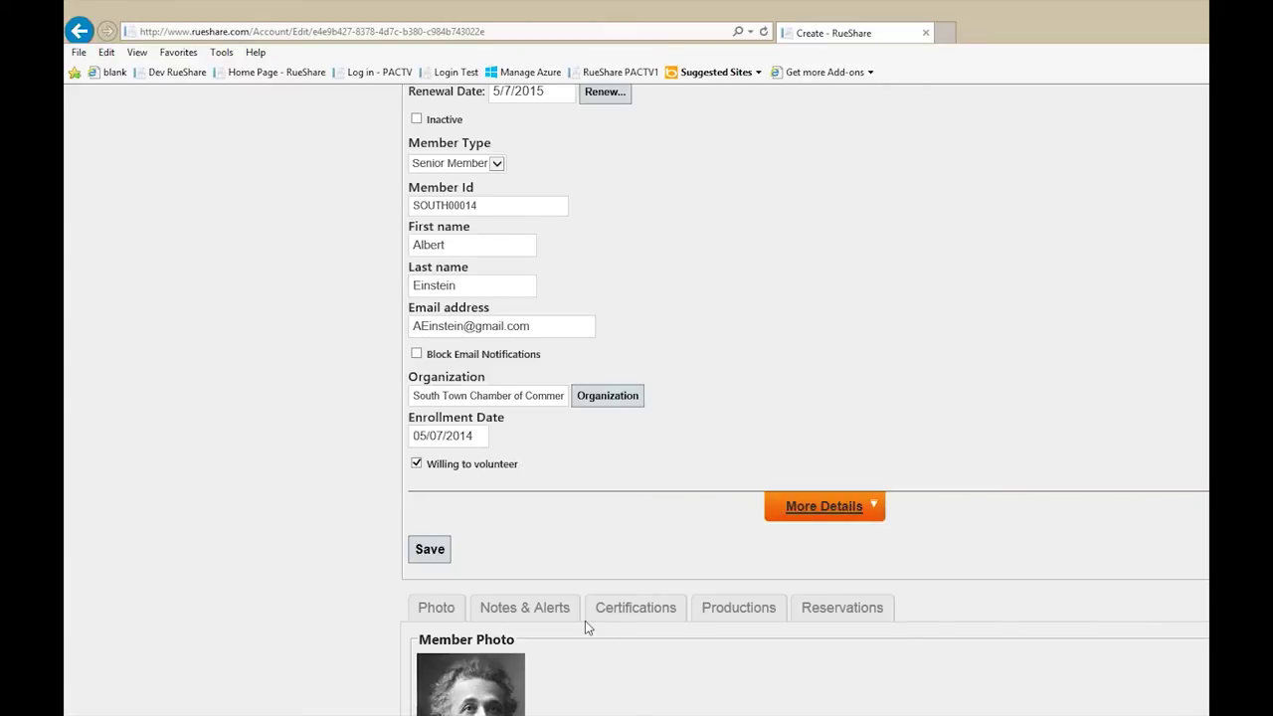
{"action": "left_click", "coordinate": [552, 615]}
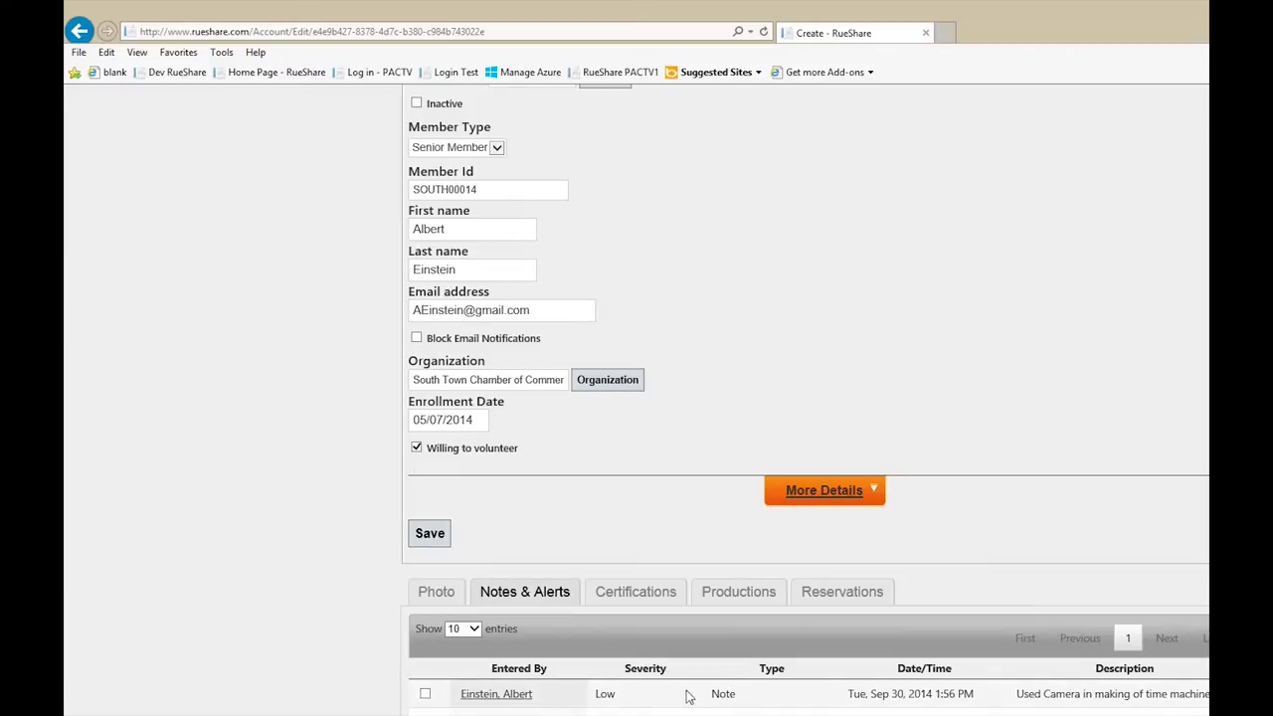
{"action": "scroll", "coordinate": [644, 606], "scroll_direction": "up", "scroll_amount": 3}
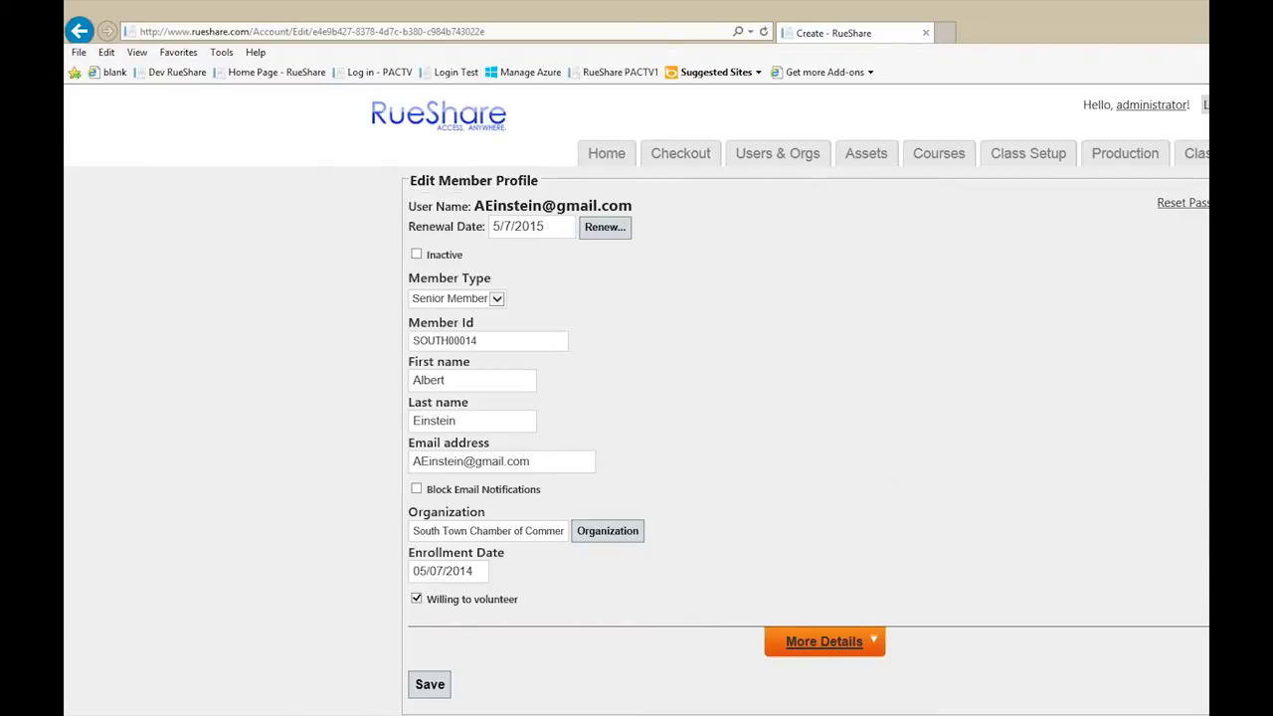
{"action": "scroll", "coordinate": [636, 399], "scroll_direction": "down", "scroll_amount": 4}
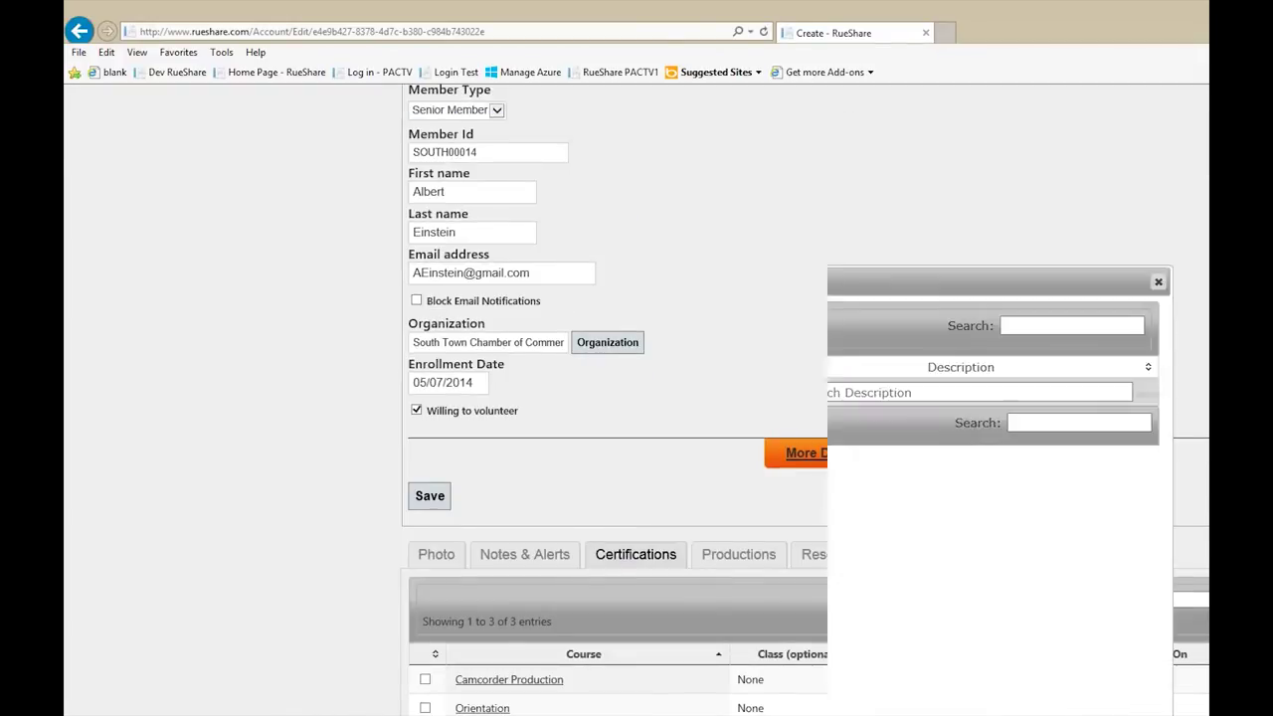
{"action": "left_click", "coordinate": [498, 474]}
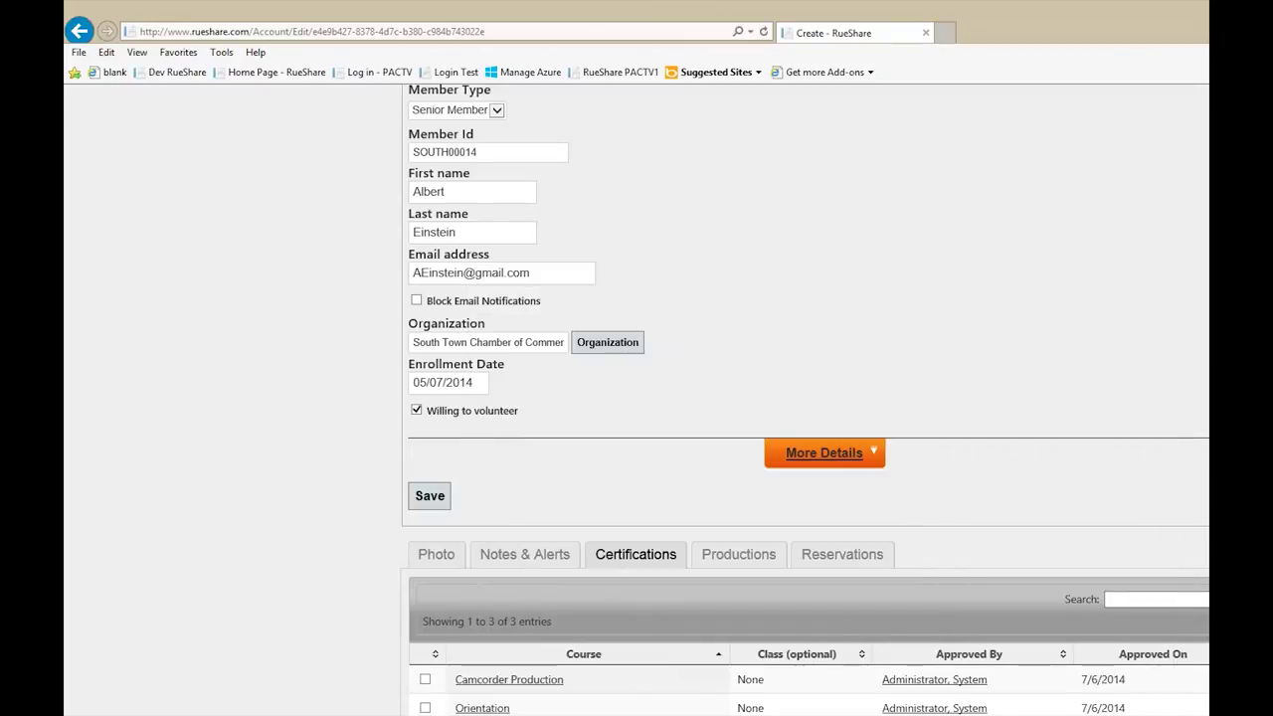
{"action": "scroll", "coordinate": [890, 565], "scroll_direction": "up", "scroll_amount": 4}
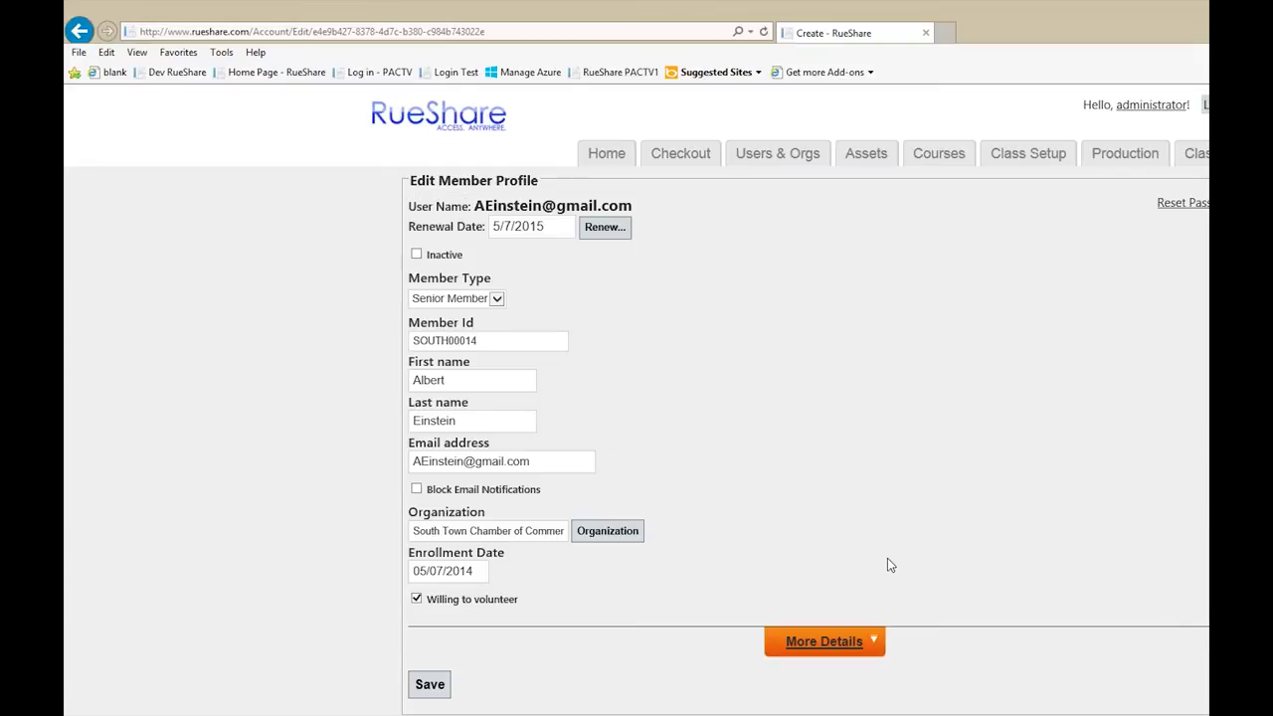
- View the member's productions and reservation history in the profile
{"action": "scroll", "coordinate": [892, 565], "scroll_direction": "down", "scroll_amount": 3}
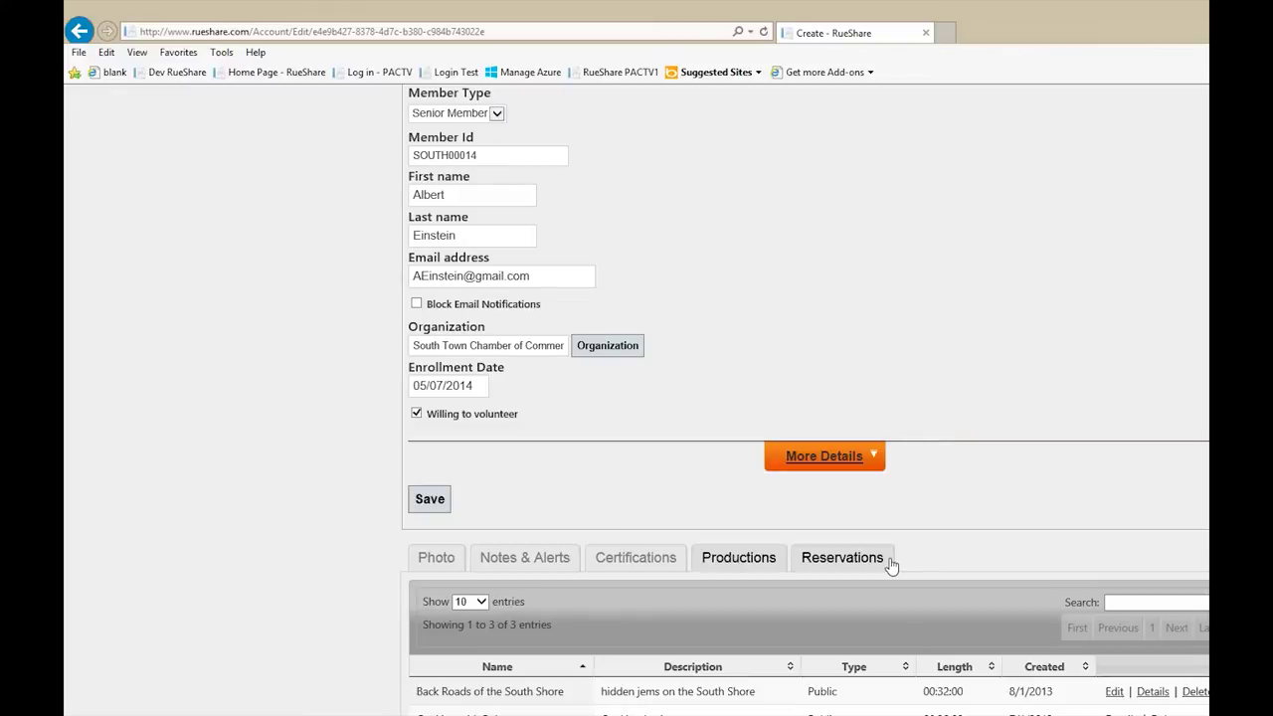
{"action": "left_click", "coordinate": [824, 563]}
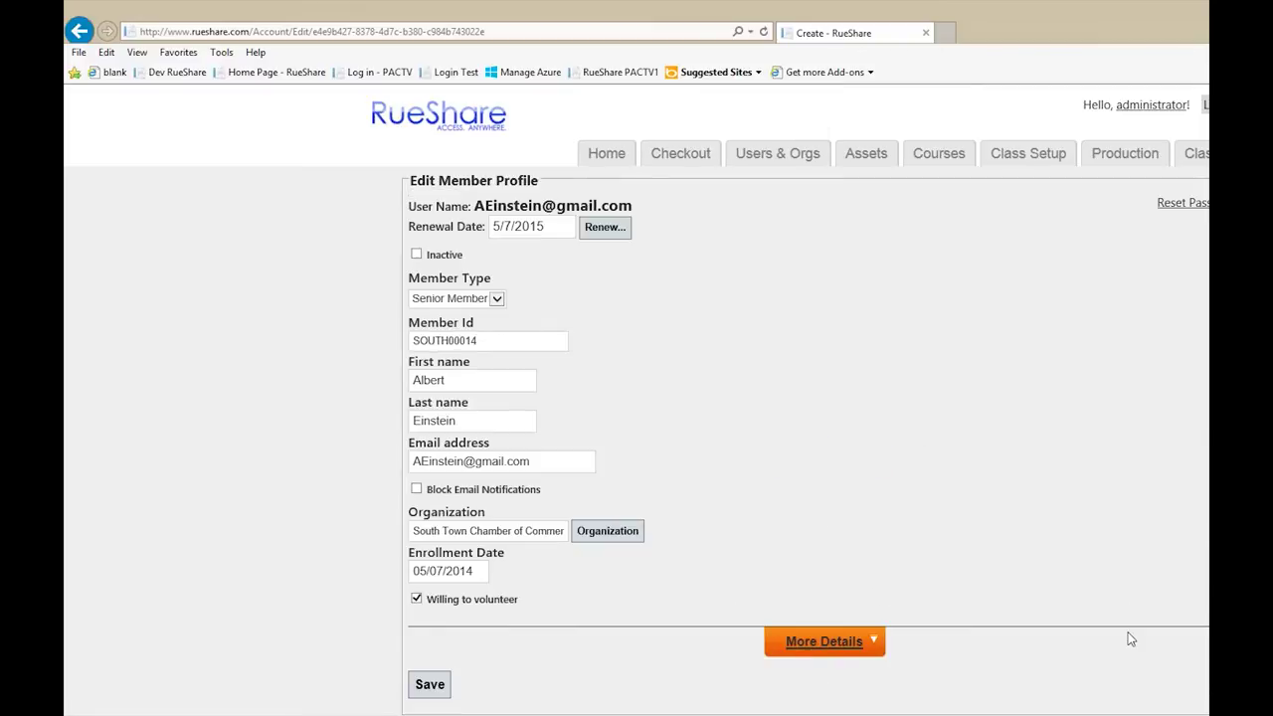
{"action": "scroll", "coordinate": [853, 529], "scroll_direction": "down", "scroll_amount": 5}
{"action": "scroll", "coordinate": [854, 529], "scroll_direction": "down", "scroll_amount": 1}
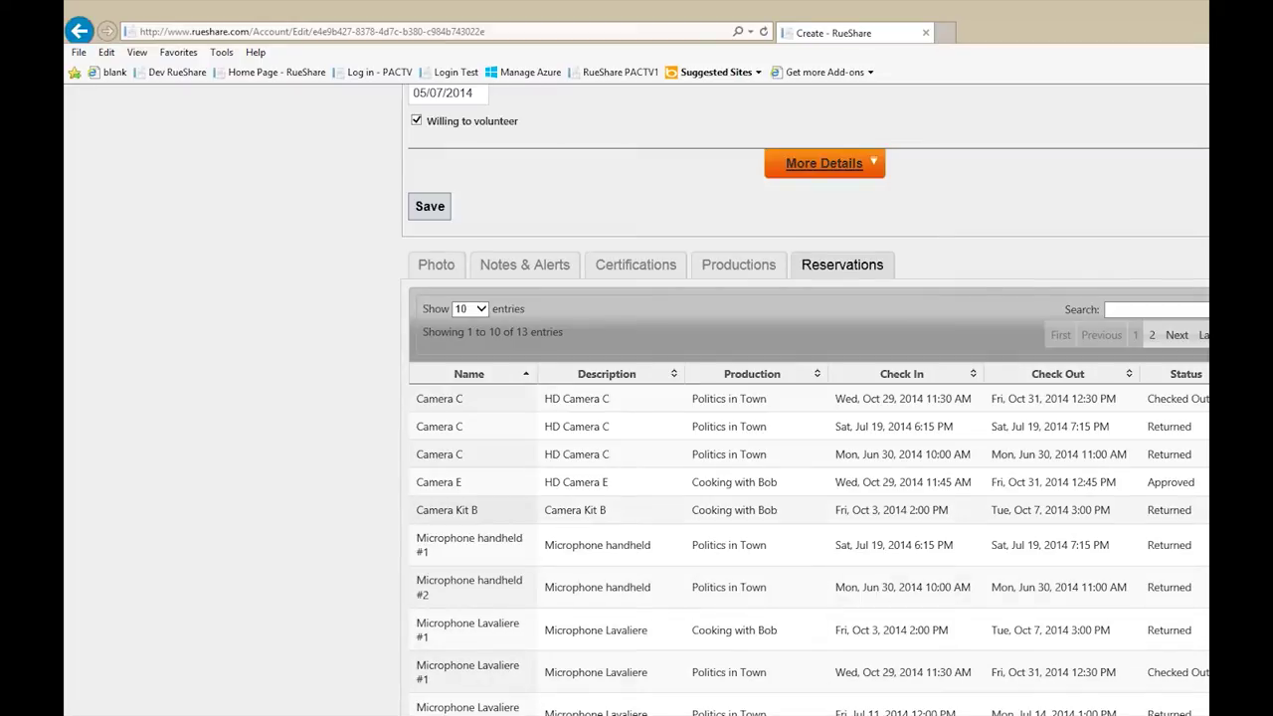
- Return to user and organization management and open the list of organizations
{"action": "scroll", "coordinate": [805, 398], "scroll_direction": "up", "scroll_amount": 4}
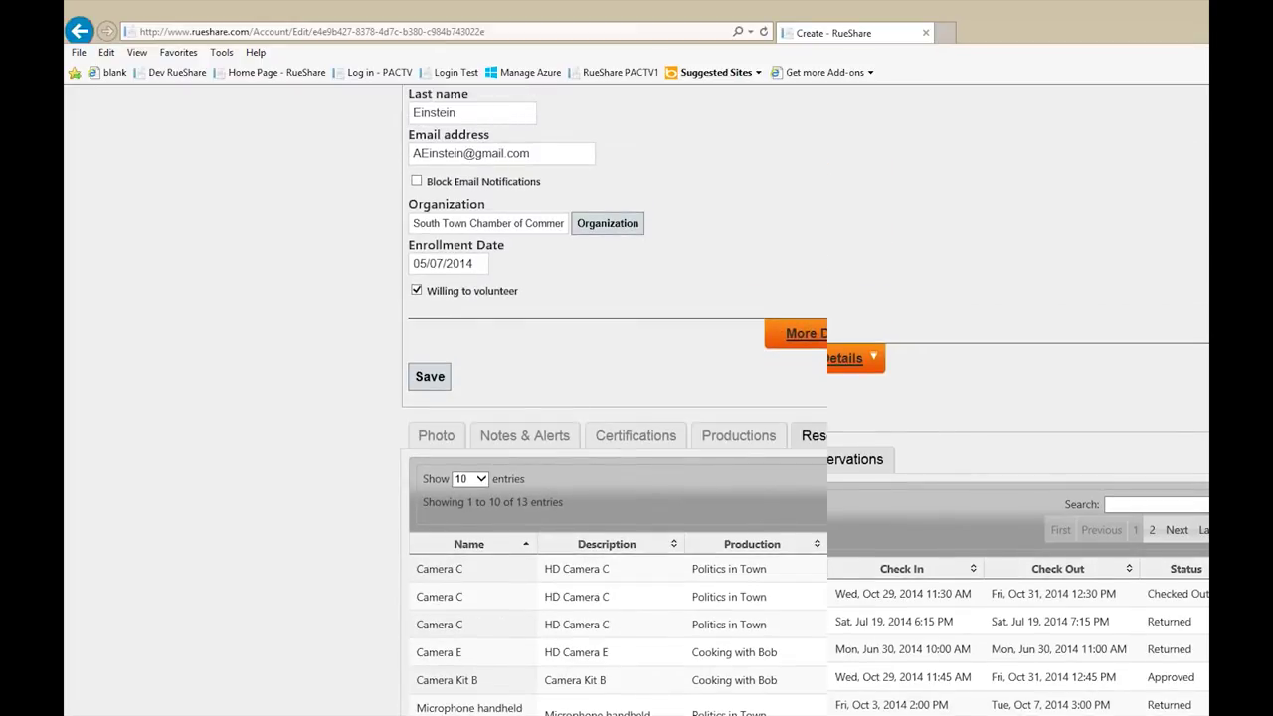
{"action": "left_click", "coordinate": [772, 166]}
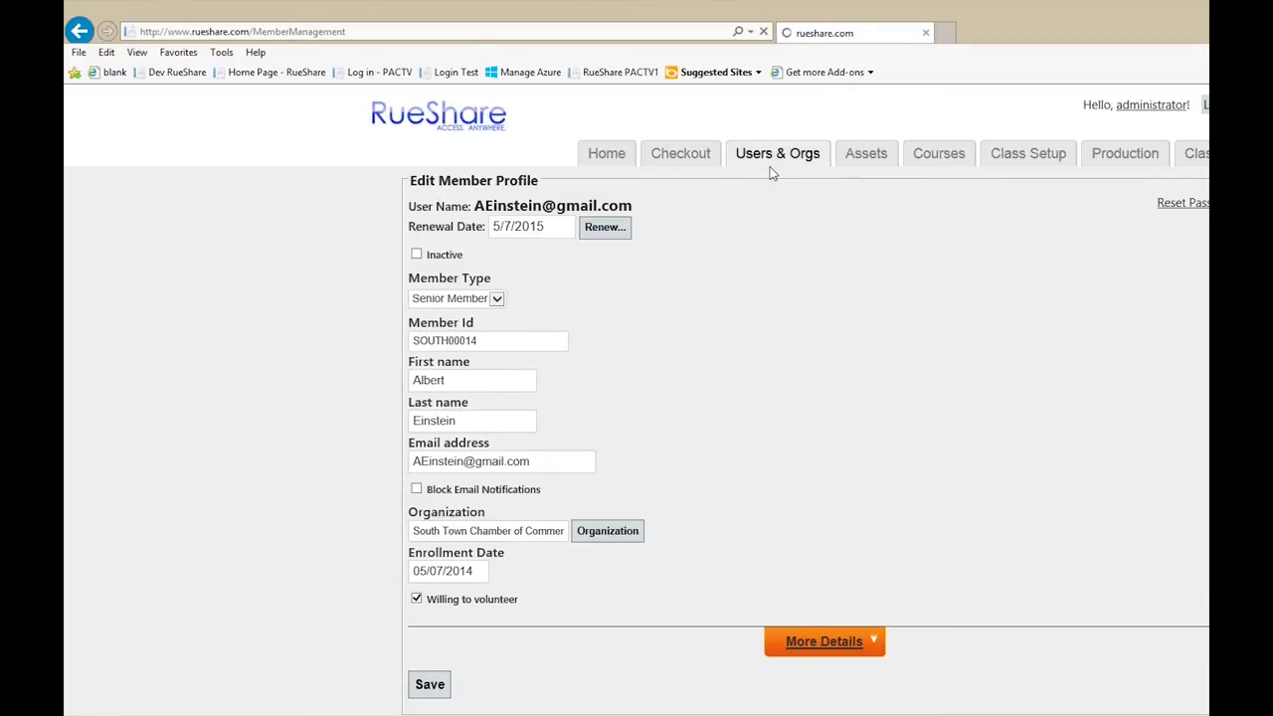
{"action": "left_click", "coordinate": [545, 203]}
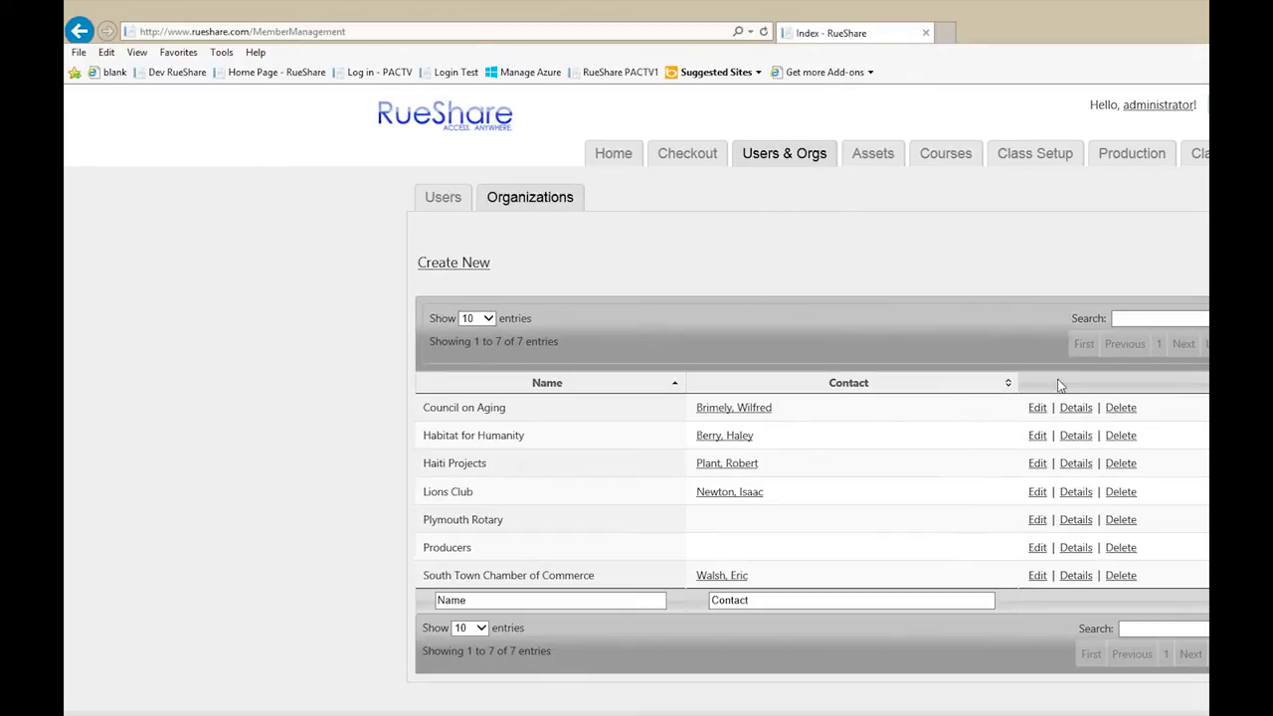
- Open the Council on Aging organization for editing and view the list for selecting its members, leaving the selection as is
{"action": "left_click", "coordinate": [1035, 408]}
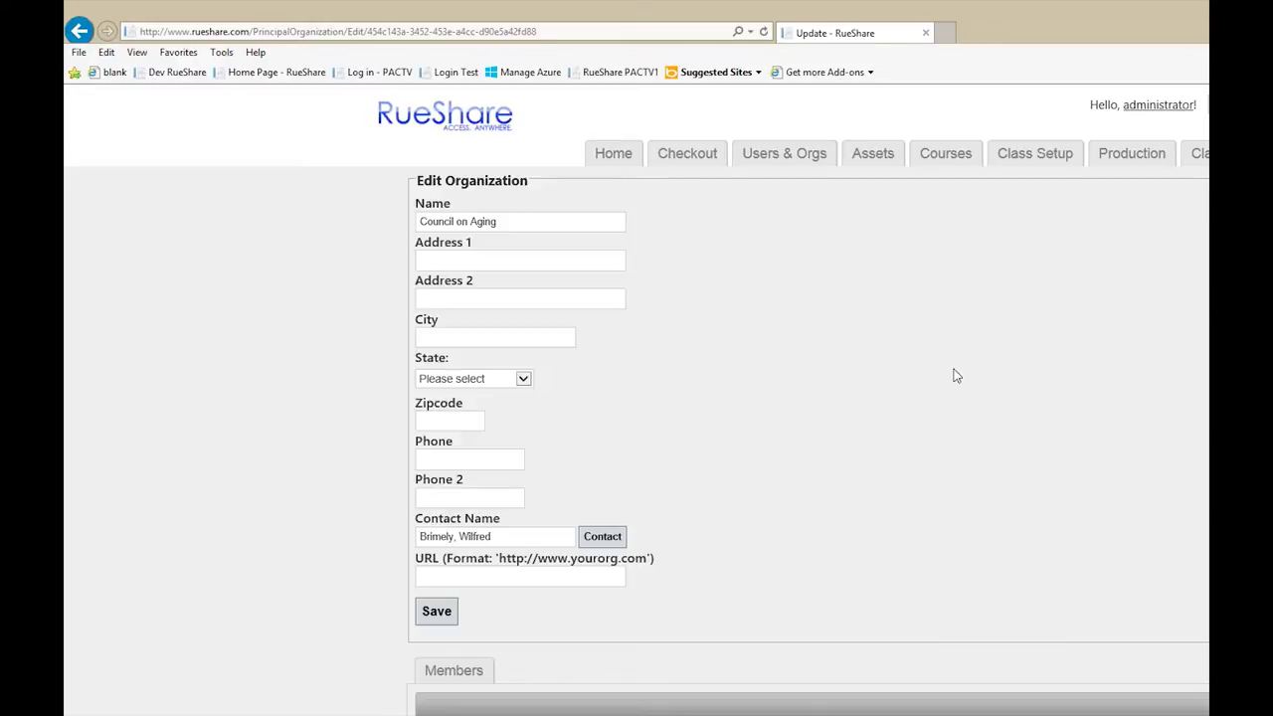
{"action": "scroll", "coordinate": [905, 379], "scroll_direction": "down", "scroll_amount": 1}
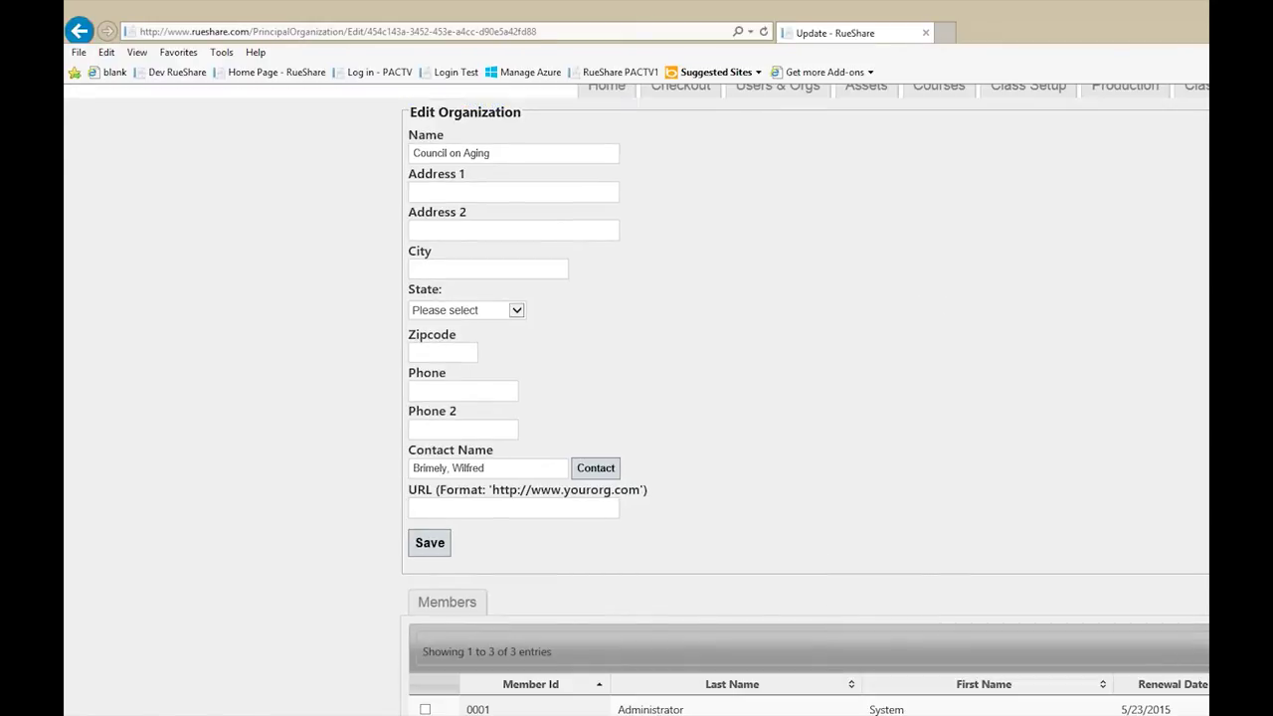
{"action": "left_click", "coordinate": [786, 641]}
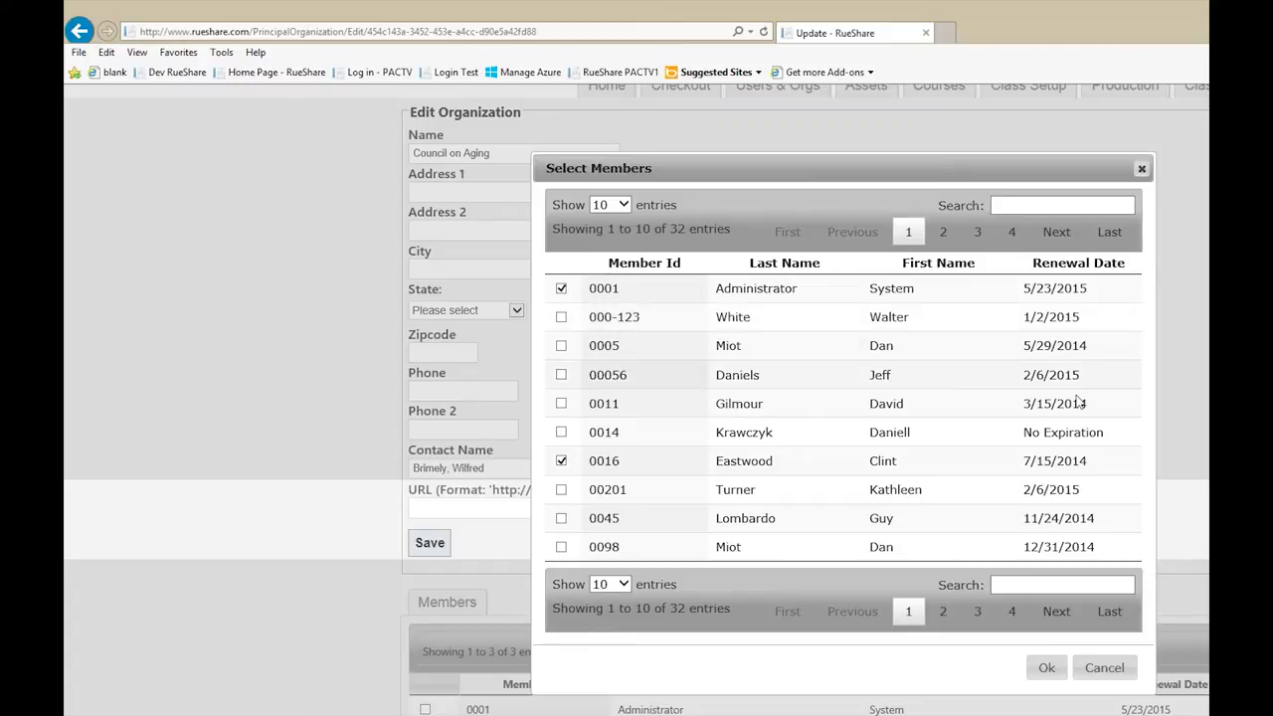
{"action": "left_click", "coordinate": [1130, 667]}
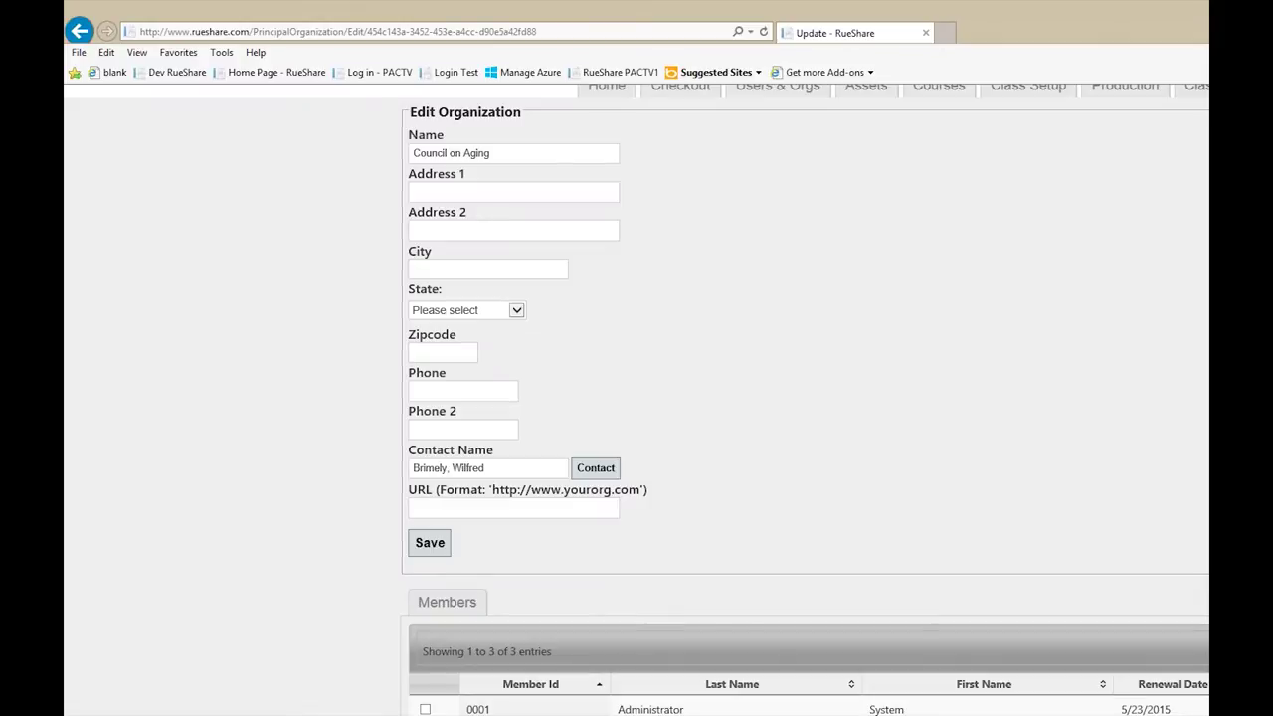
- Open Camera A from the equipment assets and review its main fields, maintenance records and reservation history
{"action": "scroll", "coordinate": [852, 298], "scroll_direction": "up", "scroll_amount": 1}
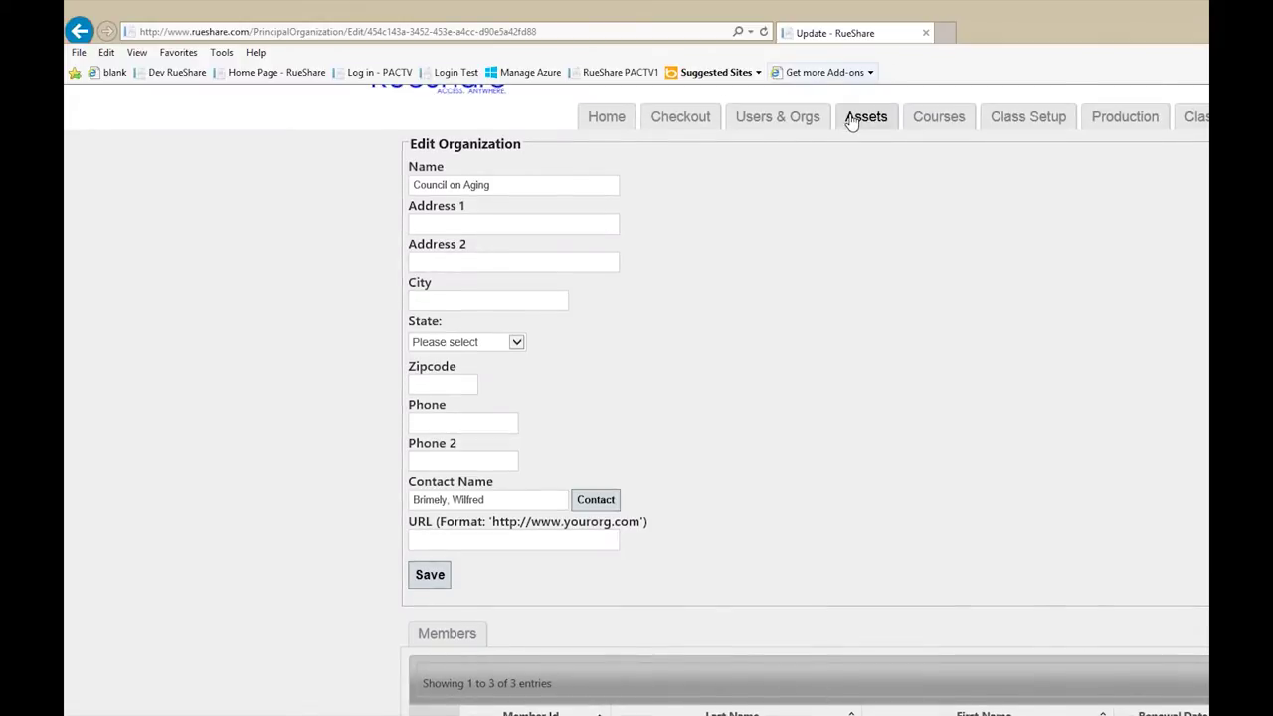
{"action": "left_click", "coordinate": [853, 117]}
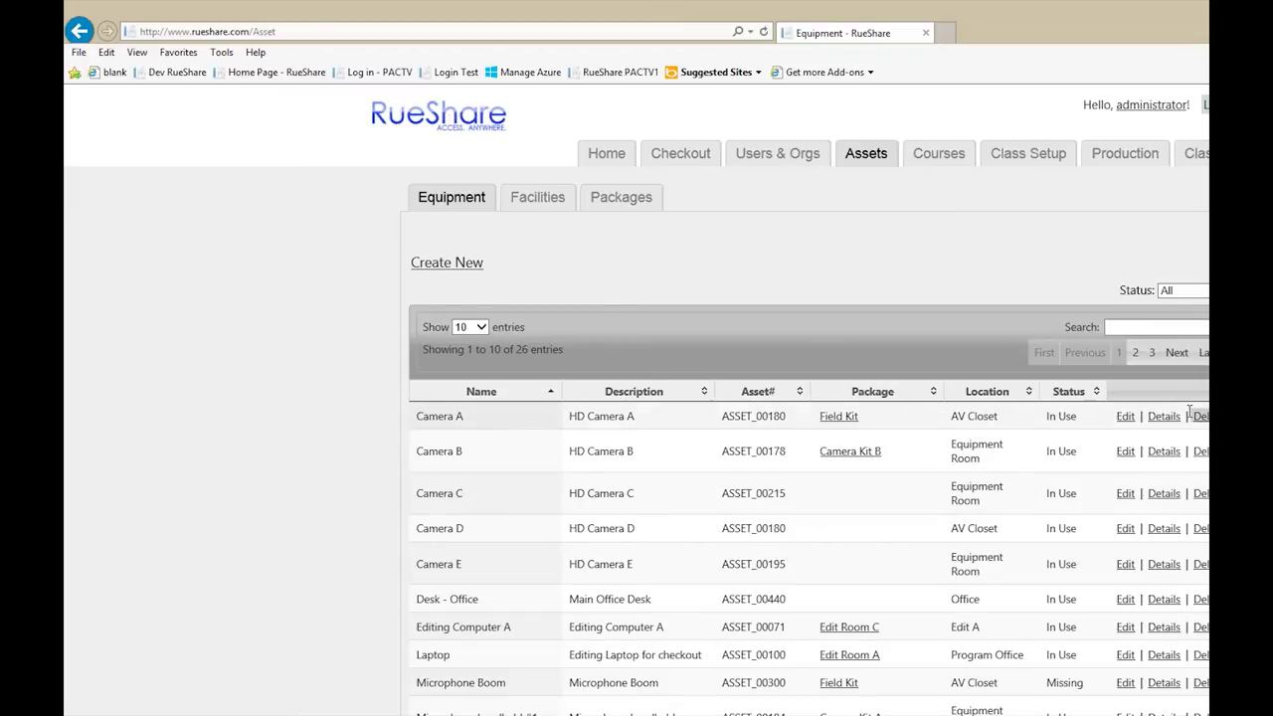
{"action": "left_click", "coordinate": [1125, 416]}
{"action": "scroll", "coordinate": [493, 693], "scroll_direction": "down", "scroll_amount": 3}
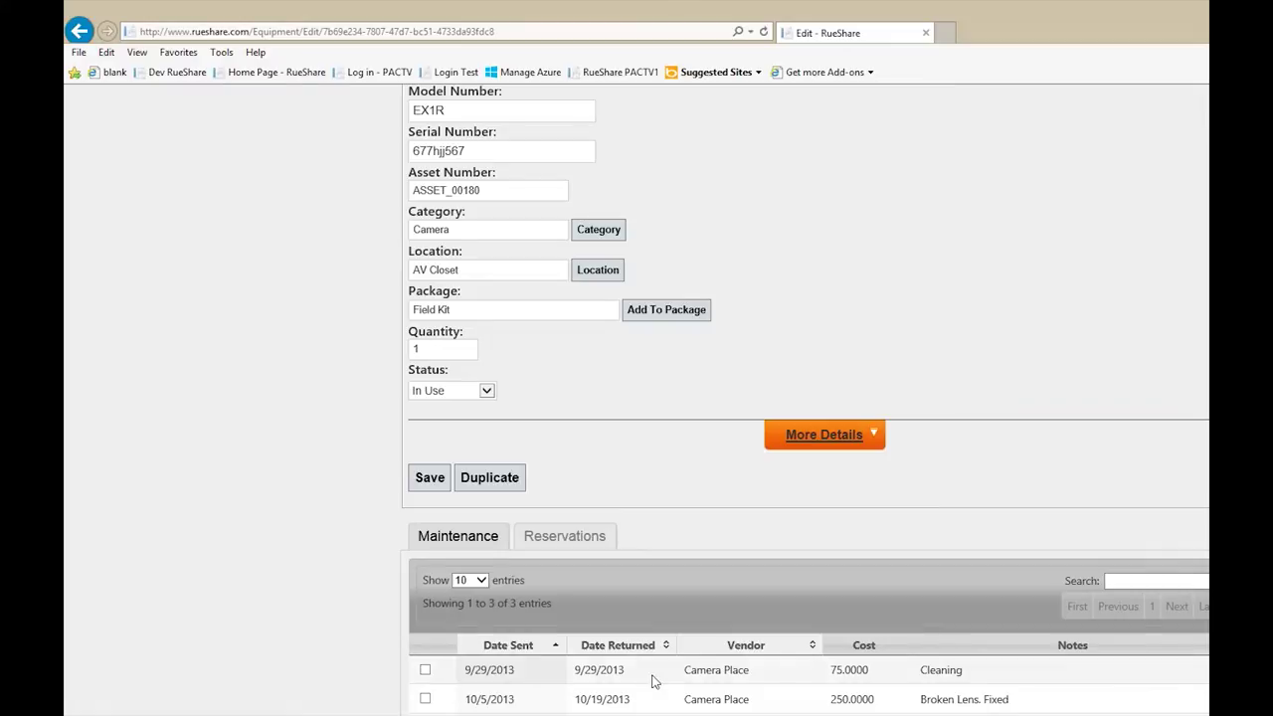
{"action": "scroll", "coordinate": [575, 545], "scroll_direction": "up", "scroll_amount": 3}
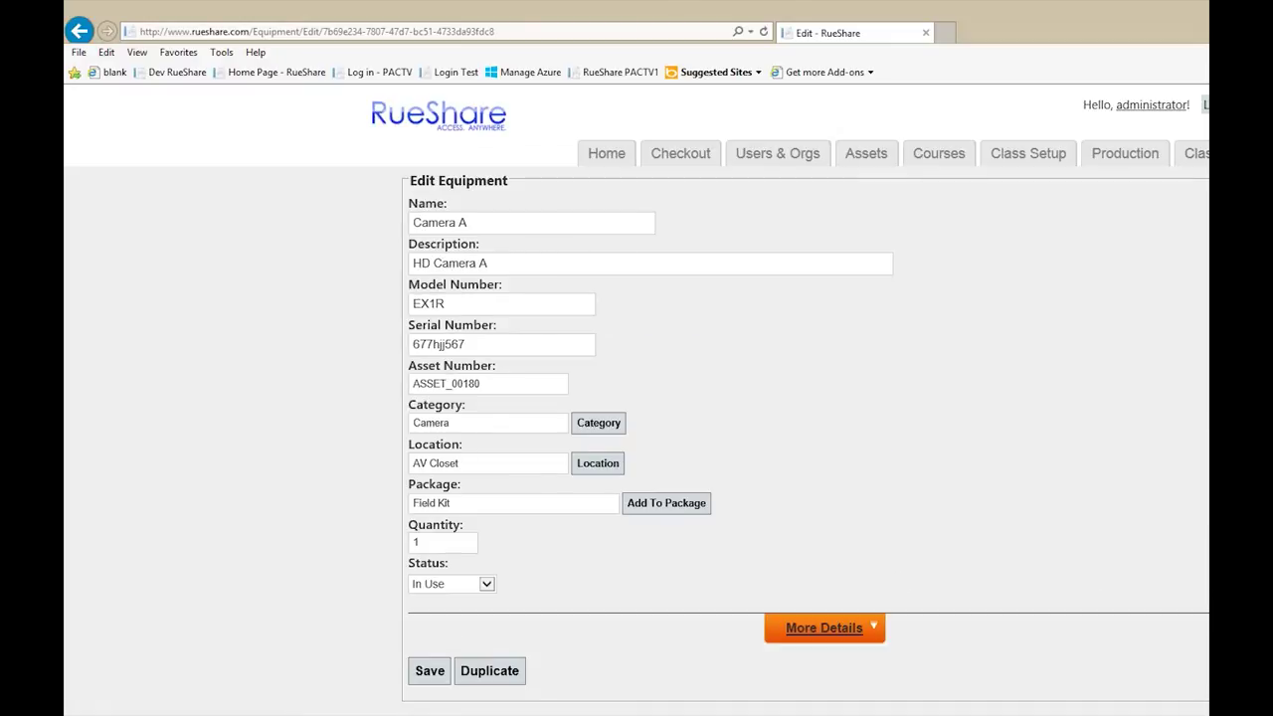
{"action": "scroll", "coordinate": [1014, 516], "scroll_direction": "down", "scroll_amount": 3}
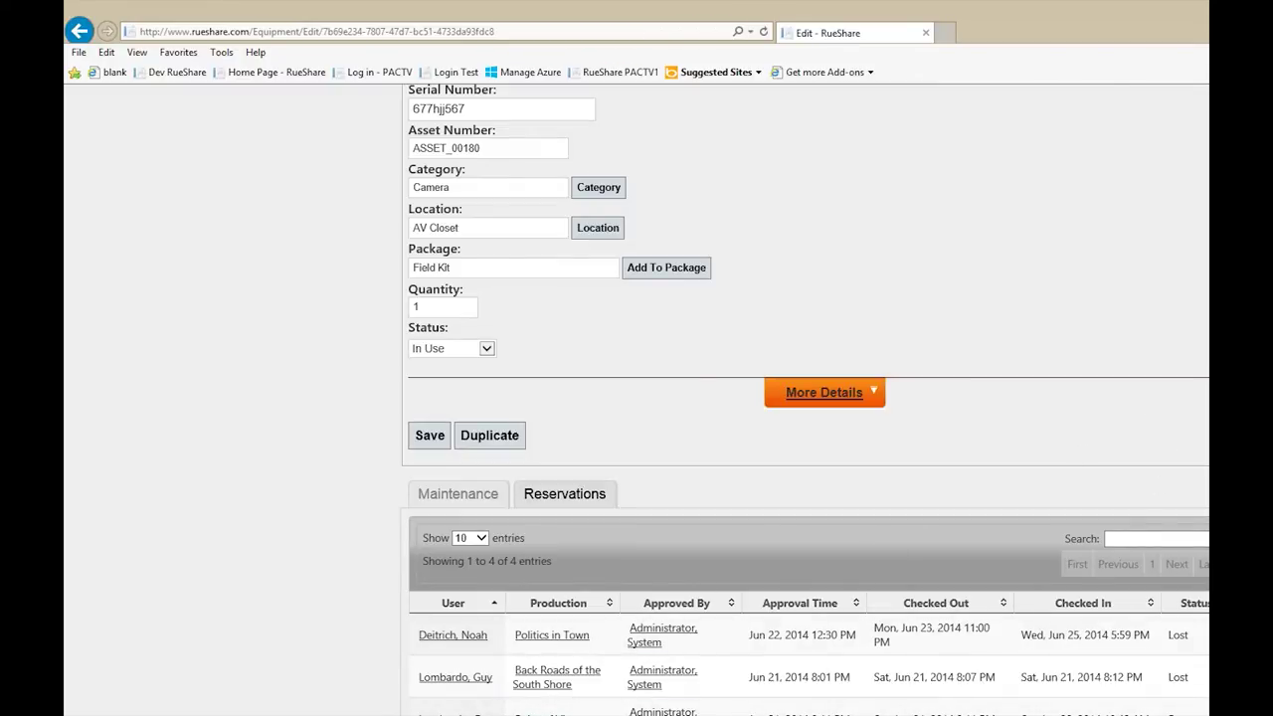
{"action": "scroll", "coordinate": [69, 387], "scroll_direction": "up", "scroll_amount": 3}
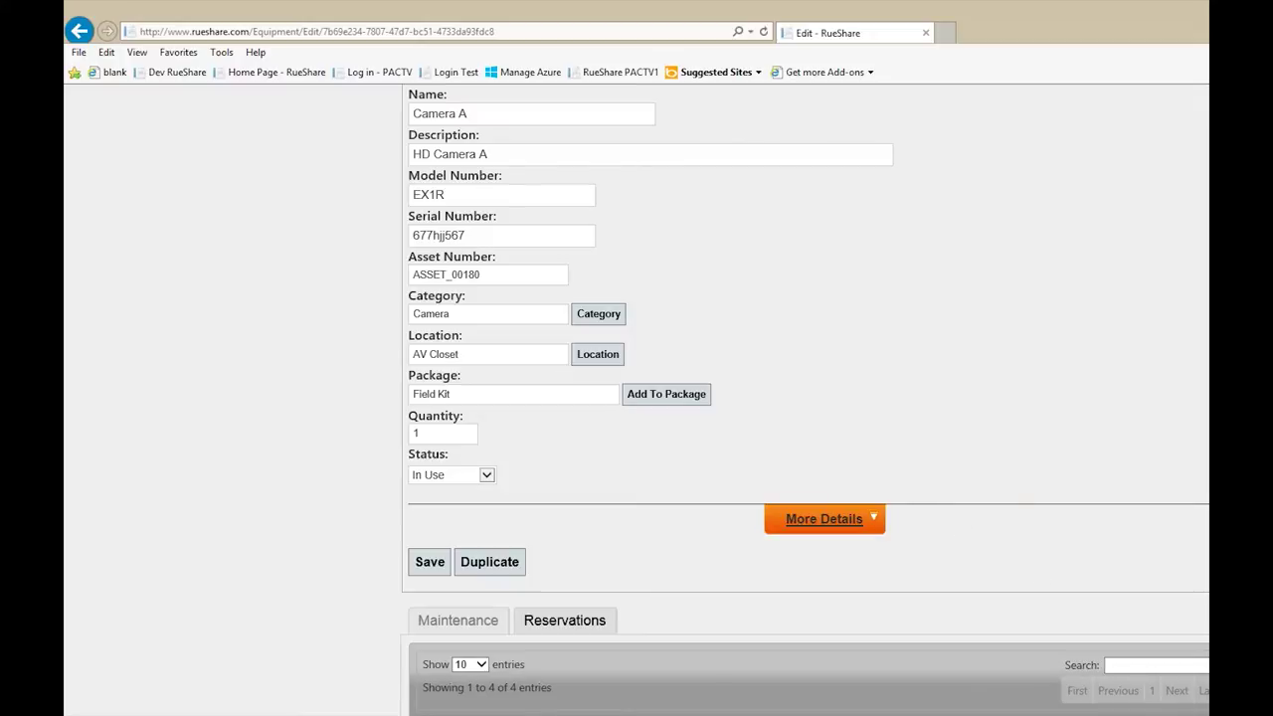
{"action": "scroll", "coordinate": [789, 432], "scroll_direction": "up", "scroll_amount": 2}
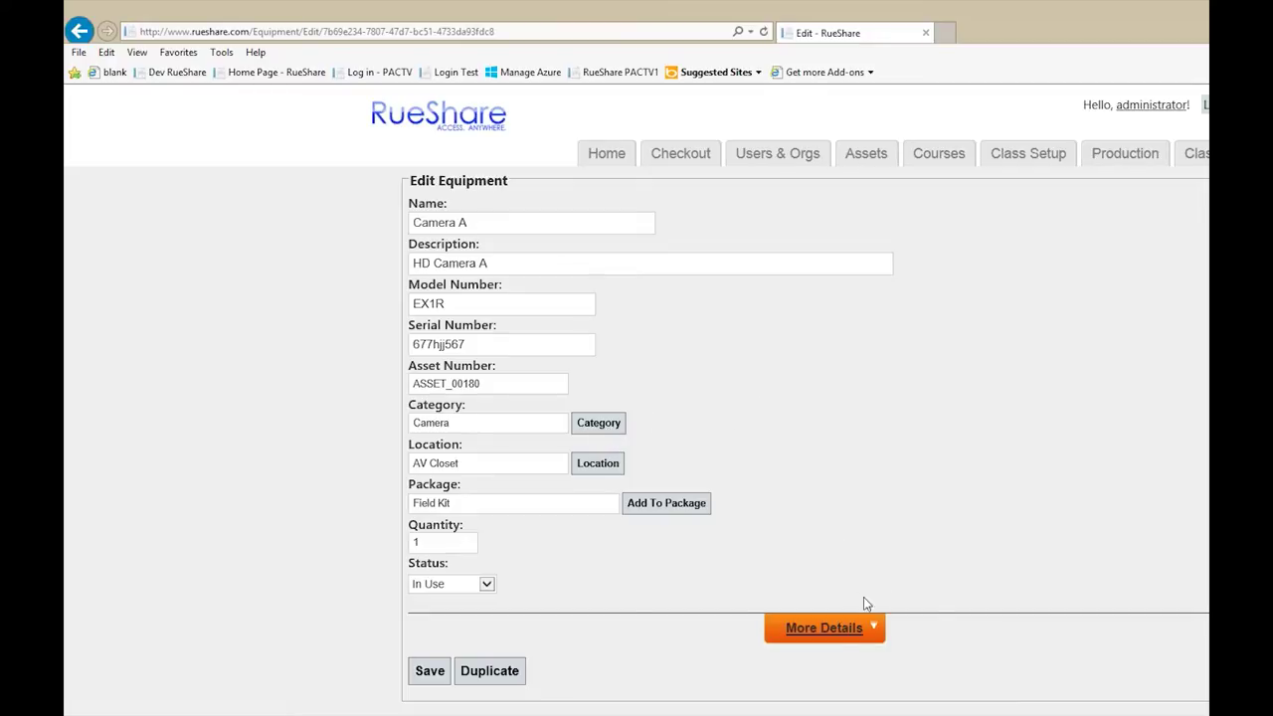
- Expand Camera A's additional details and browse the available equipment categories without choosing one
{"action": "left_click", "coordinate": [853, 629]}
{"action": "left_click", "coordinate": [602, 426]}
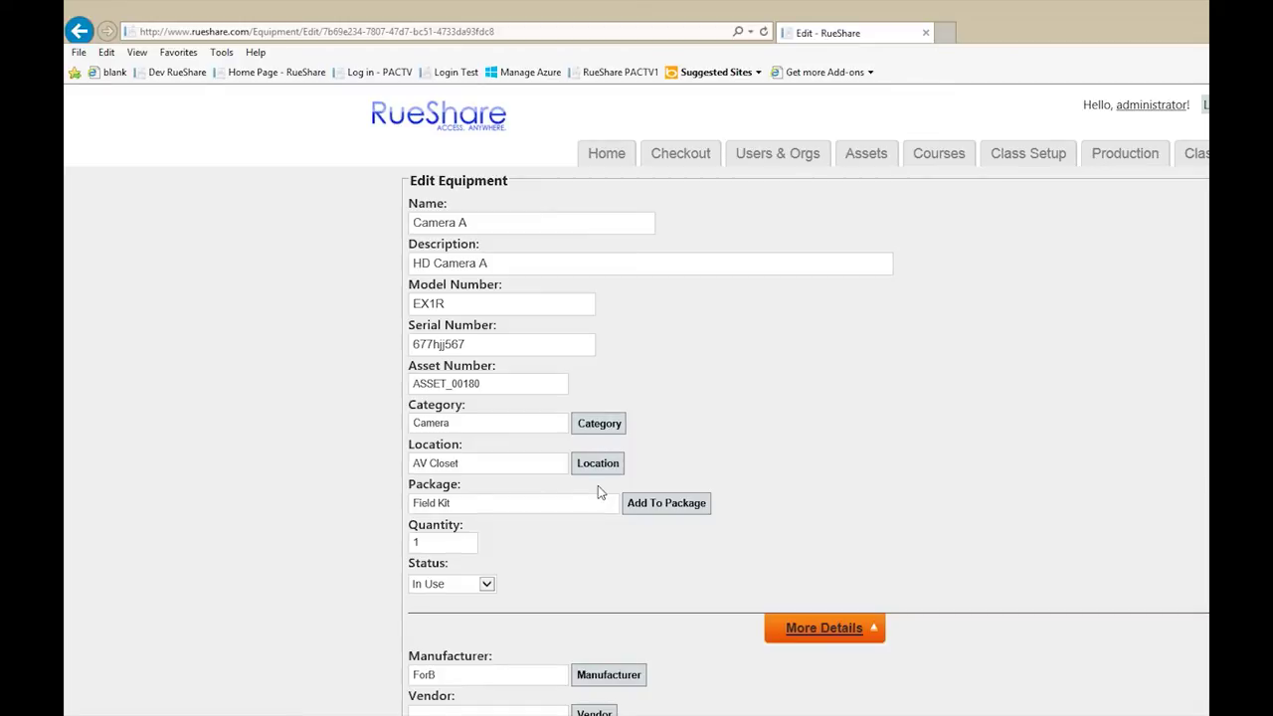
{"action": "left_click", "coordinate": [607, 424]}
{"action": "left_click_drag", "start_coordinate": [845, 338], "coordinate": [871, 188]}
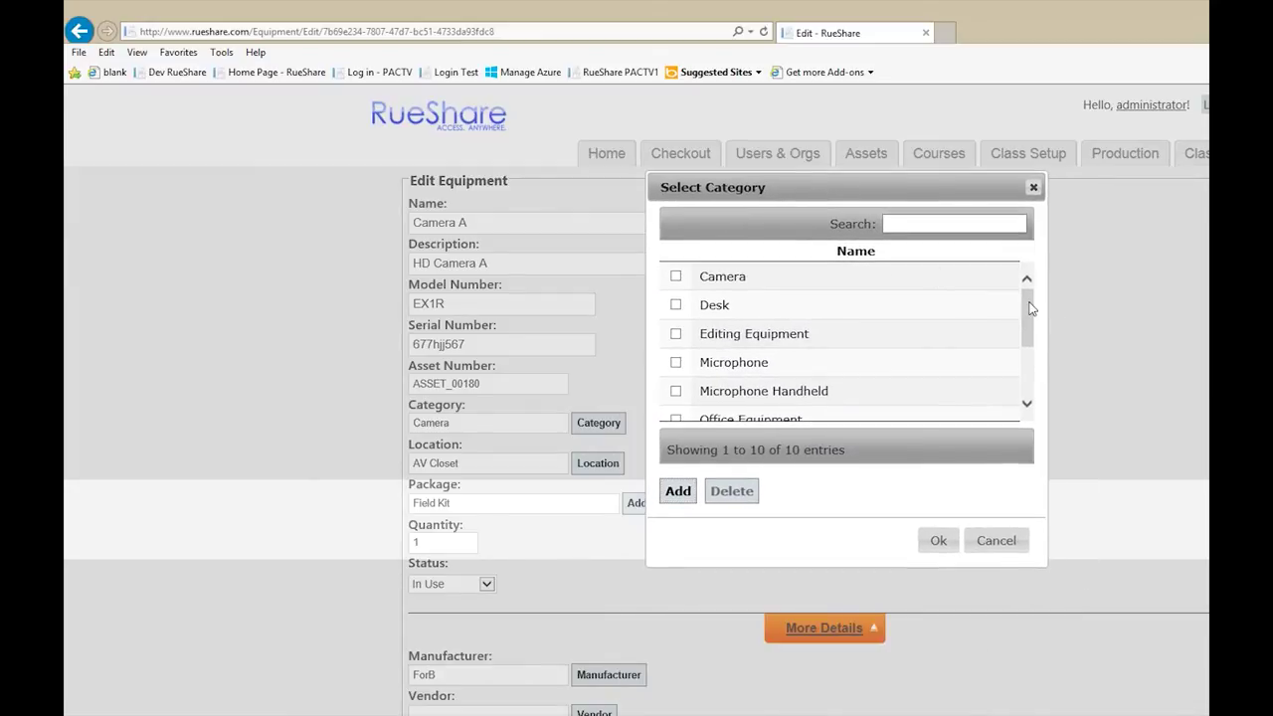
{"action": "mouse_move", "coordinate": [1031, 310]}
{"action": "left_mouse_down"}
{"action": "mouse_move", "coordinate": [1031, 356]}
{"action": "mouse_move", "coordinate": [1031, 304]}
{"action": "left_mouse_up"}
{"action": "mouse_move", "coordinate": [1026, 315]}
{"action": "left_mouse_down"}
{"action": "mouse_move", "coordinate": [1024, 348]}
{"action": "mouse_move", "coordinate": [1025, 318]}
{"action": "left_mouse_up"}
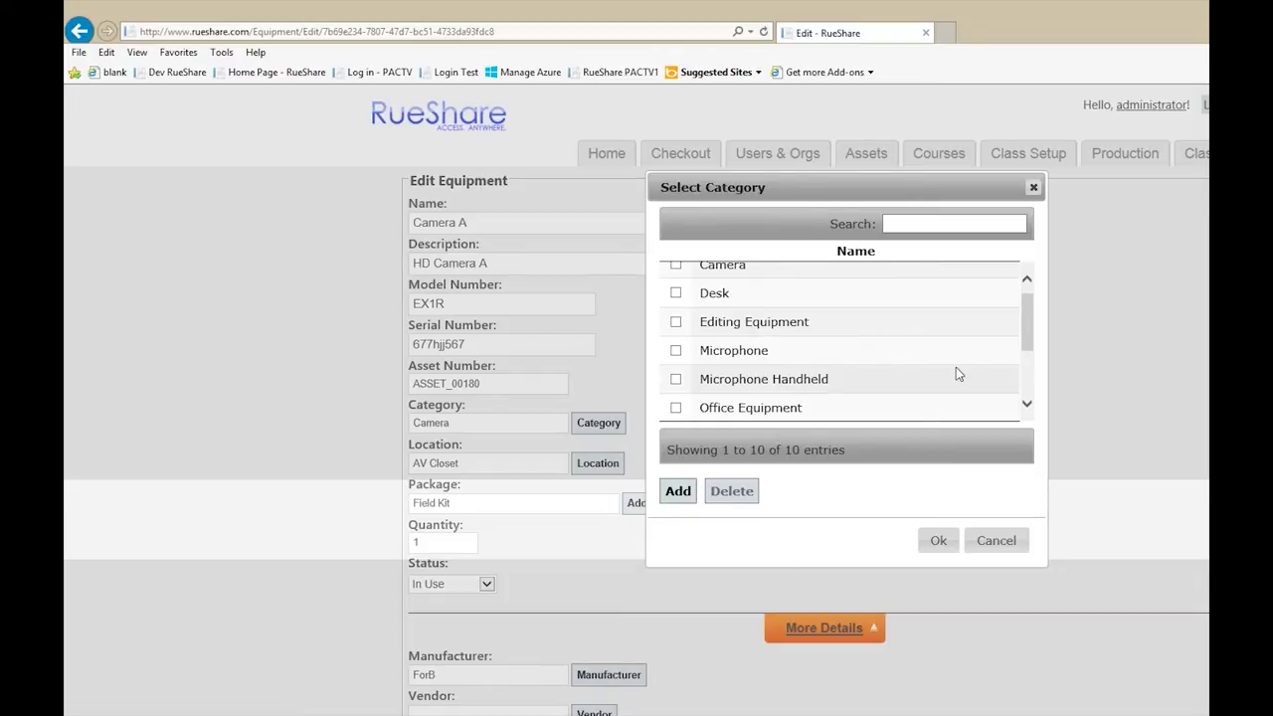
{"action": "scroll", "coordinate": [1017, 331], "scroll_direction": "down", "scroll_amount": 3}
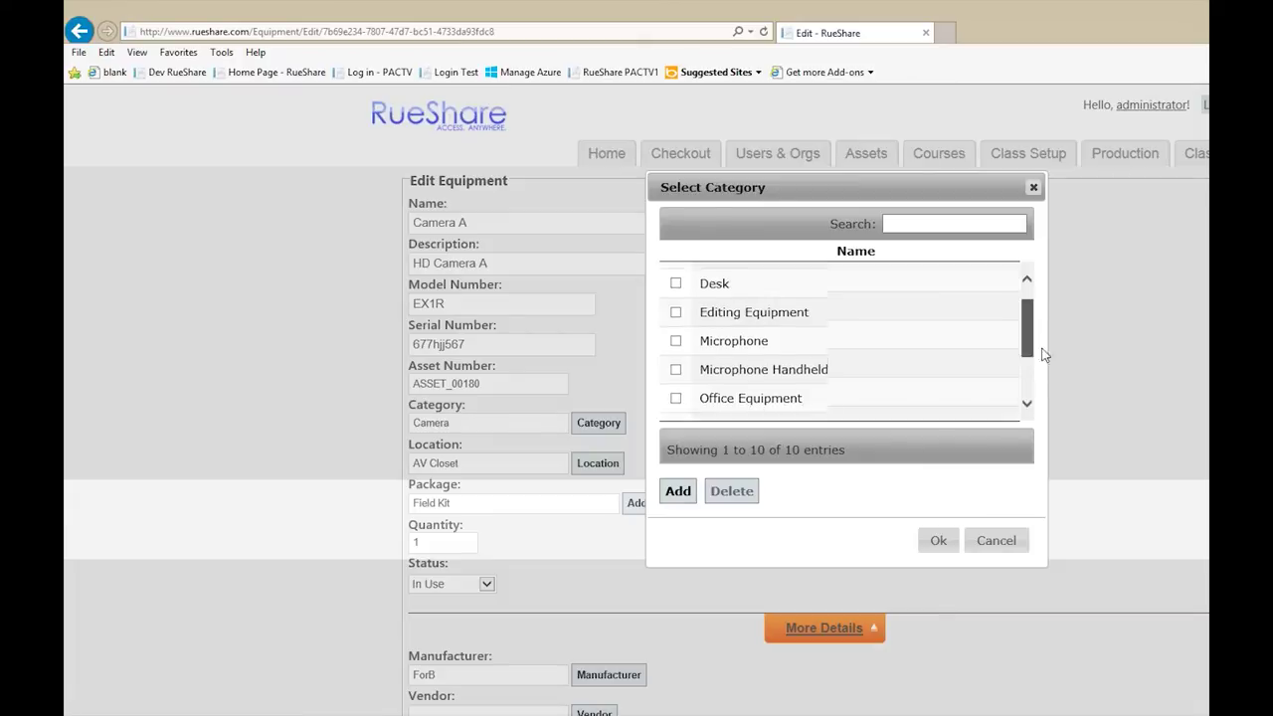
{"action": "left_click", "coordinate": [995, 540]}
- View the form for adding a location and the package choices for Camera A, closing both without changes
{"action": "left_click", "coordinate": [616, 464]}
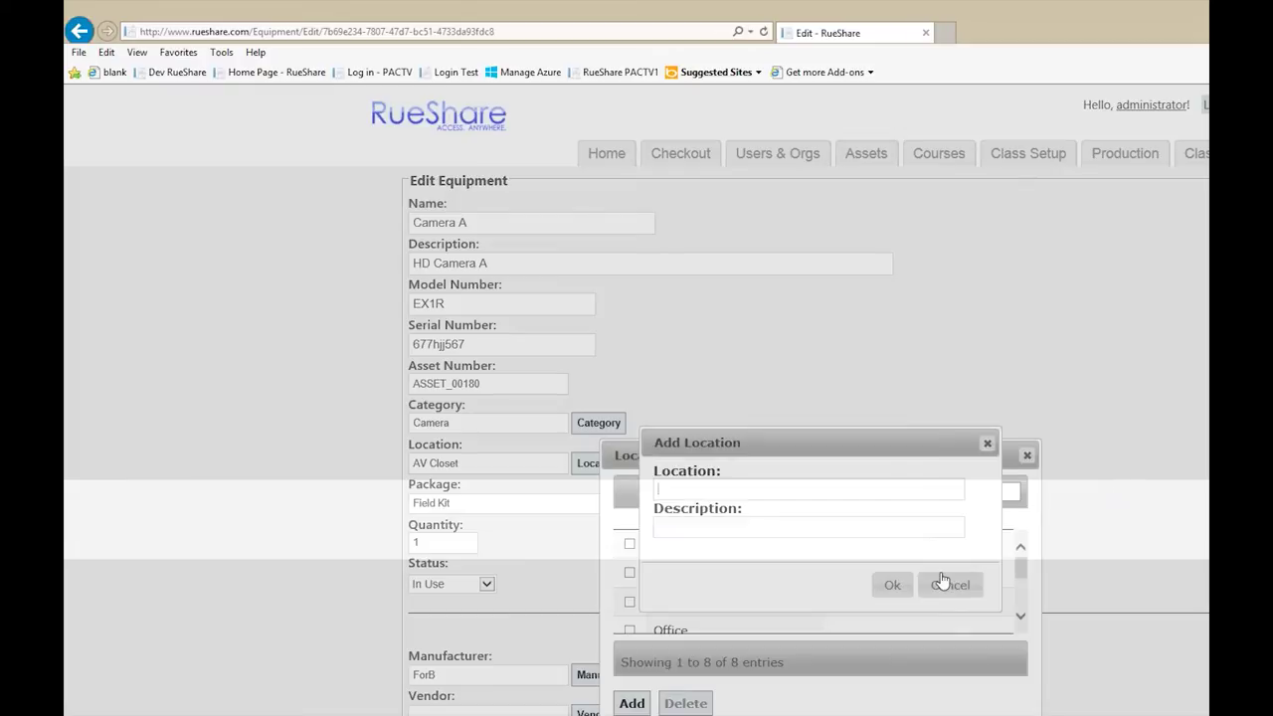
{"action": "left_click", "coordinate": [949, 586]}
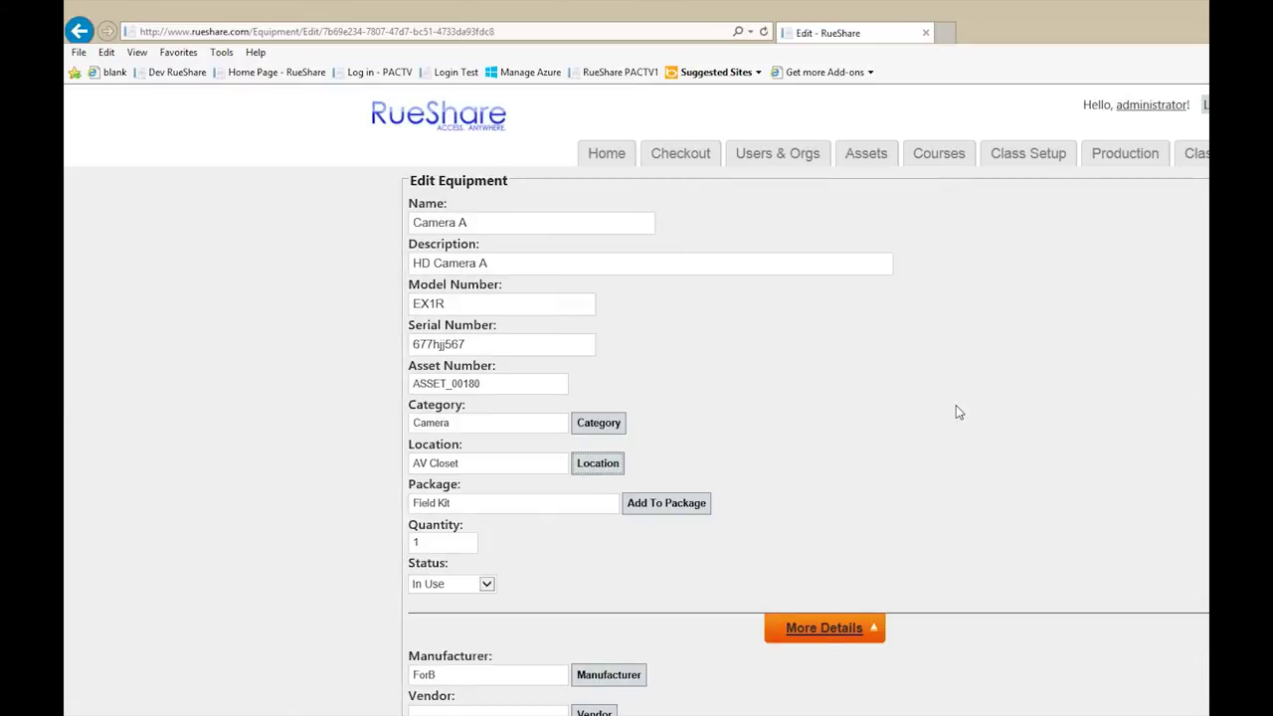
{"action": "scroll", "coordinate": [944, 398], "scroll_direction": "down", "scroll_amount": 3}
{"action": "left_click", "coordinate": [666, 372]}
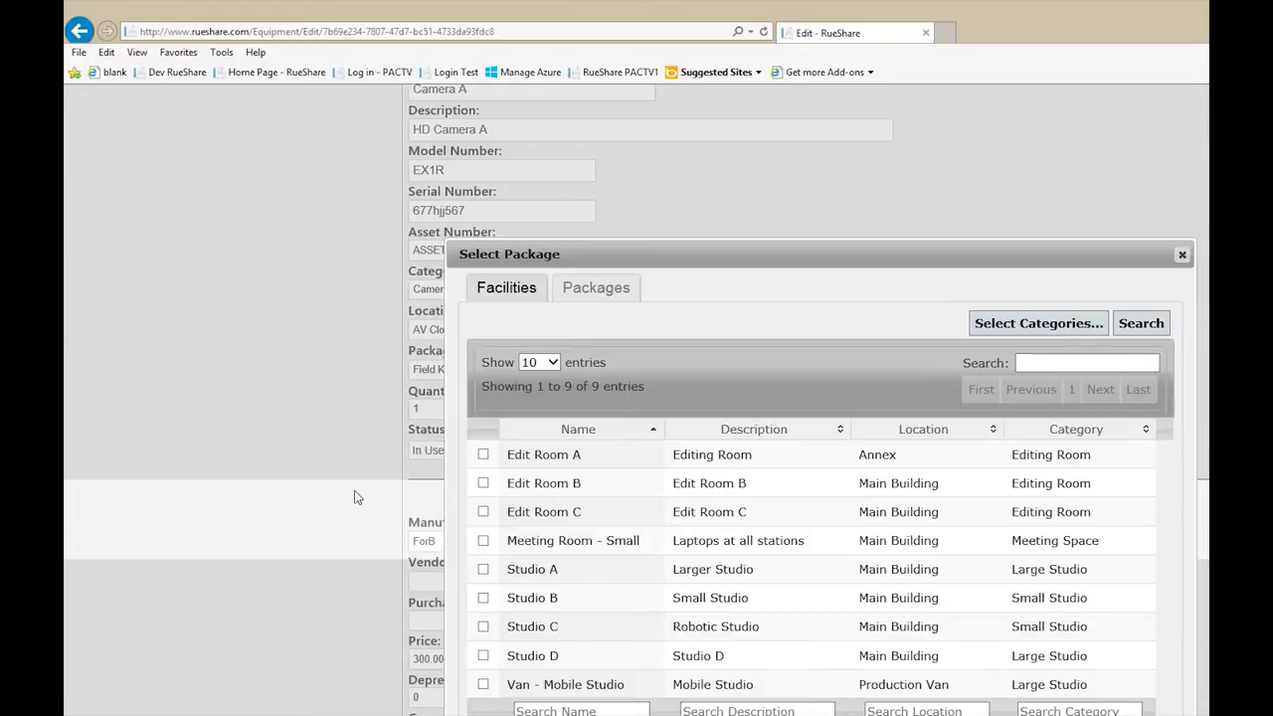
{"action": "key", "text": "Escape"}
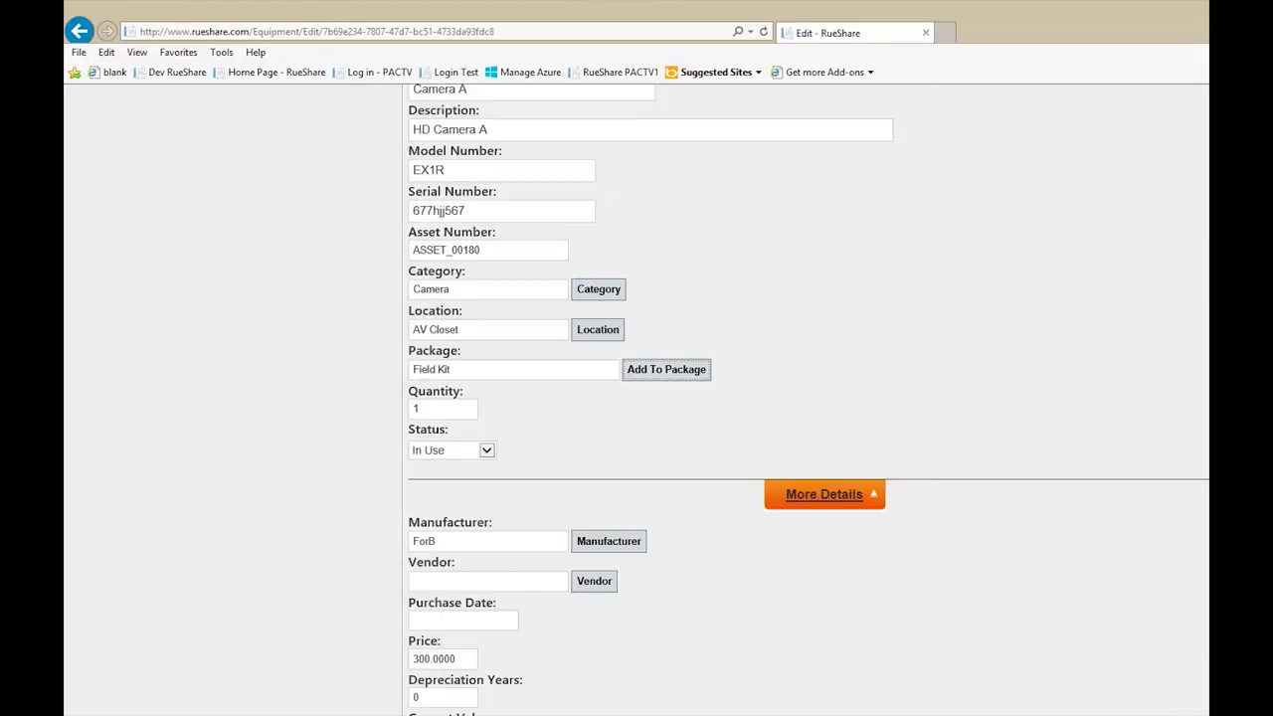
- Review Camera A's additional details and browse the manufacturer and vendor lists without selecting anything
{"action": "scroll", "coordinate": [1104, 676], "scroll_direction": "down", "scroll_amount": 3}
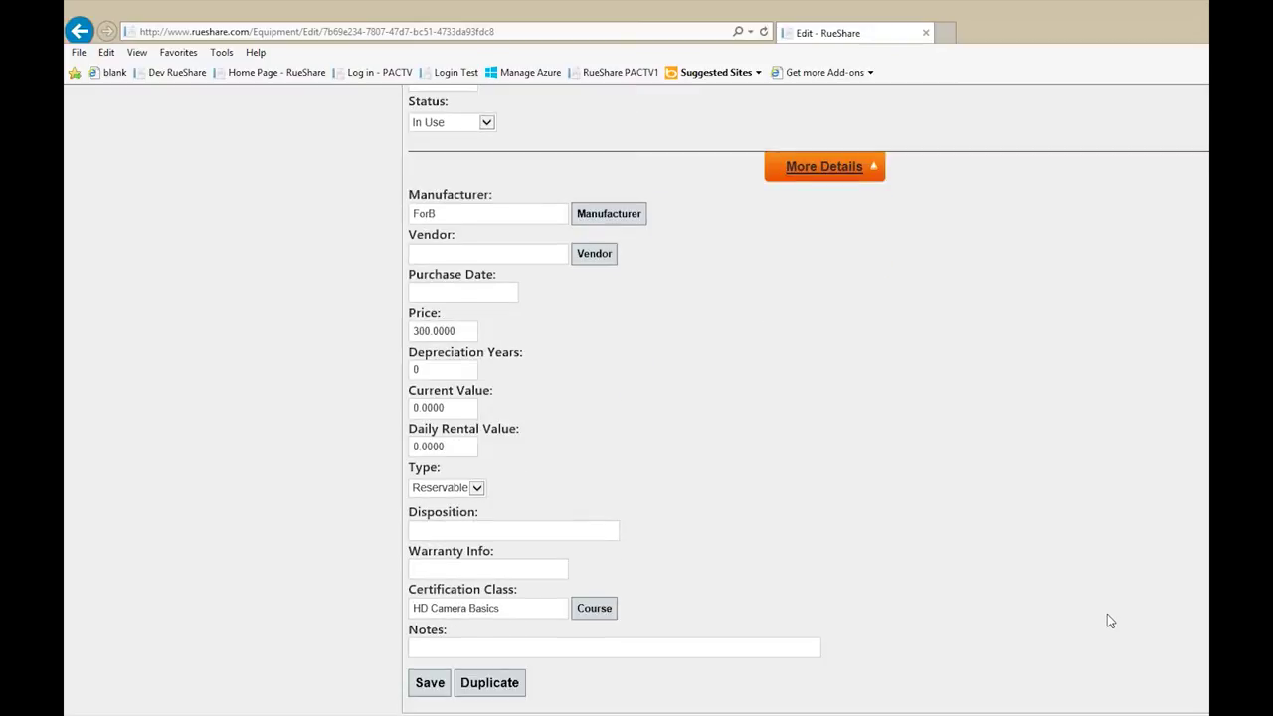
{"action": "scroll", "coordinate": [1094, 557], "scroll_direction": "down", "scroll_amount": 3}
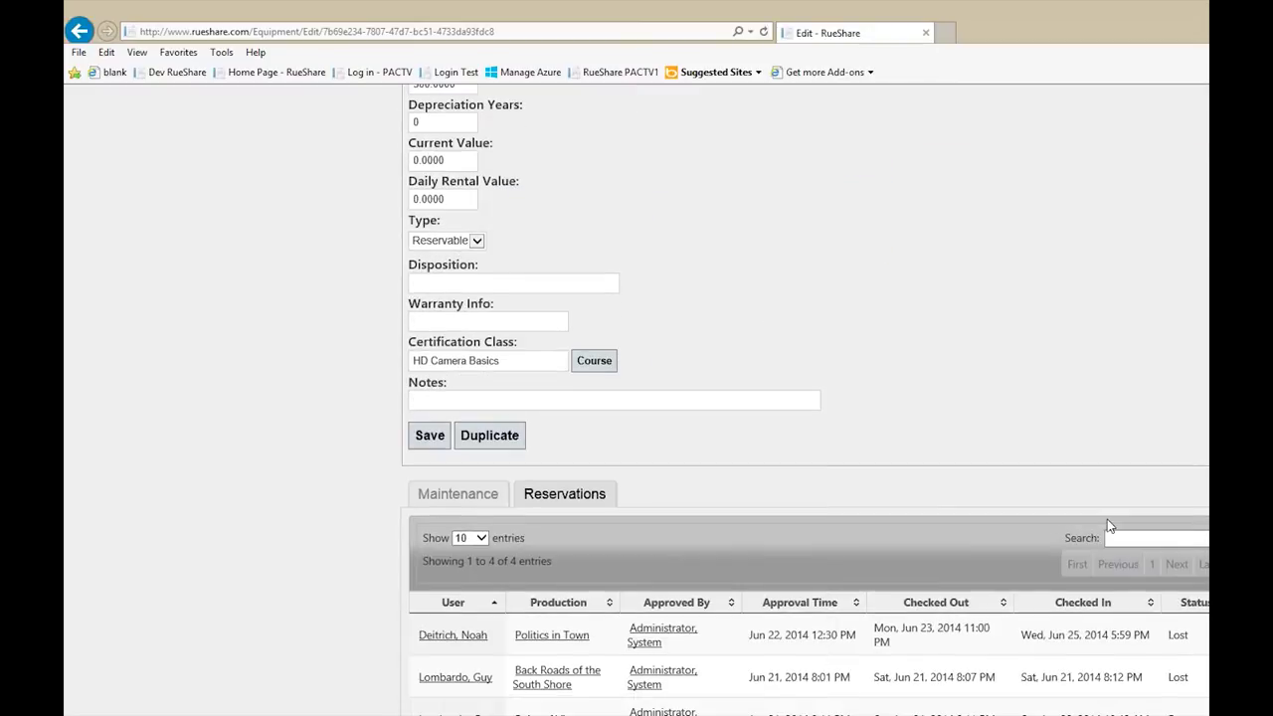
{"action": "scroll", "coordinate": [1153, 523], "scroll_direction": "up", "scroll_amount": 3}
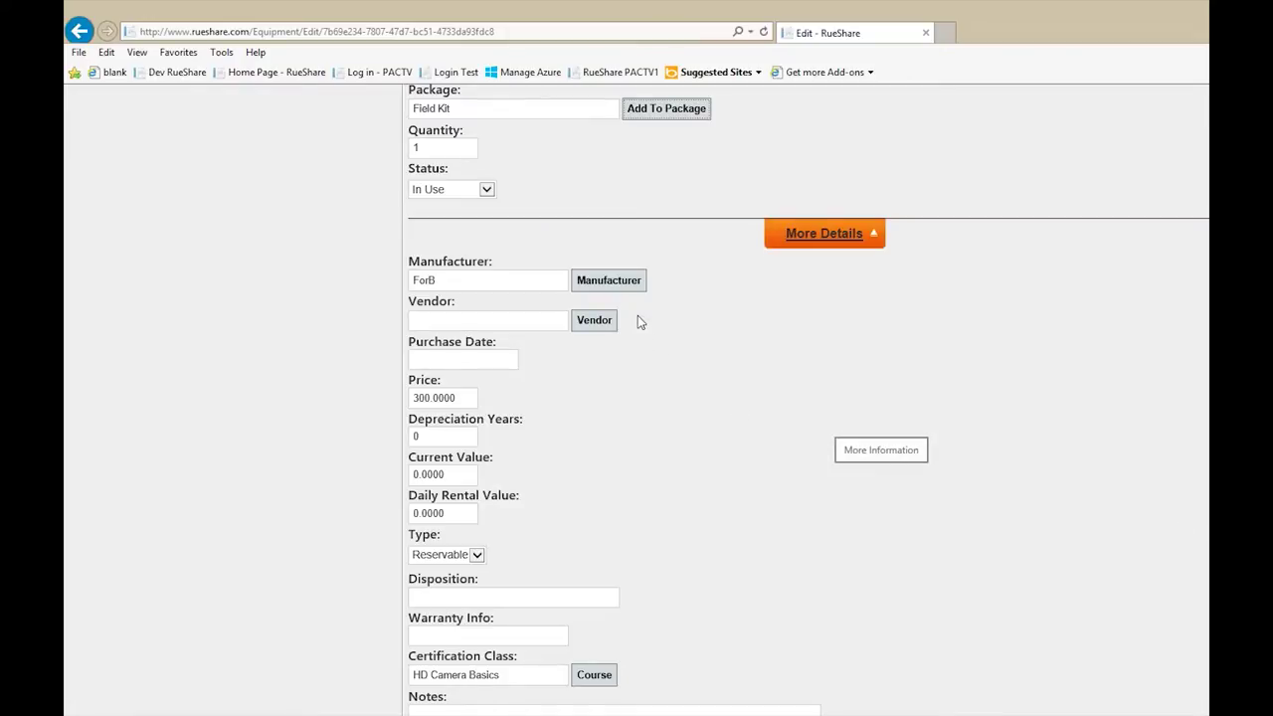
{"action": "left_click", "coordinate": [629, 284]}
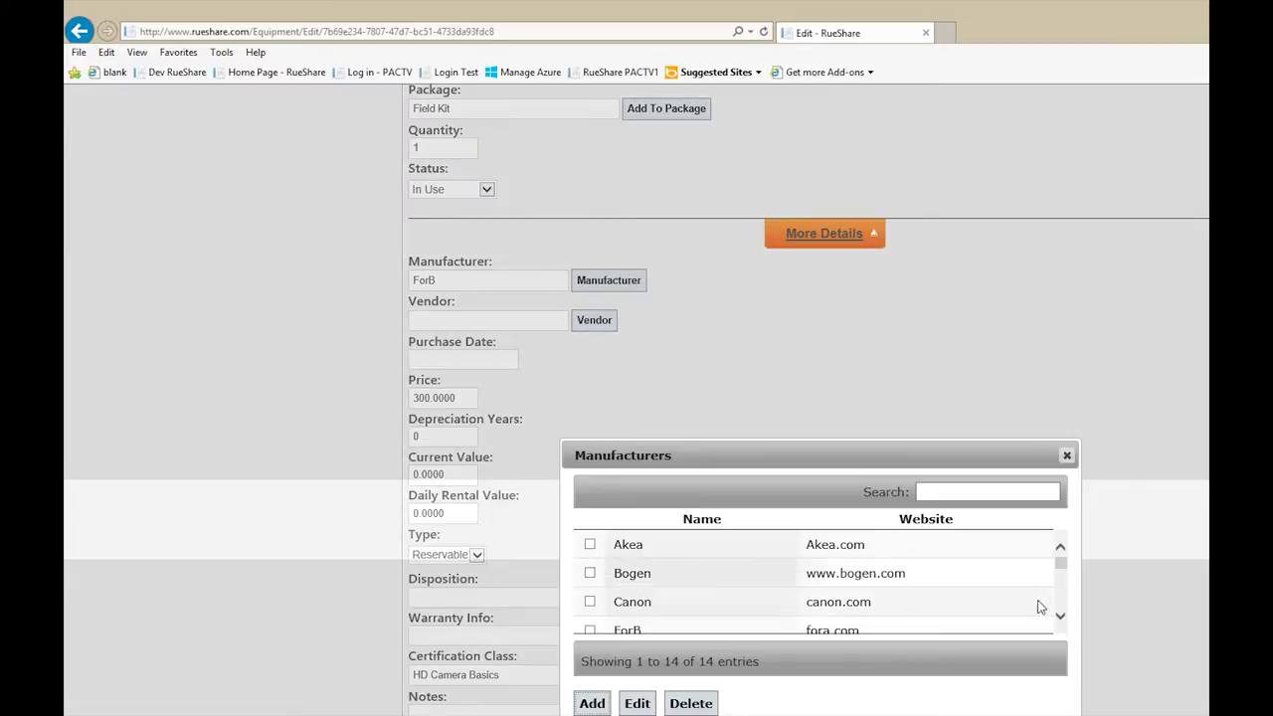
{"action": "left_click_drag", "start_coordinate": [1060, 562], "coordinate": [1060, 589]}
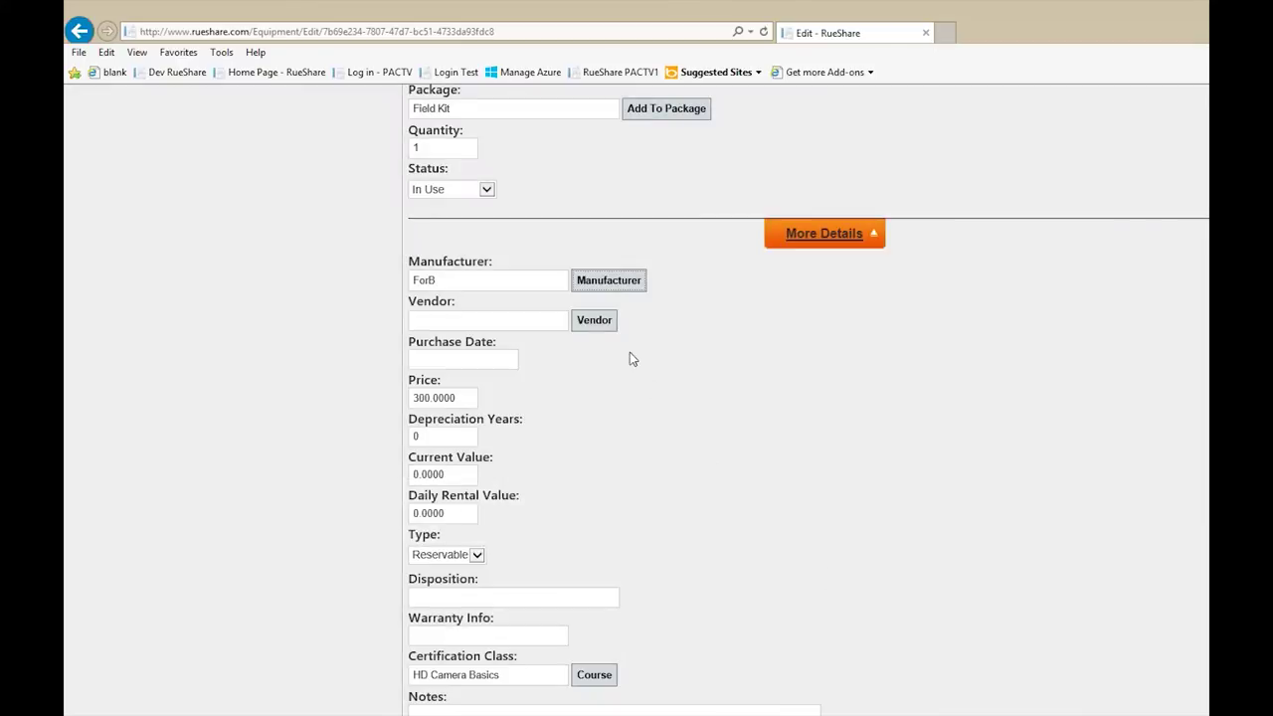
{"action": "left_click", "coordinate": [595, 319]}
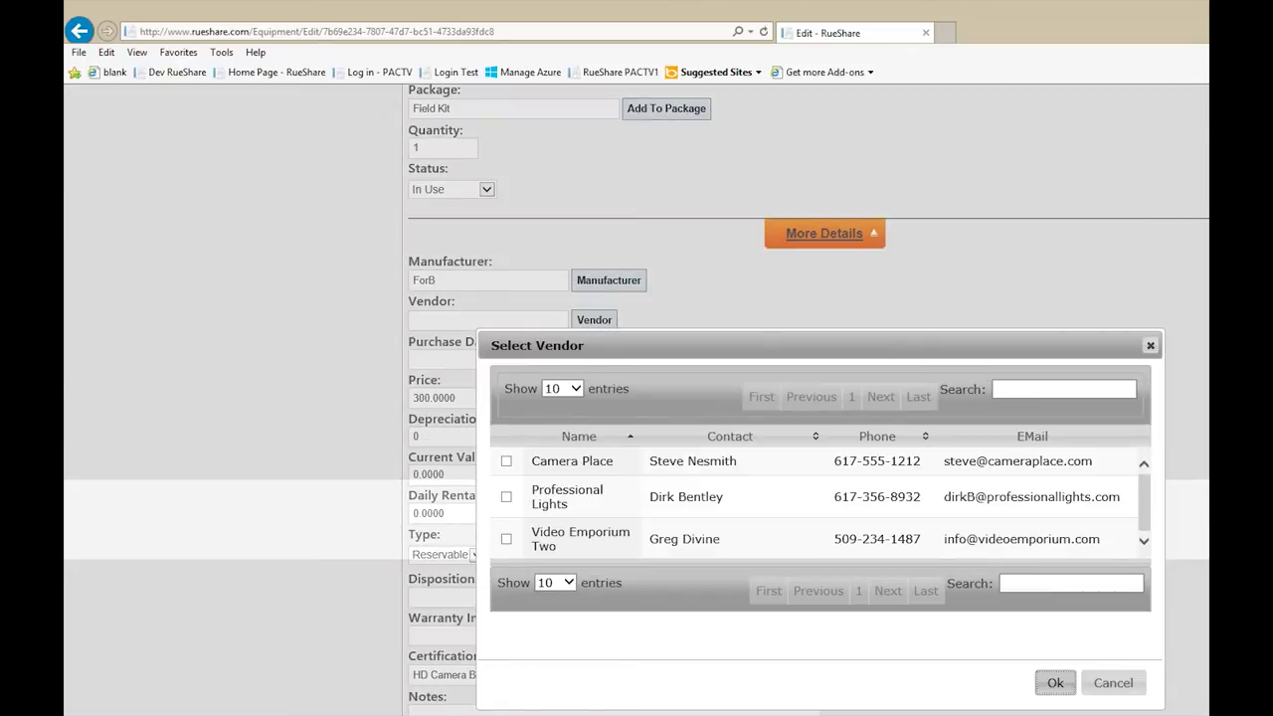
{"action": "left_click", "coordinate": [1113, 682]}
- View the courses selectable as Camera A's certification class and close the list without changing the selection
{"action": "scroll", "coordinate": [860, 651], "scroll_direction": "down", "scroll_amount": 1}
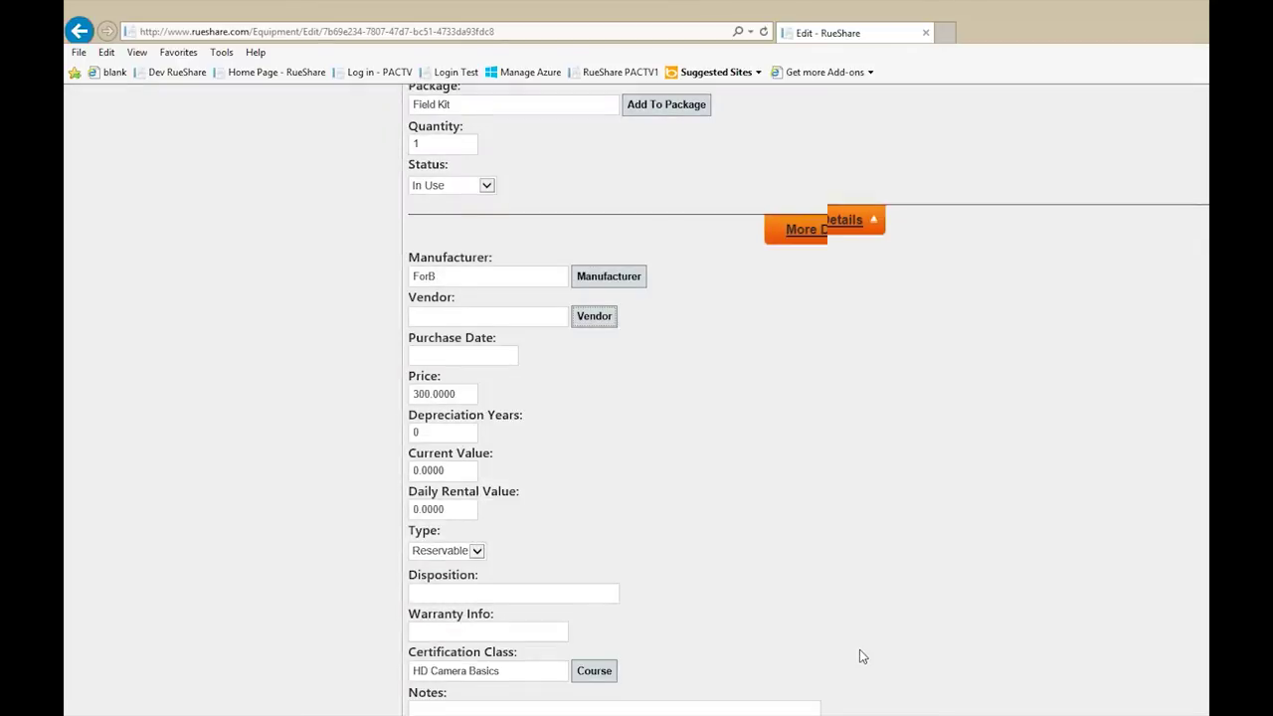
{"action": "left_click", "coordinate": [600, 514]}
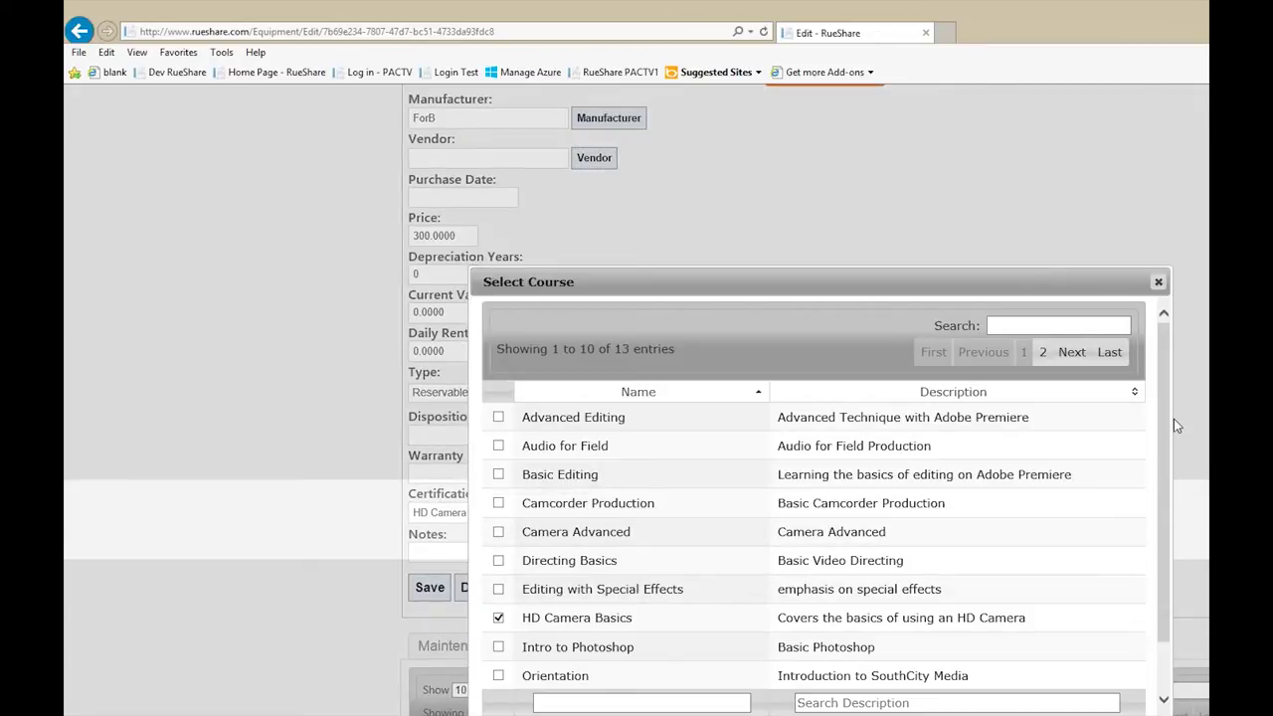
{"action": "scroll", "coordinate": [1164, 422], "scroll_direction": "down", "scroll_amount": 1}
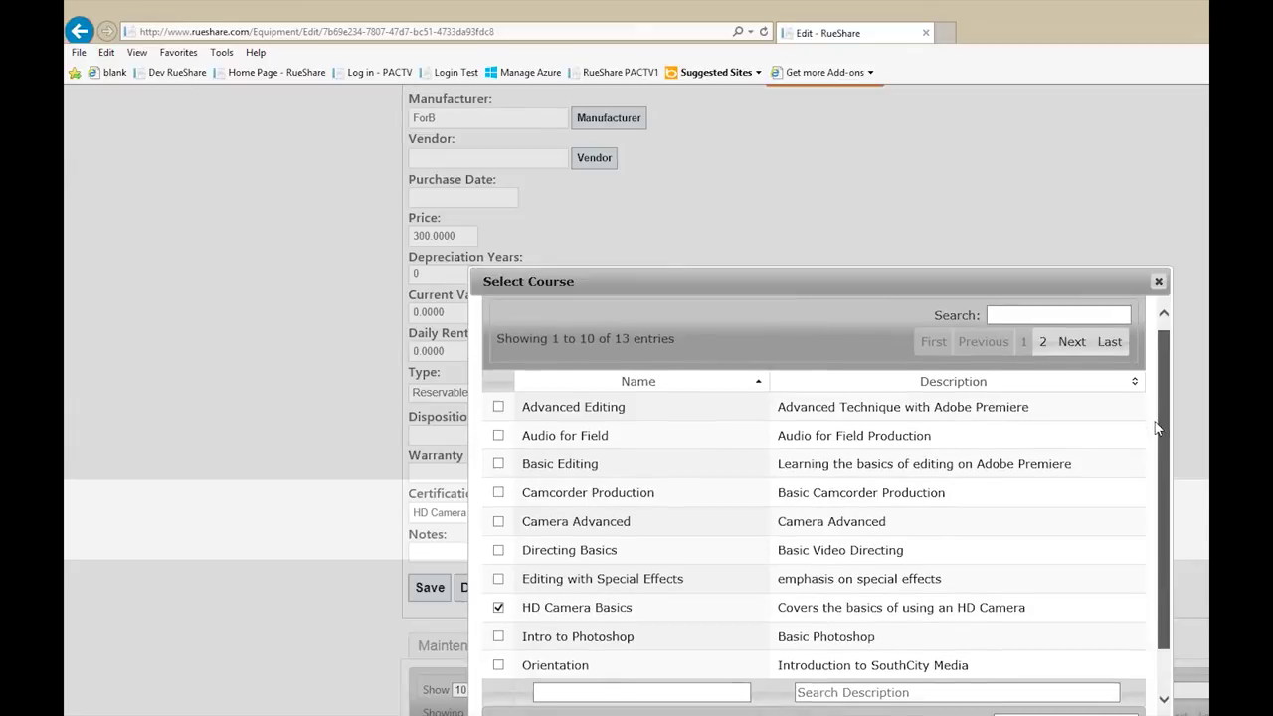
{"action": "scroll", "coordinate": [1156, 420], "scroll_direction": "down", "scroll_amount": 1}
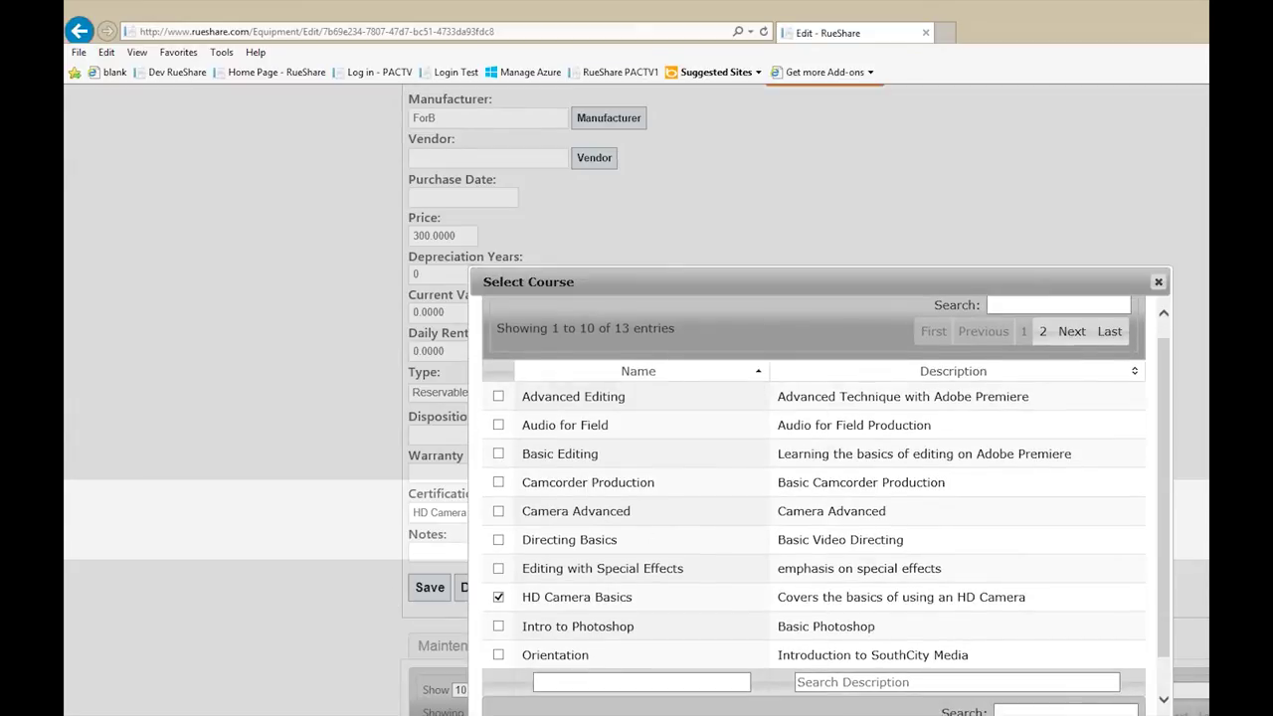
{"action": "key", "text": "Escape"}
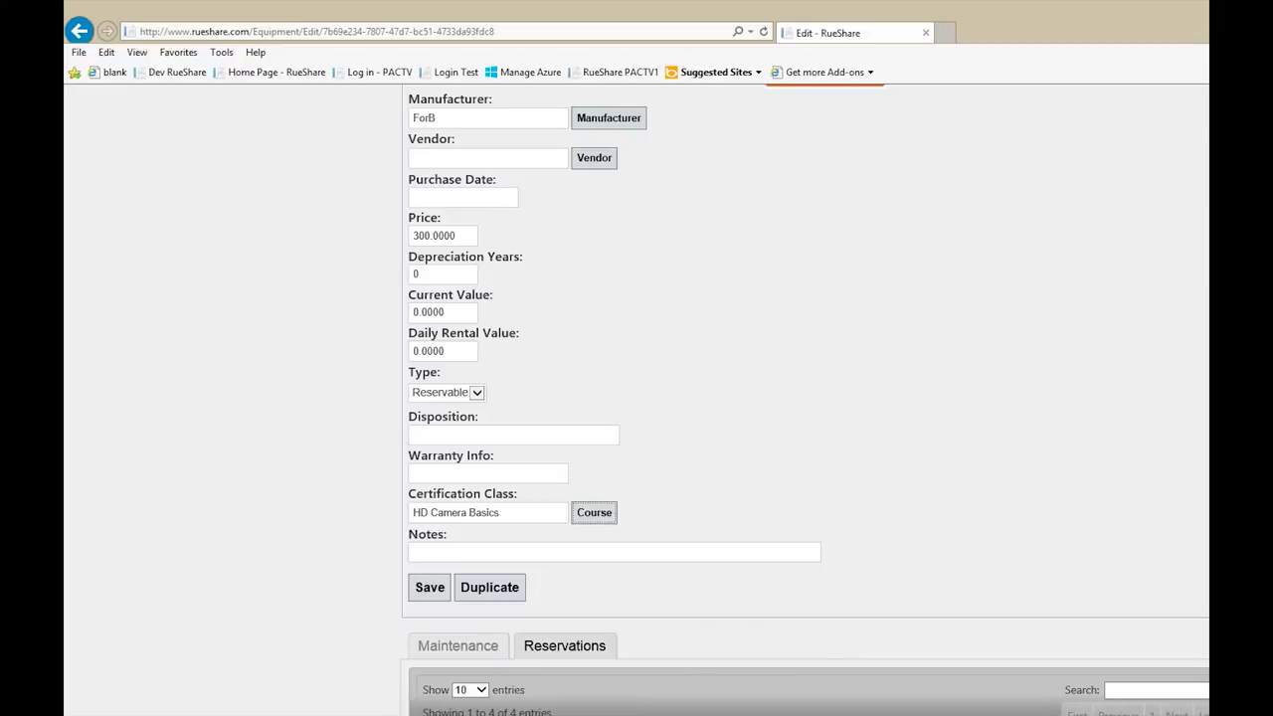
- Return to the assets and open the list of facilities
{"action": "scroll", "coordinate": [738, 199], "scroll_direction": "up", "scroll_amount": 5}
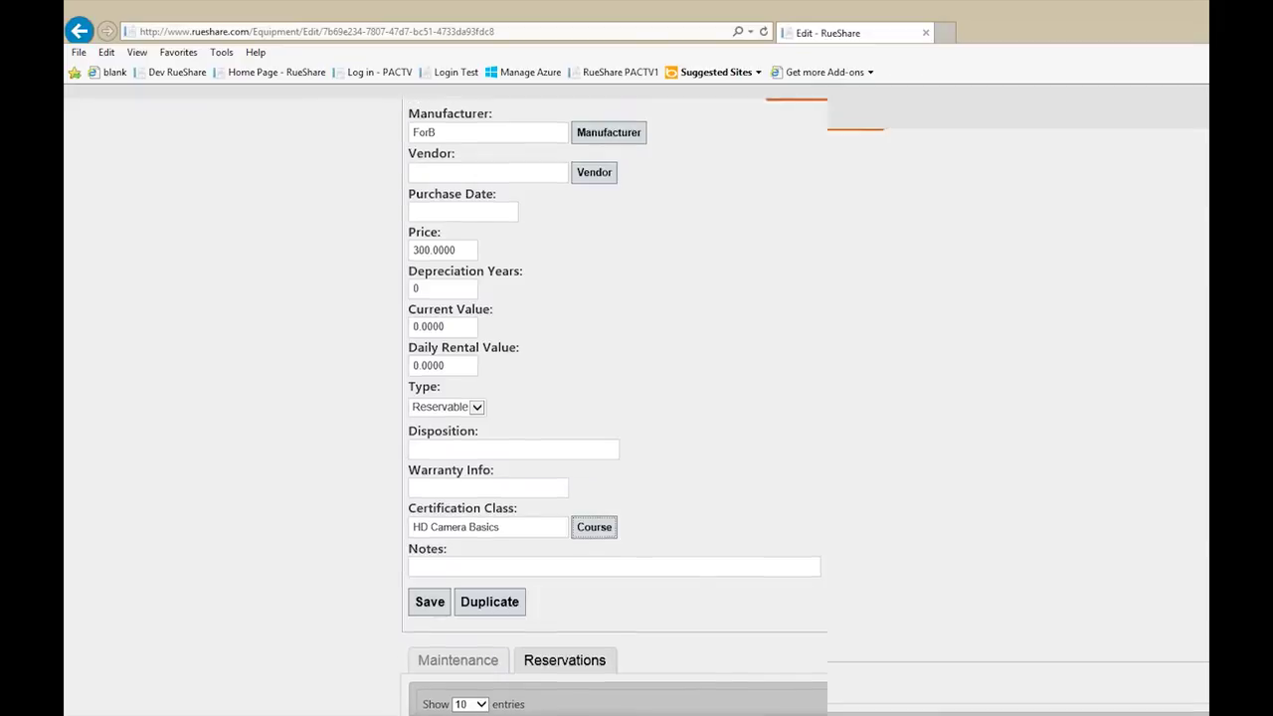
{"action": "left_click", "coordinate": [852, 157]}
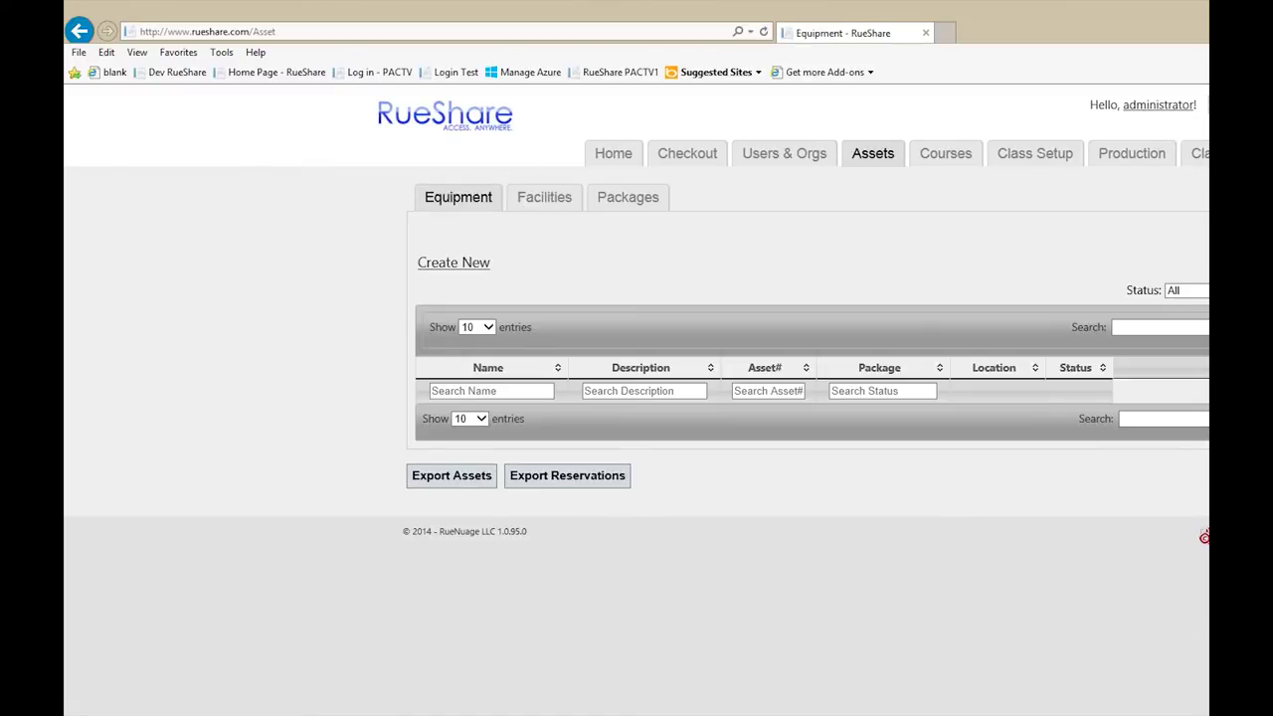
{"action": "left_click", "coordinate": [544, 196]}
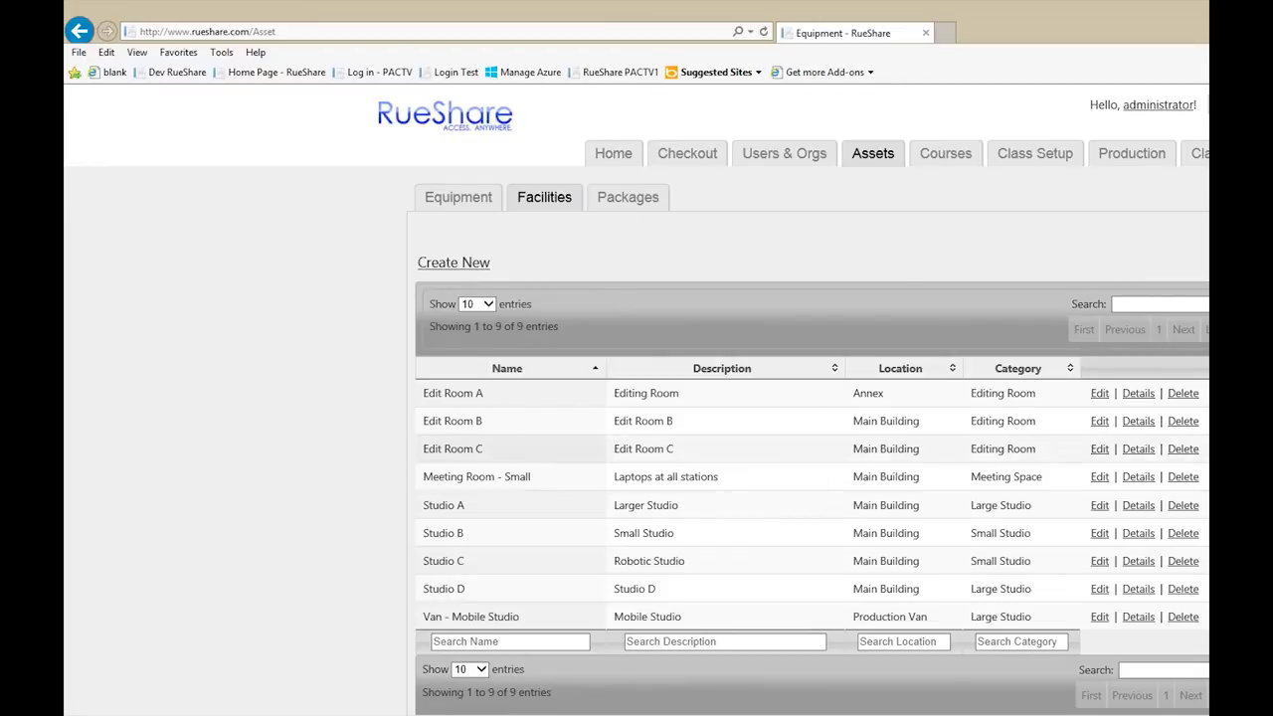
- Open the Edit Room A facility for editing and view its category and location choices, closing both lists without changes
{"action": "left_click", "coordinate": [1100, 394]}
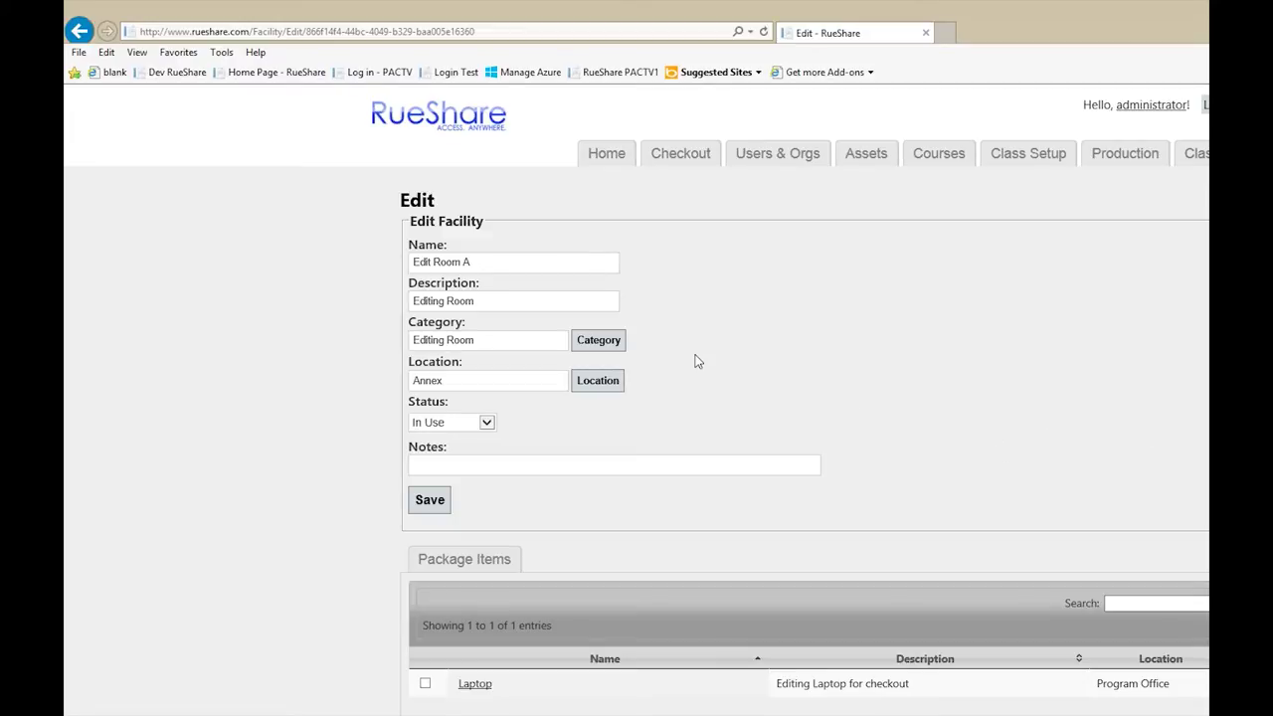
{"action": "left_click", "coordinate": [602, 342]}
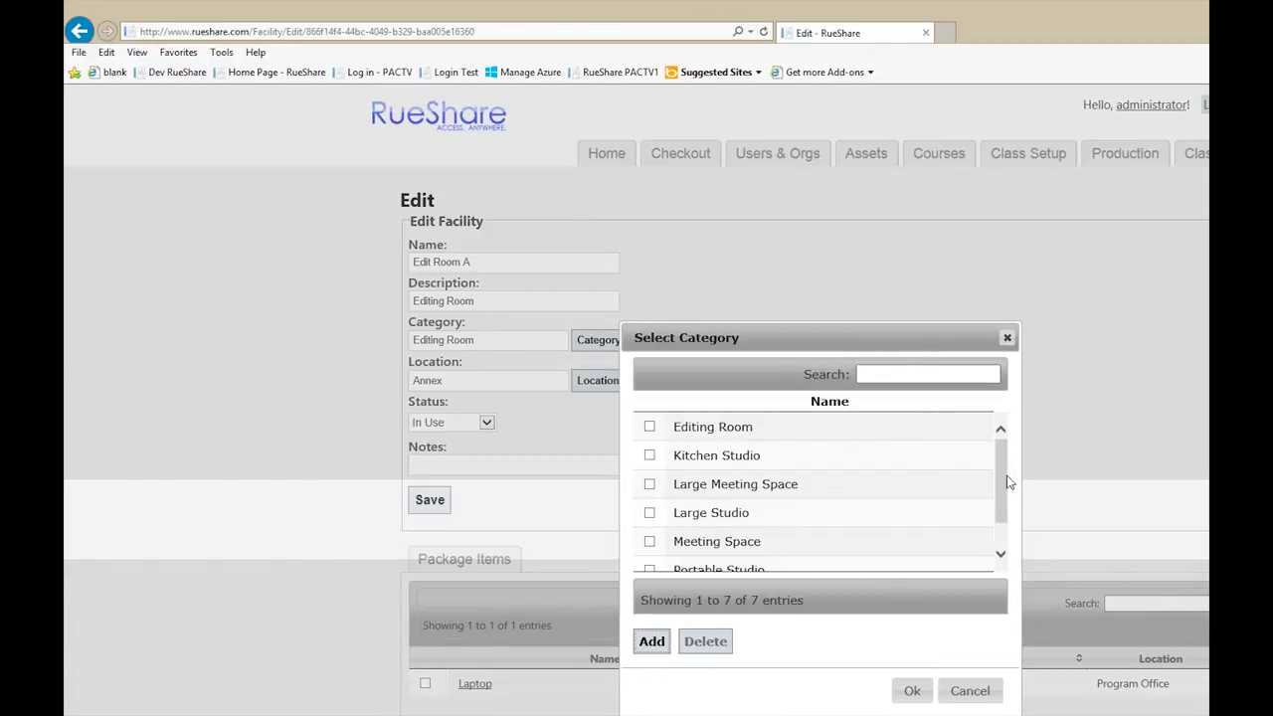
{"action": "left_click_drag", "start_coordinate": [1009, 481], "coordinate": [997, 637]}
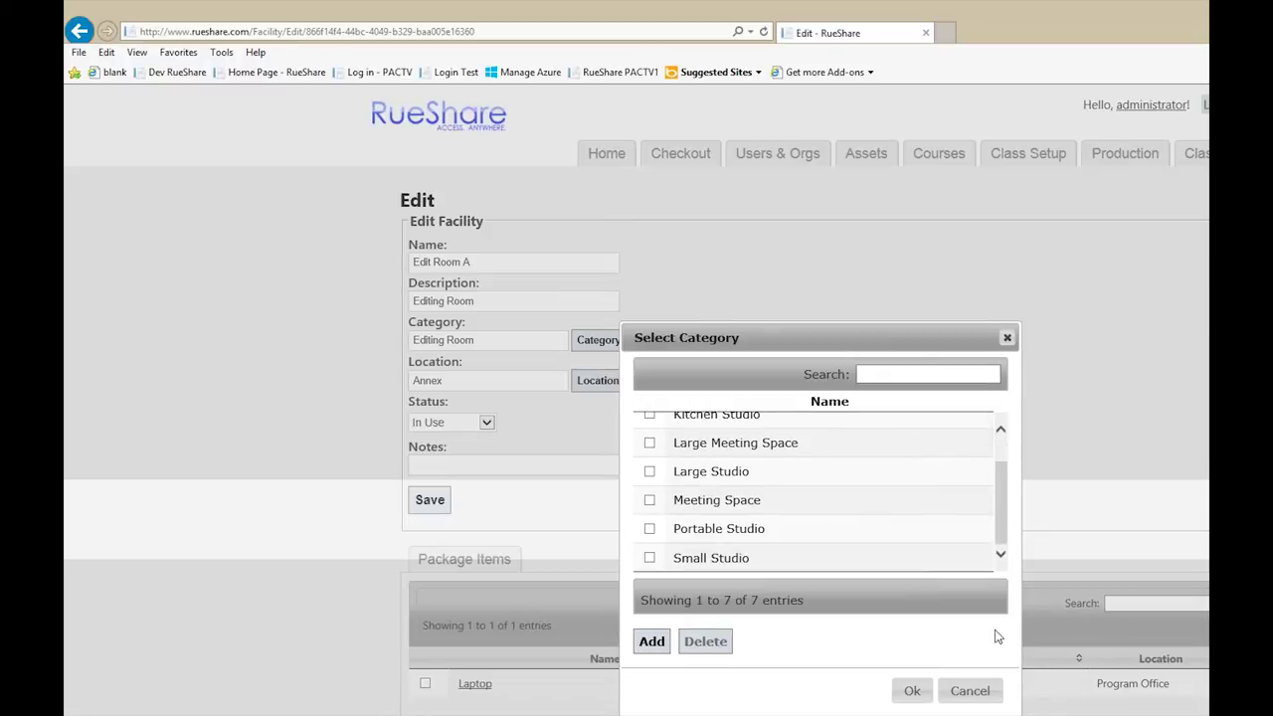
{"action": "left_click", "coordinate": [980, 689]}
{"action": "left_click", "coordinate": [601, 384]}
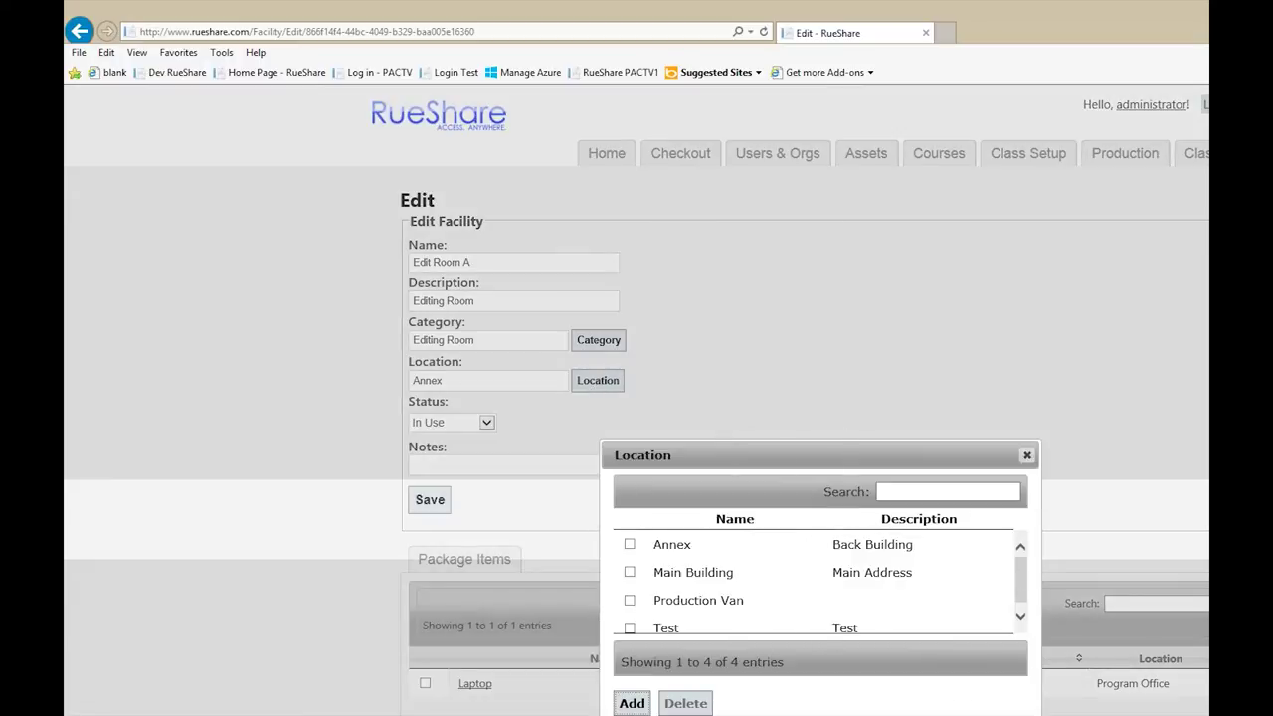
{"action": "left_click", "coordinate": [1026, 455]}
- Add Camera E and Microphone Lavaliere #1 to Edit Room A's package items
{"action": "scroll", "coordinate": [968, 374], "scroll_direction": "down", "scroll_amount": 1}
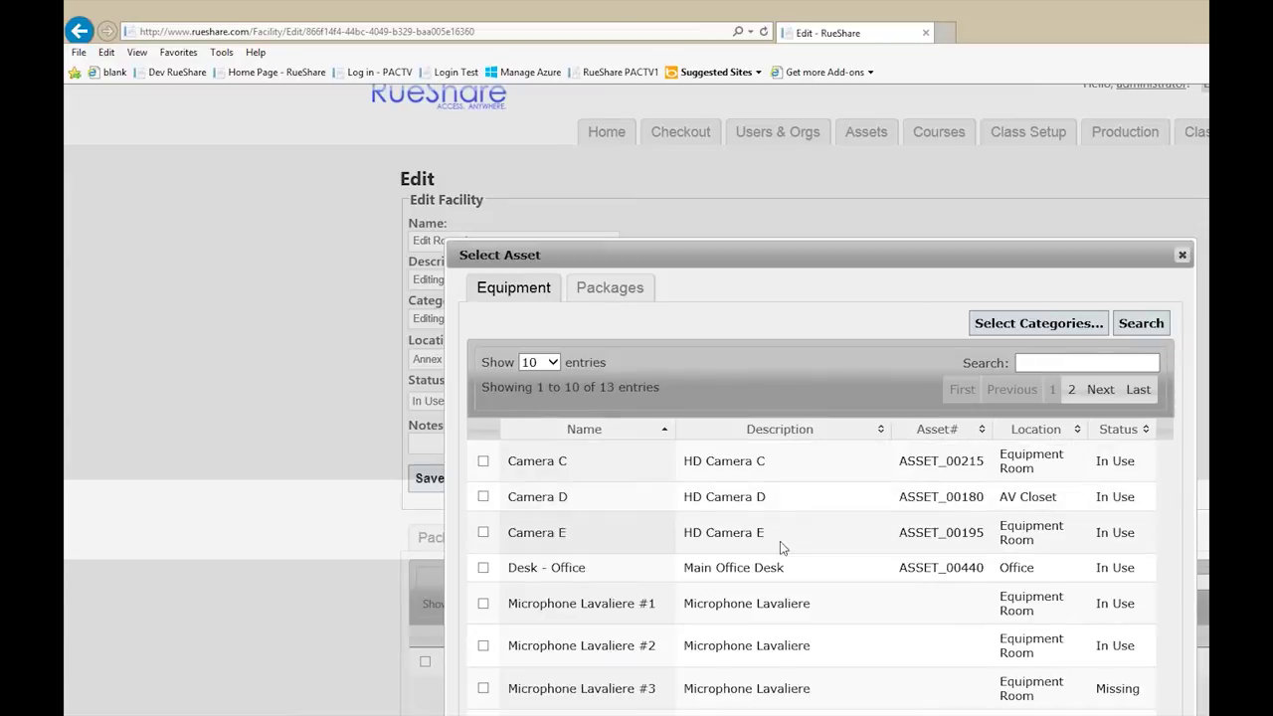
{"action": "left_click", "coordinate": [483, 532]}
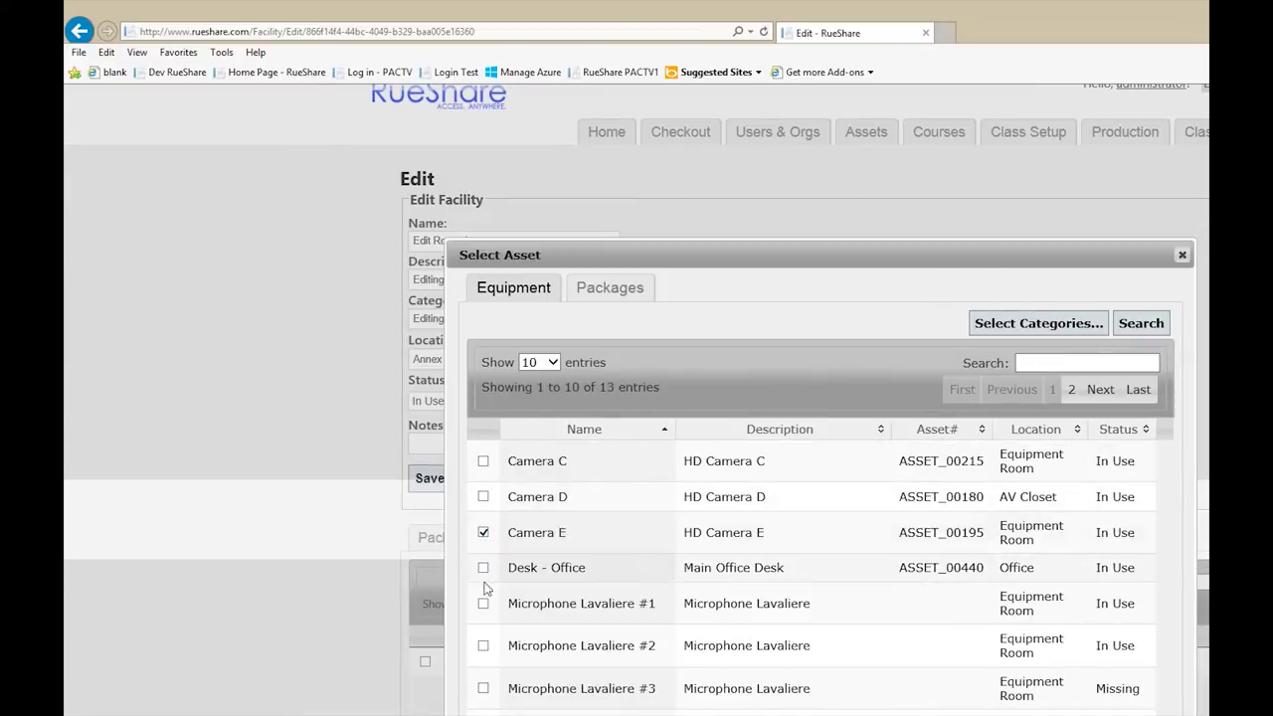
{"action": "left_click", "coordinate": [483, 603]}
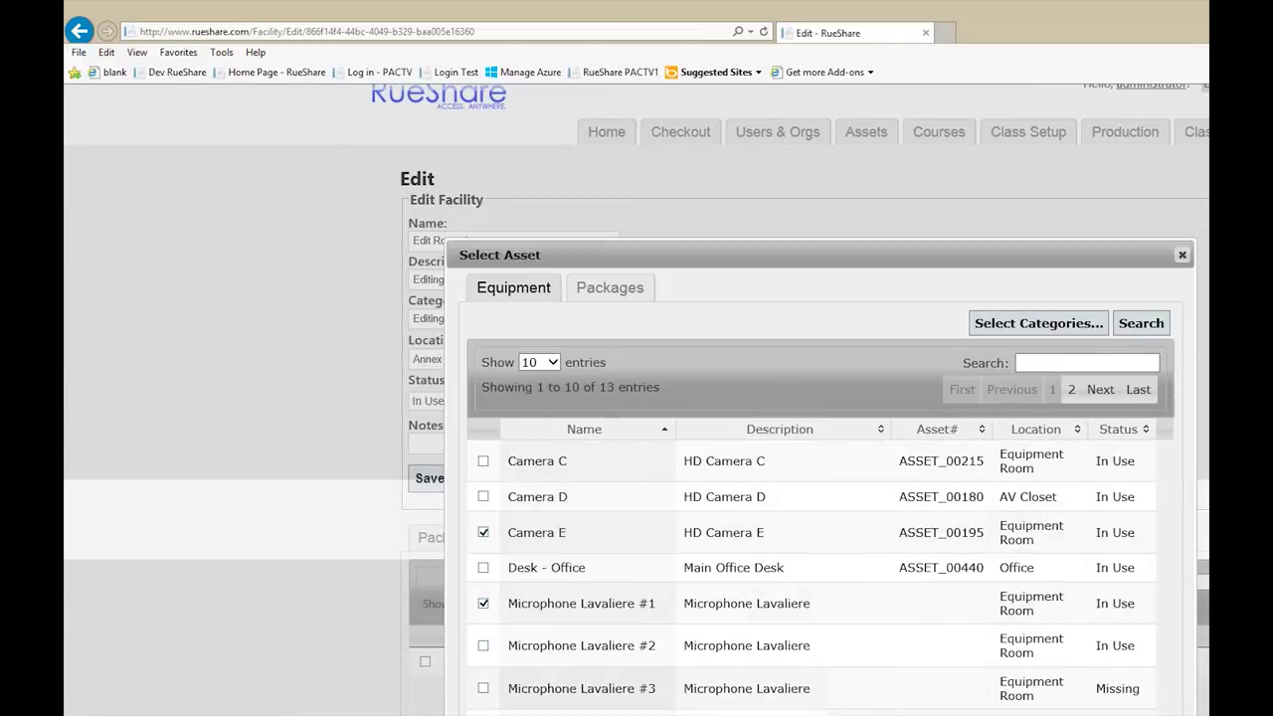
{"action": "scroll", "coordinate": [637, 398], "scroll_direction": "down", "scroll_amount": 1}
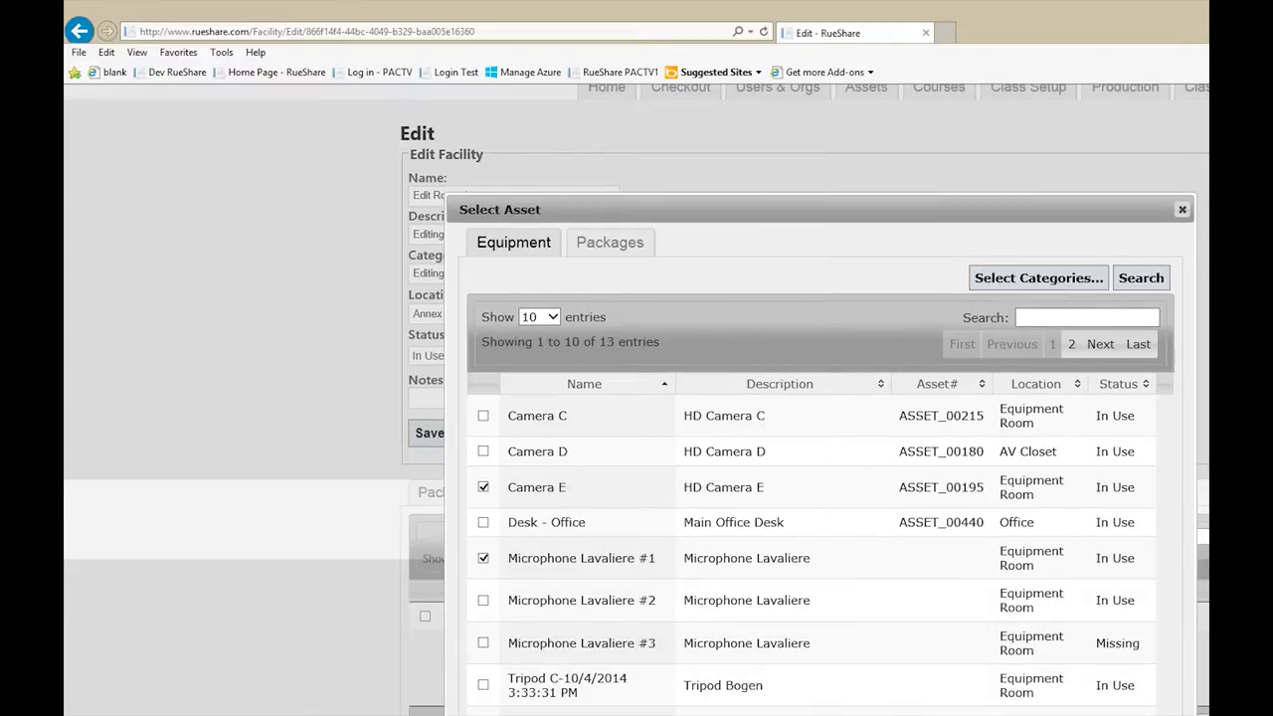
{"action": "left_click", "coordinate": [475, 712]}
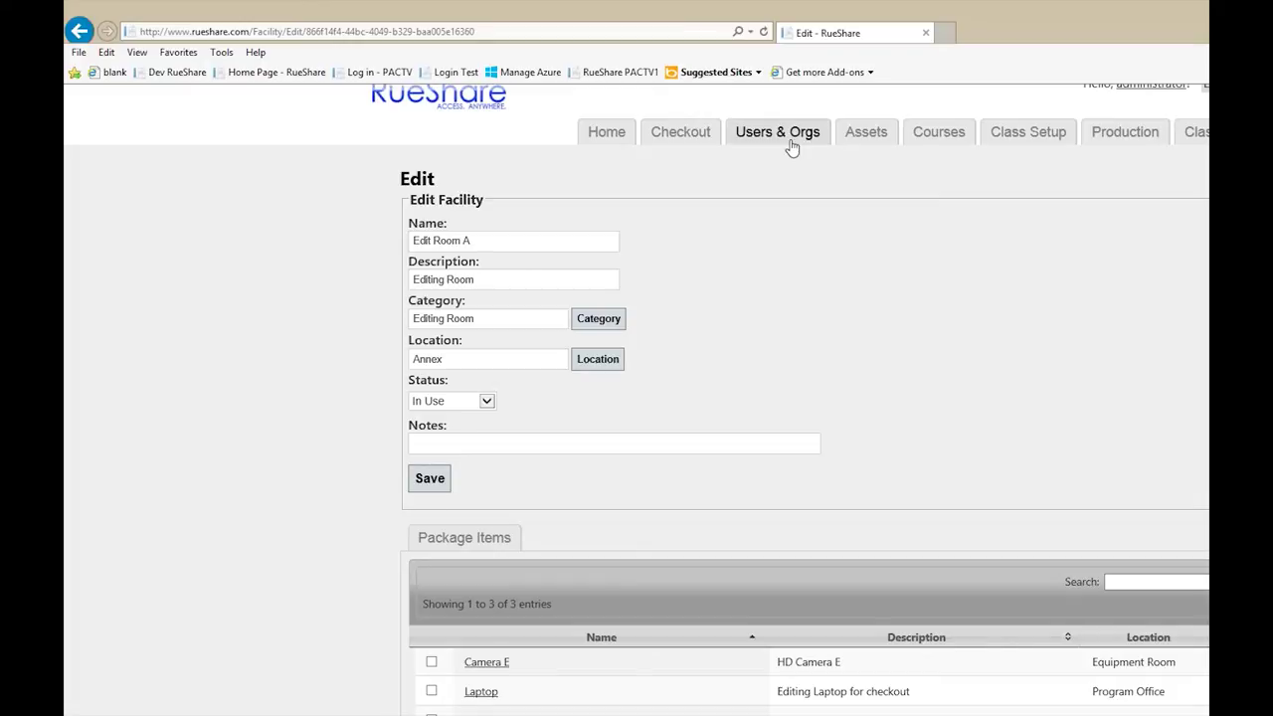
- Open the Camera Kit A package for editing and review its details and package items
{"action": "left_click", "coordinate": [861, 139]}
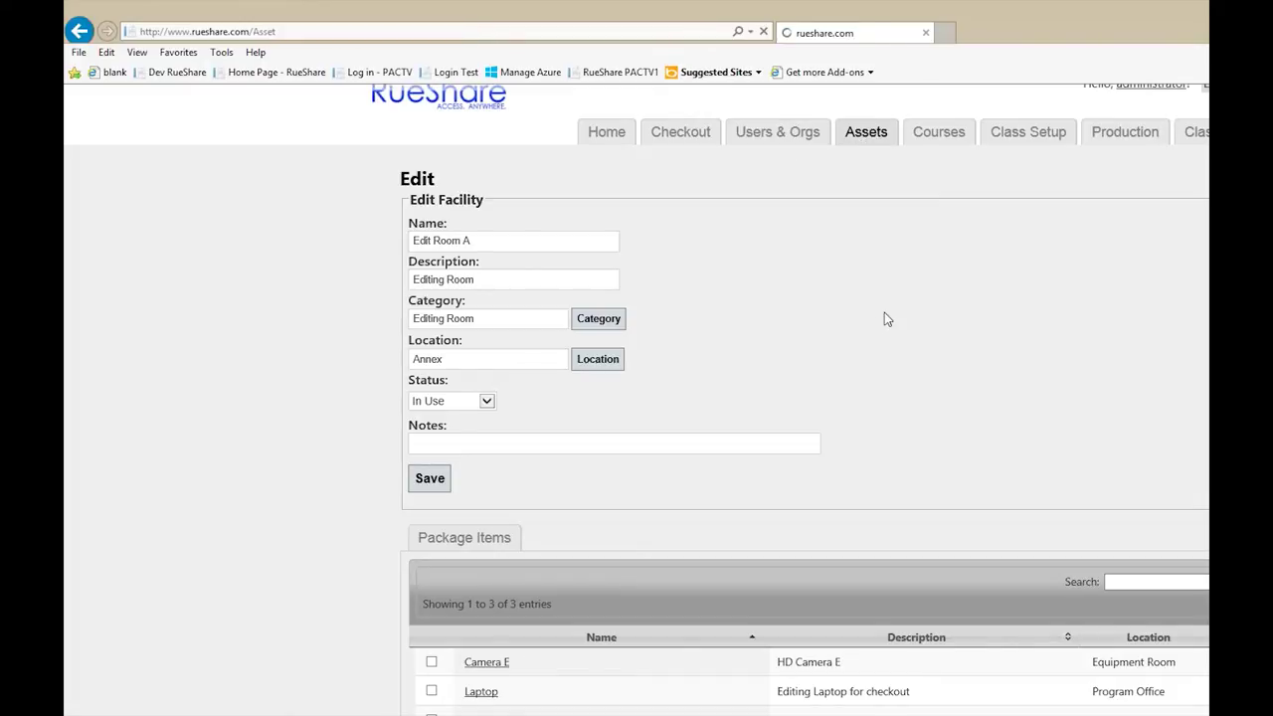
{"action": "left_click", "coordinate": [621, 194]}
{"action": "left_click", "coordinate": [1099, 394]}
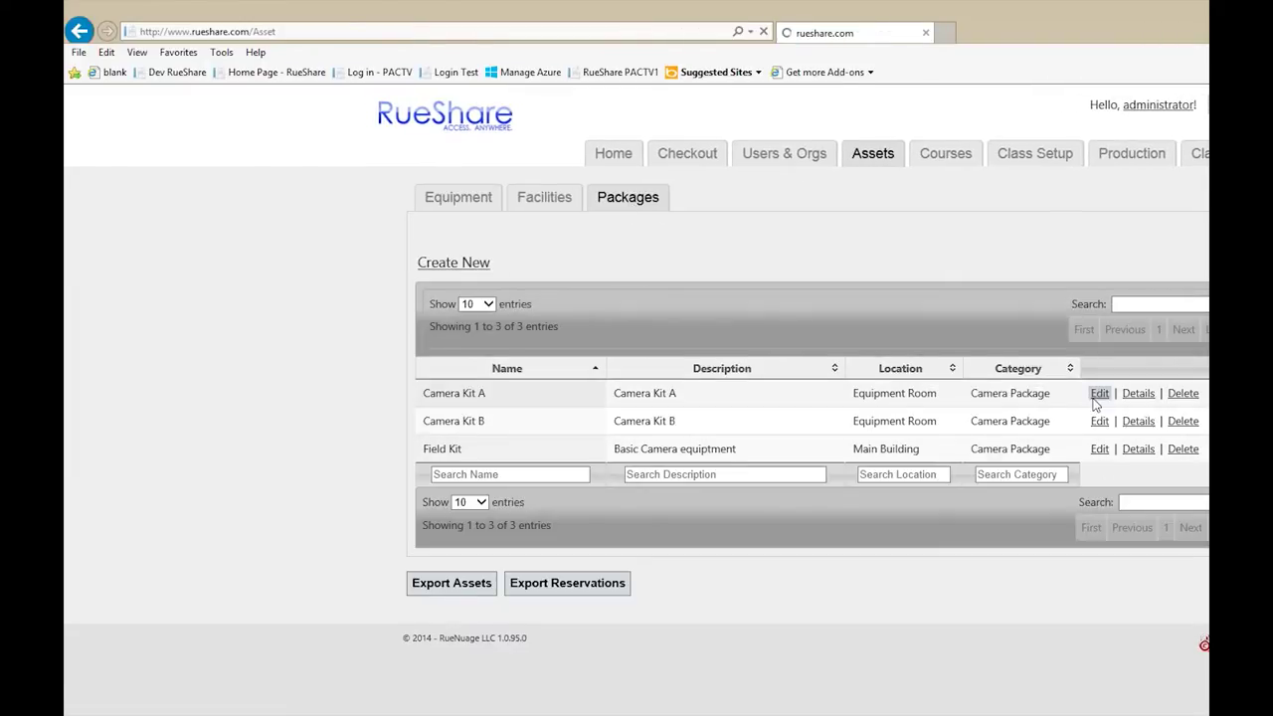
{"action": "scroll", "coordinate": [1060, 428], "scroll_direction": "down", "scroll_amount": 3}
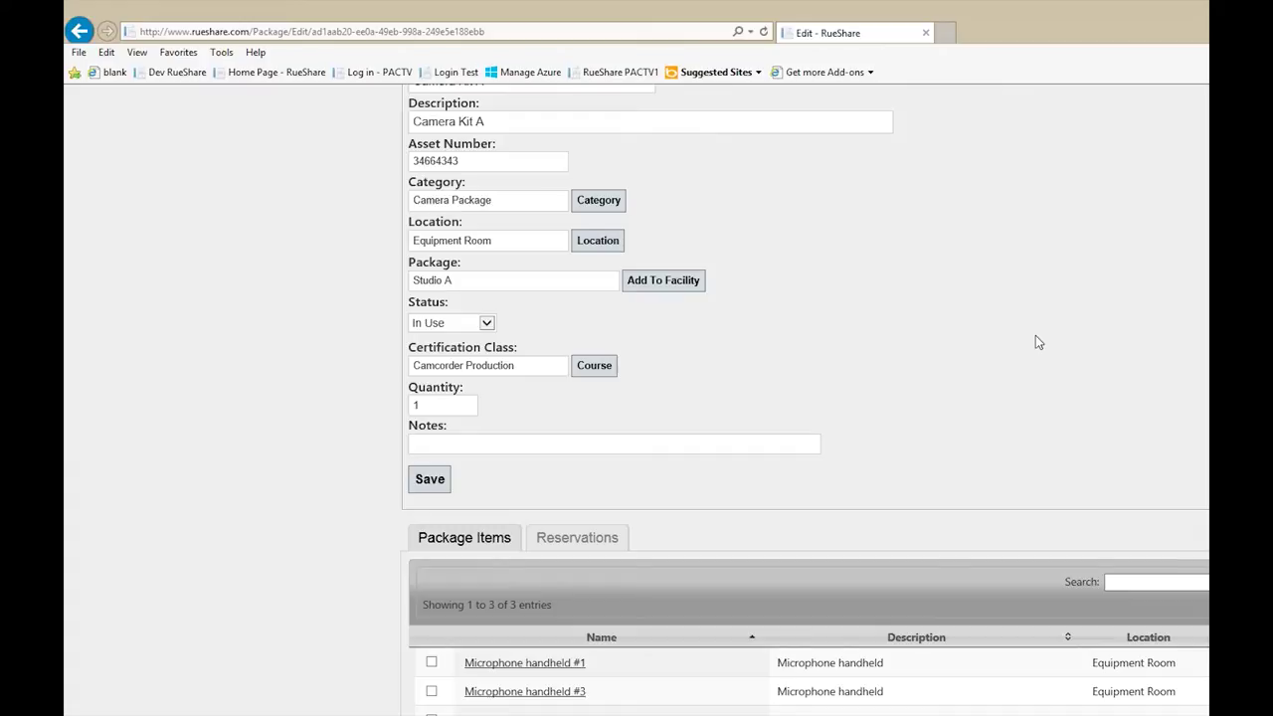
{"action": "scroll", "coordinate": [1035, 342], "scroll_direction": "up", "scroll_amount": 1}
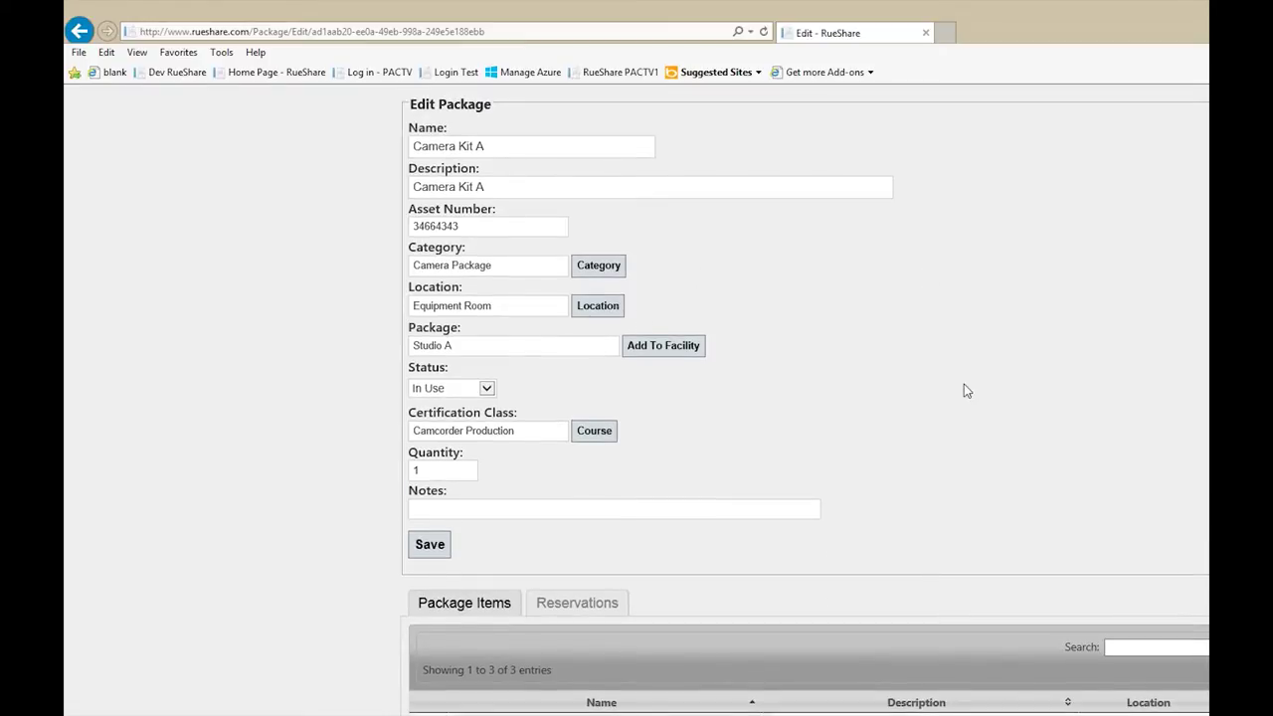
{"action": "scroll", "coordinate": [945, 392], "scroll_direction": "up", "scroll_amount": 1}
{"action": "scroll", "coordinate": [945, 392], "scroll_direction": "down", "scroll_amount": 2}
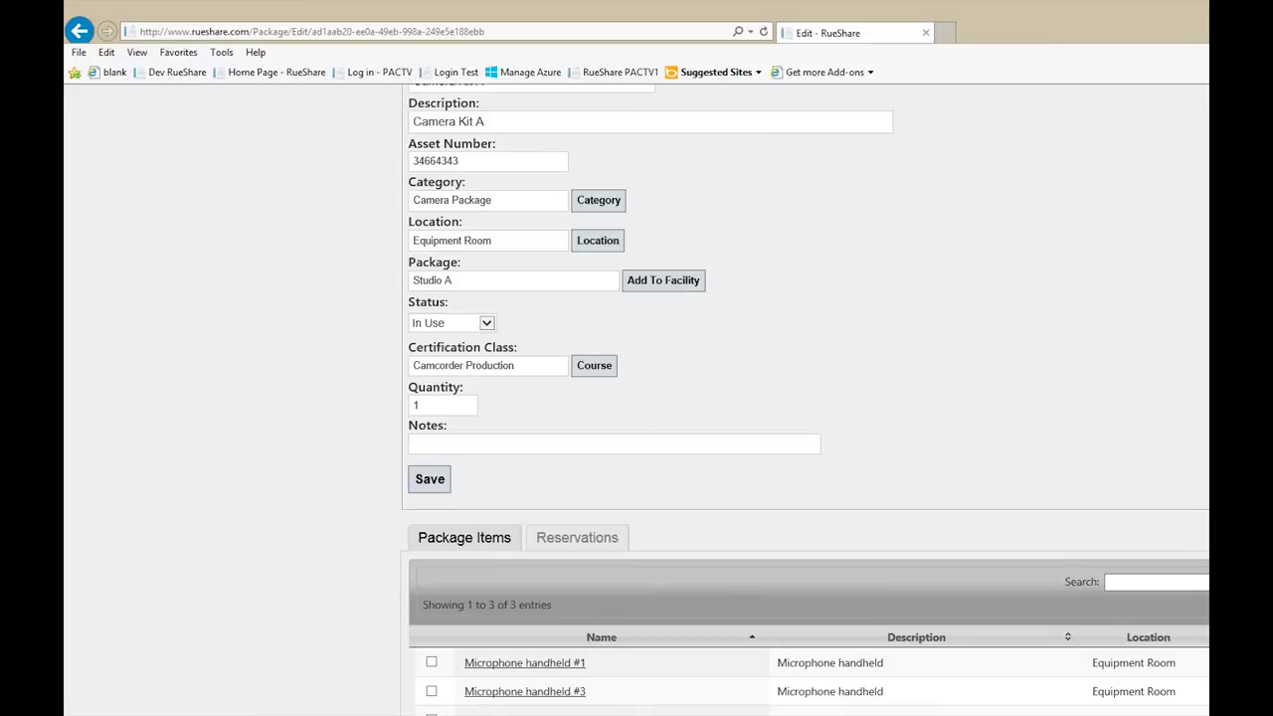
{"action": "scroll", "coordinate": [613, 258], "scroll_direction": "up", "scroll_amount": 1}
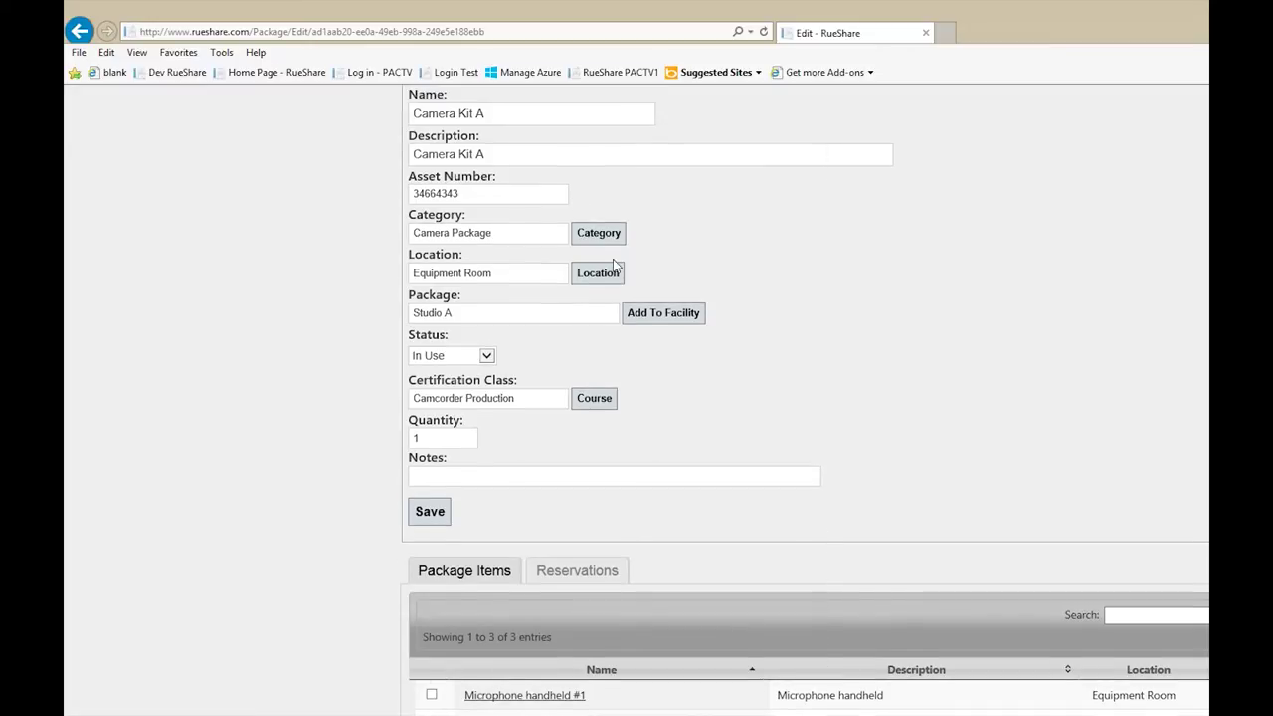
- Check Camera Kit A's facility assignment option without changing it and view the package's reservations
{"action": "left_click", "coordinate": [685, 312]}
{"action": "scroll", "coordinate": [739, 599], "scroll_direction": "down", "scroll_amount": 1}
{"action": "left_click", "coordinate": [584, 536]}
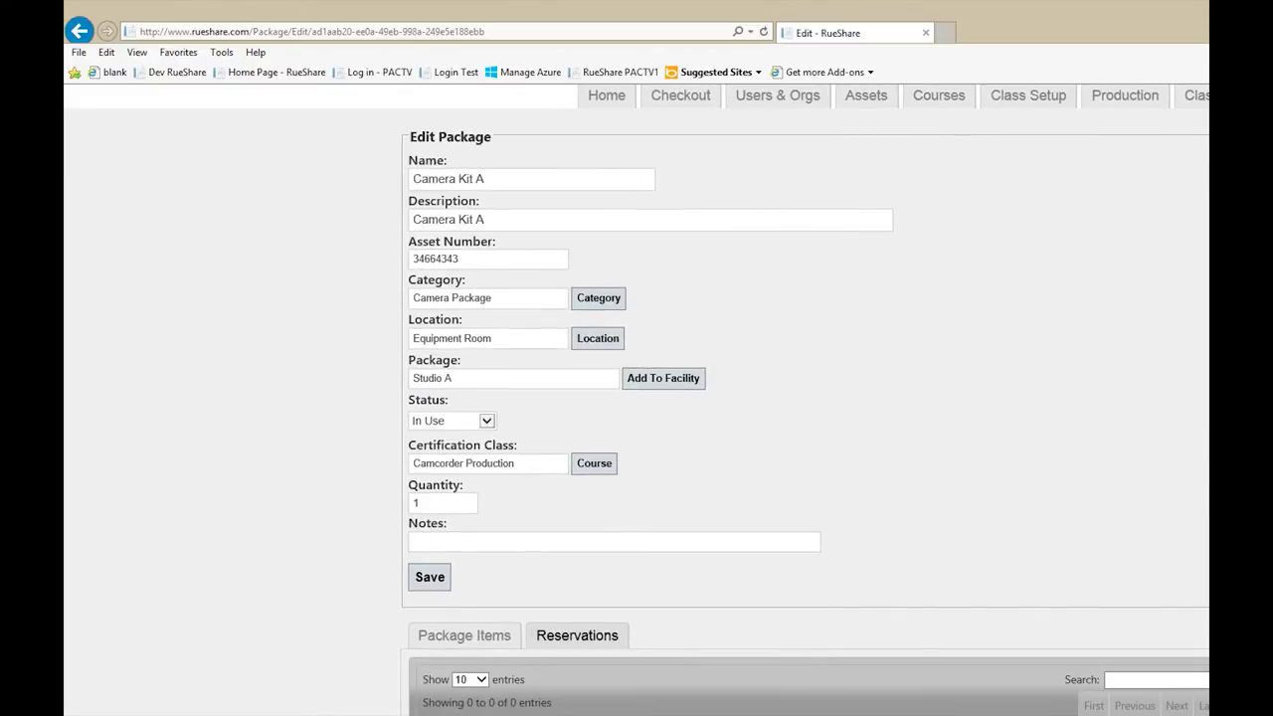
{"action": "scroll", "coordinate": [1170, 462], "scroll_direction": "up", "scroll_amount": 1}
{"action": "scroll", "coordinate": [1099, 458], "scroll_direction": "down", "scroll_amount": 1}
{"action": "scroll", "coordinate": [1077, 474], "scroll_direction": "up", "scroll_amount": 2}
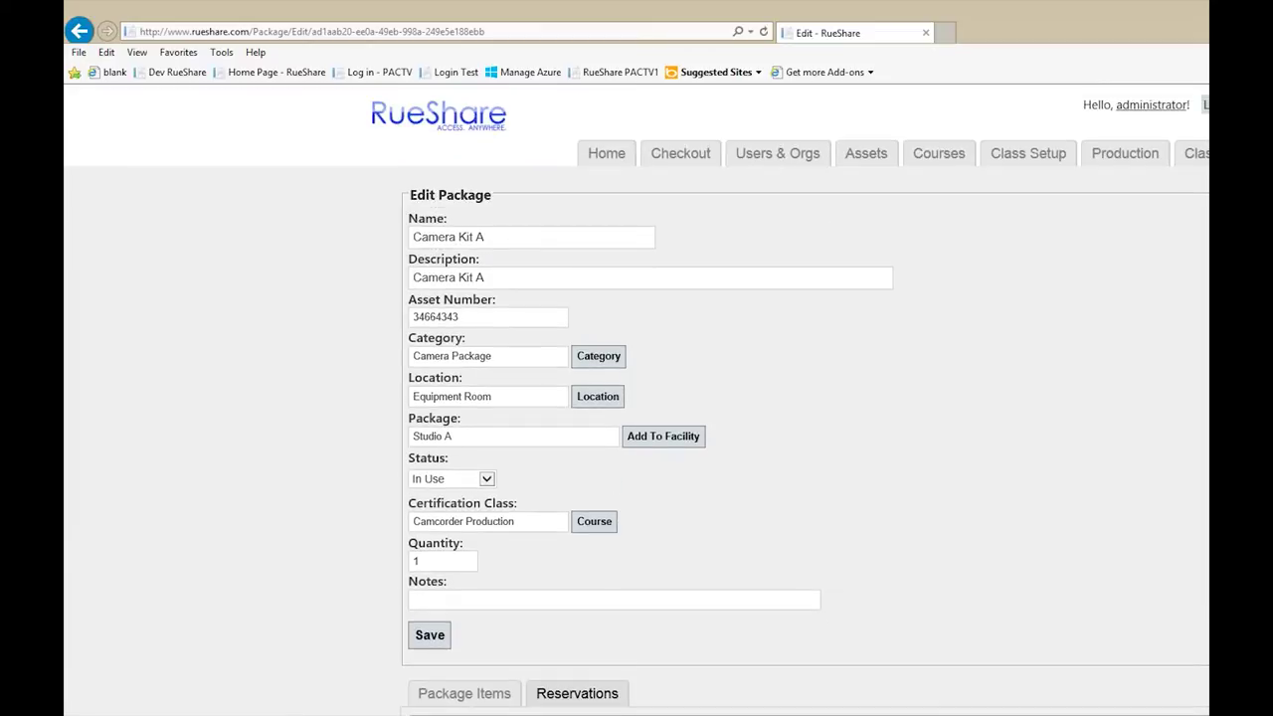
- Open the Advanced Editing course, view the courses selectable as prerequisites without choosing any, and show its certified users
{"action": "left_click", "coordinate": [950, 161]}
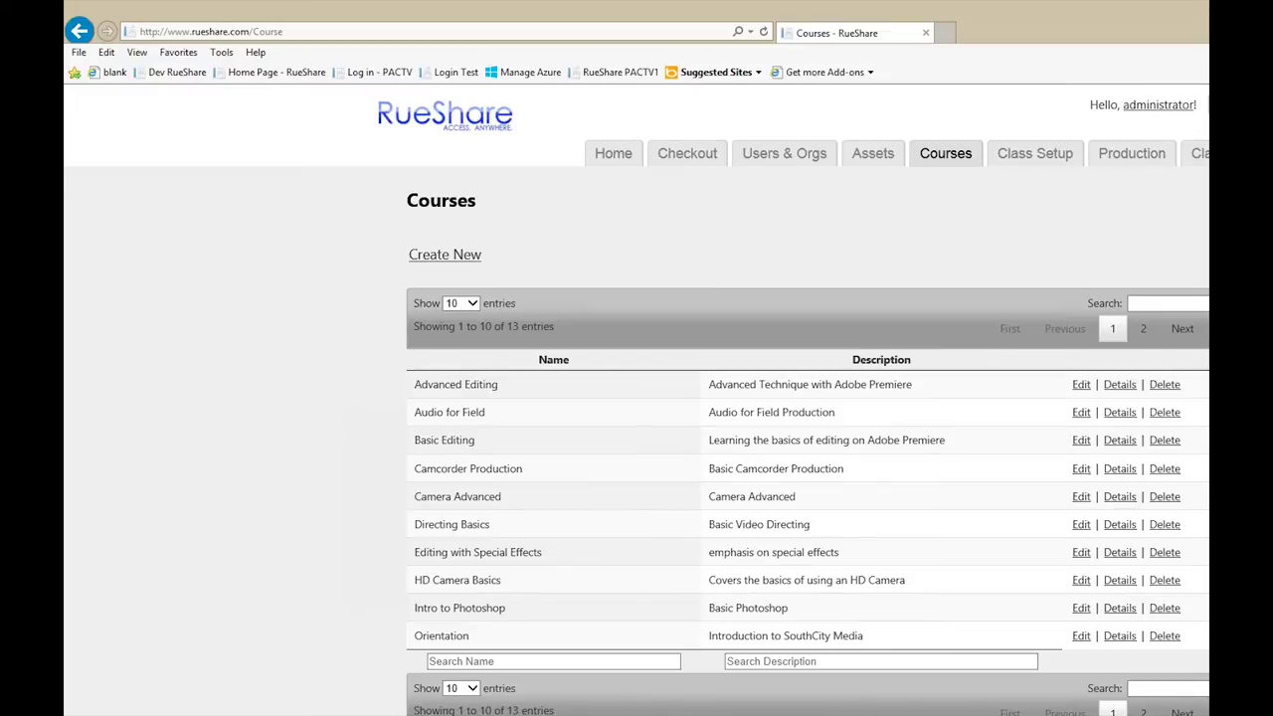
{"action": "left_click", "coordinate": [1081, 385]}
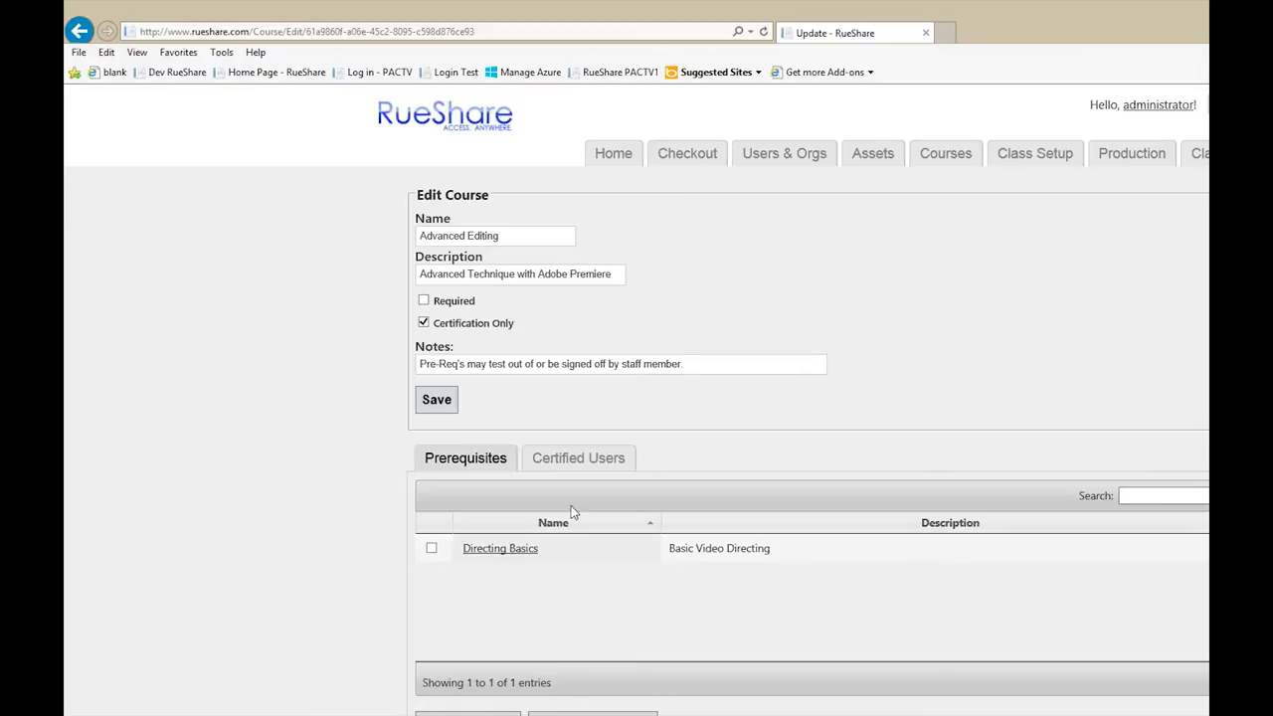
{"action": "left_click", "coordinate": [467, 713]}
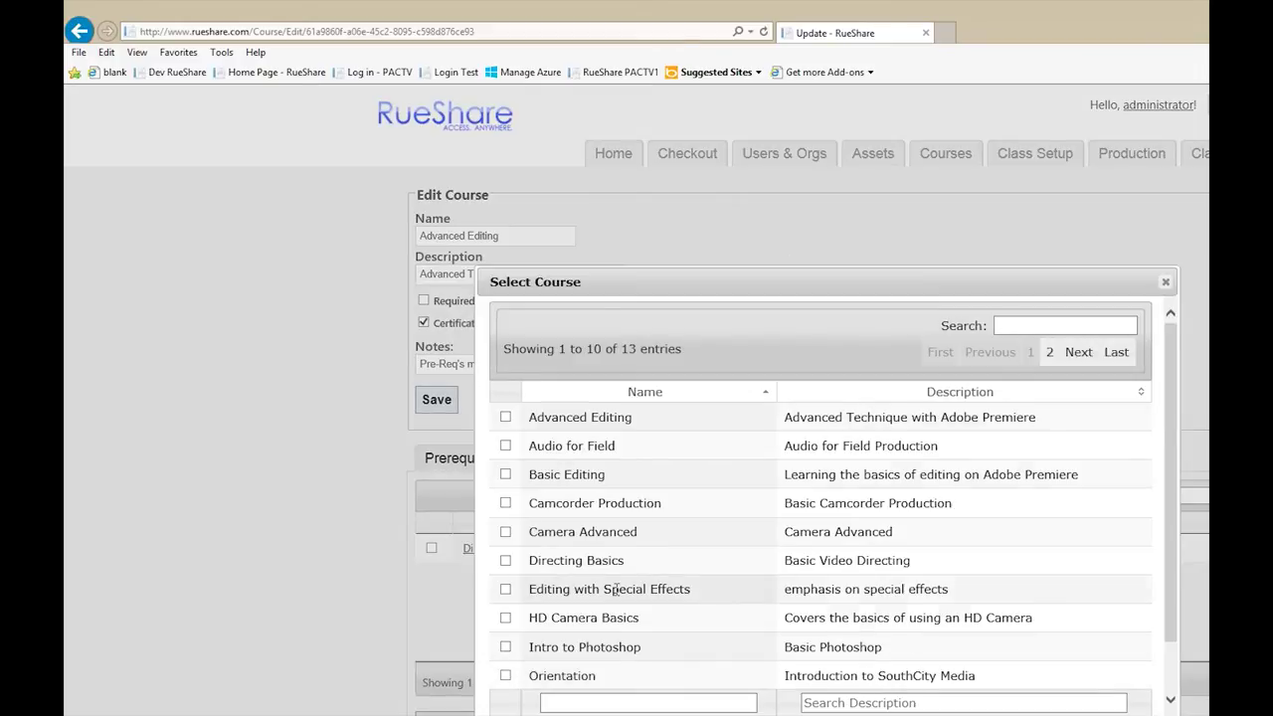
{"action": "key", "text": "Escape"}
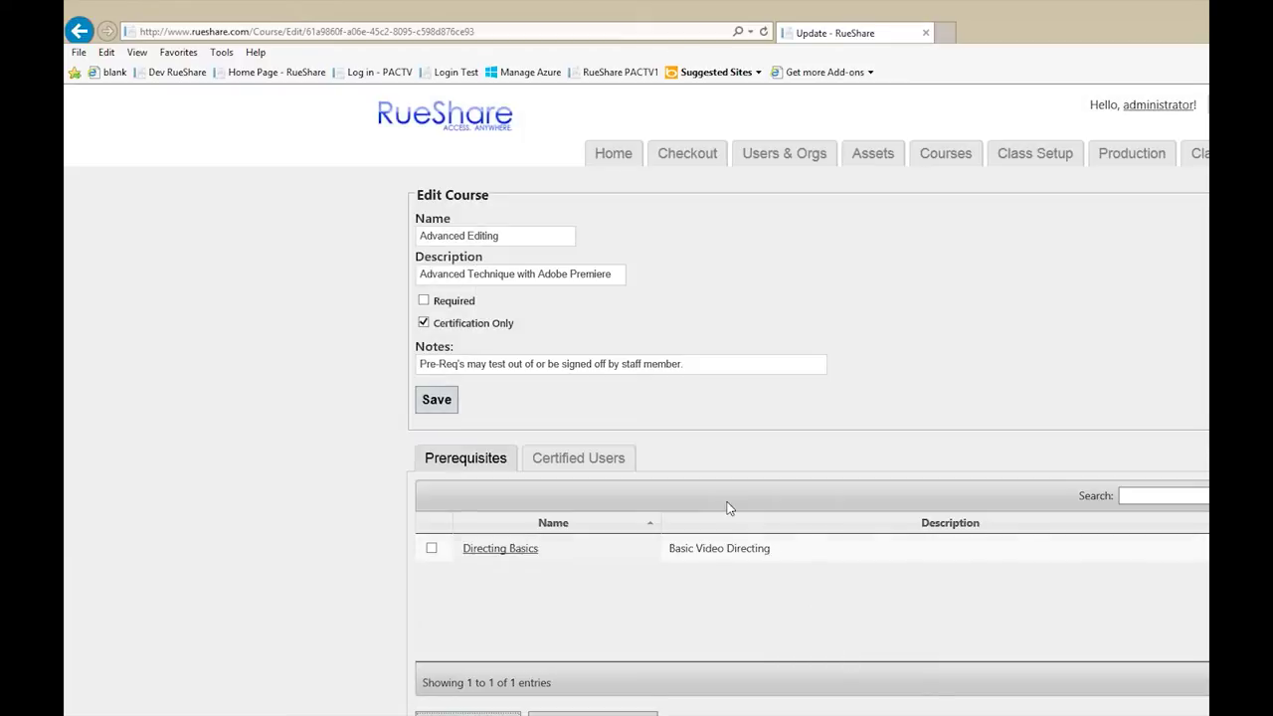
{"action": "left_click", "coordinate": [597, 459]}
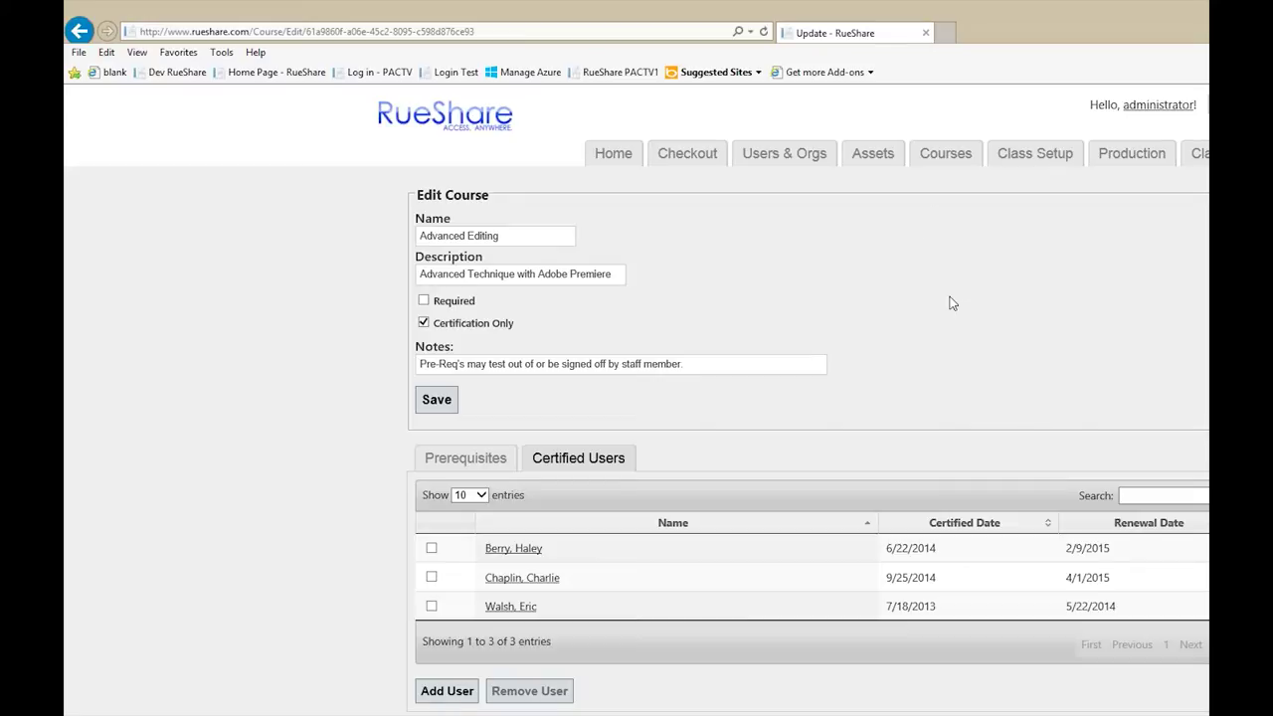
- Open the Studio Production - Advanced class for editing and view its selectable courses, closing the list without changes
{"action": "left_click", "coordinate": [1055, 161]}
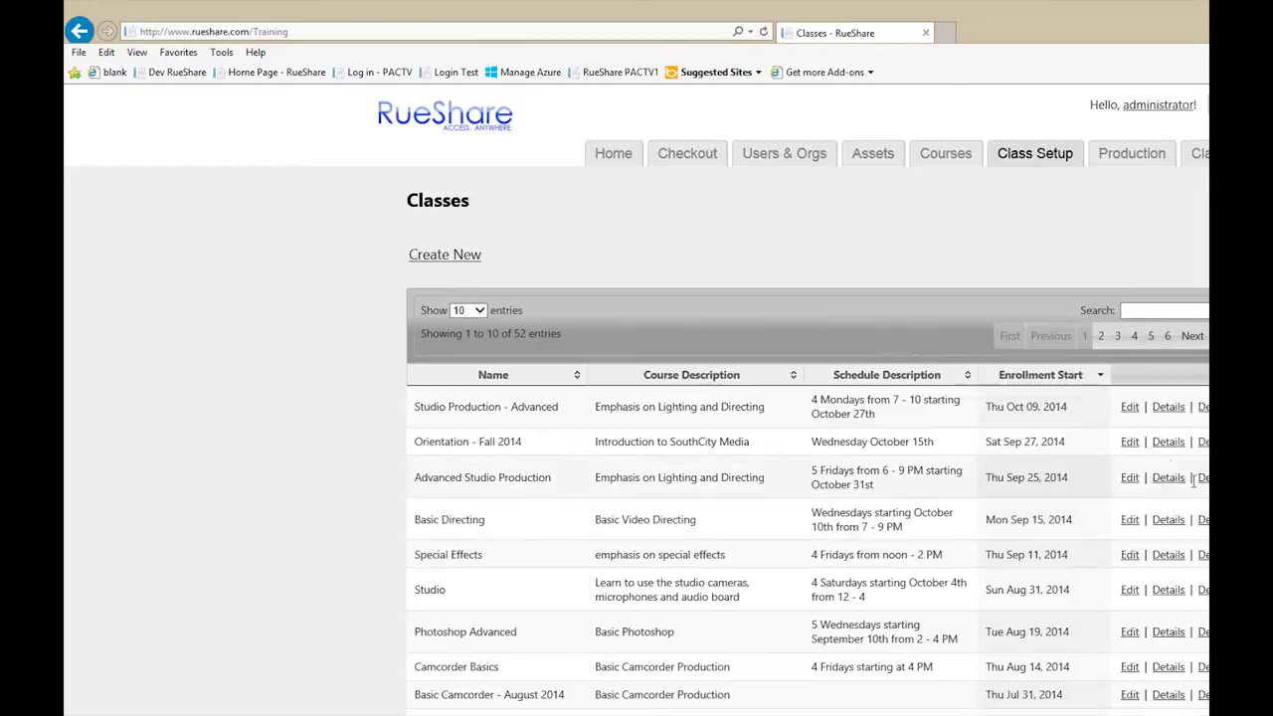
{"action": "left_click", "coordinate": [1129, 408]}
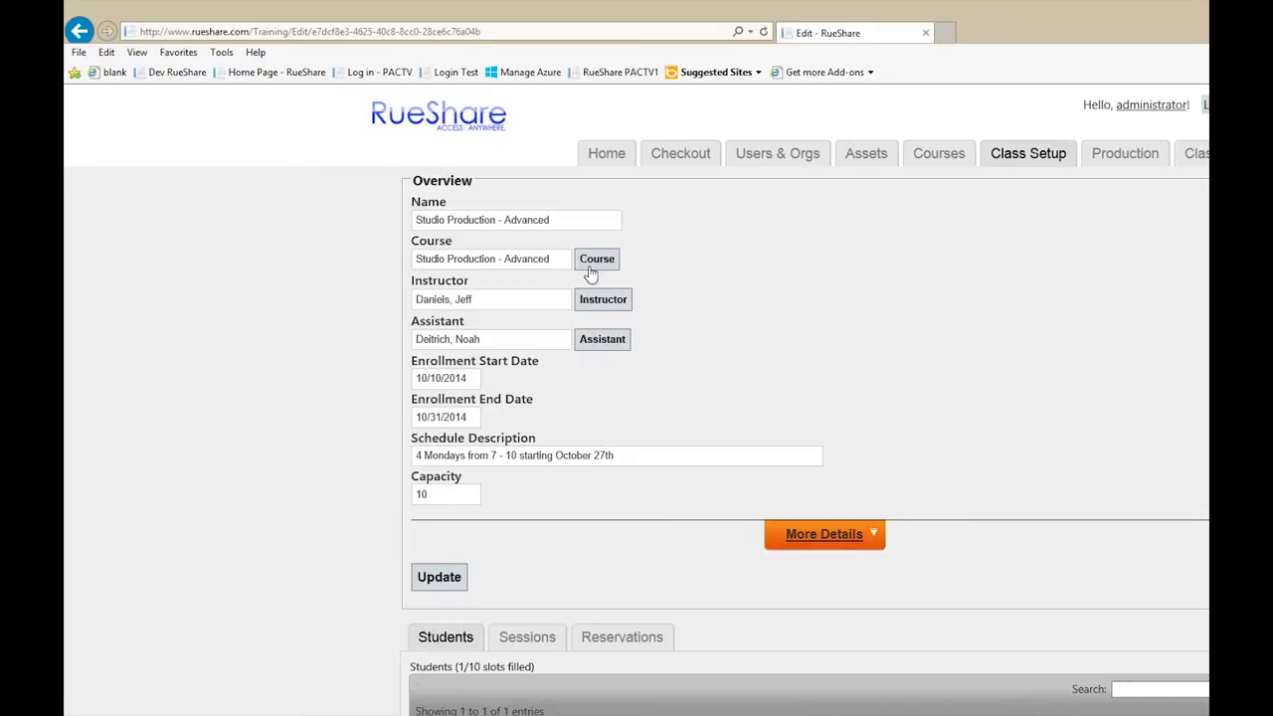
{"action": "left_click", "coordinate": [597, 259]}
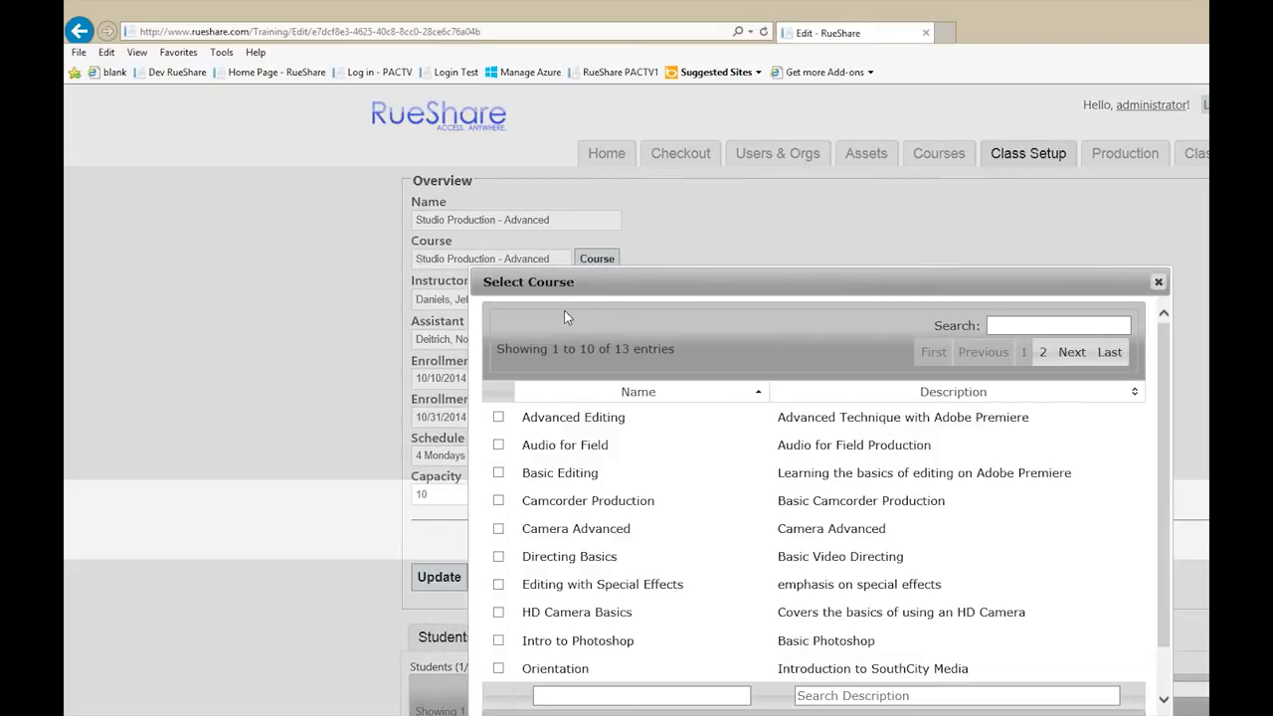
{"action": "key", "text": "Escape"}
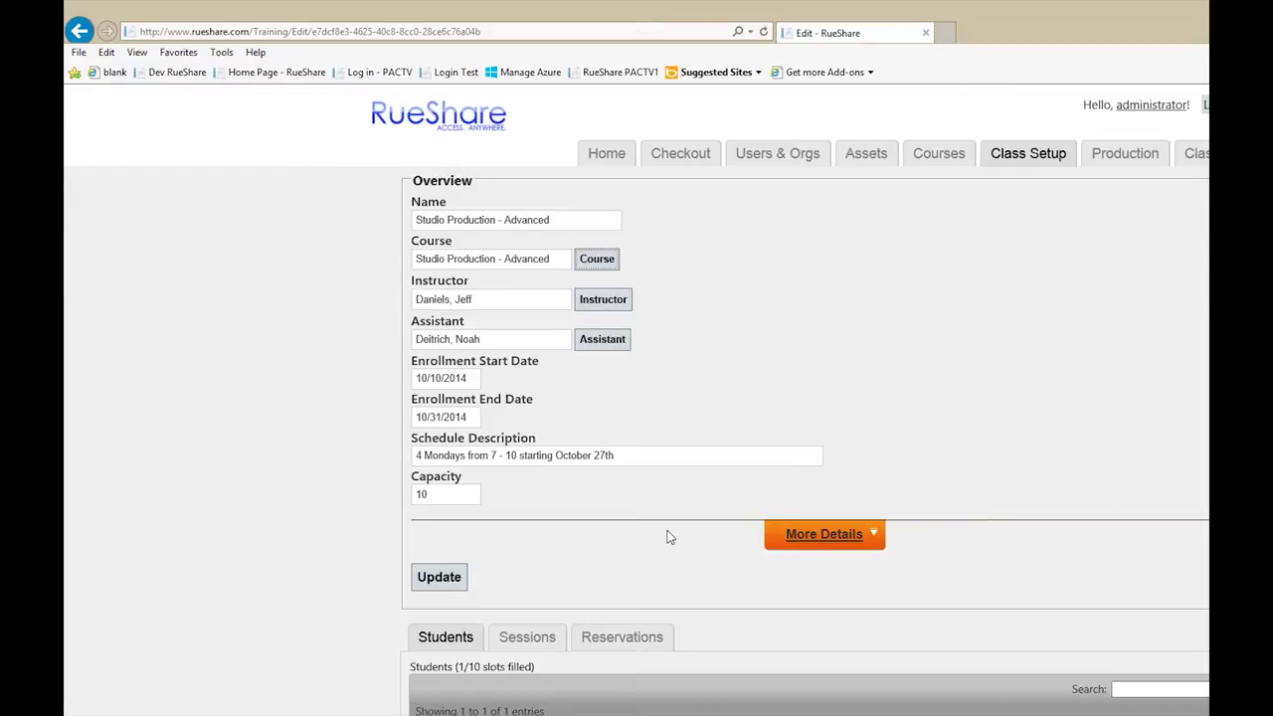
- Review the class's schedule description and expand its additional details, including description, cost and notes
{"action": "triple_click", "coordinate": [627, 448]}
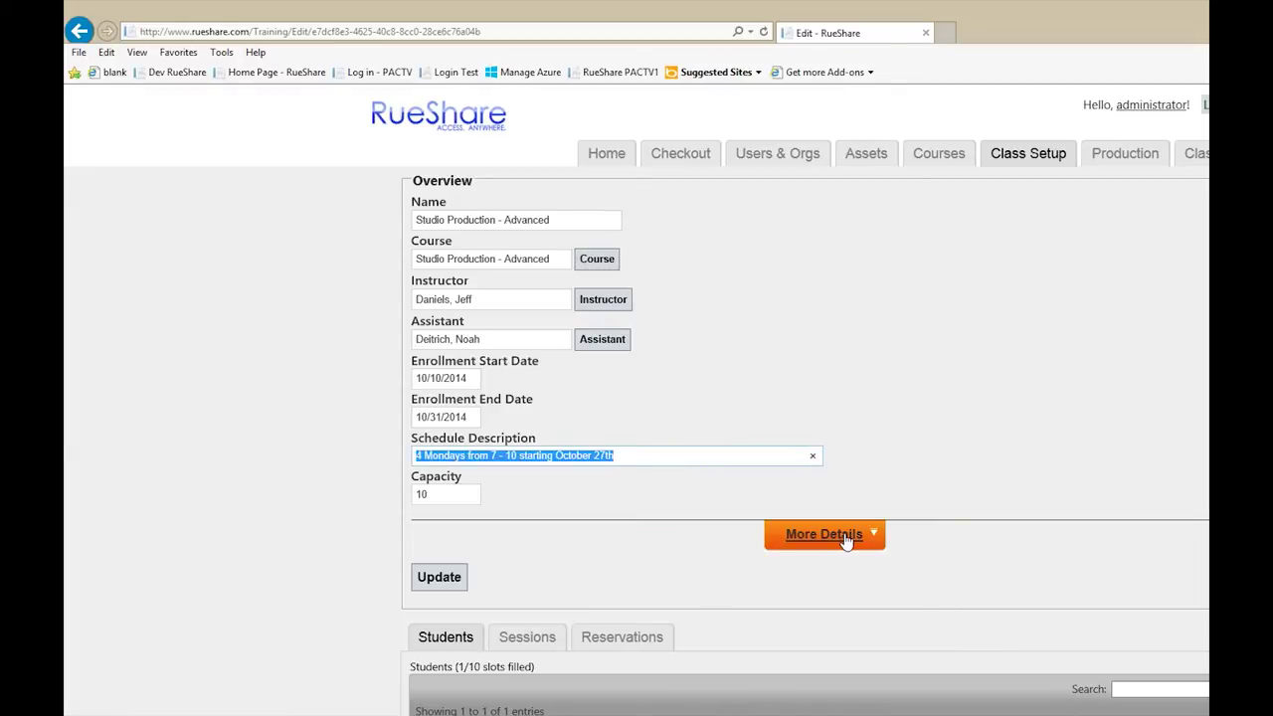
{"action": "left_click", "coordinate": [736, 458]}
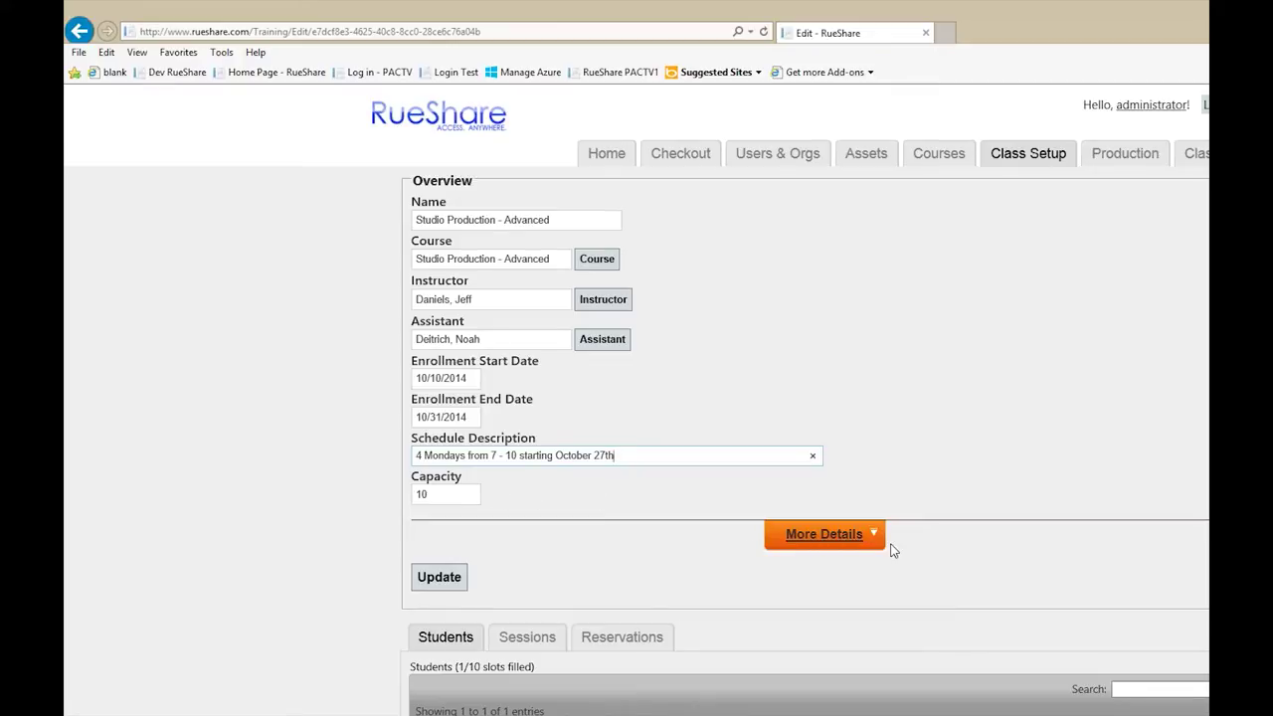
{"action": "left_click", "coordinate": [861, 534]}
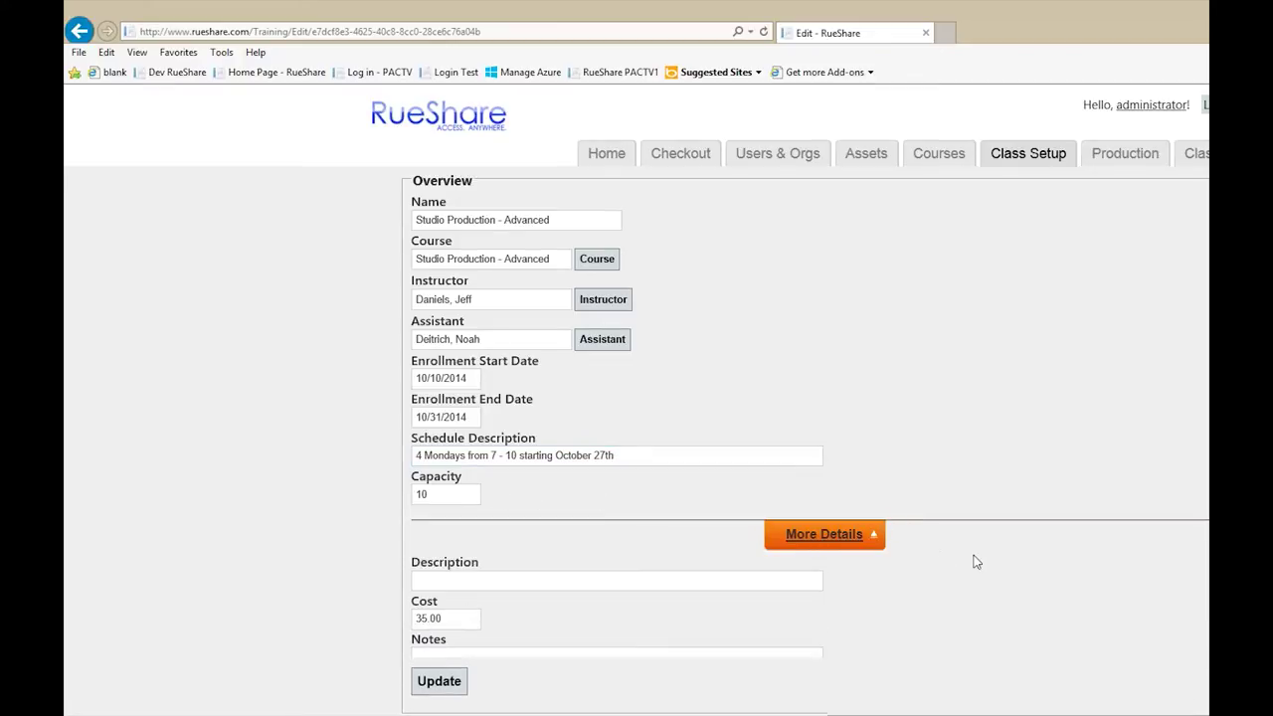
{"action": "scroll", "coordinate": [980, 560], "scroll_direction": "down", "scroll_amount": 2}
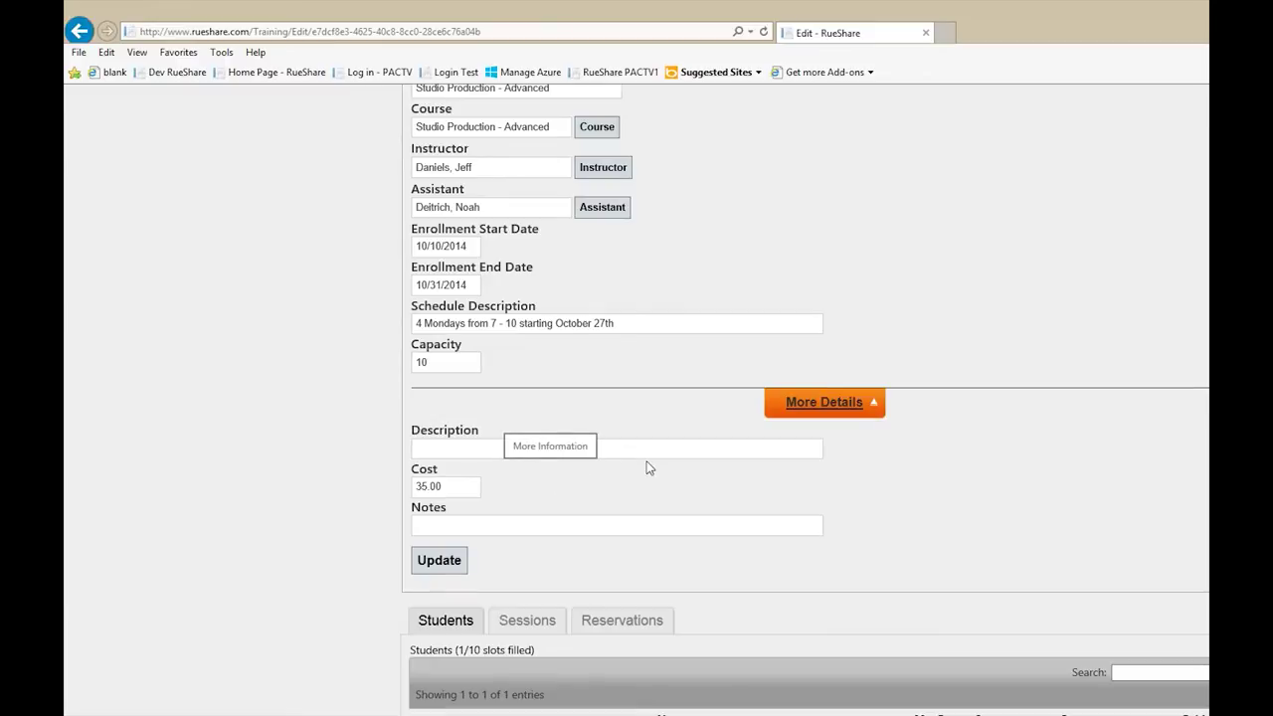
- Collapse the additional details and enroll the third and fourth listed members as students in the Studio Production - Advanced class
{"action": "left_click", "coordinate": [870, 403]}
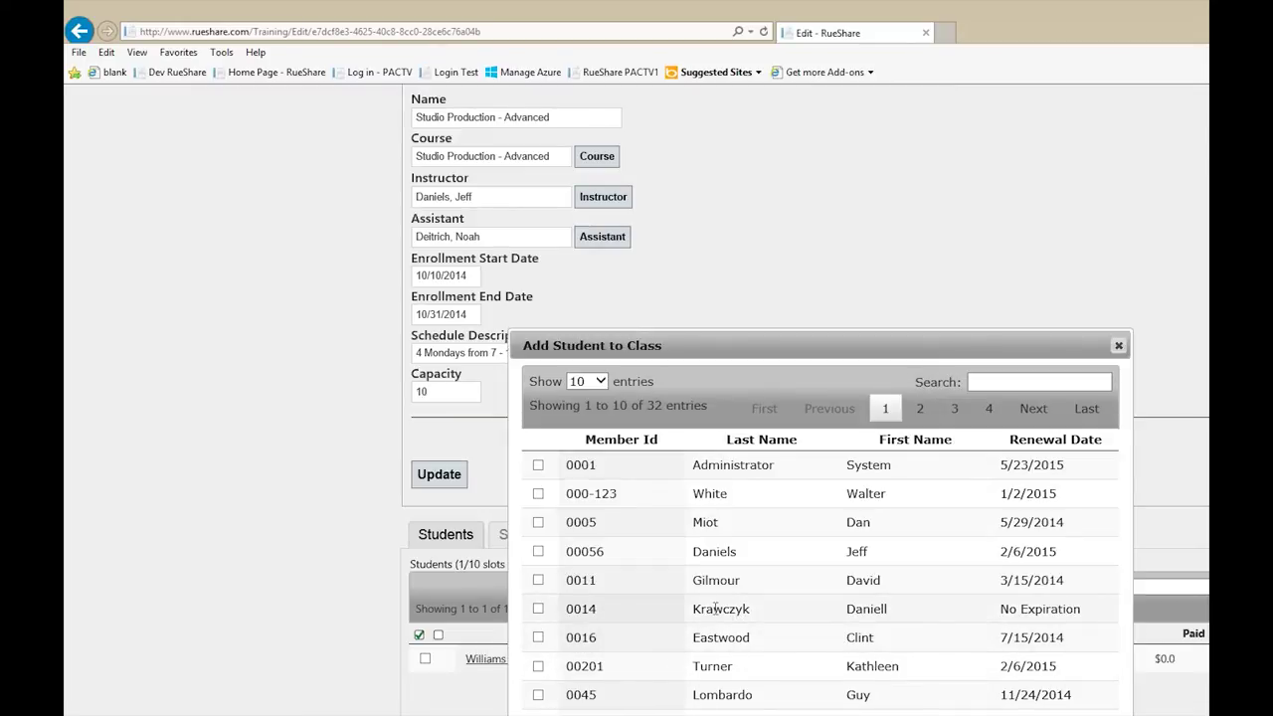
{"action": "left_click", "coordinate": [538, 522]}
{"action": "left_click", "coordinate": [537, 551]}
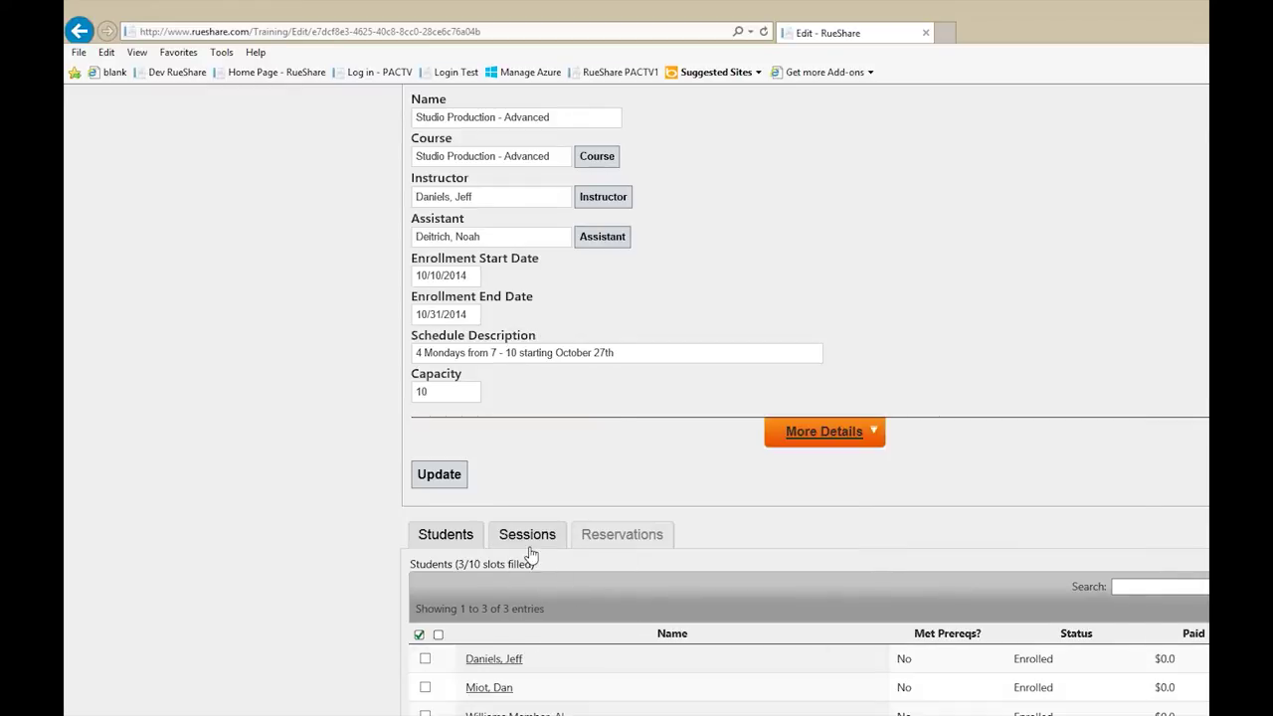
- Show the class's sessions and add a session by marking its time slot in the calendar's day view
{"action": "left_click", "coordinate": [528, 542]}
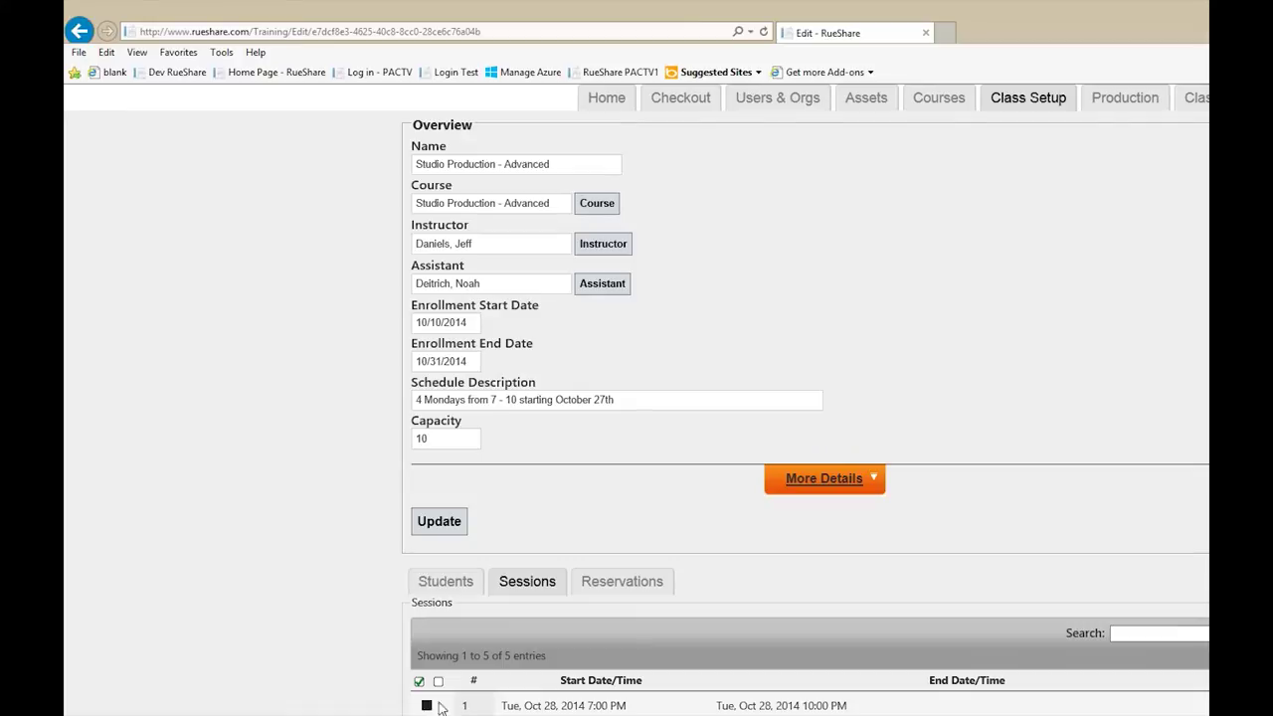
{"action": "scroll", "coordinate": [811, 702], "scroll_direction": "down", "scroll_amount": 1}
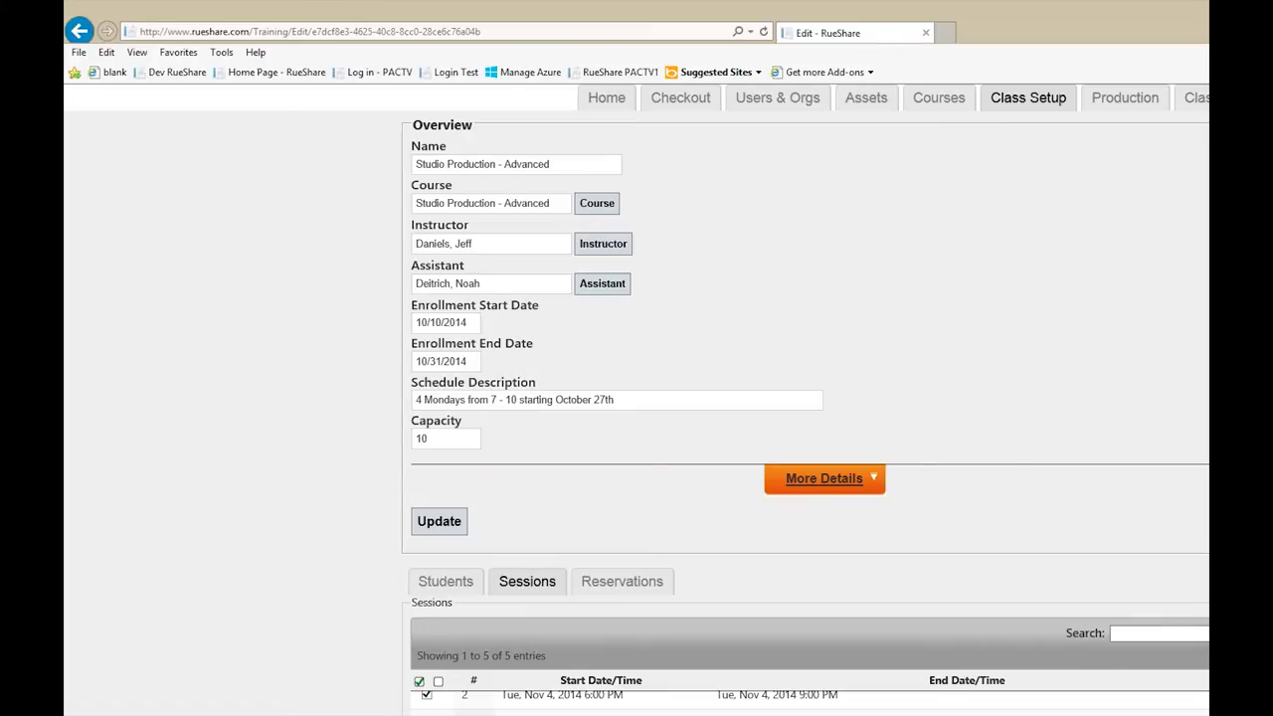
{"action": "left_click", "coordinate": [985, 546]}
{"action": "left_click", "coordinate": [1172, 584]}
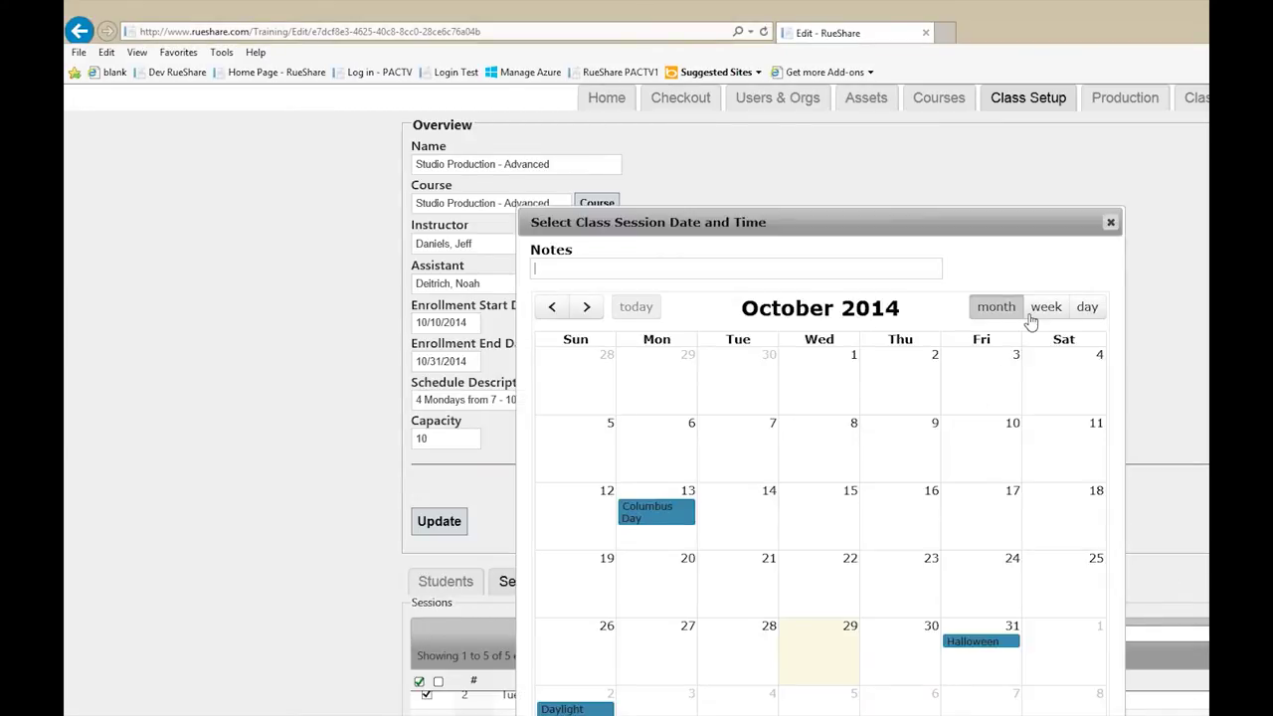
{"action": "left_click", "coordinate": [1084, 307]}
{"action": "left_click_drag", "start_coordinate": [757, 416], "coordinate": [758, 469]}
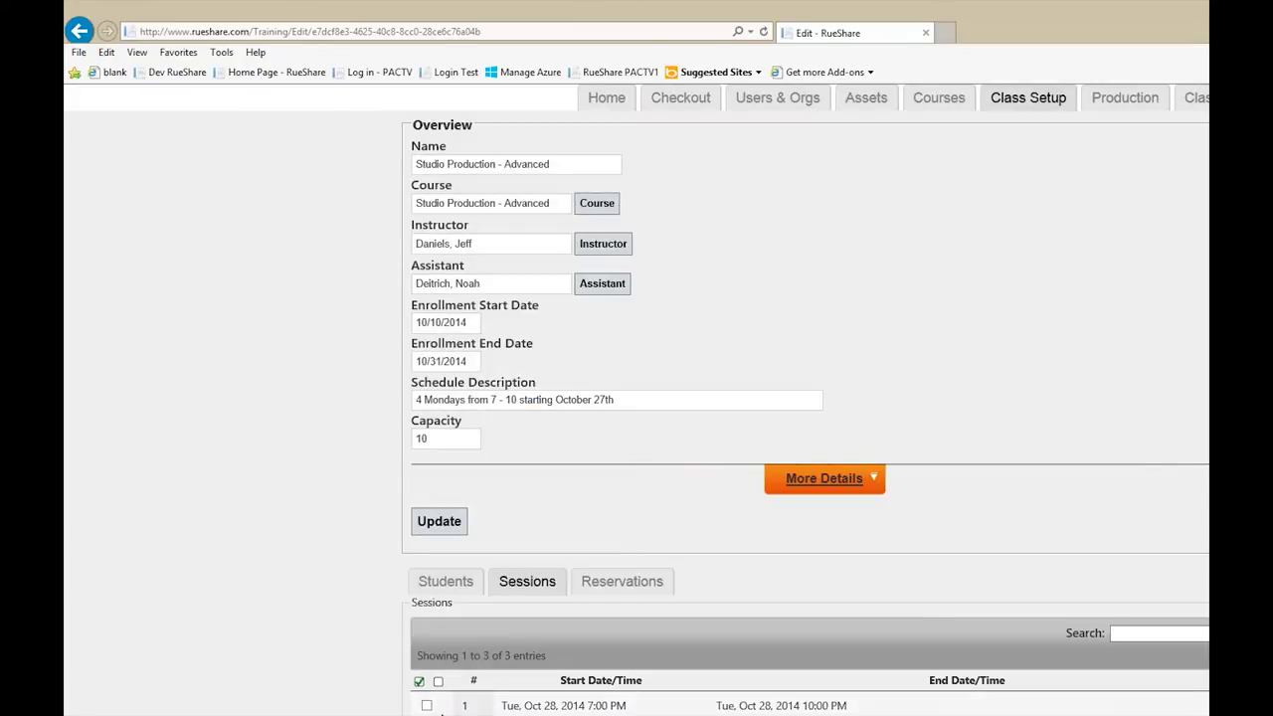
- Duplicate the first session (Oct 28) with its reservations 3 times at an interval of 1 day
{"action": "left_click", "coordinate": [427, 705]}
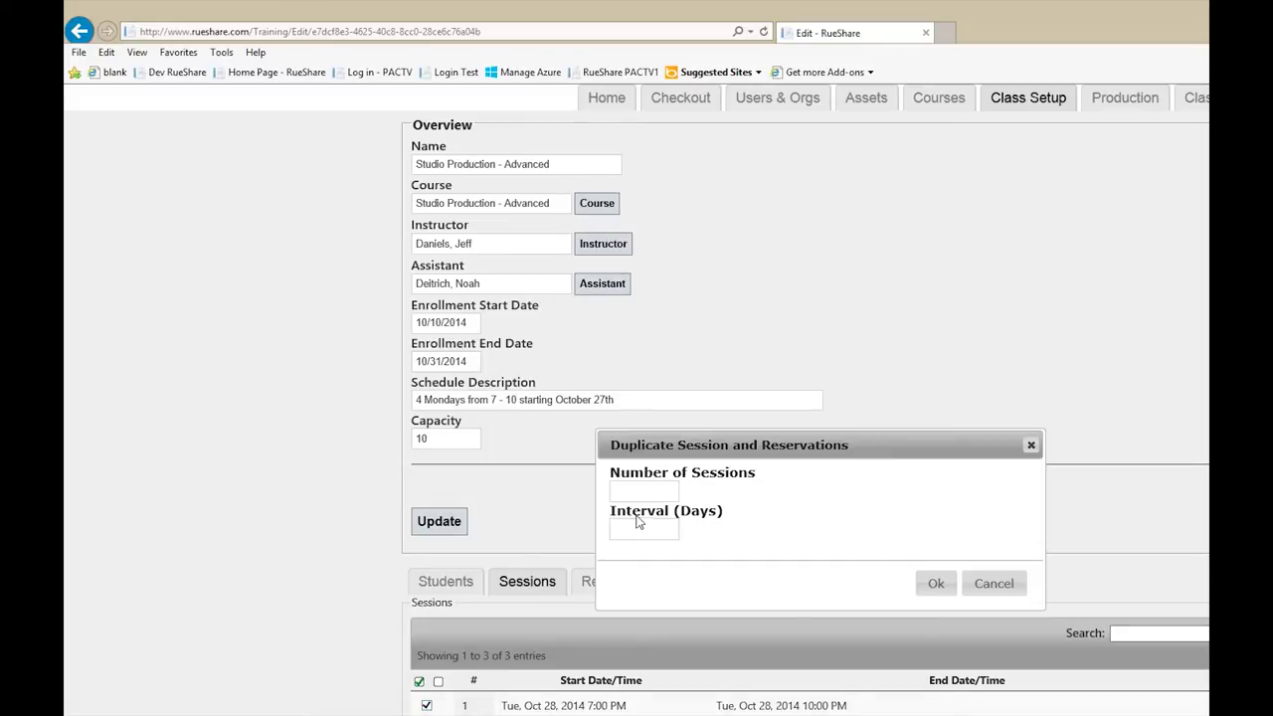
{"action": "type", "text": "3"}
{"action": "left_click", "coordinate": [668, 529]}
{"action": "type", "text": "1"}
{"action": "left_click", "coordinate": [930, 583]}
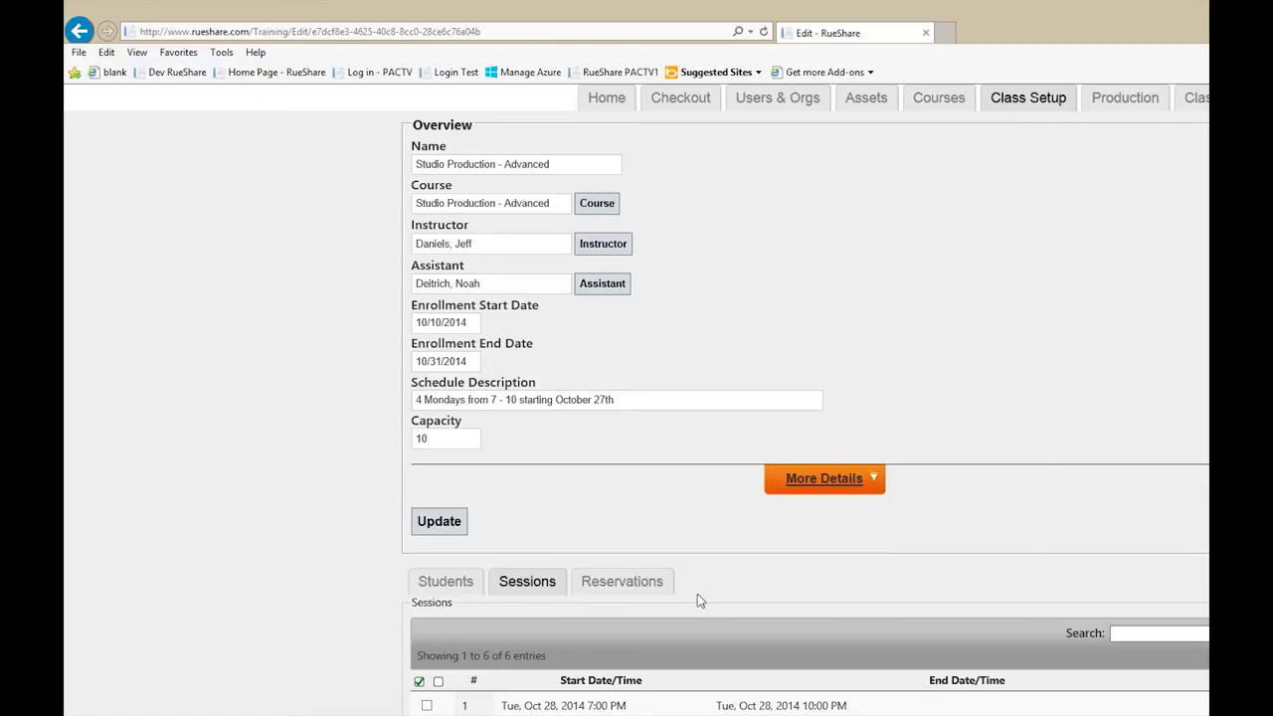
- View the class's reservations for Session 1 and Session 4
{"action": "left_click", "coordinate": [633, 583]}
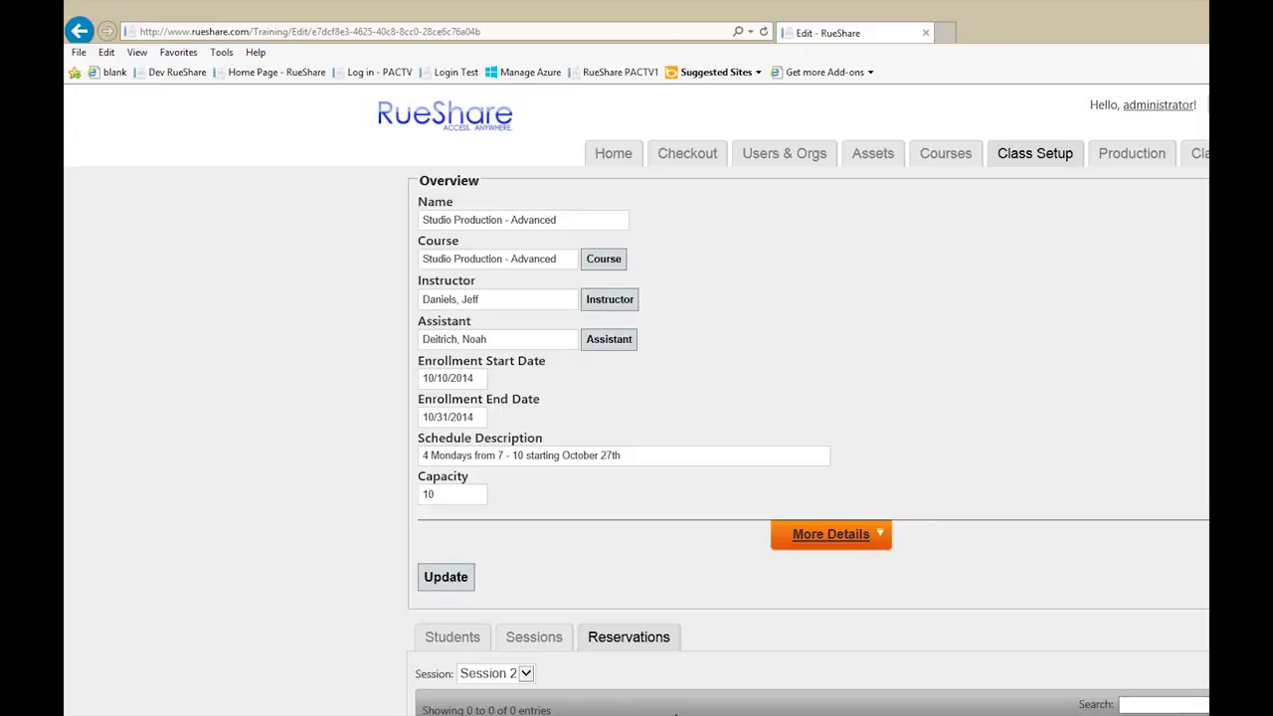
{"action": "left_click", "coordinate": [497, 673]}
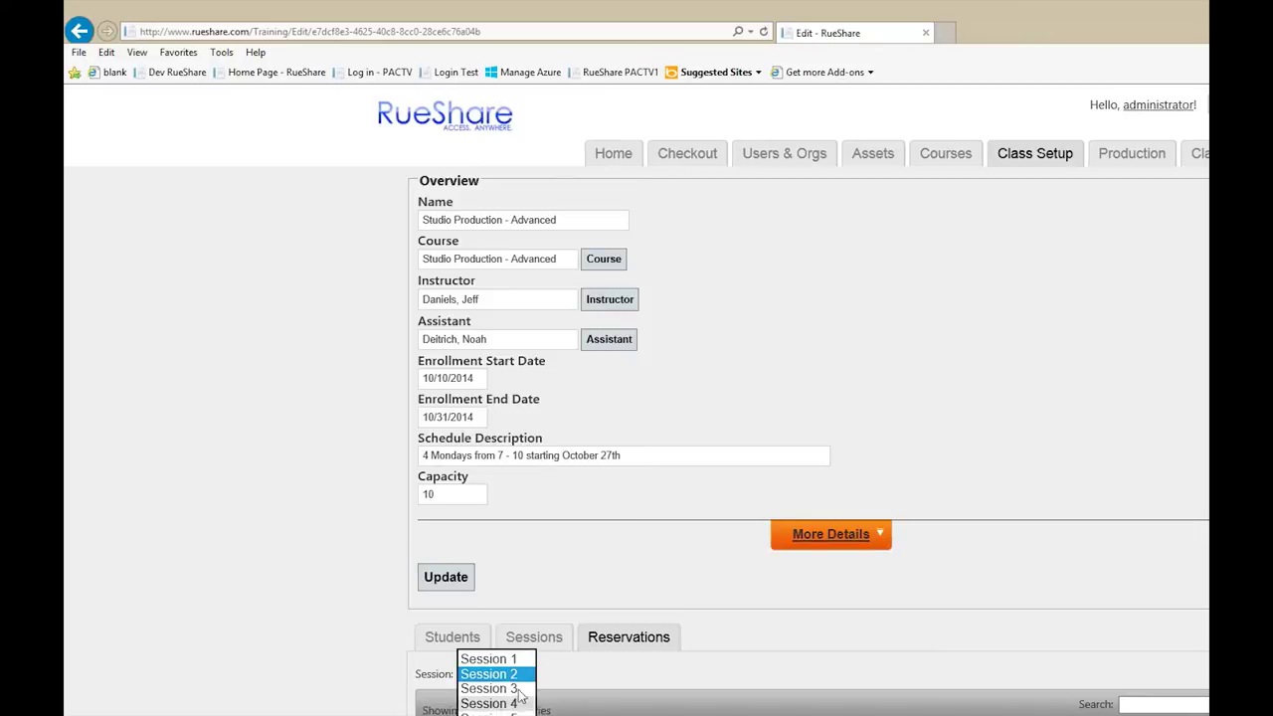
{"action": "left_click", "coordinate": [490, 658]}
{"action": "left_click", "coordinate": [512, 679]}
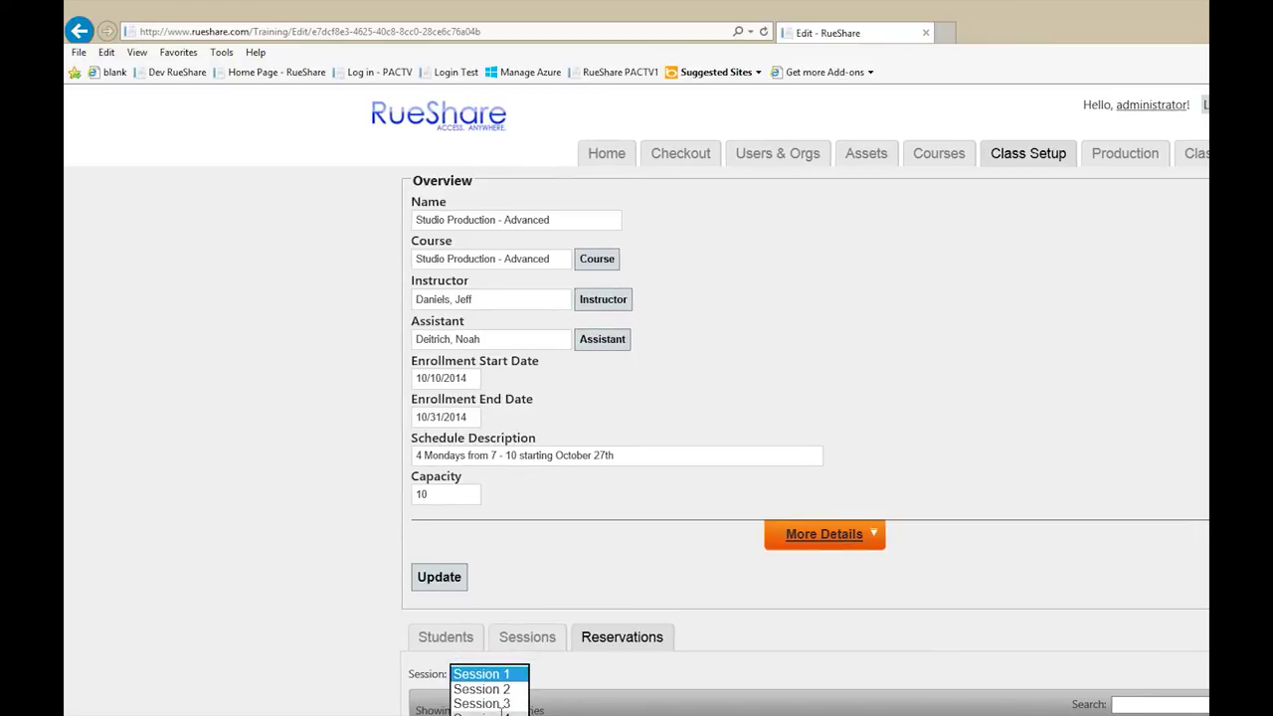
{"action": "left_click", "coordinate": [482, 712]}
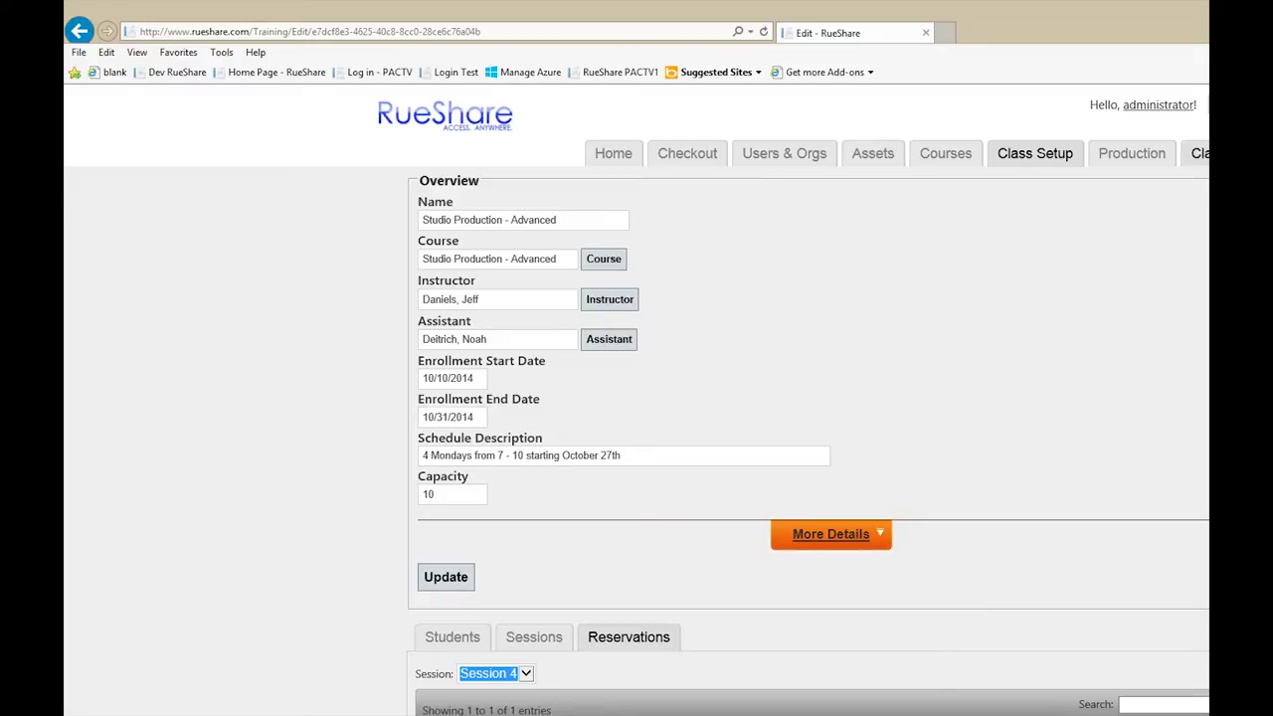
- Open the Back Roads of the South Shore production for editing and look through its list of reservations
{"action": "left_click", "coordinate": [1123, 159]}
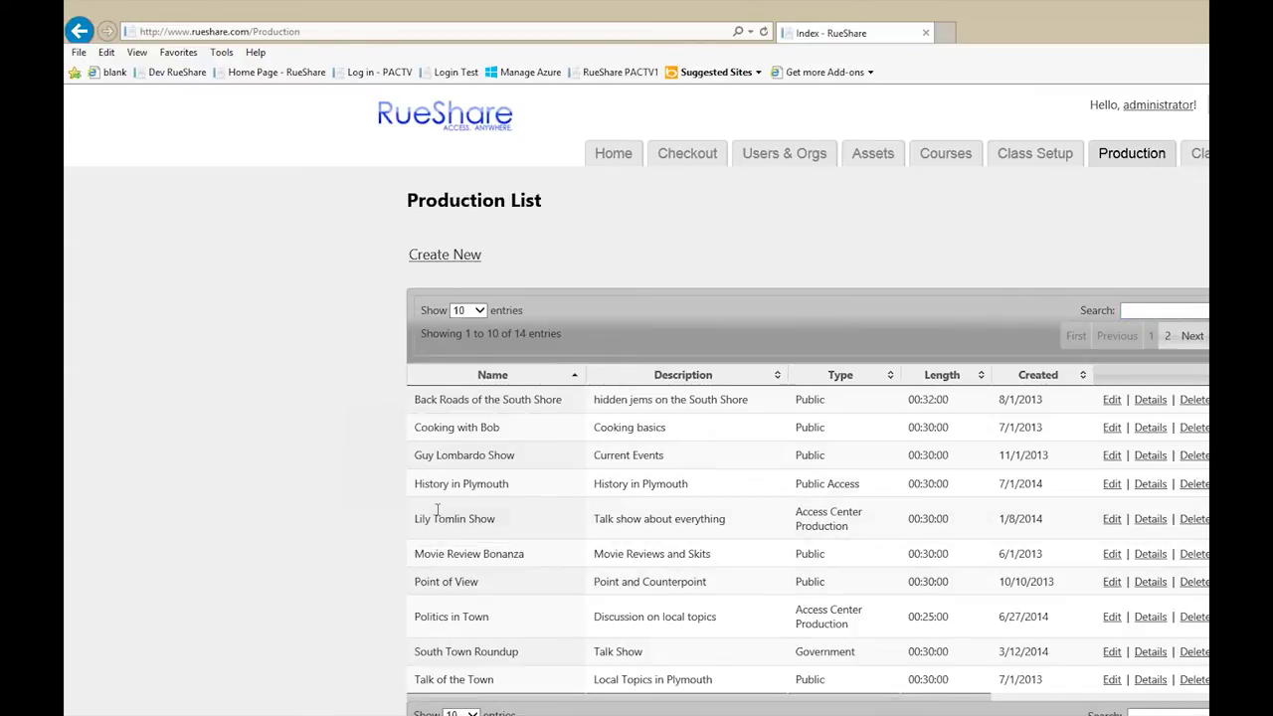
{"action": "left_click", "coordinate": [1111, 399]}
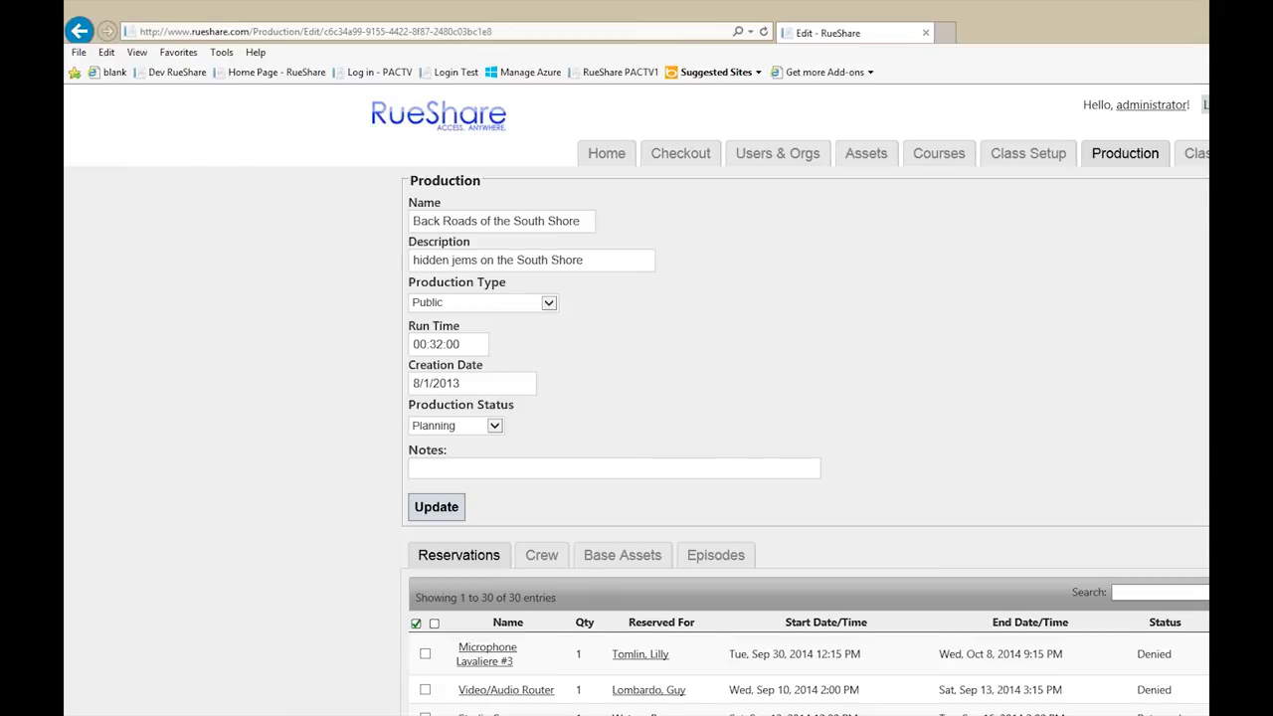
{"action": "scroll", "coordinate": [637, 398], "scroll_direction": "down", "scroll_amount": 3}
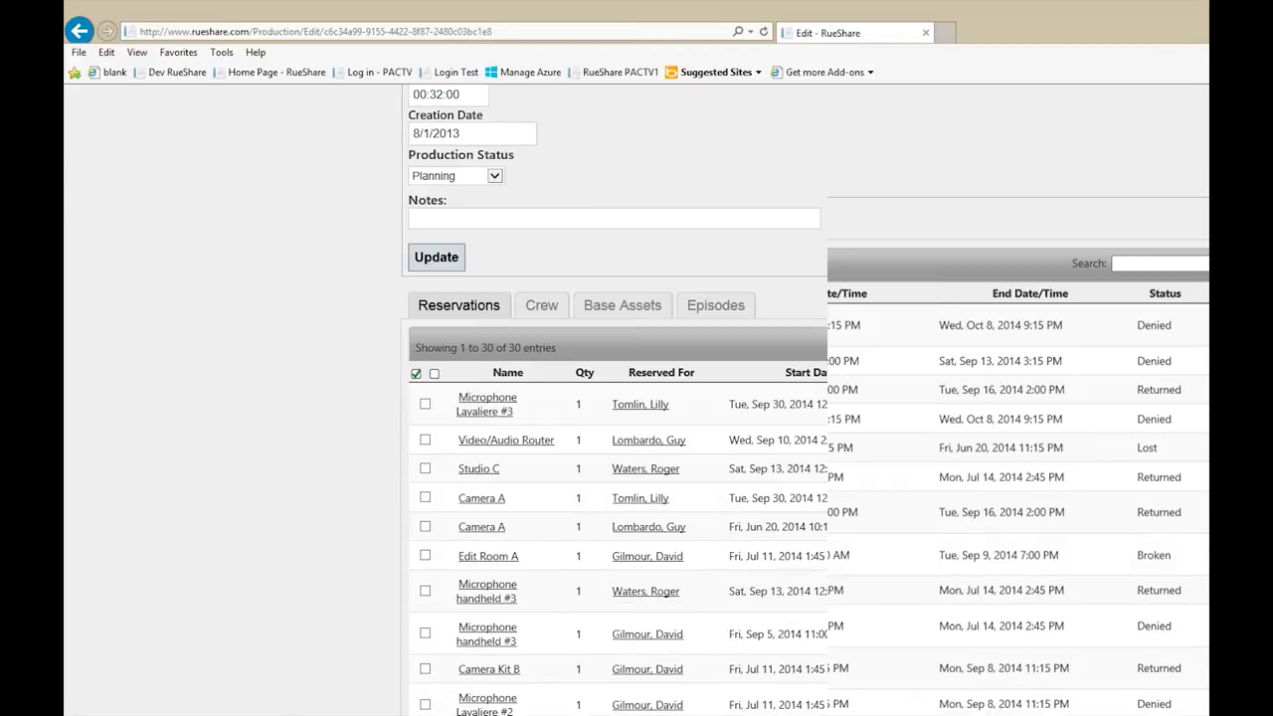
{"action": "scroll", "coordinate": [636, 398], "scroll_direction": "down", "scroll_amount": 3}
{"action": "scroll", "coordinate": [637, 398], "scroll_direction": "down", "scroll_amount": 3}
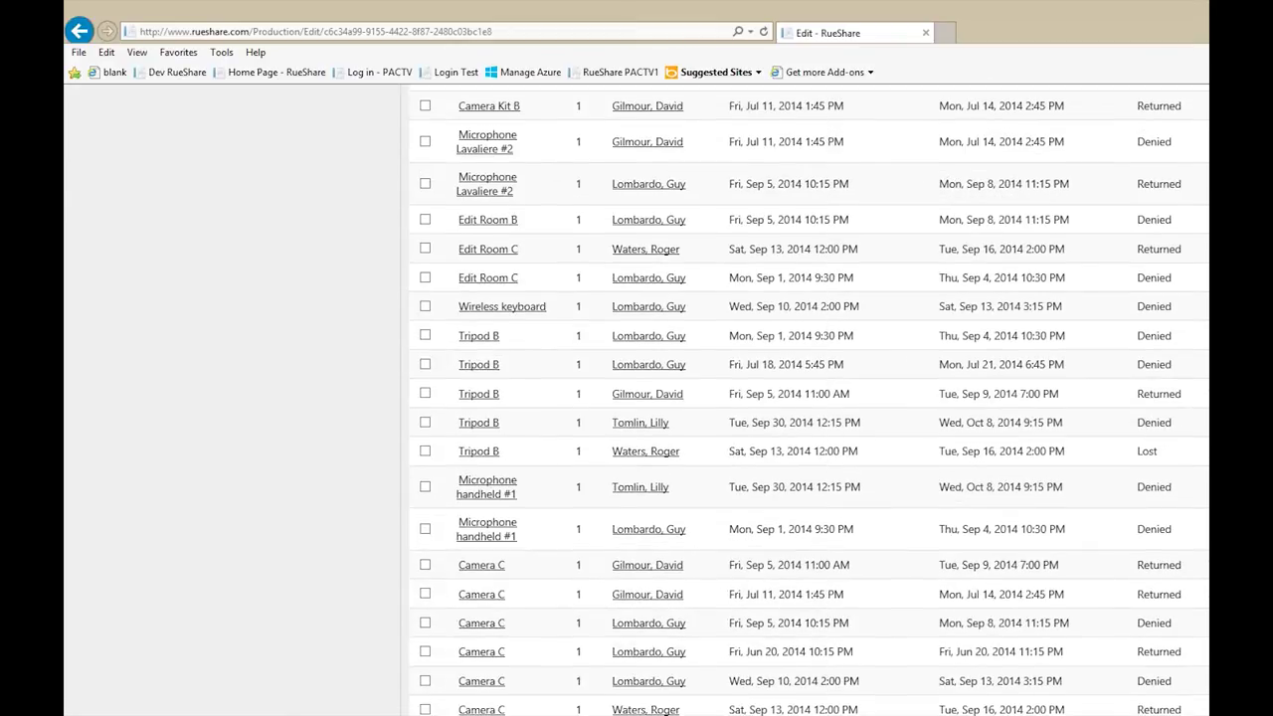
{"action": "scroll", "coordinate": [636, 398], "scroll_direction": "up", "scroll_amount": 7}
{"action": "scroll", "coordinate": [637, 397], "scroll_direction": "up", "scroll_amount": 2}
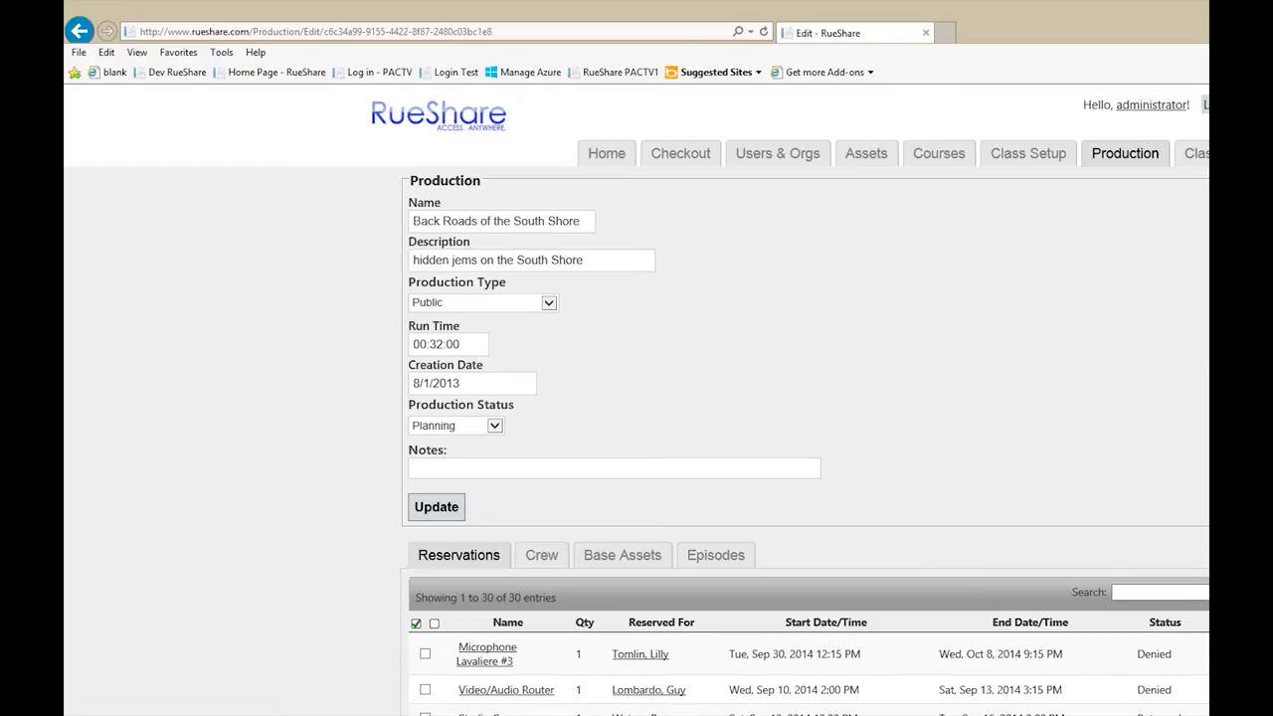
- Start an asset reservation for the production with start and end date 10/30/2014 and search the available equipment
{"action": "scroll", "coordinate": [637, 398], "scroll_direction": "down", "scroll_amount": 6}
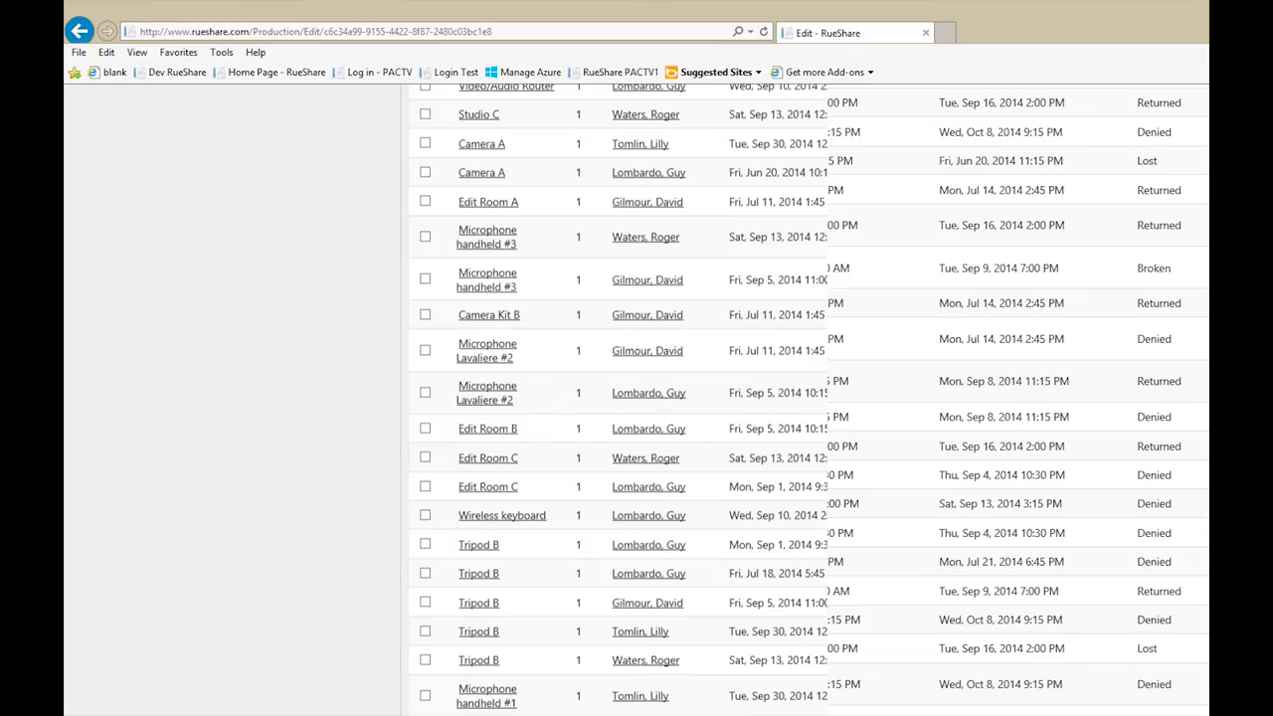
{"action": "scroll", "coordinate": [637, 398], "scroll_direction": "down", "scroll_amount": 2}
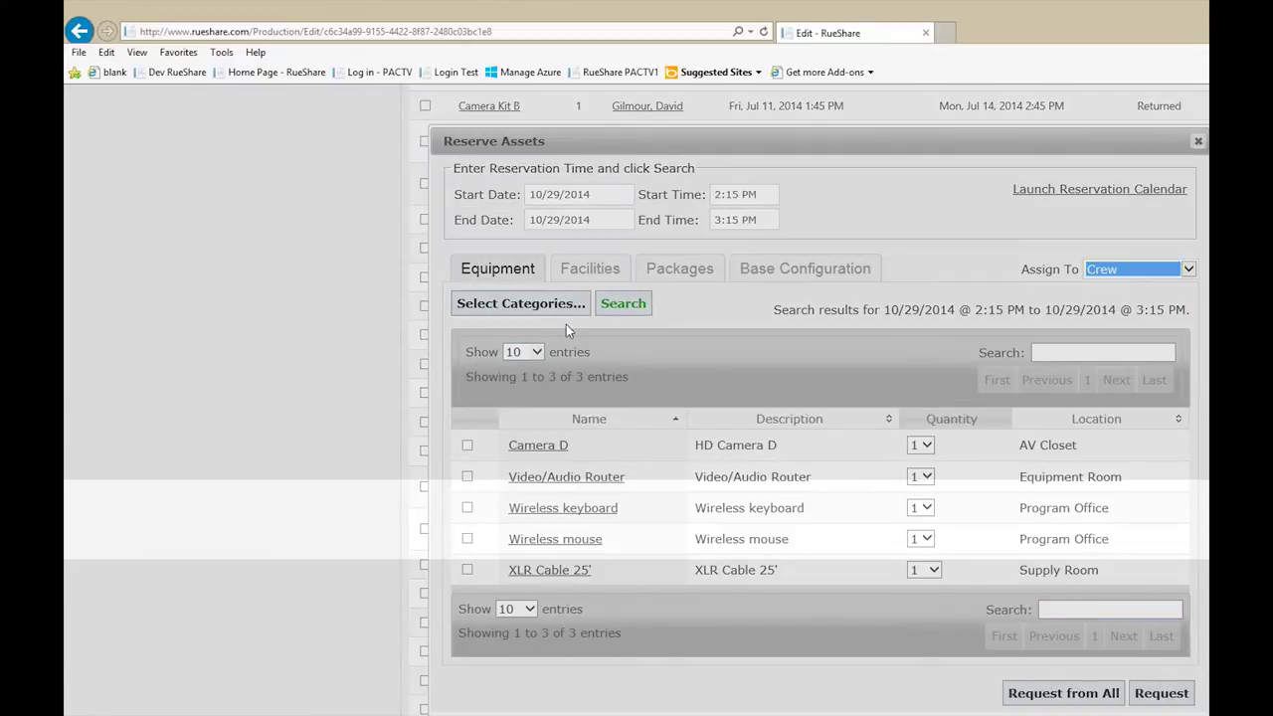
{"action": "left_click", "coordinate": [759, 195]}
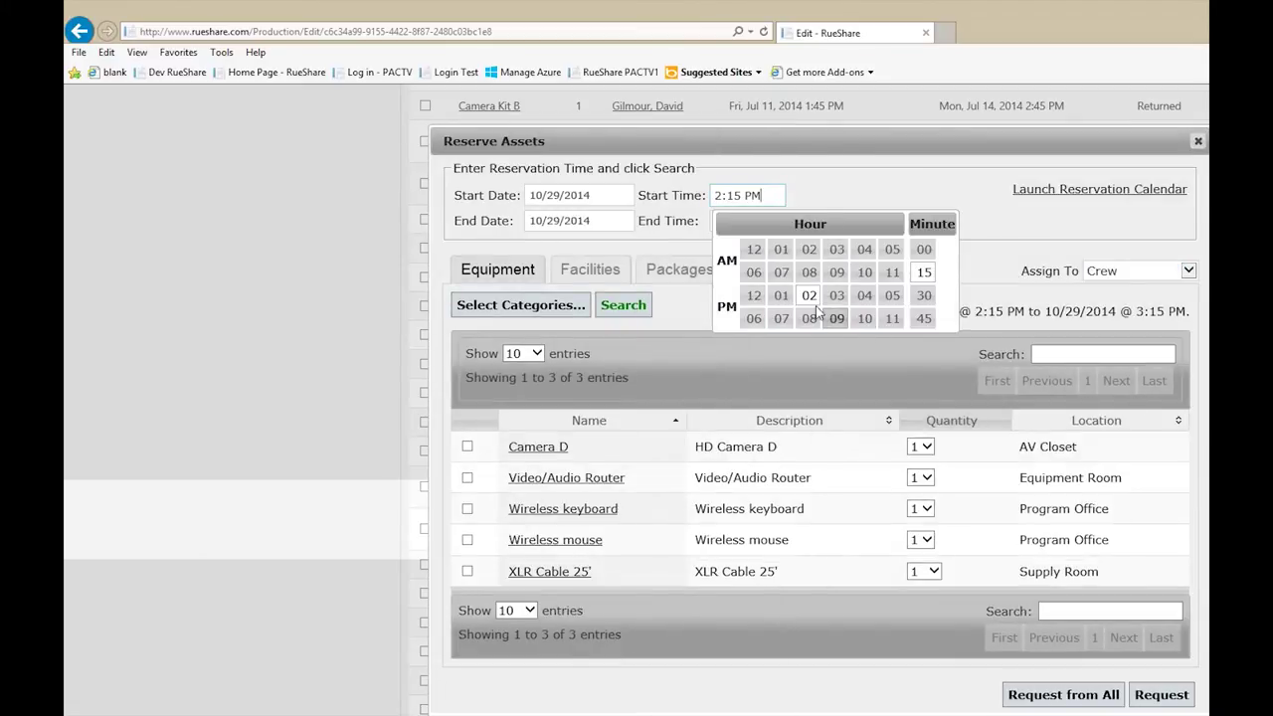
{"action": "left_click", "coordinate": [585, 194]}
{"action": "left_click", "coordinate": [673, 355]}
{"action": "left_click", "coordinate": [583, 219]}
{"action": "left_click", "coordinate": [583, 225]}
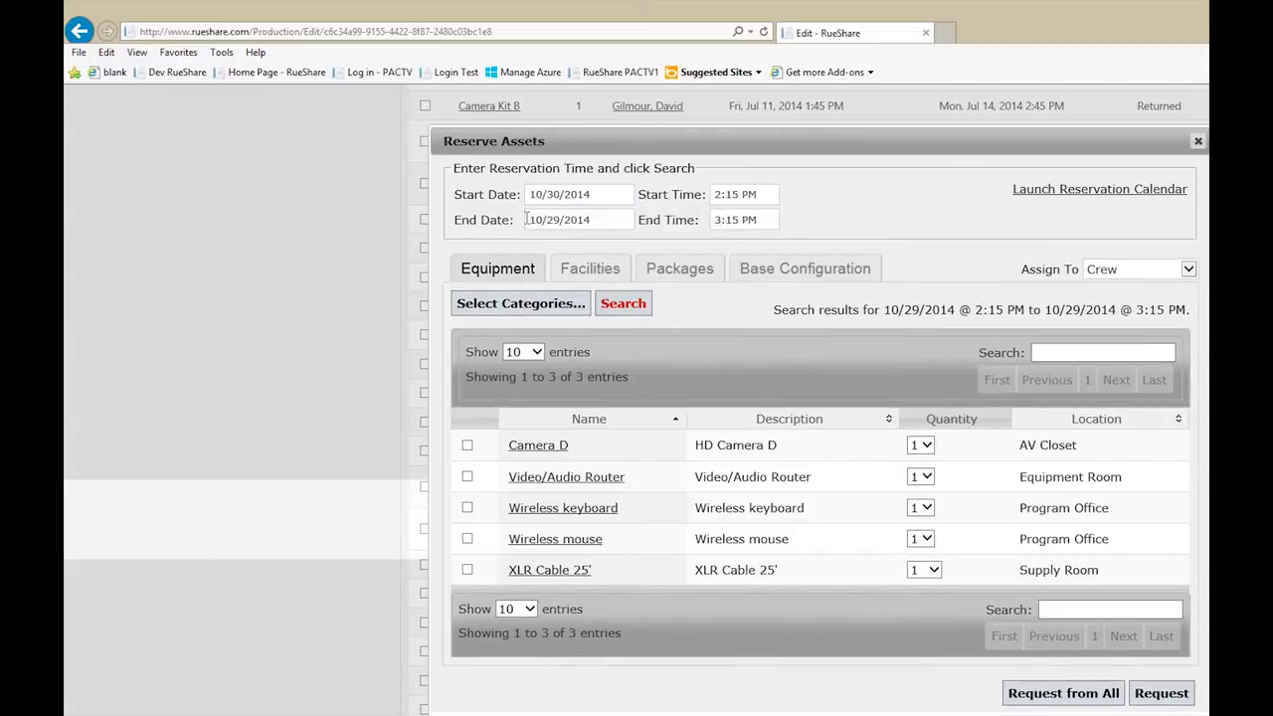
{"action": "left_click", "coordinate": [583, 225]}
{"action": "left_click", "coordinate": [664, 383]}
{"action": "left_click", "coordinate": [622, 303]}
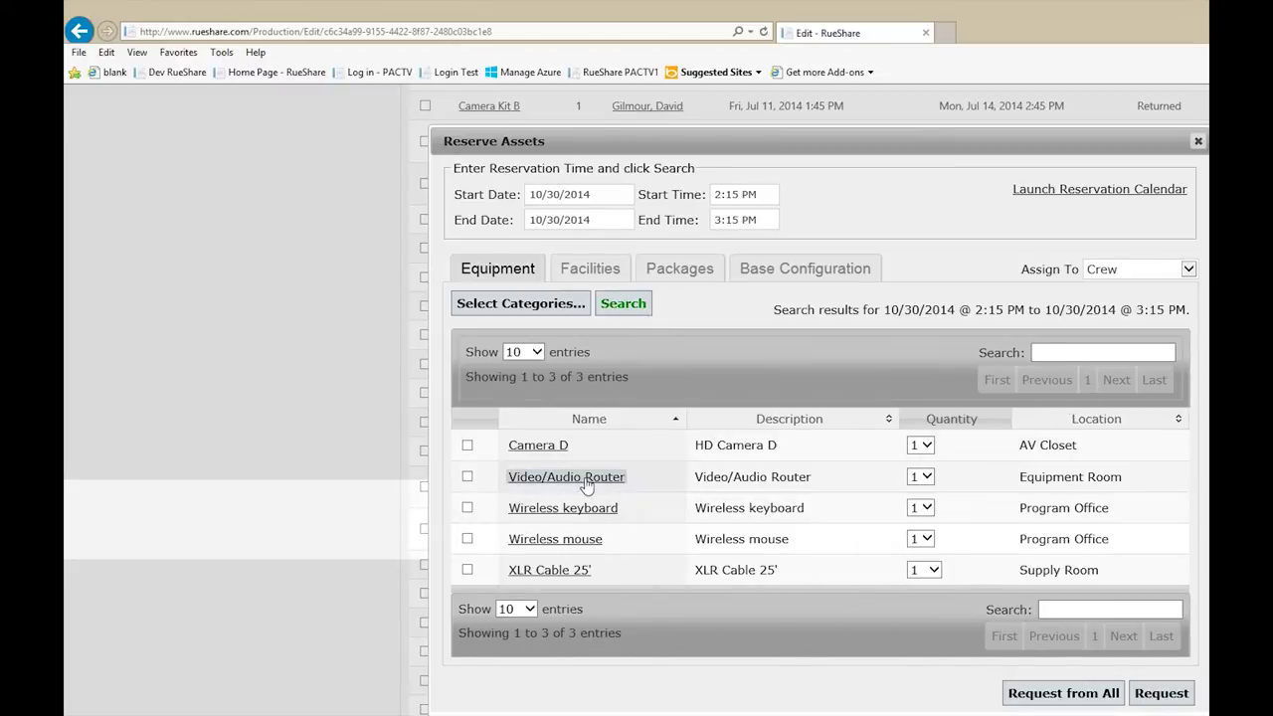
- Try to reserve Camera D, the Wireless keyboard, Studio A and Van - Mobile Studio, and reload the production page
{"action": "left_click", "coordinate": [467, 445]}
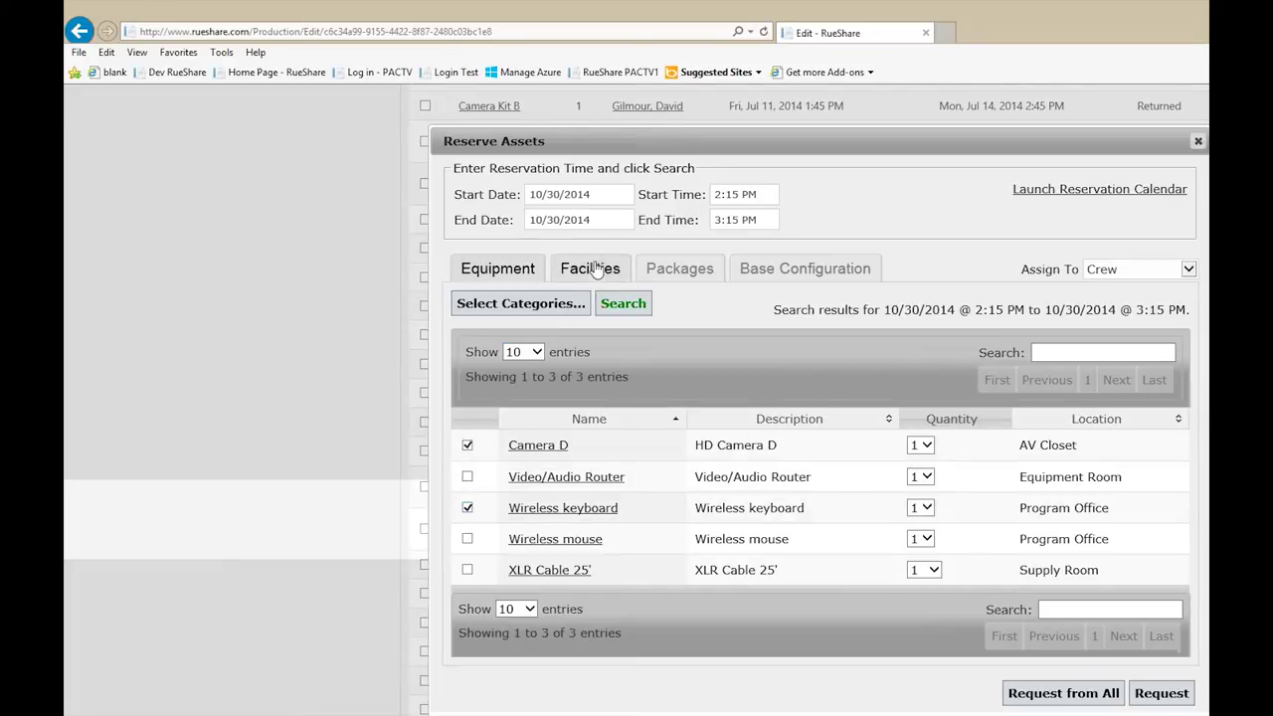
{"action": "left_click", "coordinate": [591, 266]}
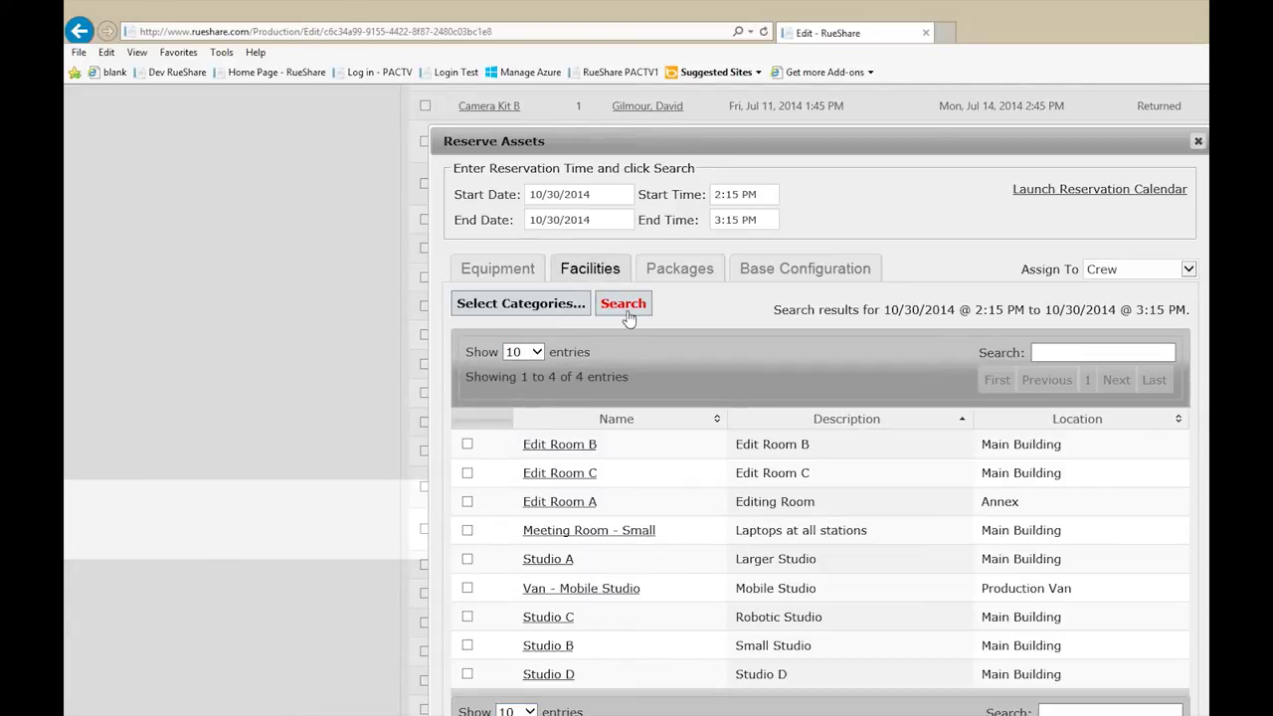
{"action": "left_click", "coordinate": [467, 559]}
{"action": "left_click", "coordinate": [466, 588]}
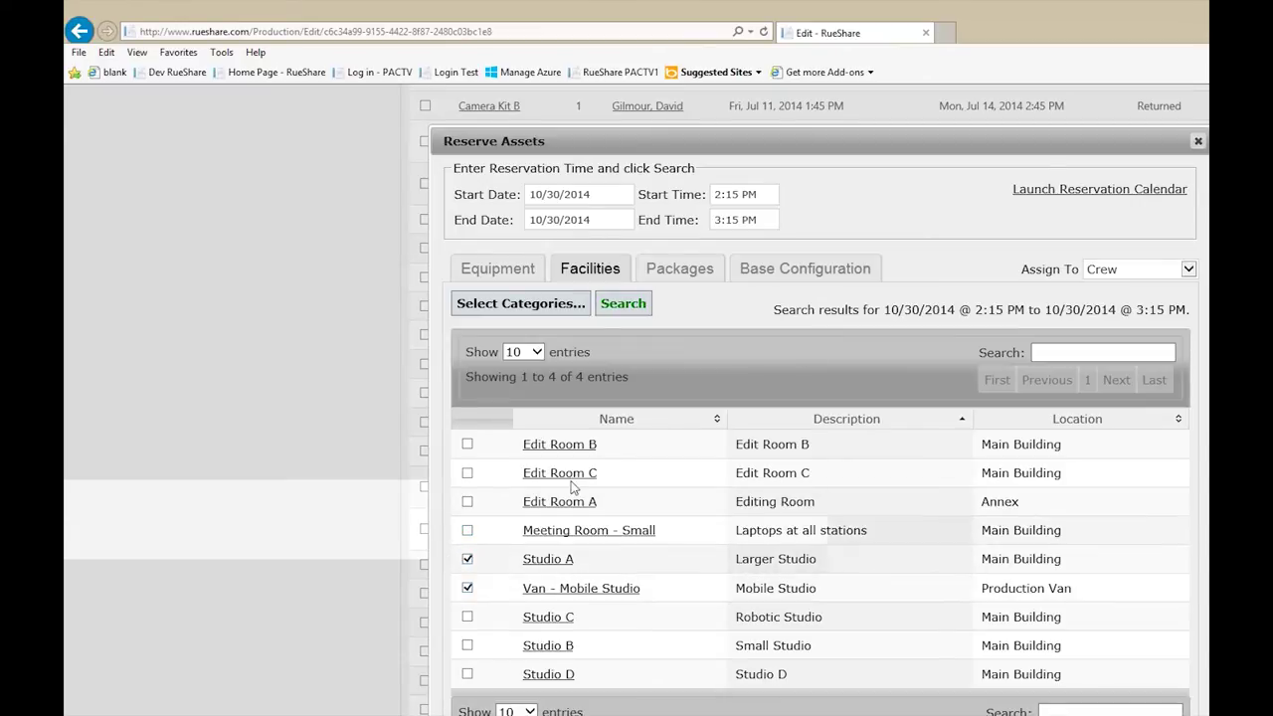
{"action": "left_click", "coordinate": [499, 275]}
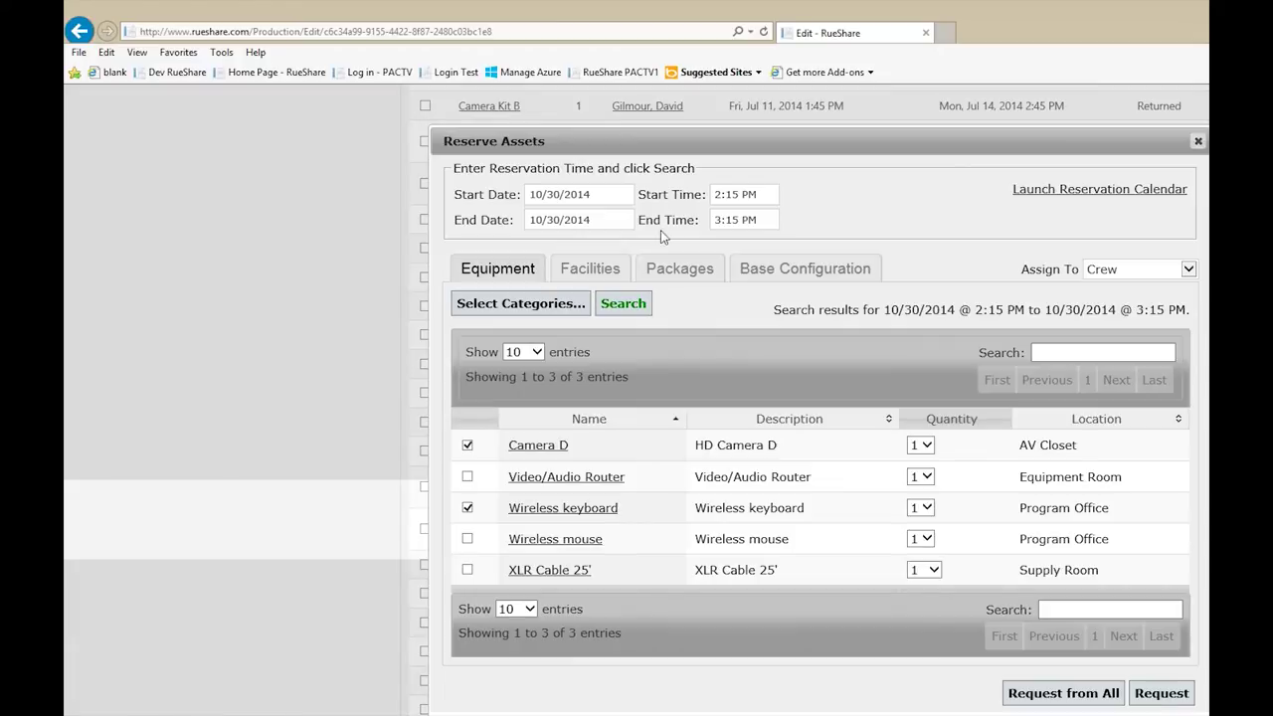
{"action": "left_click", "coordinate": [764, 33]}
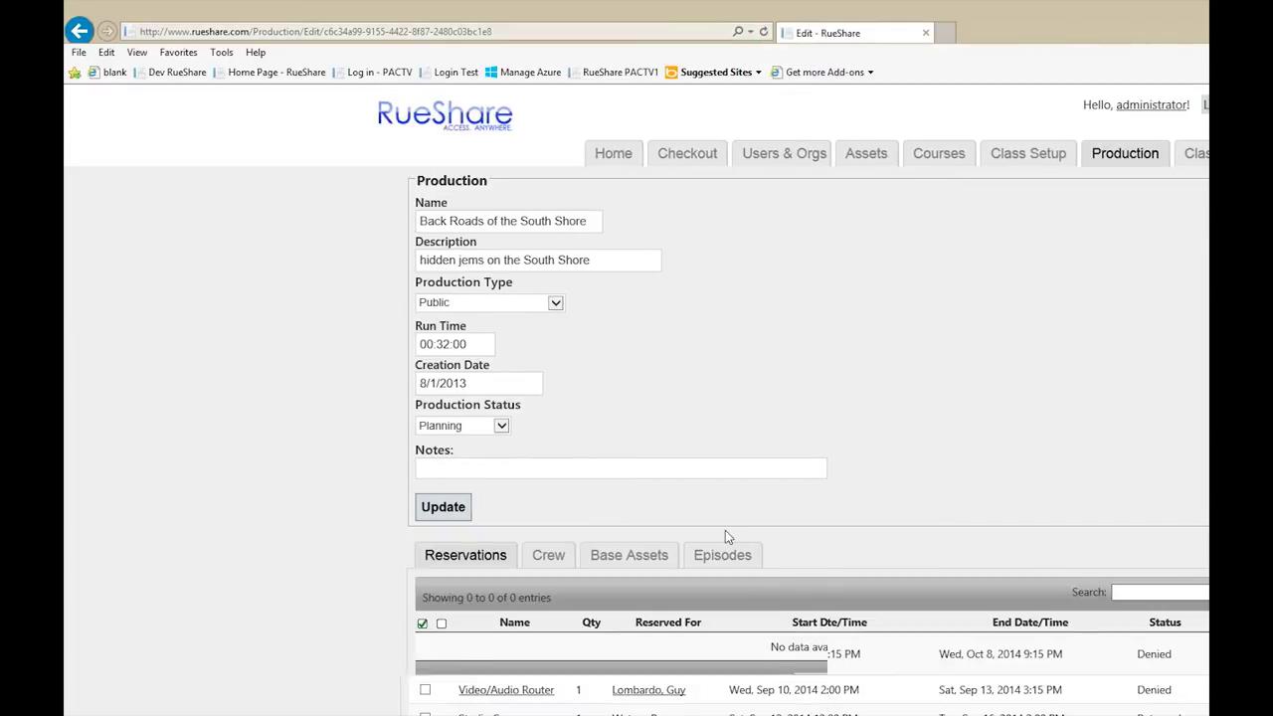
{"action": "scroll", "coordinate": [805, 594], "scroll_direction": "down", "scroll_amount": 5}
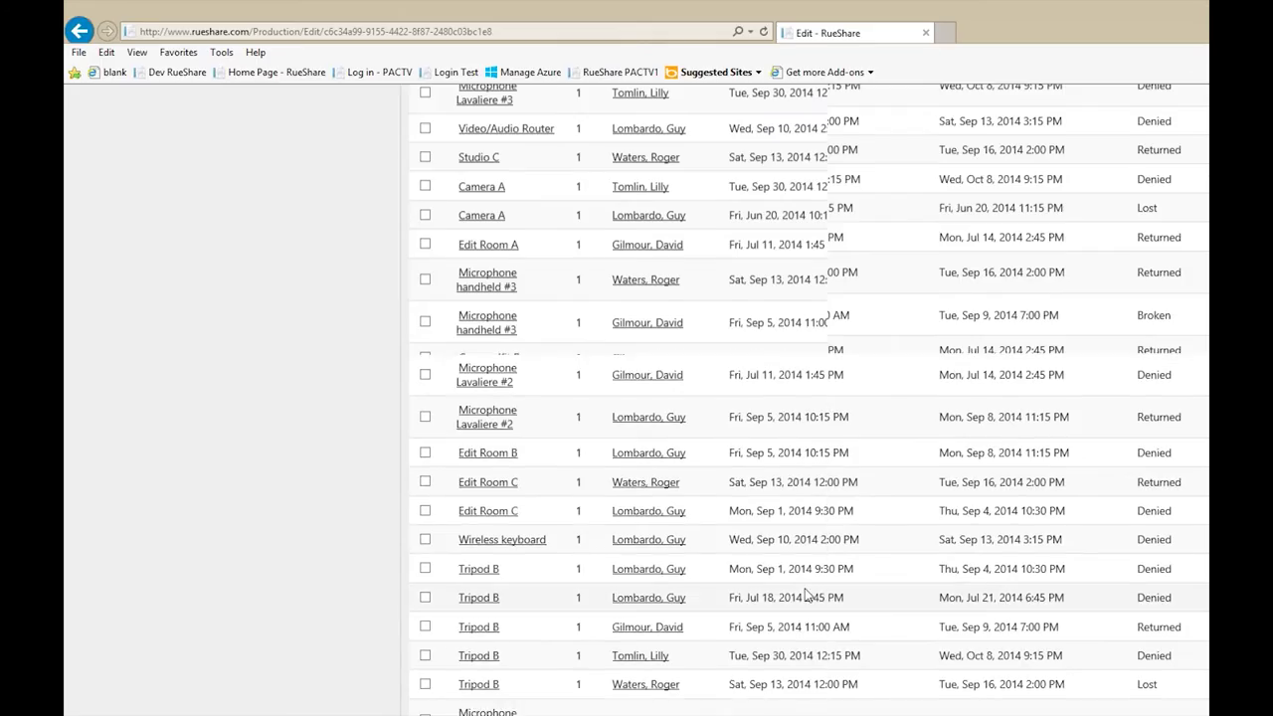
- Open the Cooking with Bob production for editing and select the Video/Audio Router and Wireless keyboard in a new asset reservation
{"action": "key", "text": "alt+Left"}
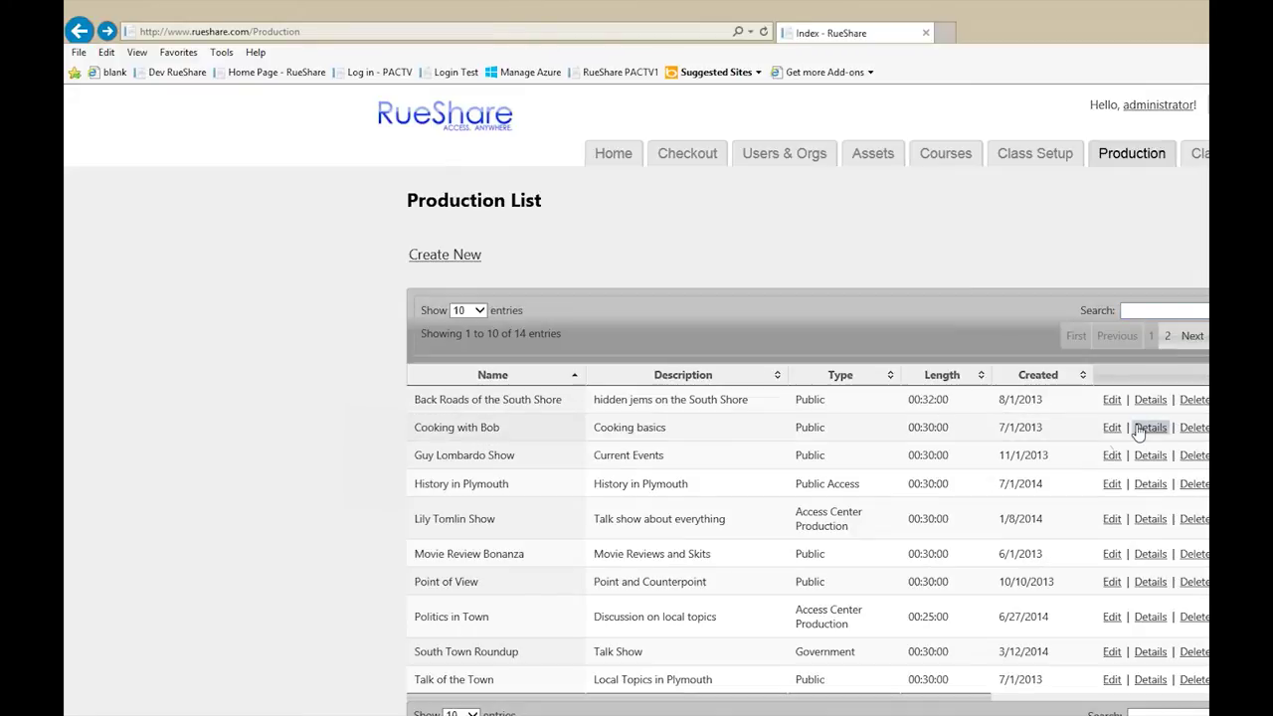
{"action": "left_click", "coordinate": [1112, 428]}
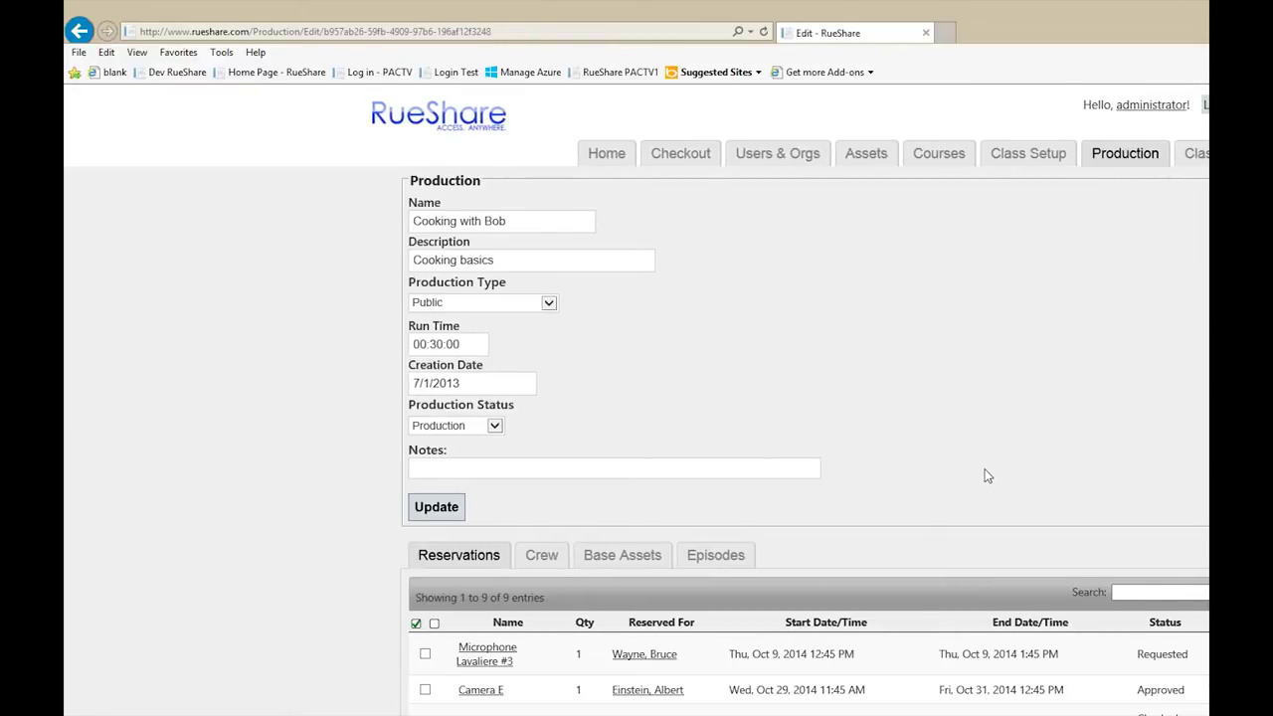
{"action": "scroll", "coordinate": [987, 476], "scroll_direction": "down", "scroll_amount": 2}
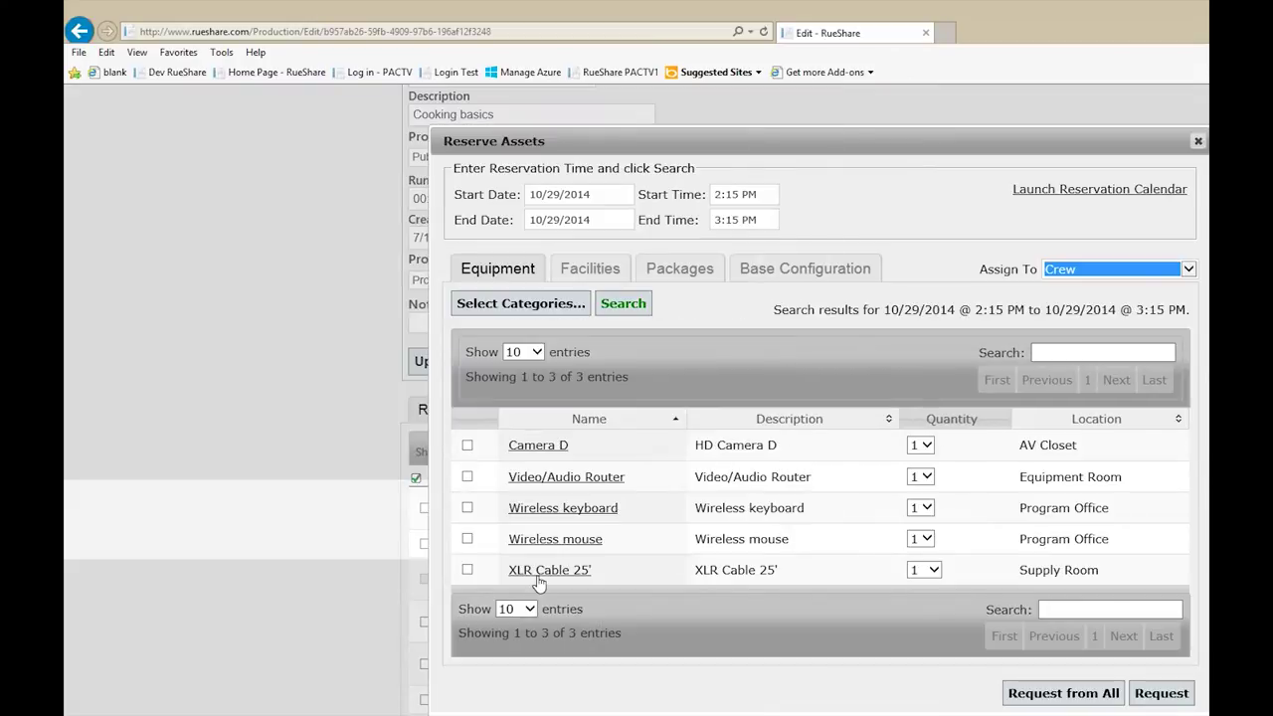
{"action": "left_click", "coordinate": [467, 476]}
{"action": "left_click", "coordinate": [468, 508]}
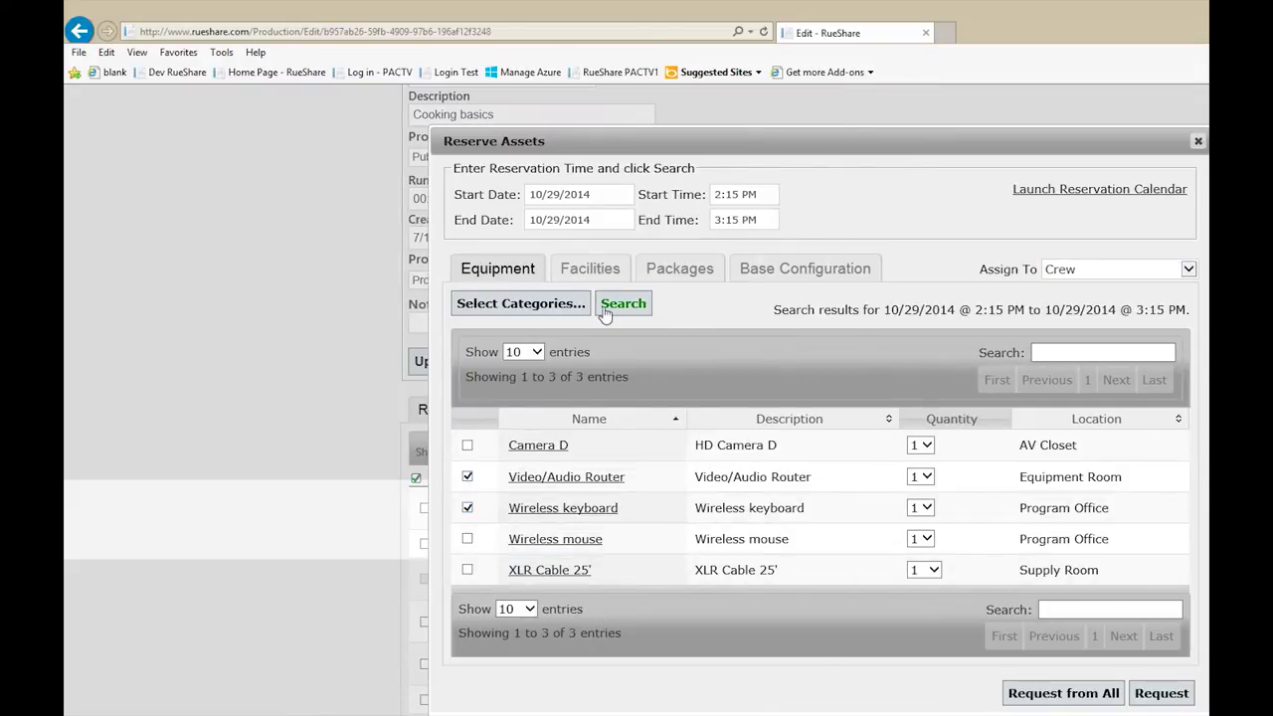
- Add the Edit Room B facility to the reservation and request the assets for the sixth listed crew member
{"action": "left_click", "coordinate": [590, 269]}
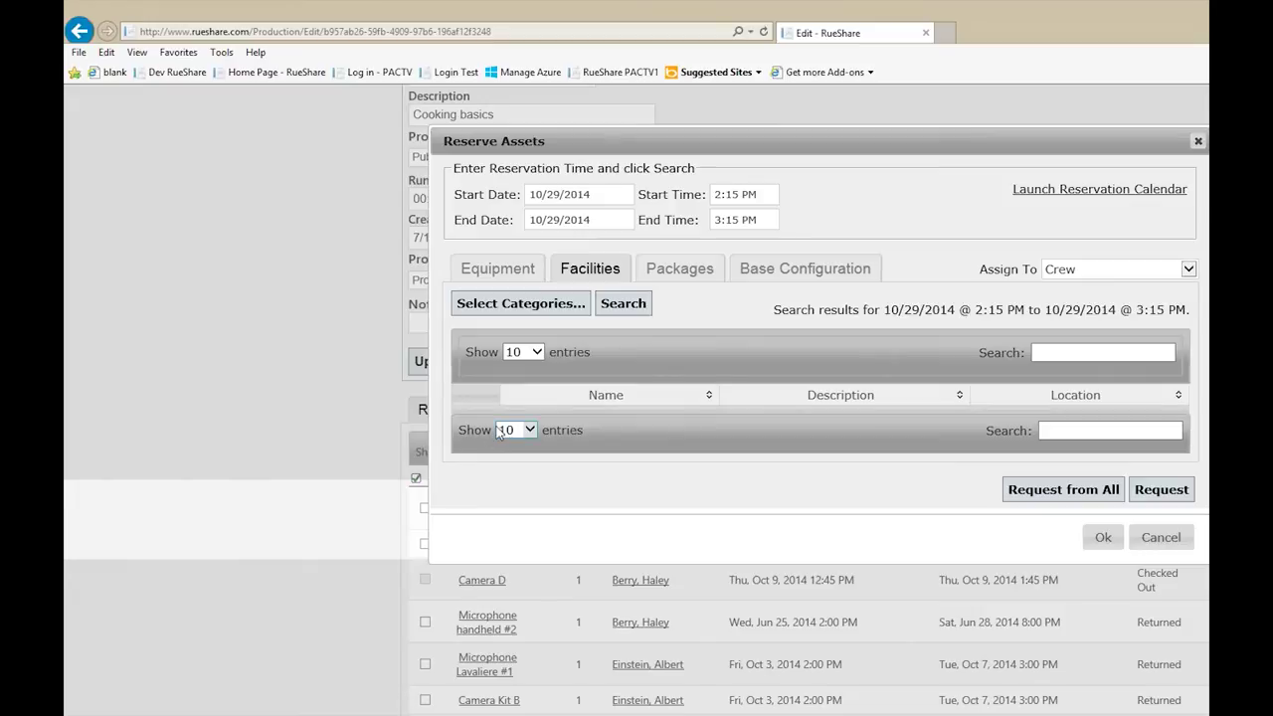
{"action": "left_click", "coordinate": [467, 444]}
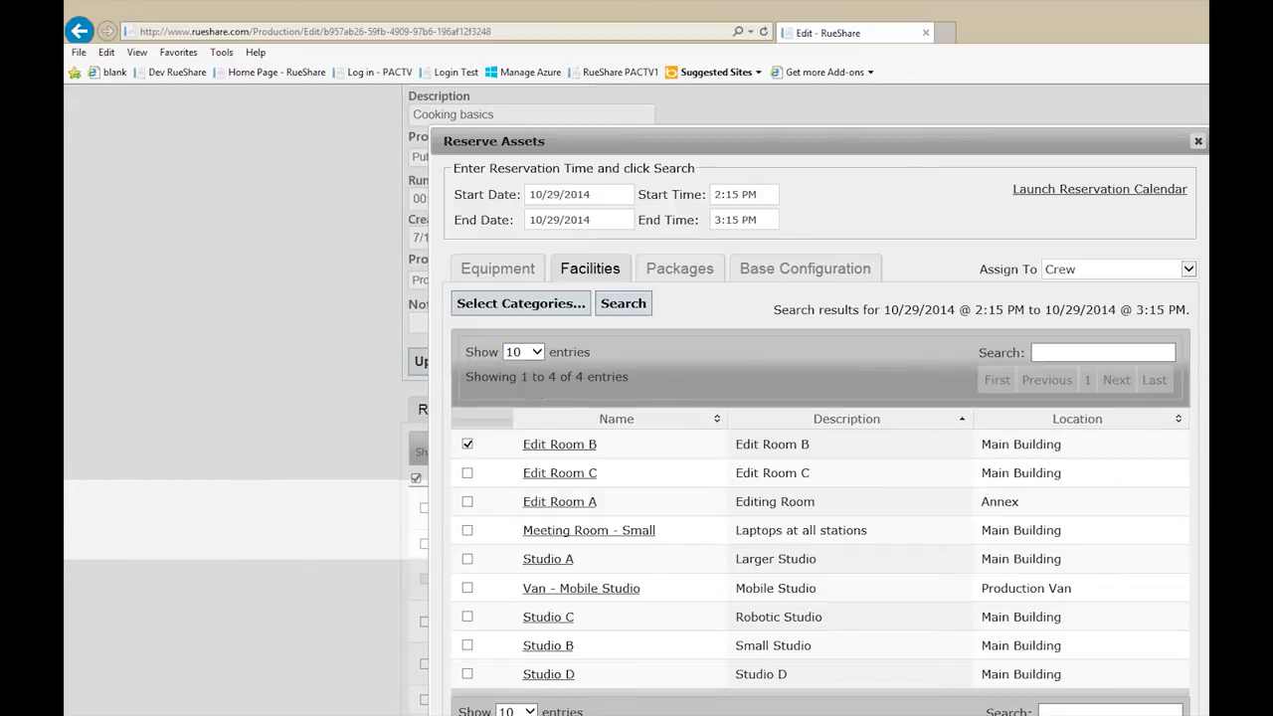
{"action": "left_click", "coordinate": [1144, 273]}
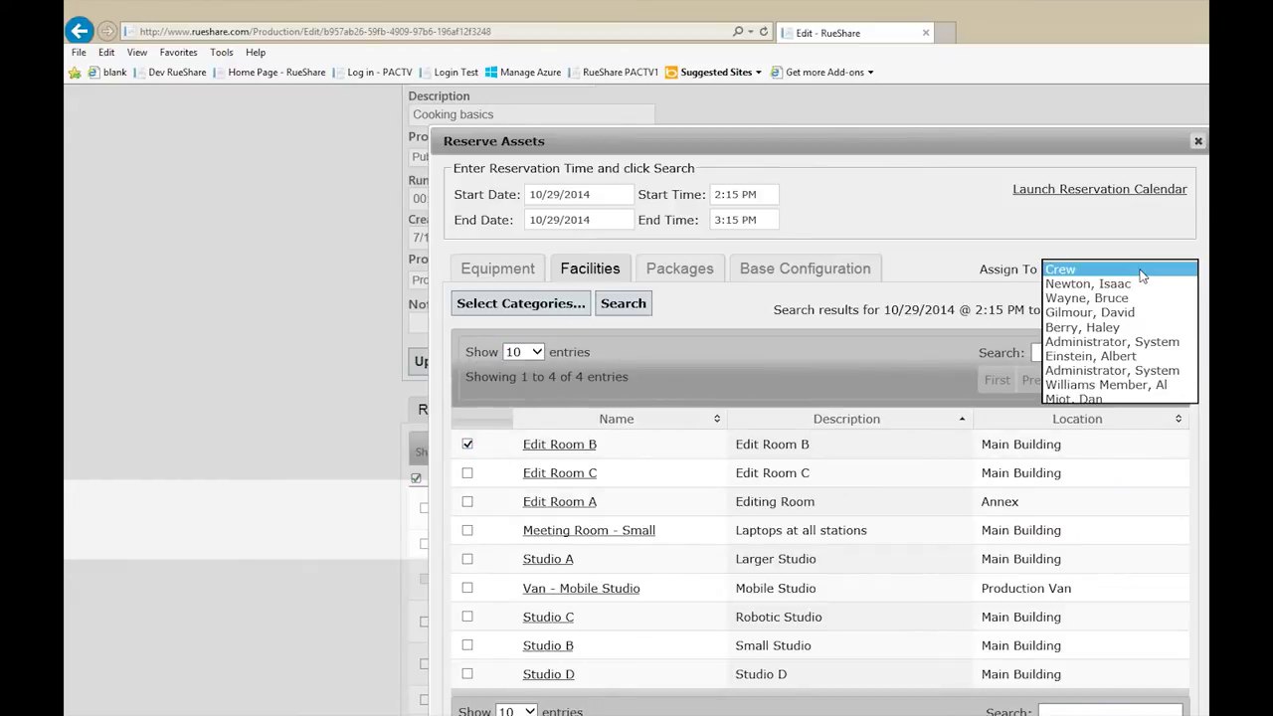
{"action": "left_click", "coordinate": [1093, 356]}
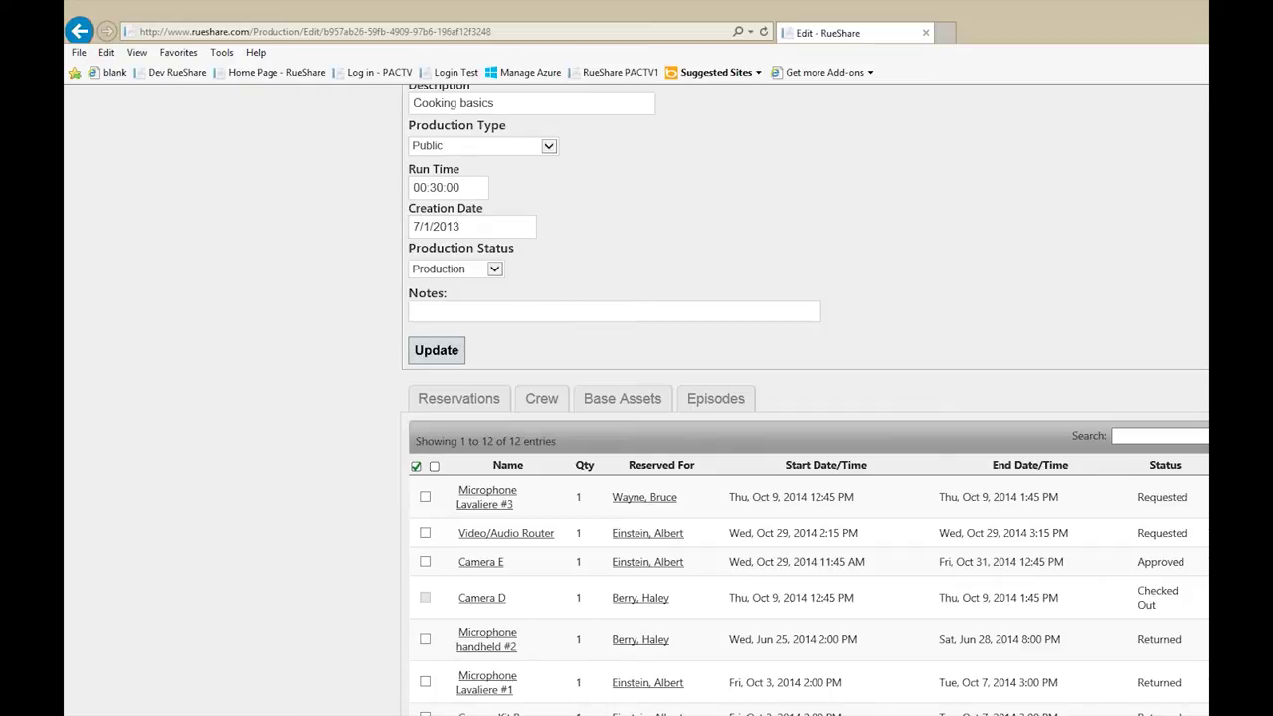
{"action": "scroll", "coordinate": [805, 398], "scroll_direction": "up", "scroll_amount": 1}
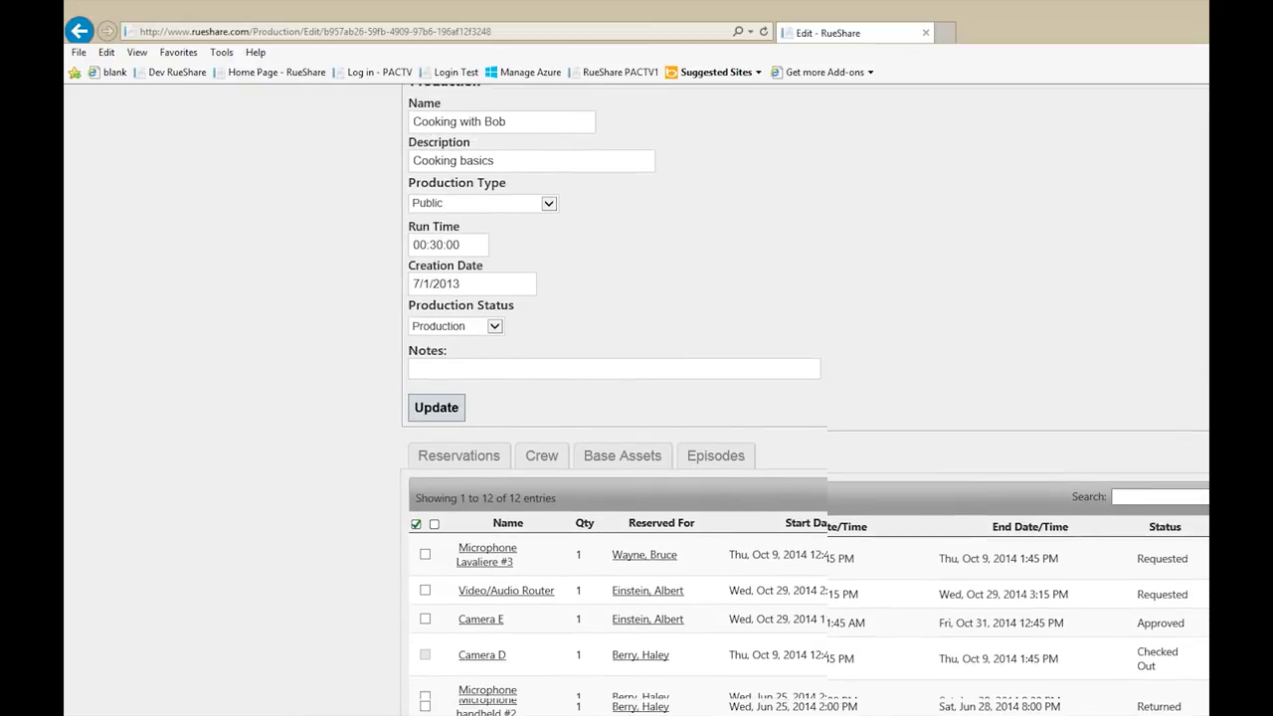
- Show the Cooking with Bob crew and view the list of members that can be added, closing it without a selection
{"action": "scroll", "coordinate": [804, 397], "scroll_direction": "down", "scroll_amount": 2}
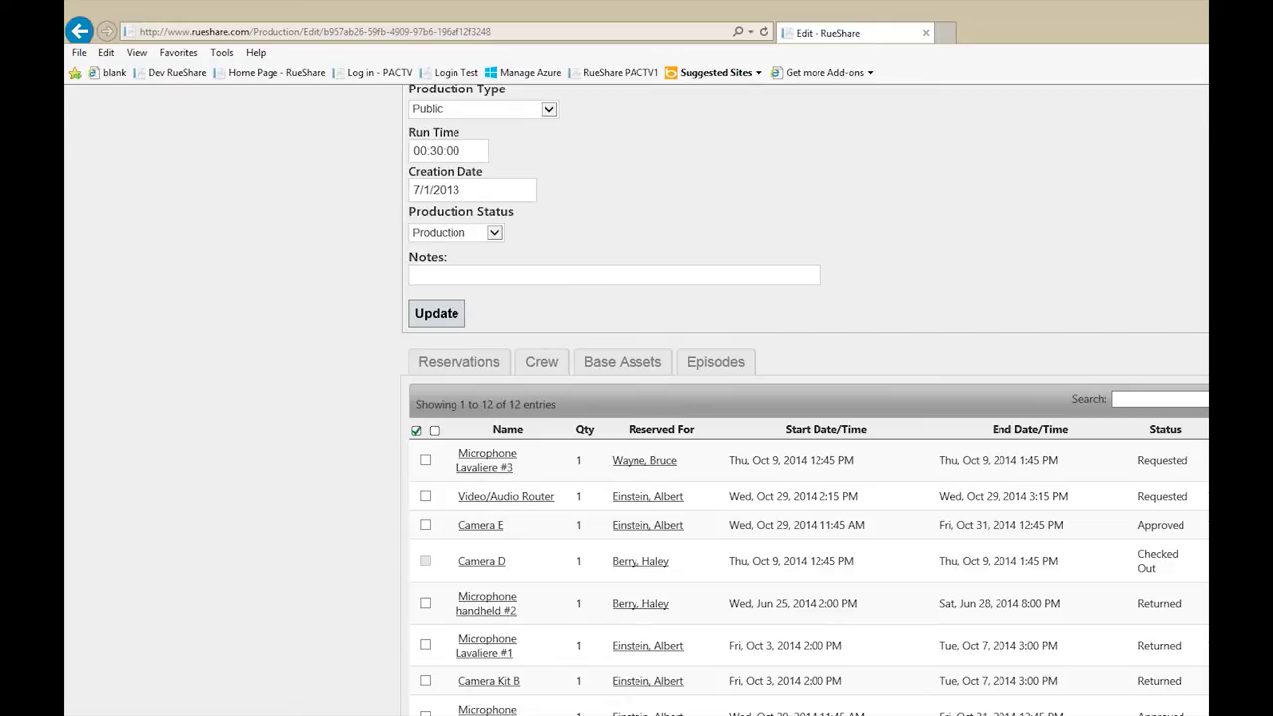
{"action": "left_click", "coordinate": [542, 362]}
{"action": "scroll", "coordinate": [637, 398], "scroll_direction": "down", "scroll_amount": 3}
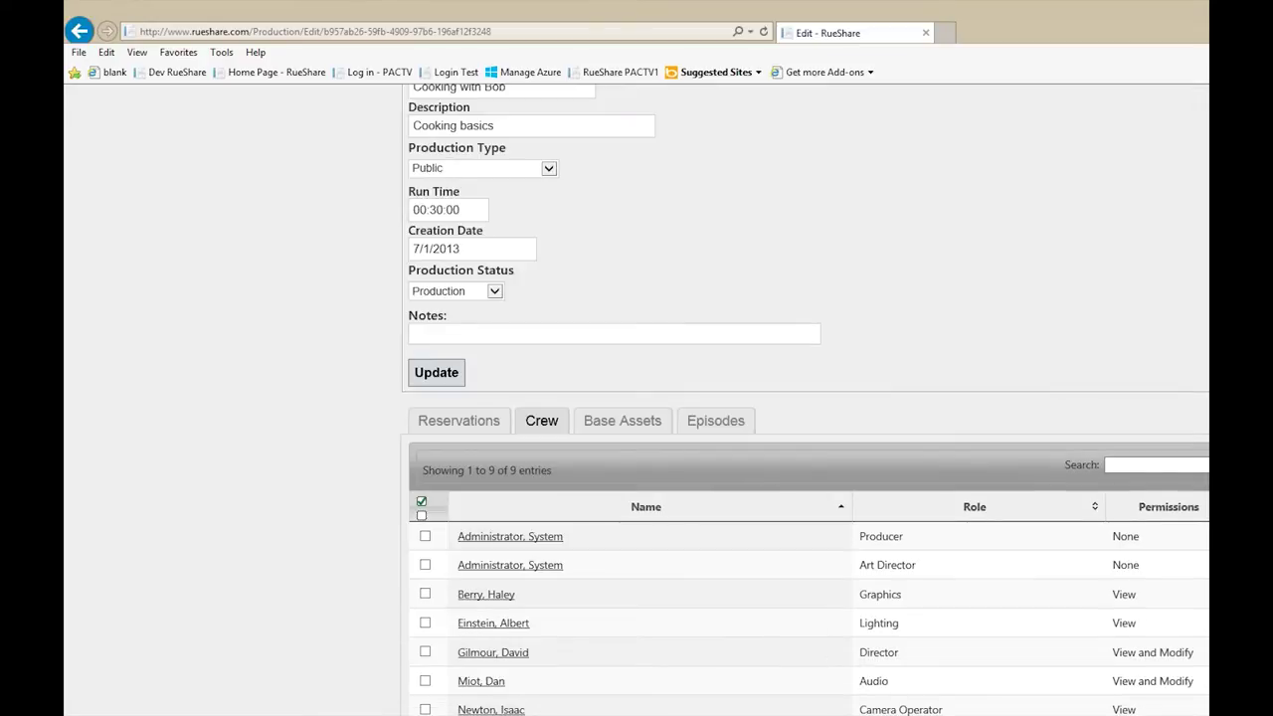
{"action": "left_click", "coordinate": [642, 708]}
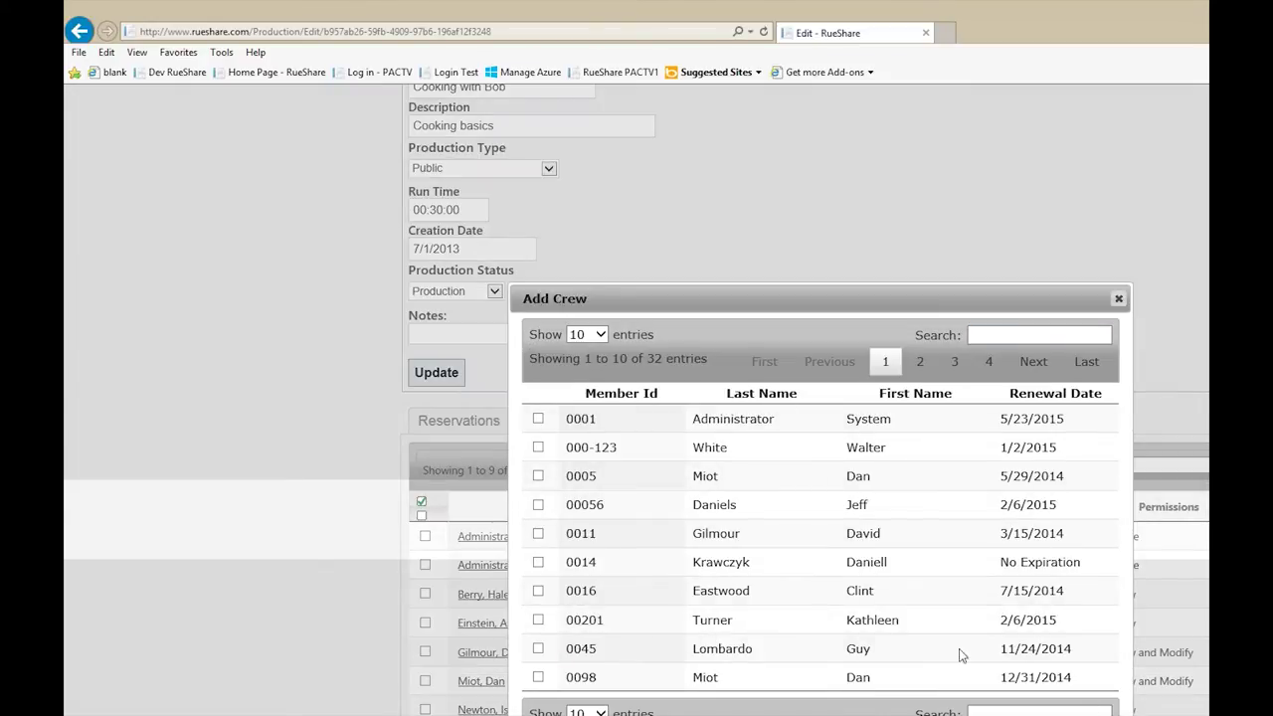
{"action": "key", "text": "Escape"}
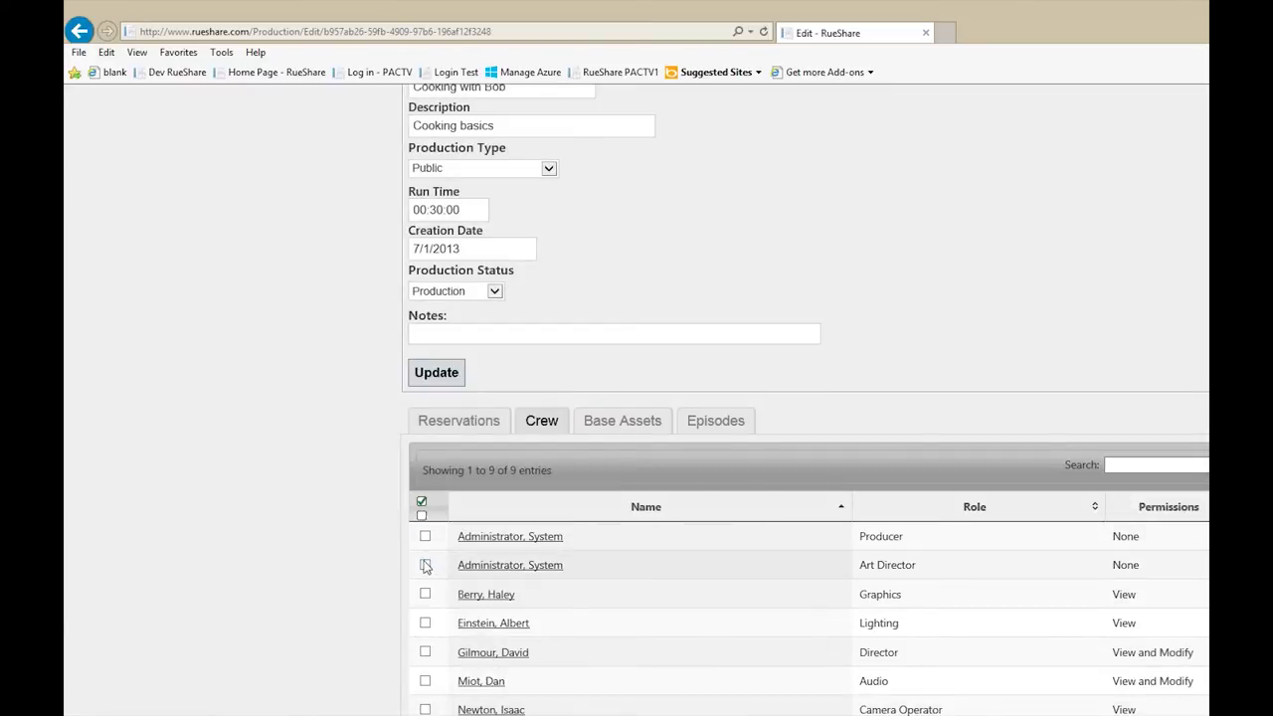
- Schedule the Lighting crew member for October 29, 2014 from 12:00 to 1:00 PM with the event information "At Town Common"
{"action": "left_click", "coordinate": [426, 624]}
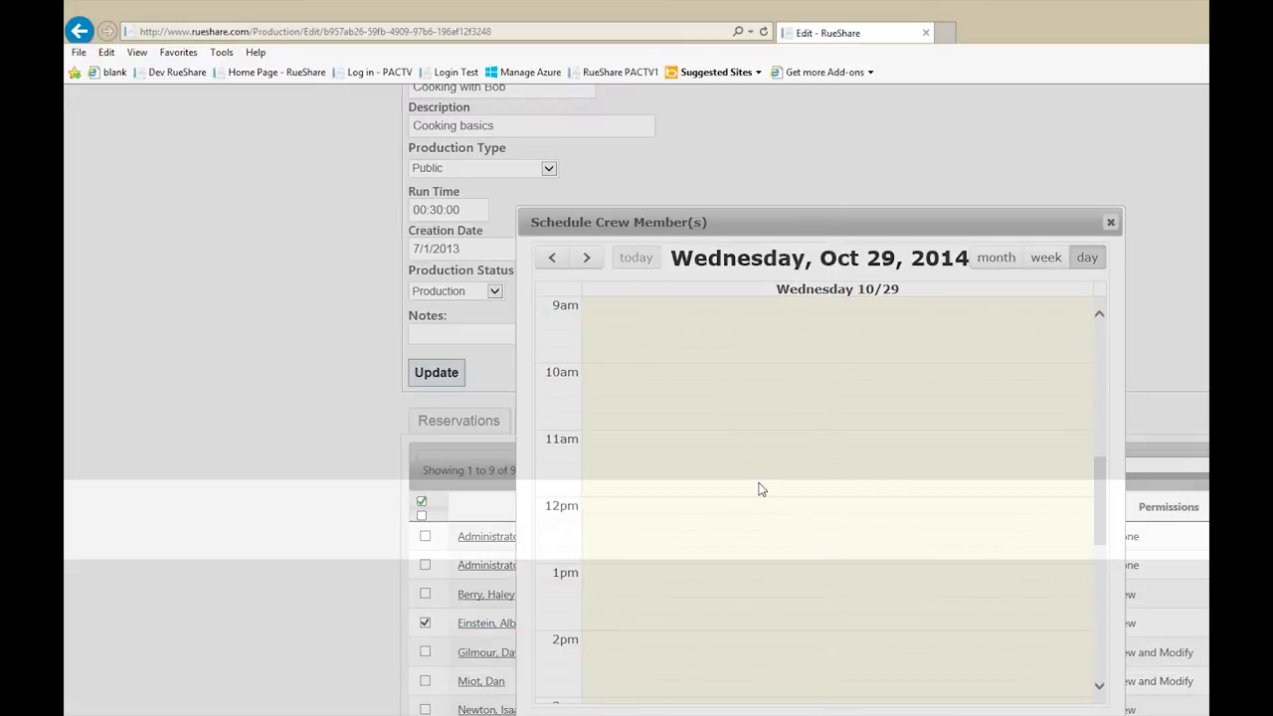
{"action": "left_click_drag", "start_coordinate": [755, 511], "coordinate": [761, 559]}
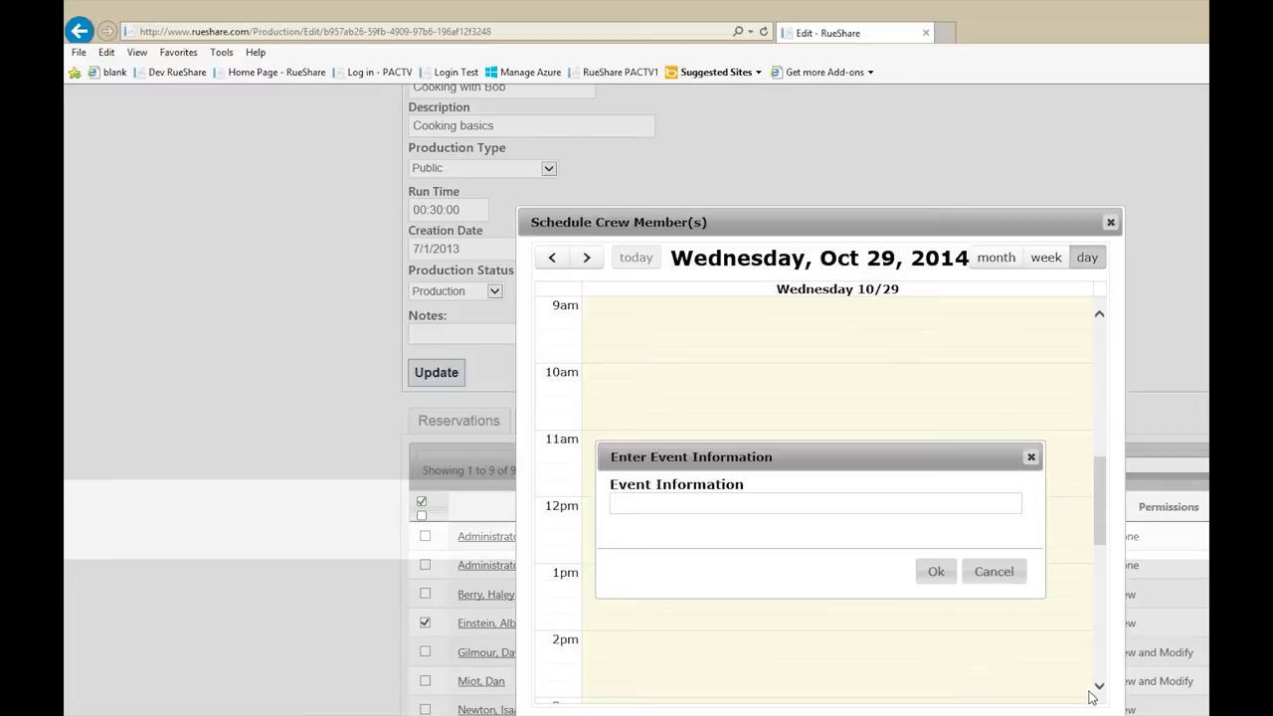
{"action": "type", "text": "At Town Common"}
{"action": "left_click", "coordinate": [936, 571]}
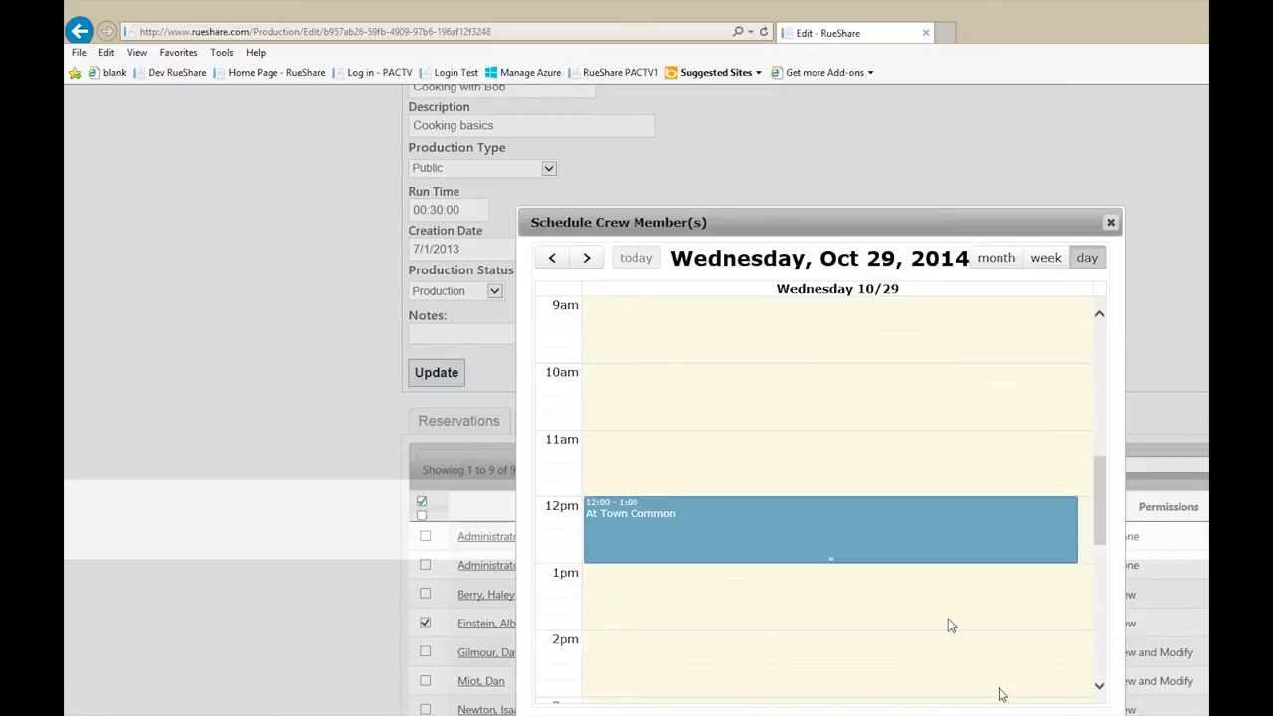
{"action": "key", "text": "Escape"}
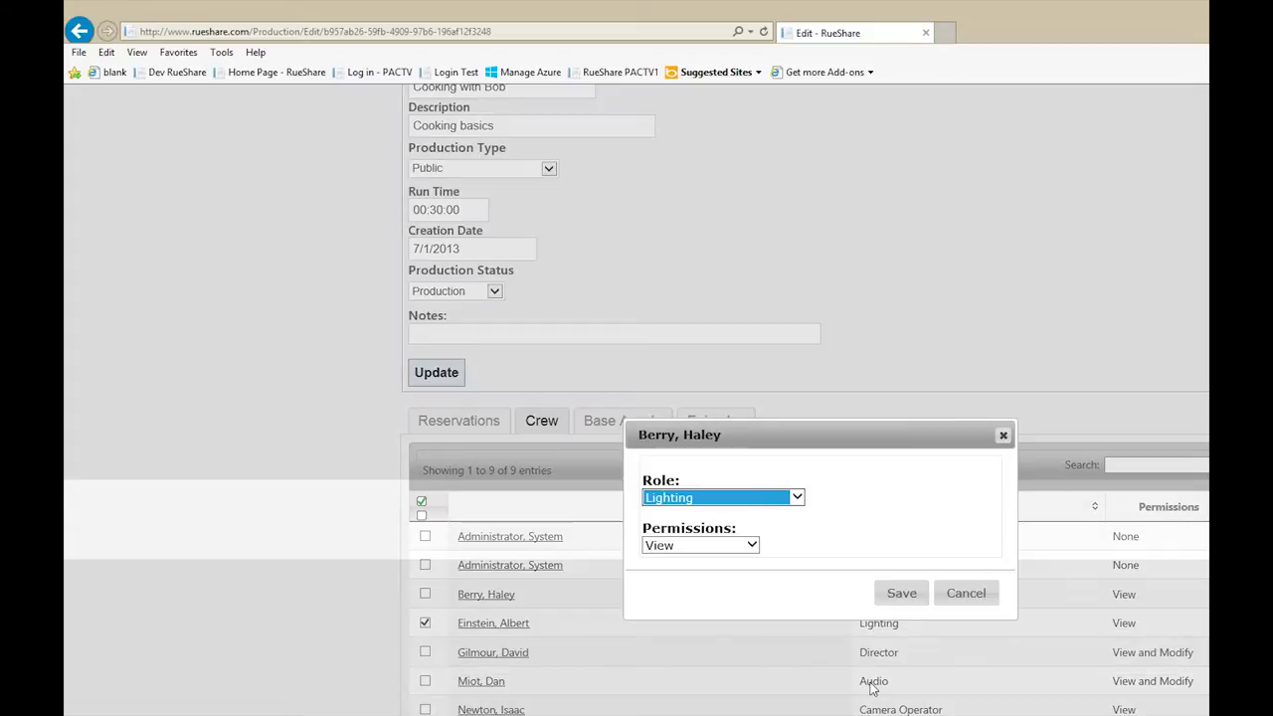
- View the permission choices for the Graphics crew member and cancel the edit
{"action": "left_click", "coordinate": [717, 540]}
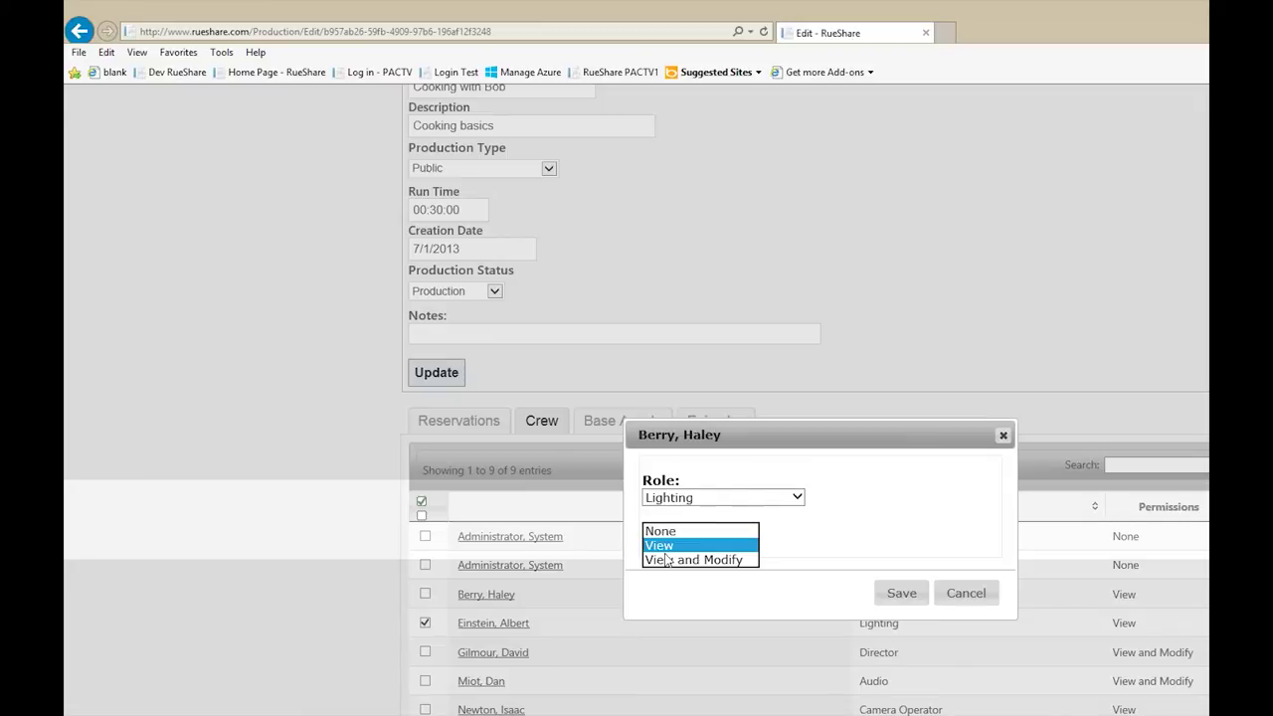
{"action": "left_click", "coordinate": [975, 599]}
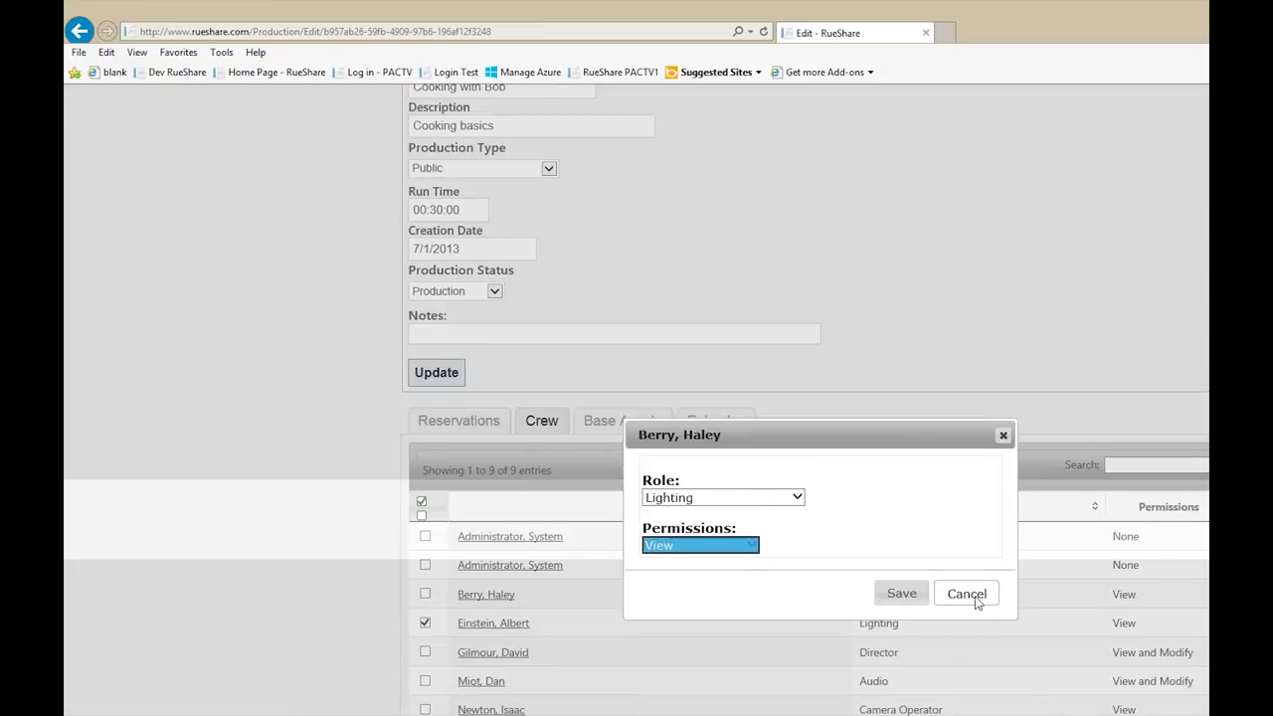
{"action": "left_click", "coordinate": [975, 600]}
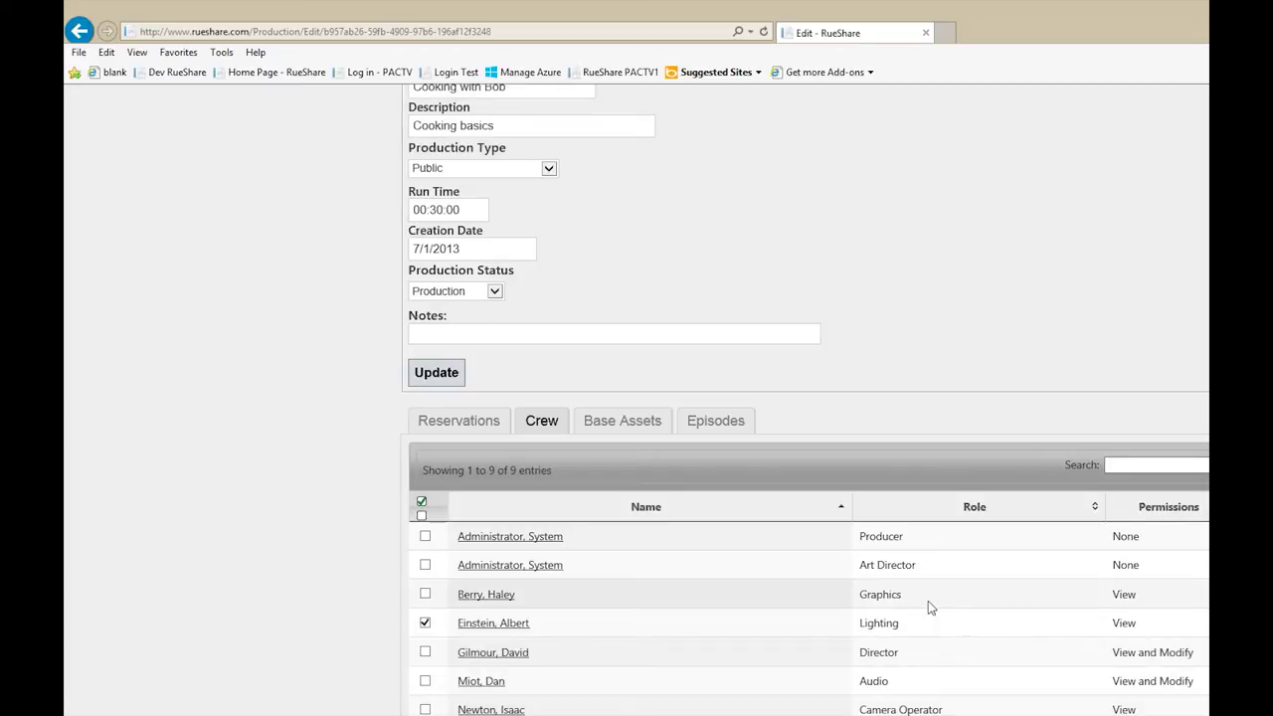
- Add Microphone Lavaliere #2 and Tripod C-10/4/2014 3:33:31 PM to the production's base assets
{"action": "left_click", "coordinate": [631, 426]}
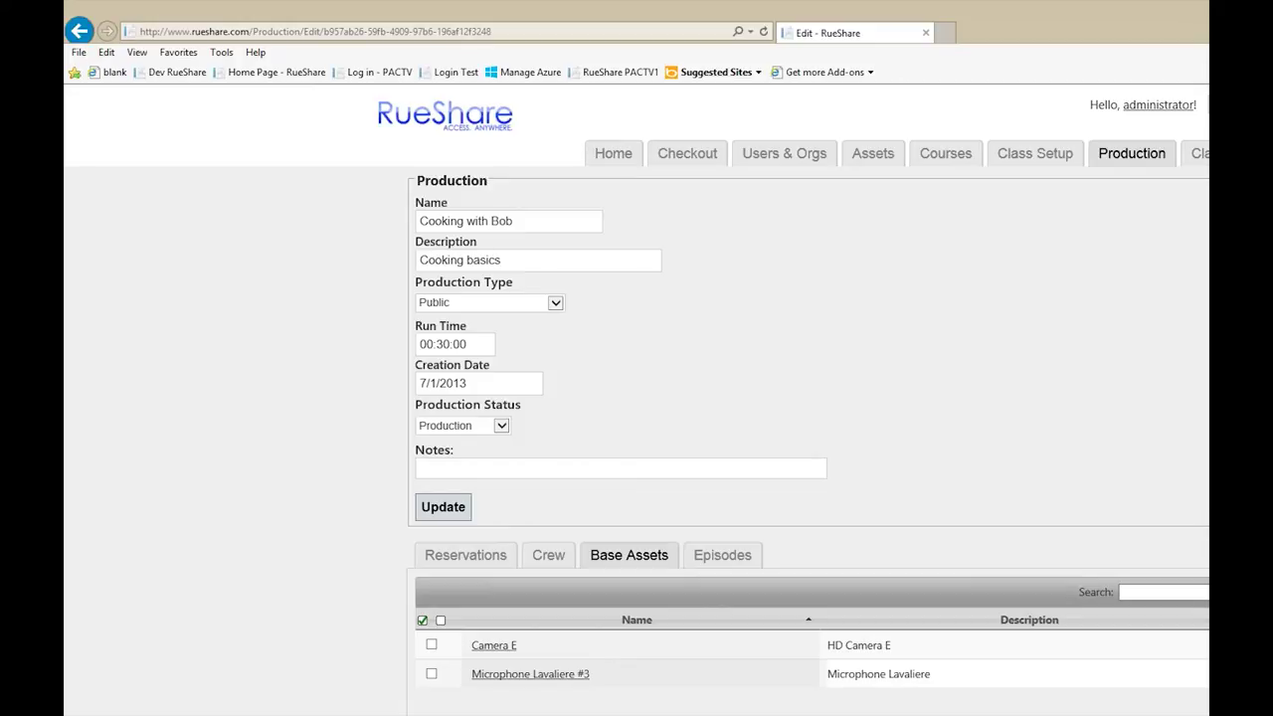
{"action": "left_click", "coordinate": [641, 706]}
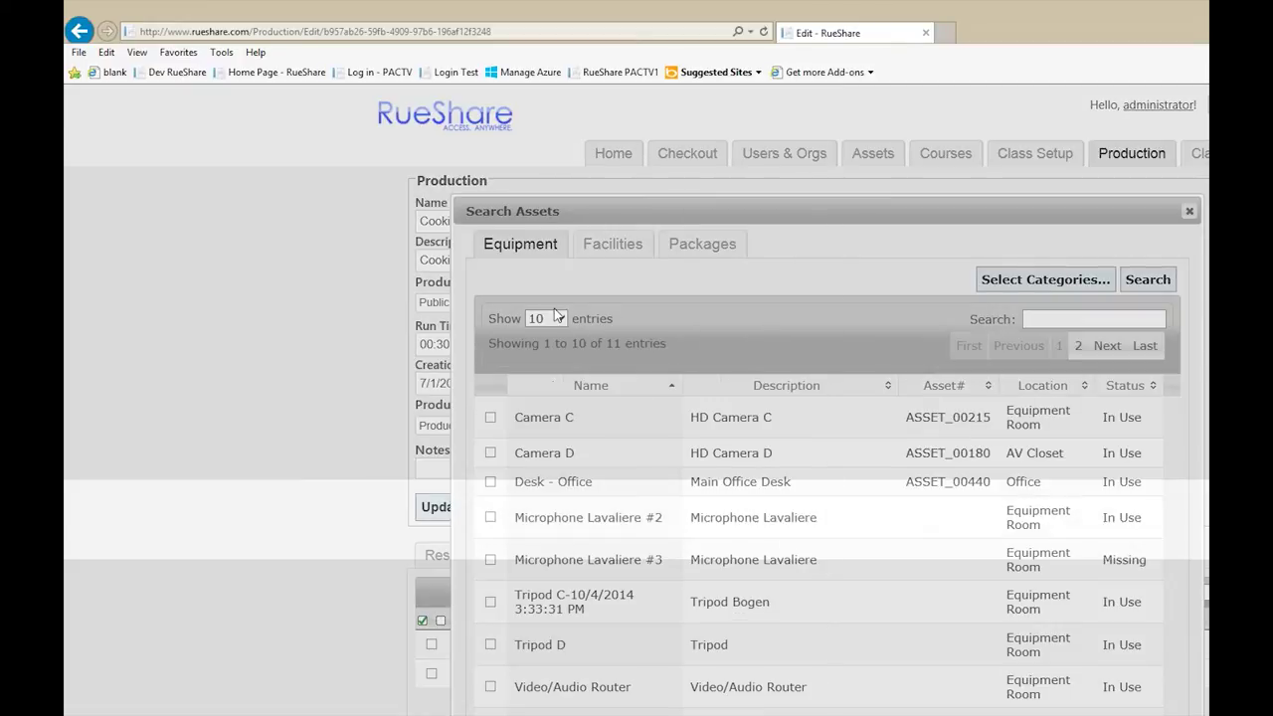
{"action": "left_click", "coordinate": [490, 517]}
{"action": "left_click", "coordinate": [490, 601]}
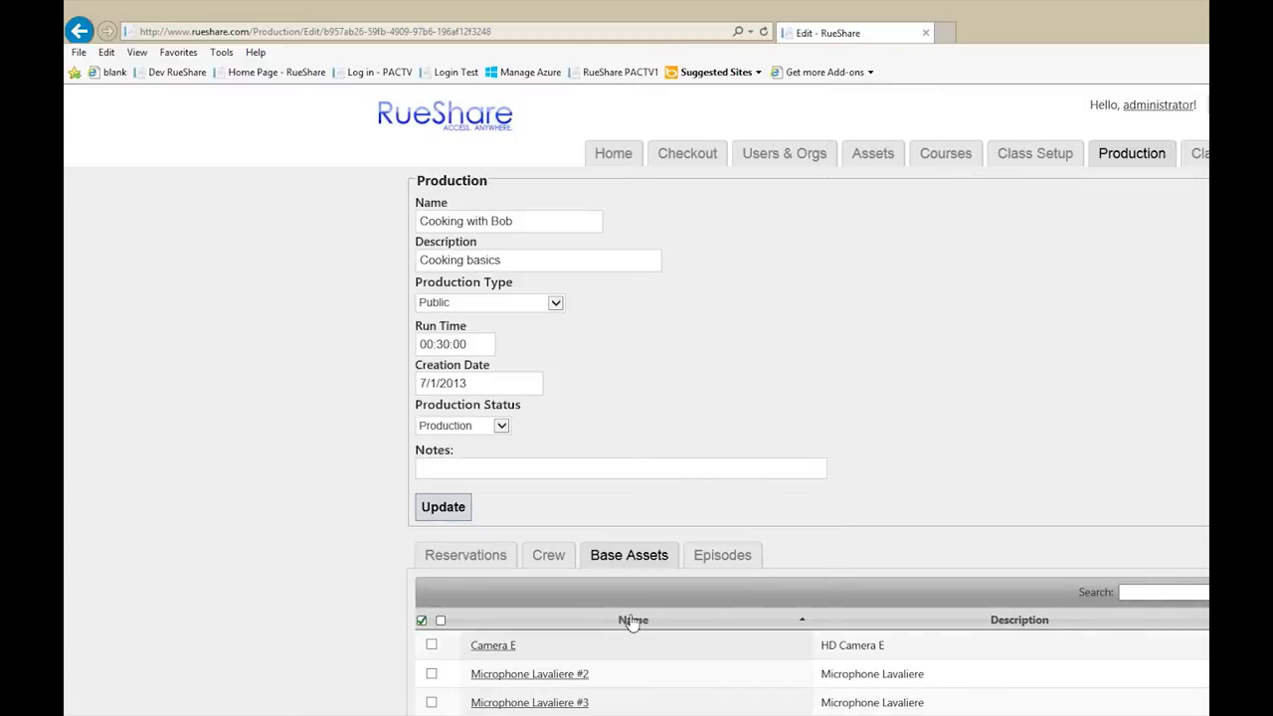
- Search the base configuration in a new asset reservation, cancel the reservation, and show the production's episodes
{"action": "left_click", "coordinate": [469, 564]}
{"action": "scroll", "coordinate": [471, 572], "scroll_direction": "down", "scroll_amount": 3}
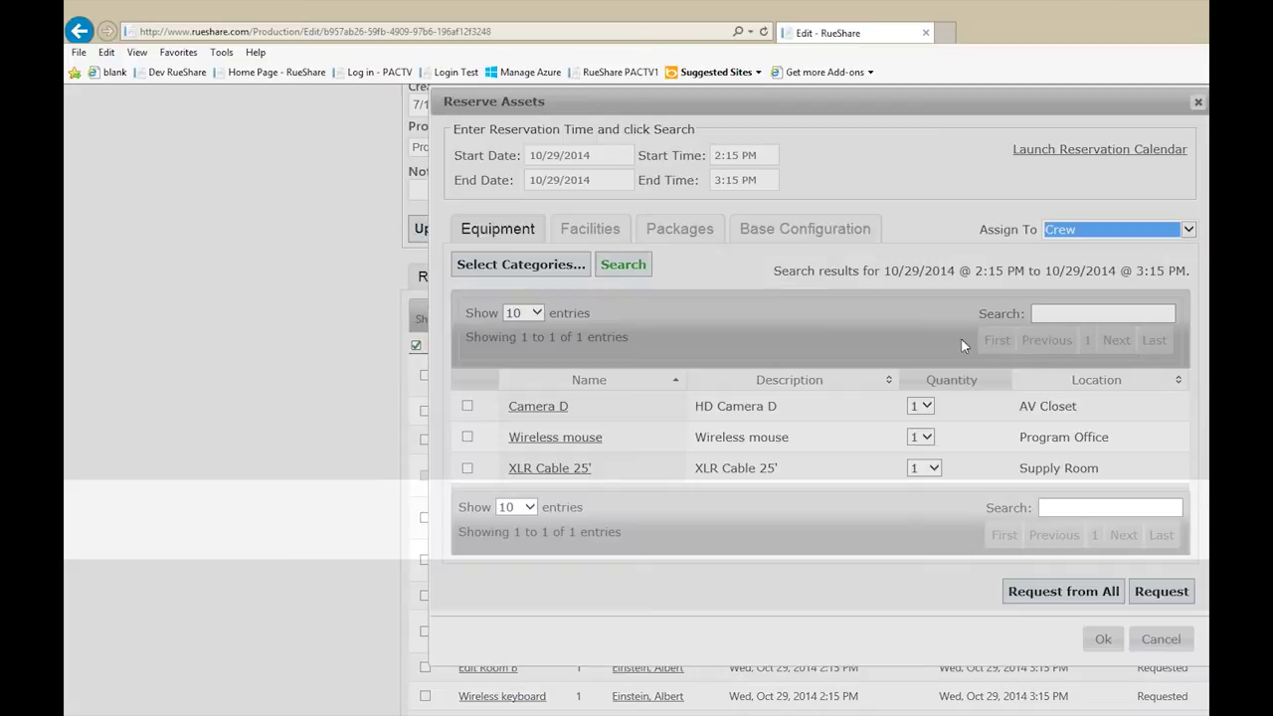
{"action": "left_click", "coordinate": [803, 229]}
{"action": "left_click", "coordinate": [497, 264]}
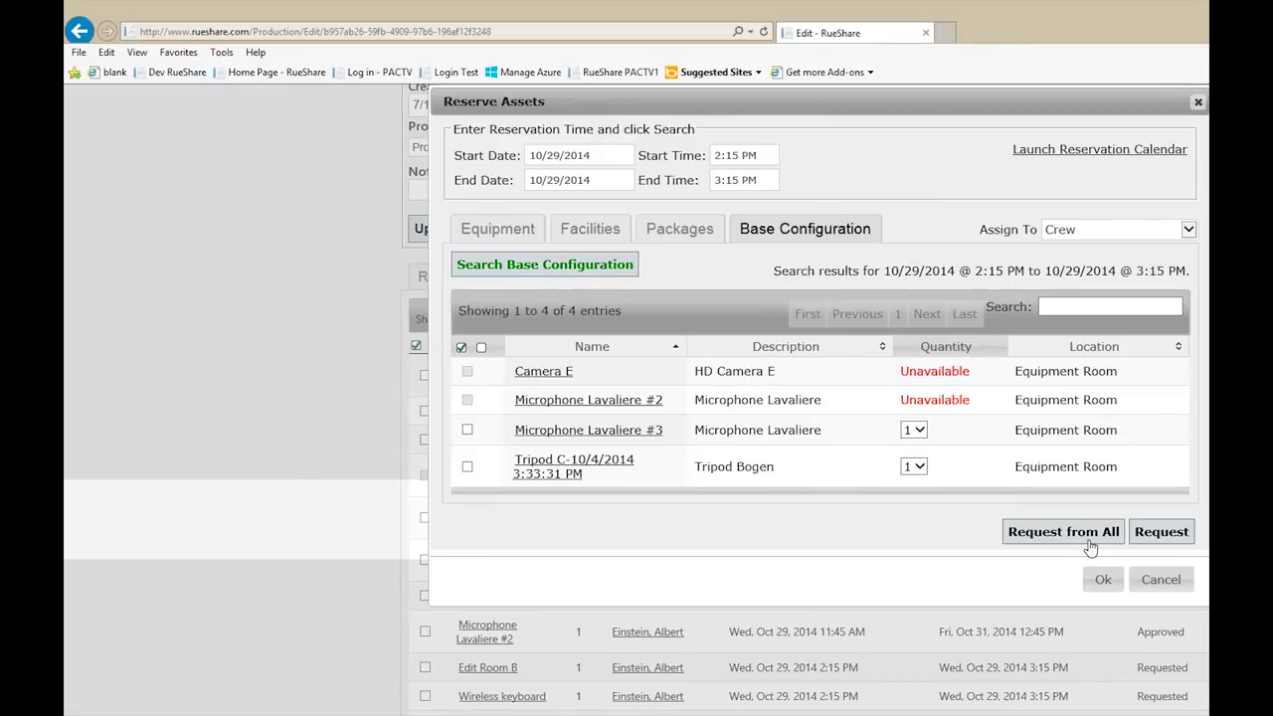
{"action": "left_click", "coordinate": [1143, 579]}
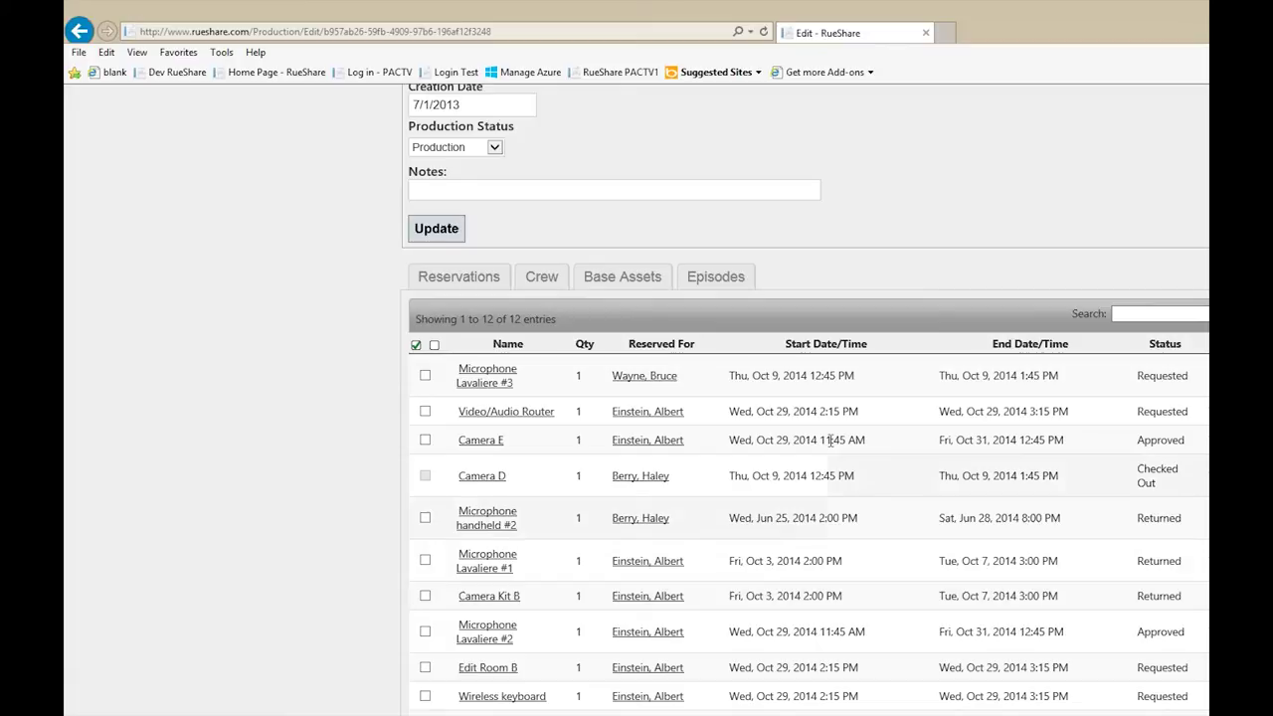
{"action": "left_click", "coordinate": [718, 280]}
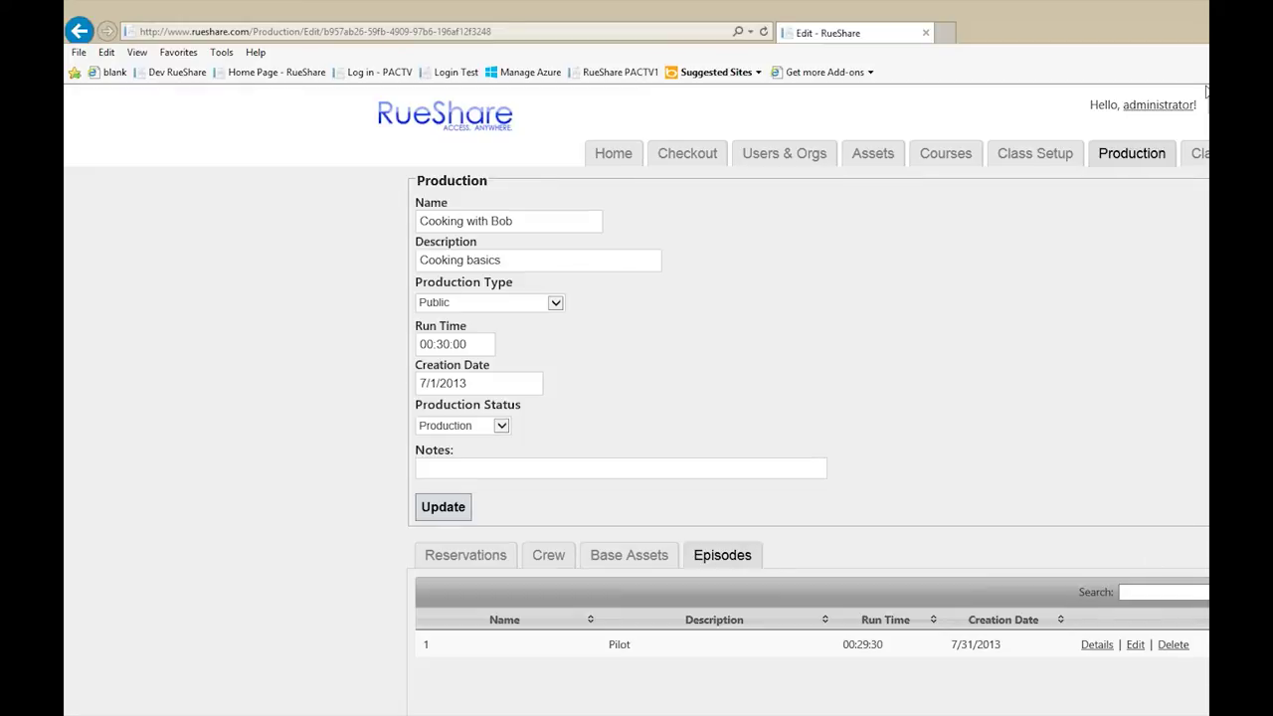
- Log out of the administrator account and log in as the Lighting crew member with the member's user name and password
{"action": "left_click", "coordinate": [1158, 104]}
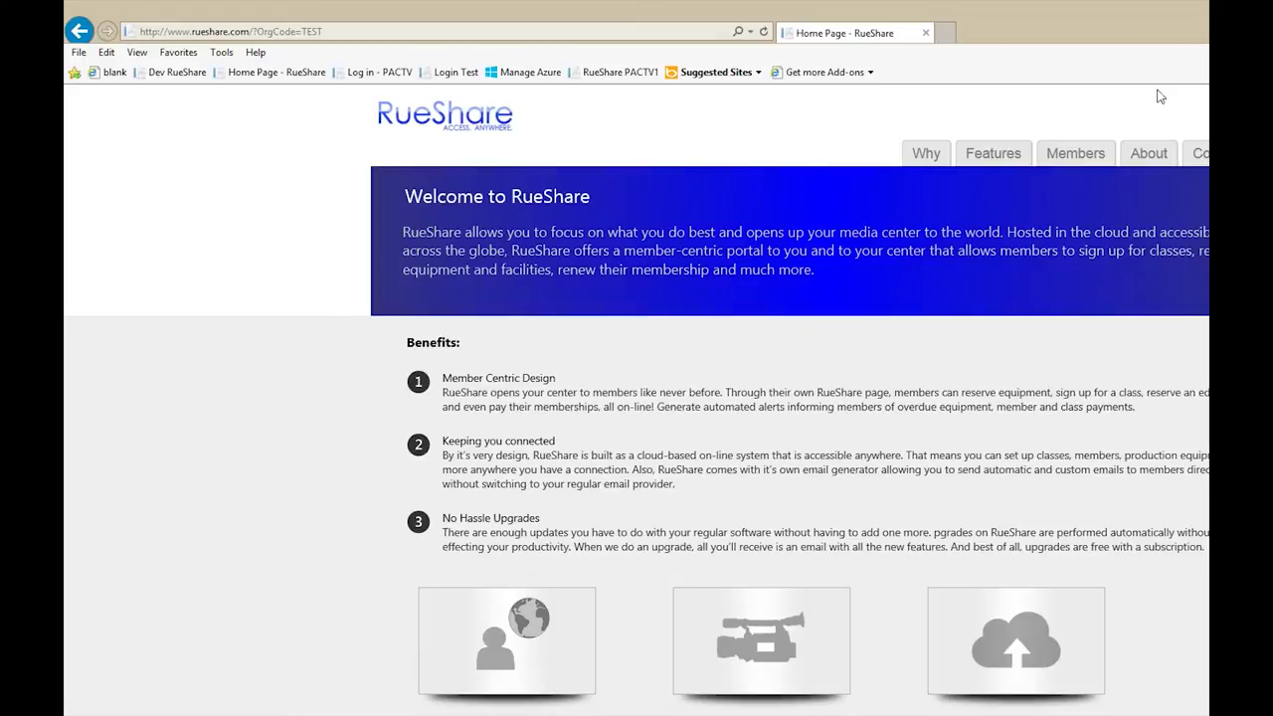
{"action": "left_click", "coordinate": [1196, 100]}
{"action": "left_click", "coordinate": [441, 287]}
{"action": "type", "text": "a"}
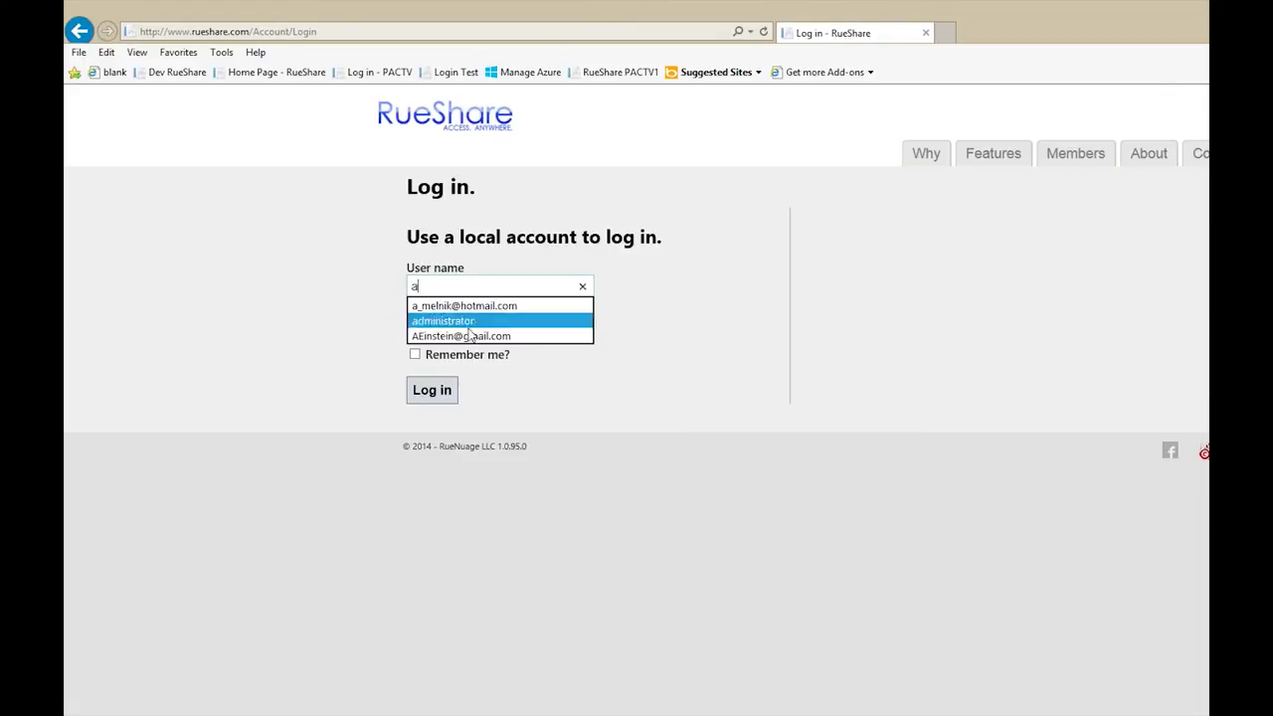
{"action": "left_click", "coordinate": [477, 335]}
{"action": "left_click", "coordinate": [497, 328]}
{"action": "type", "text": "*******"}
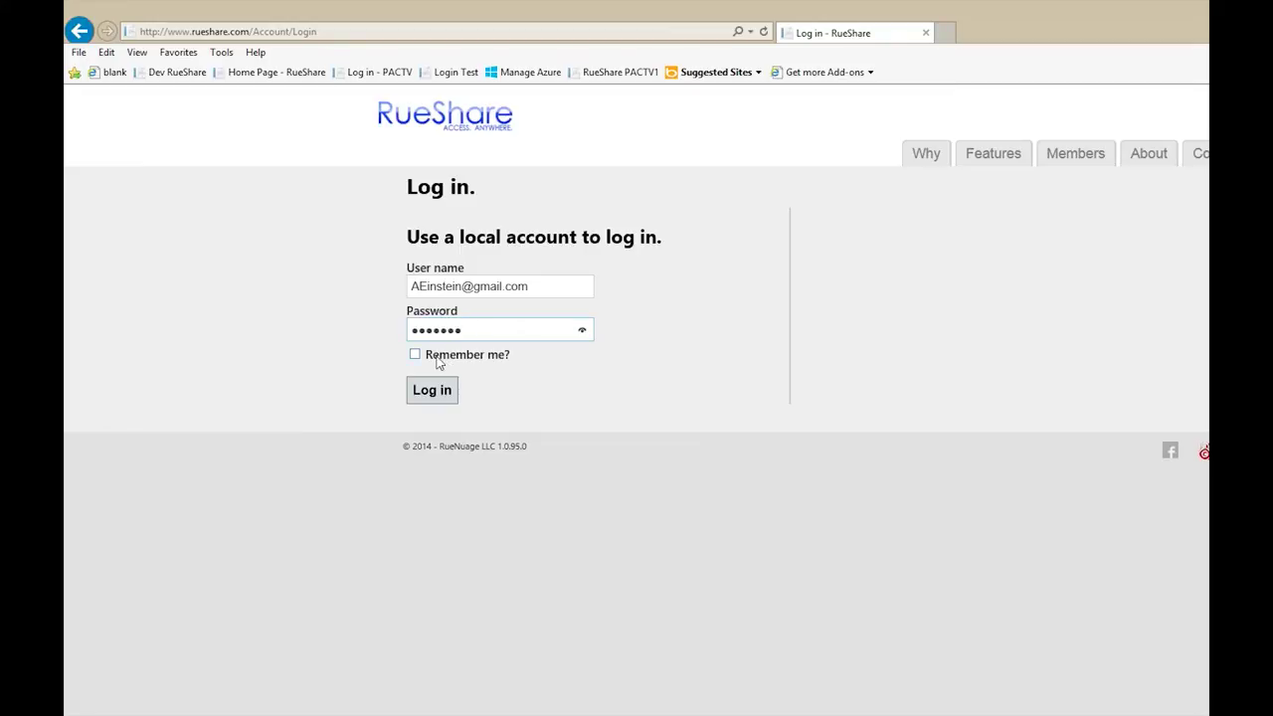
{"action": "left_click", "coordinate": [435, 389]}
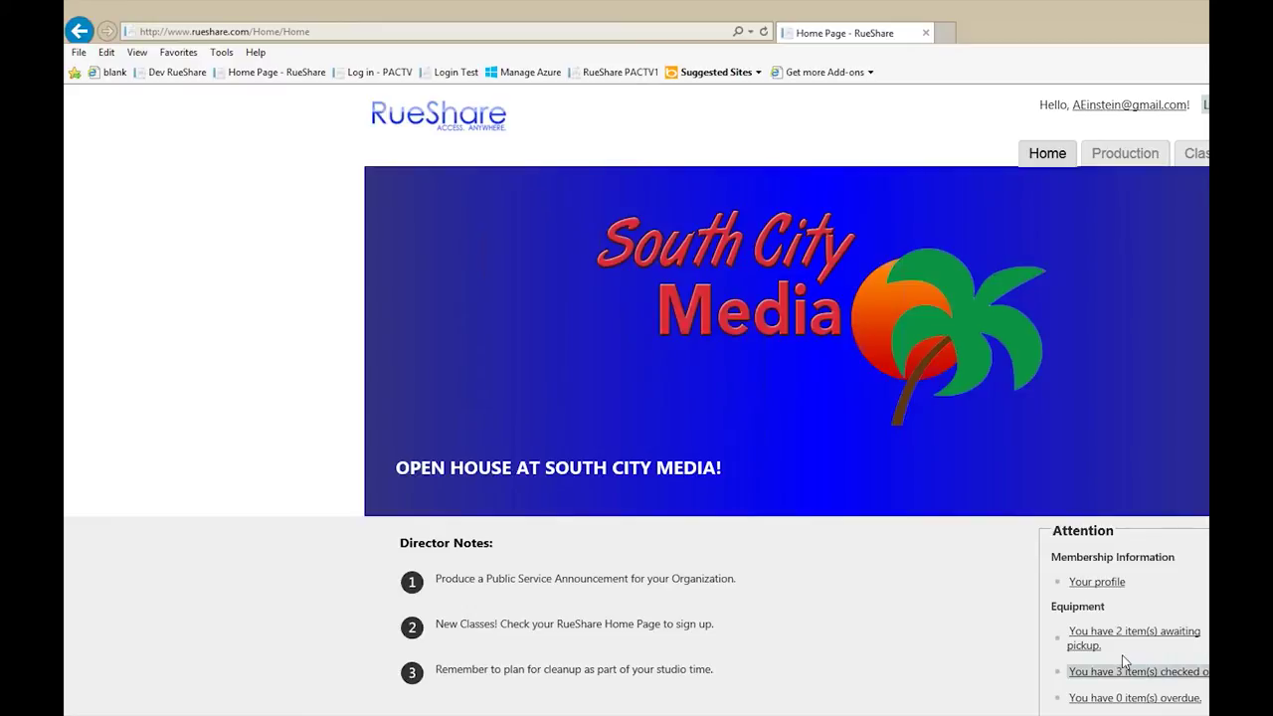
- Review the certifications, reservations and productions in the member's own profile and return to the home page
{"action": "left_click", "coordinate": [1098, 583]}
{"action": "scroll", "coordinate": [1142, 511], "scroll_direction": "down", "scroll_amount": 3}
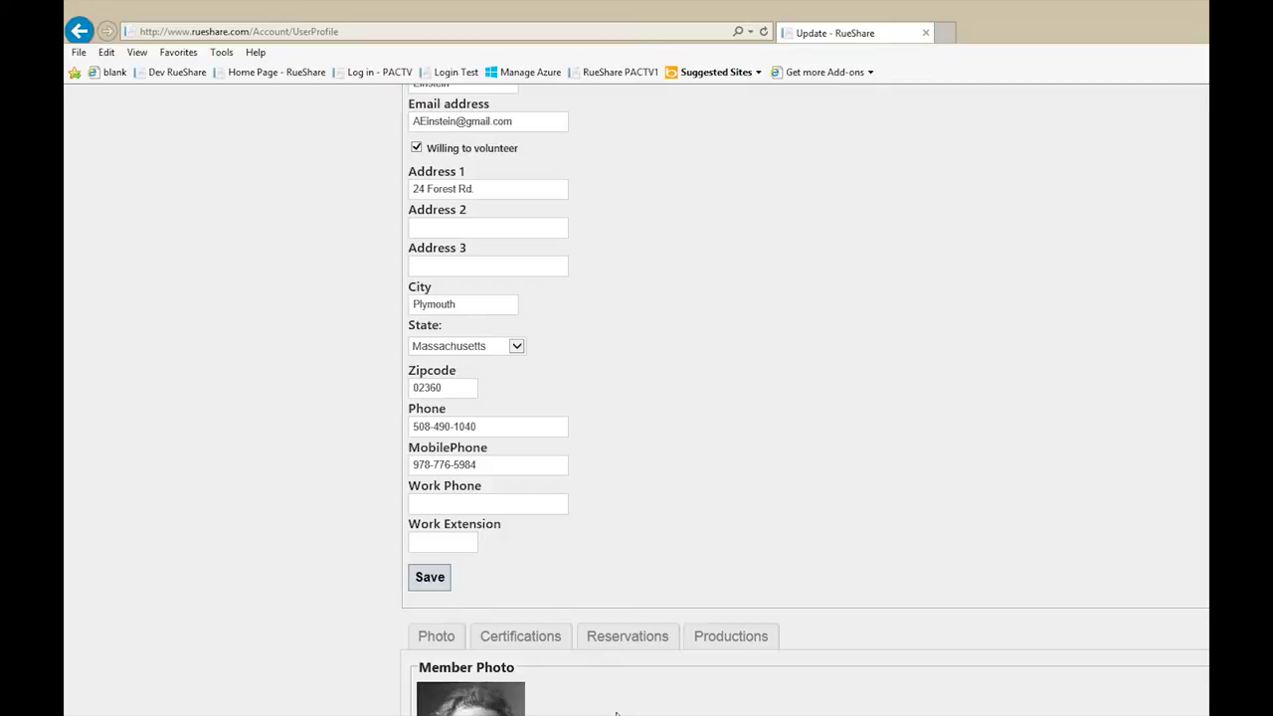
{"action": "left_click", "coordinate": [520, 641]}
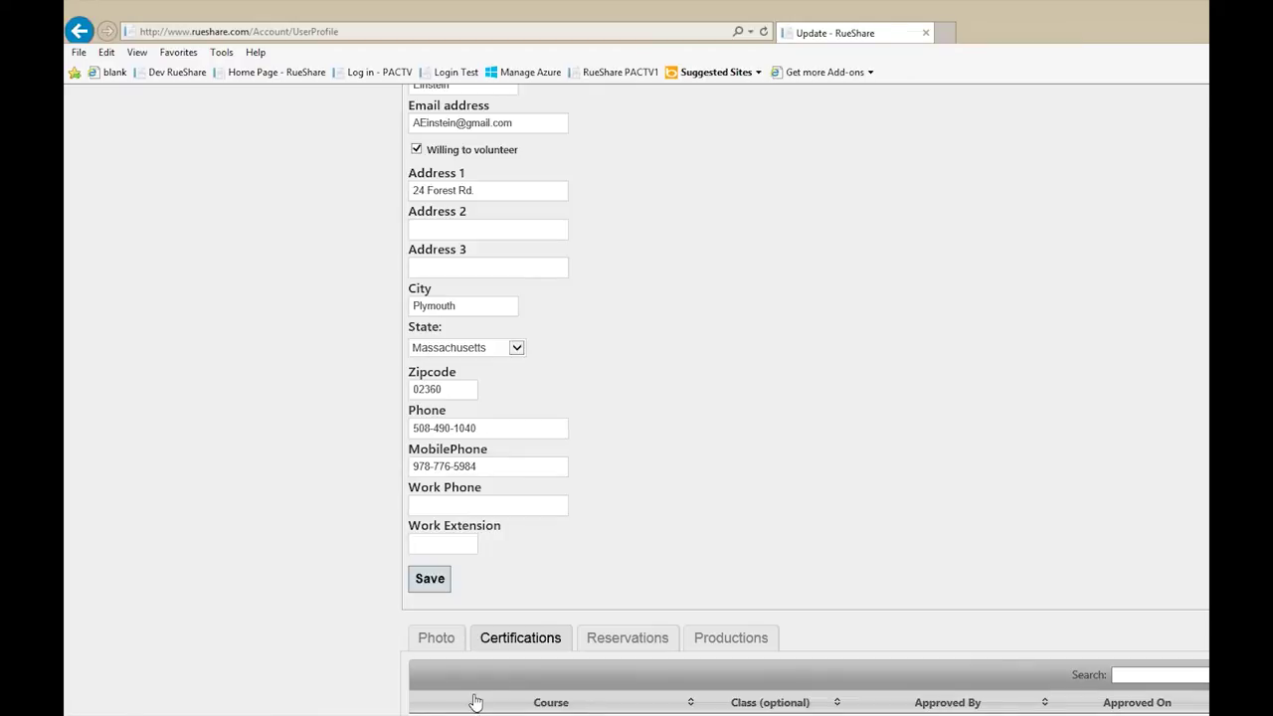
{"action": "left_click", "coordinate": [641, 646]}
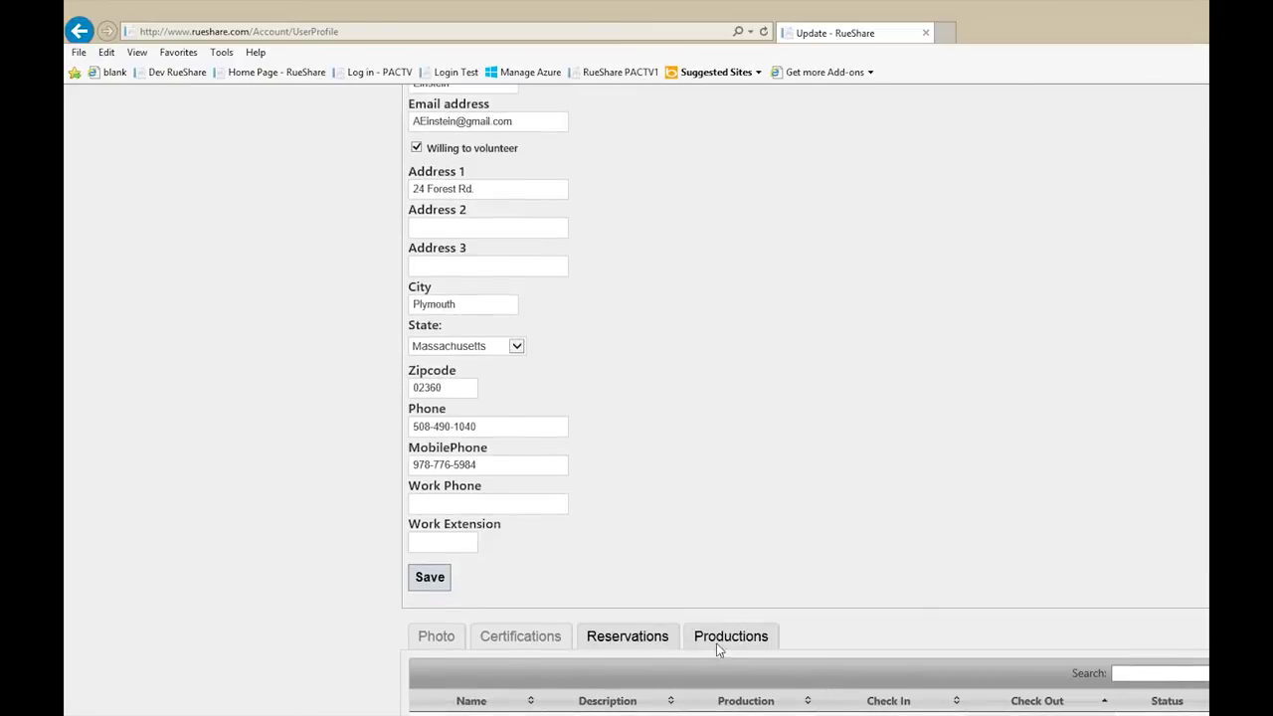
{"action": "left_click", "coordinate": [715, 643]}
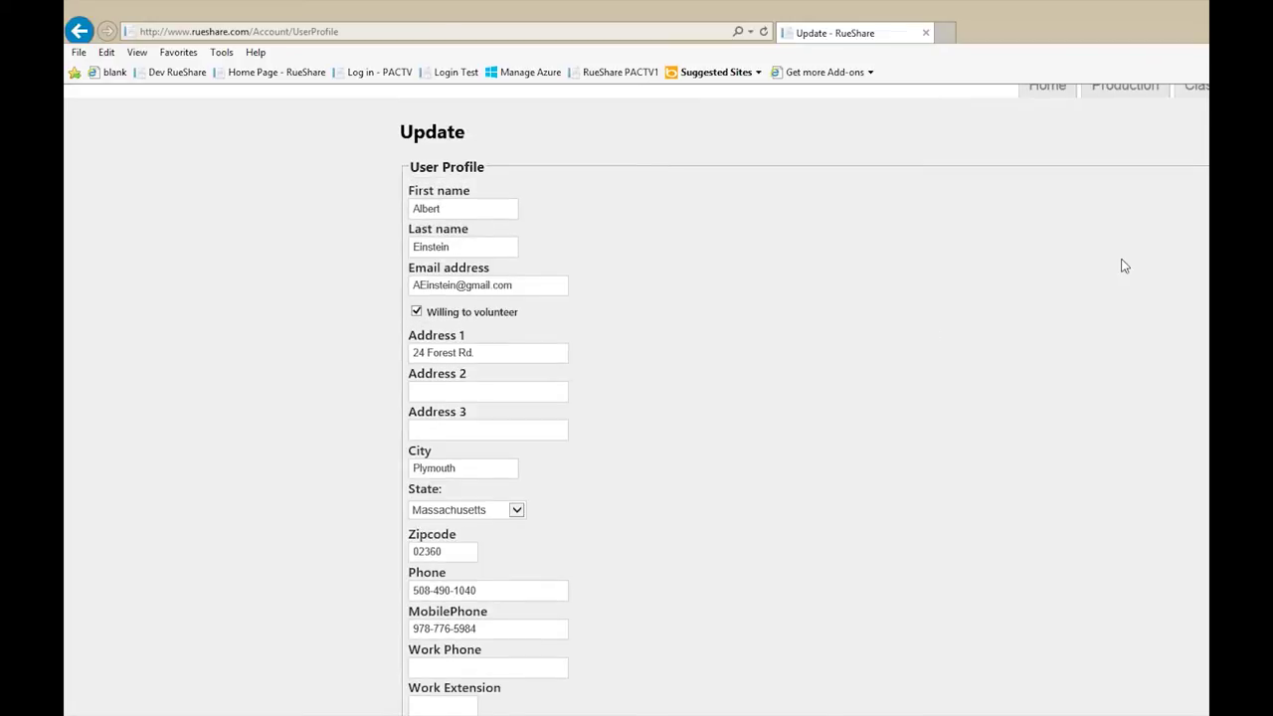
{"action": "left_click", "coordinate": [1047, 103]}
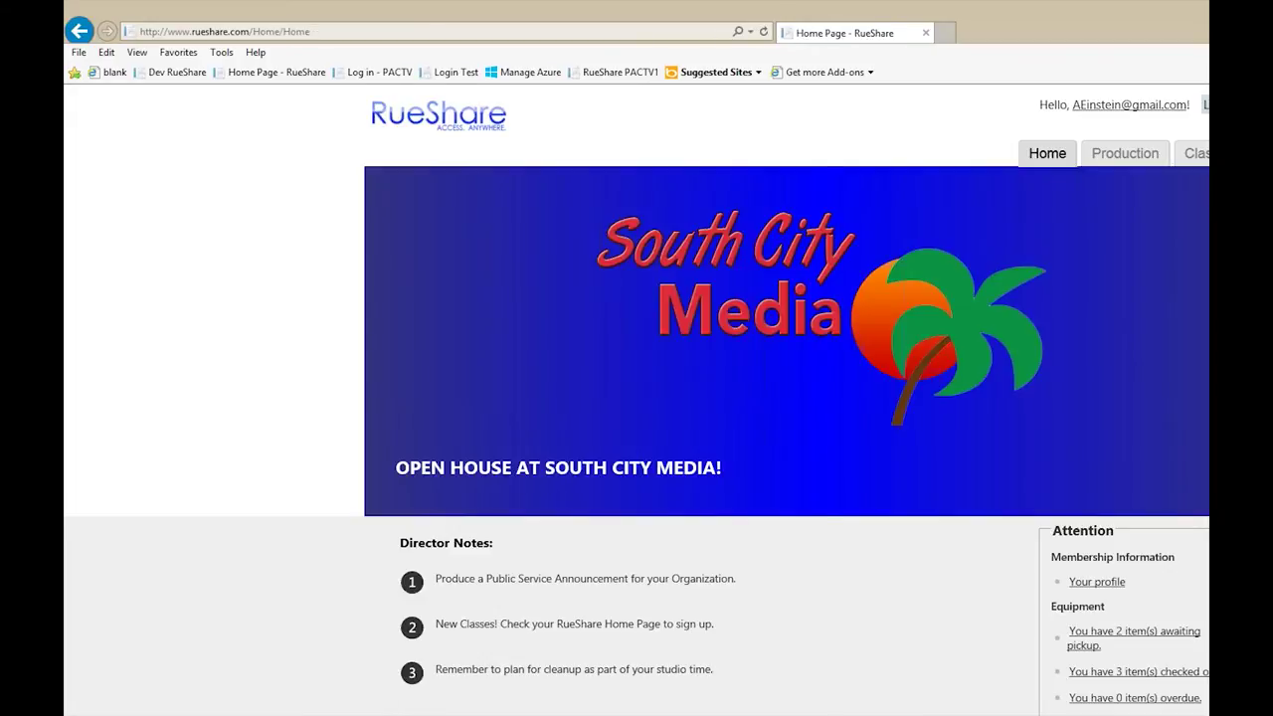
- Open the member's status calendar and examine the production events and classes listed below it
{"action": "left_click", "coordinate": [1088, 615]}
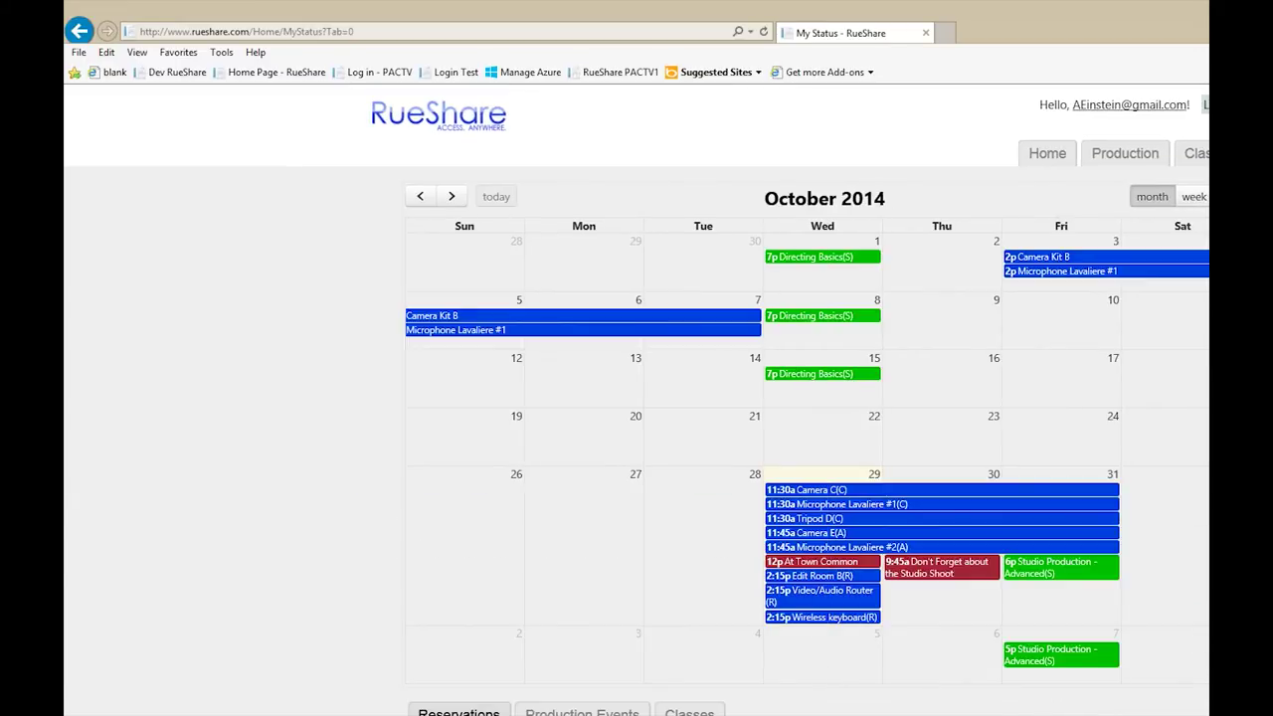
{"action": "scroll", "coordinate": [636, 397], "scroll_direction": "down", "scroll_amount": 1}
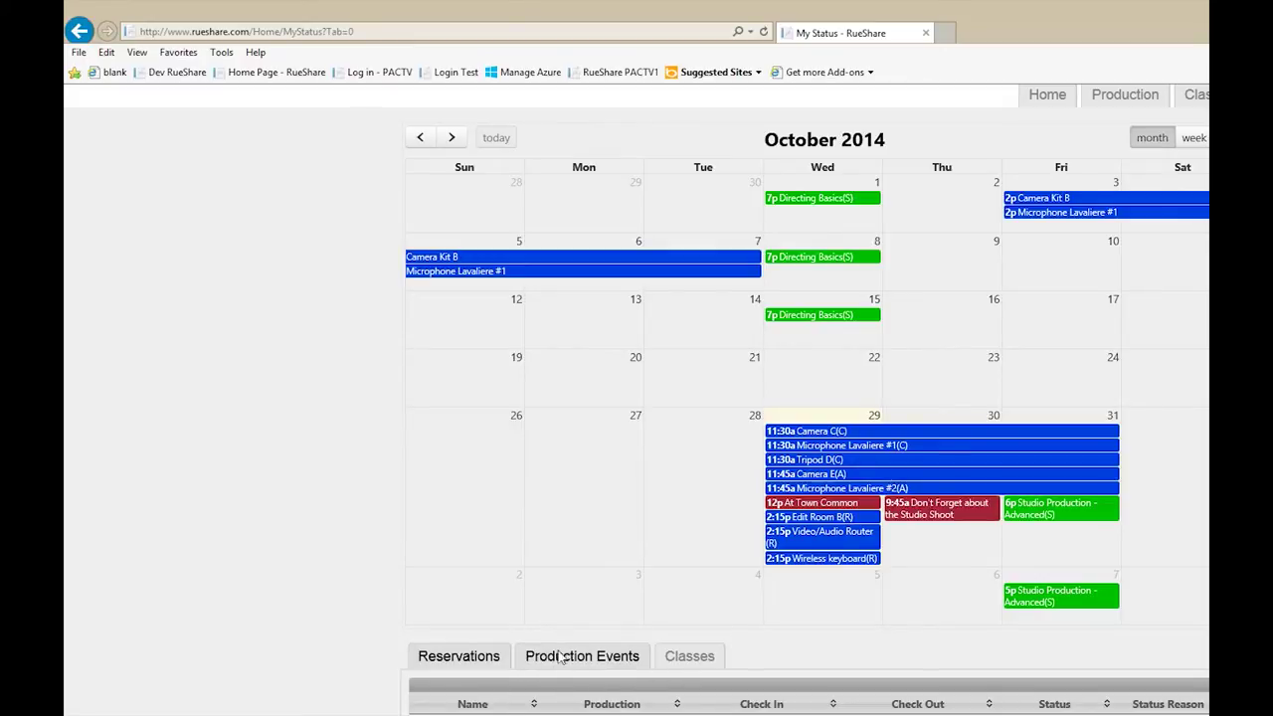
{"action": "scroll", "coordinate": [581, 661], "scroll_direction": "up", "scroll_amount": 1}
{"action": "scroll", "coordinate": [962, 712], "scroll_direction": "down", "scroll_amount": 3}
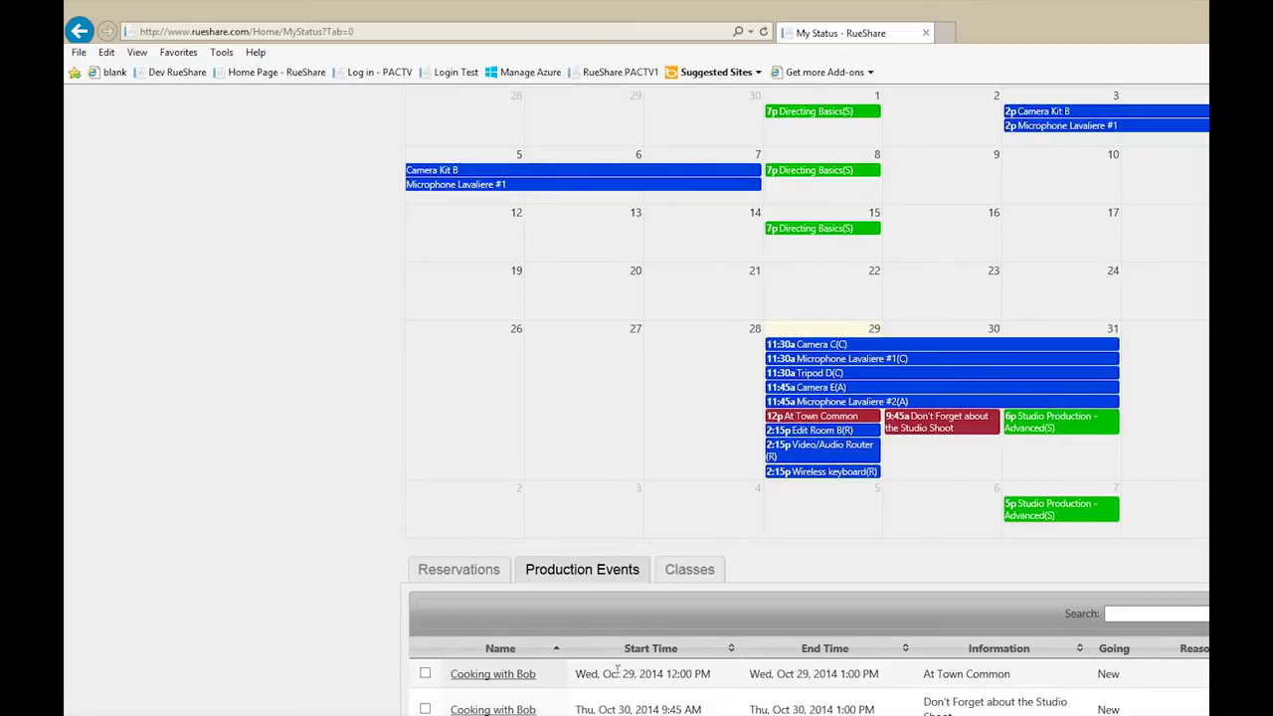
{"action": "left_click_drag", "start_coordinate": [1010, 674], "coordinate": [923, 686]}
{"action": "left_click", "coordinate": [922, 686]}
{"action": "left_click", "coordinate": [686, 569]}
{"action": "scroll", "coordinate": [686, 616], "scroll_direction": "down", "scroll_amount": 1}
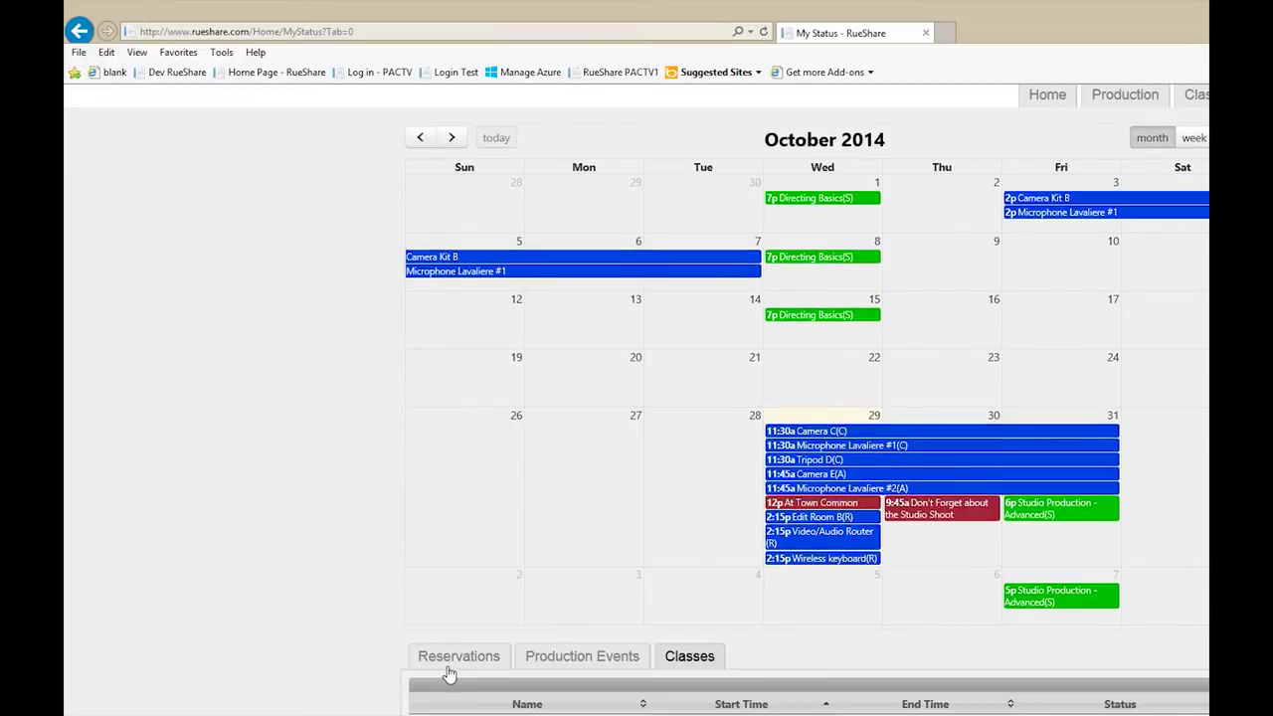
- Answer Yes to attending the Cooking with Bob production event "At Town Common" on October 29, 2014, without giving a reason
{"action": "left_click", "coordinate": [581, 656]}
{"action": "scroll", "coordinate": [477, 664], "scroll_direction": "down", "scroll_amount": 1}
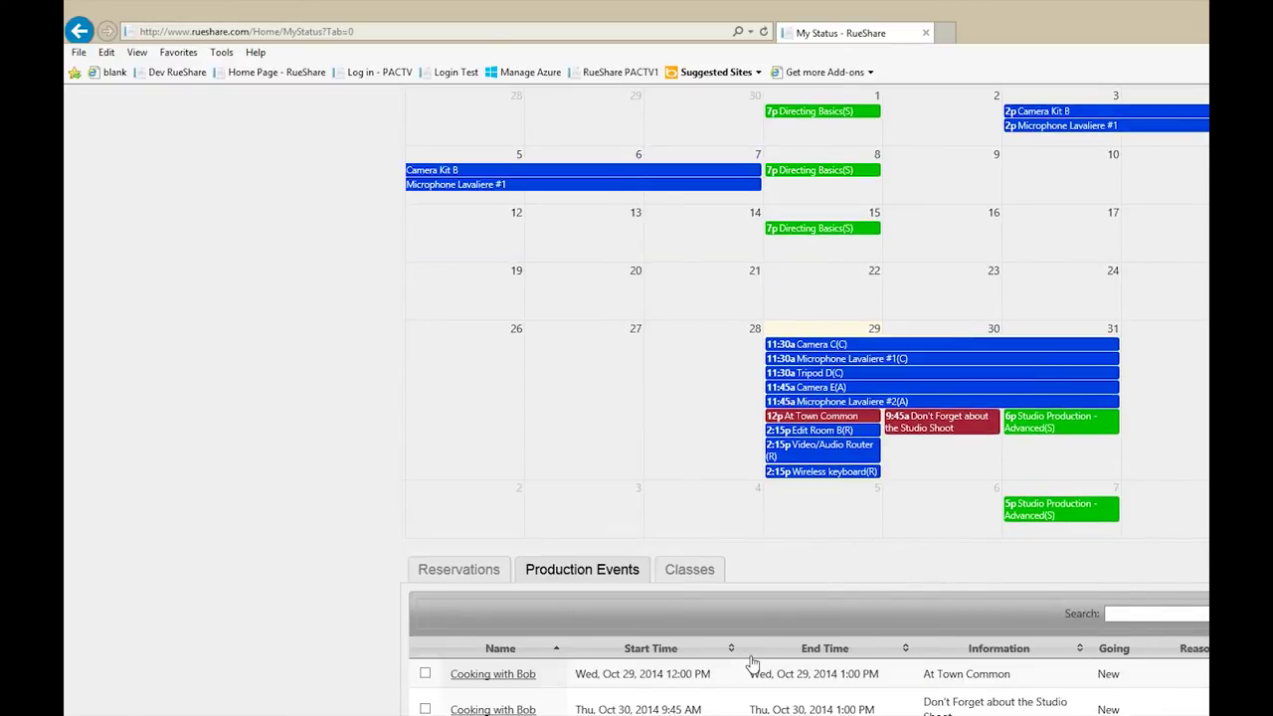
{"action": "left_click", "coordinate": [424, 673]}
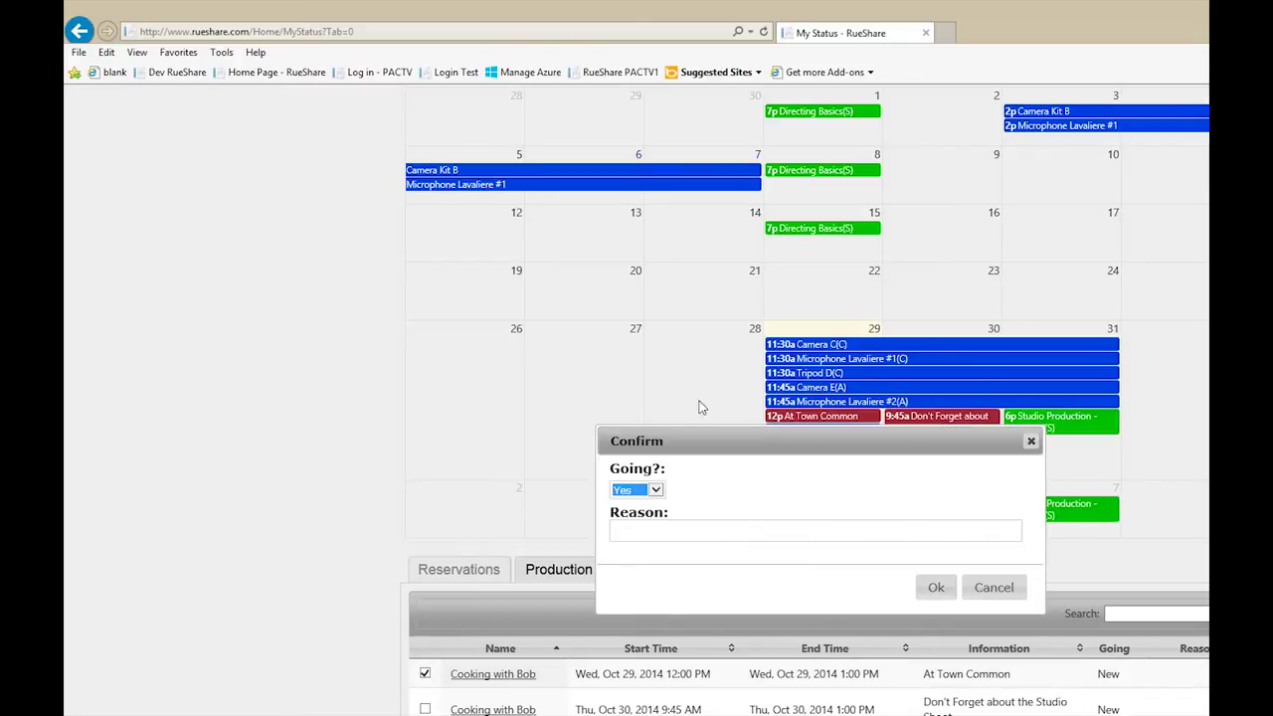
{"action": "left_click", "coordinate": [642, 489]}
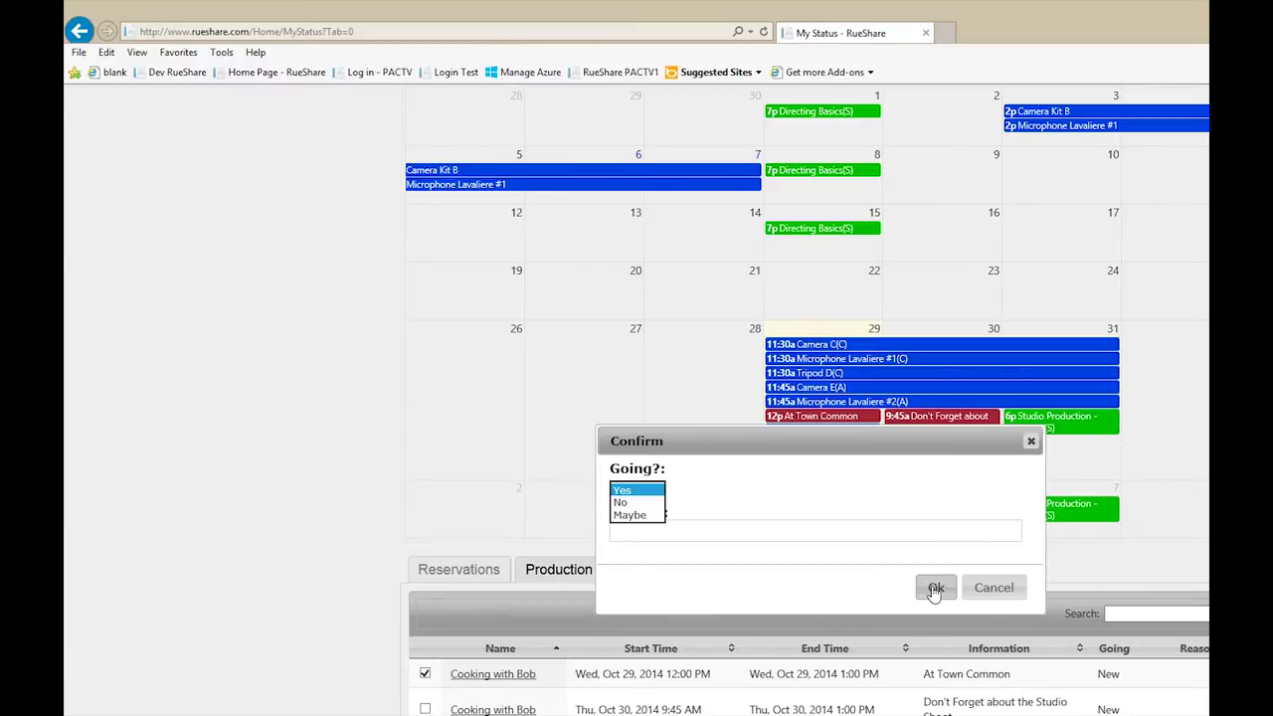
{"action": "left_click", "coordinate": [860, 596]}
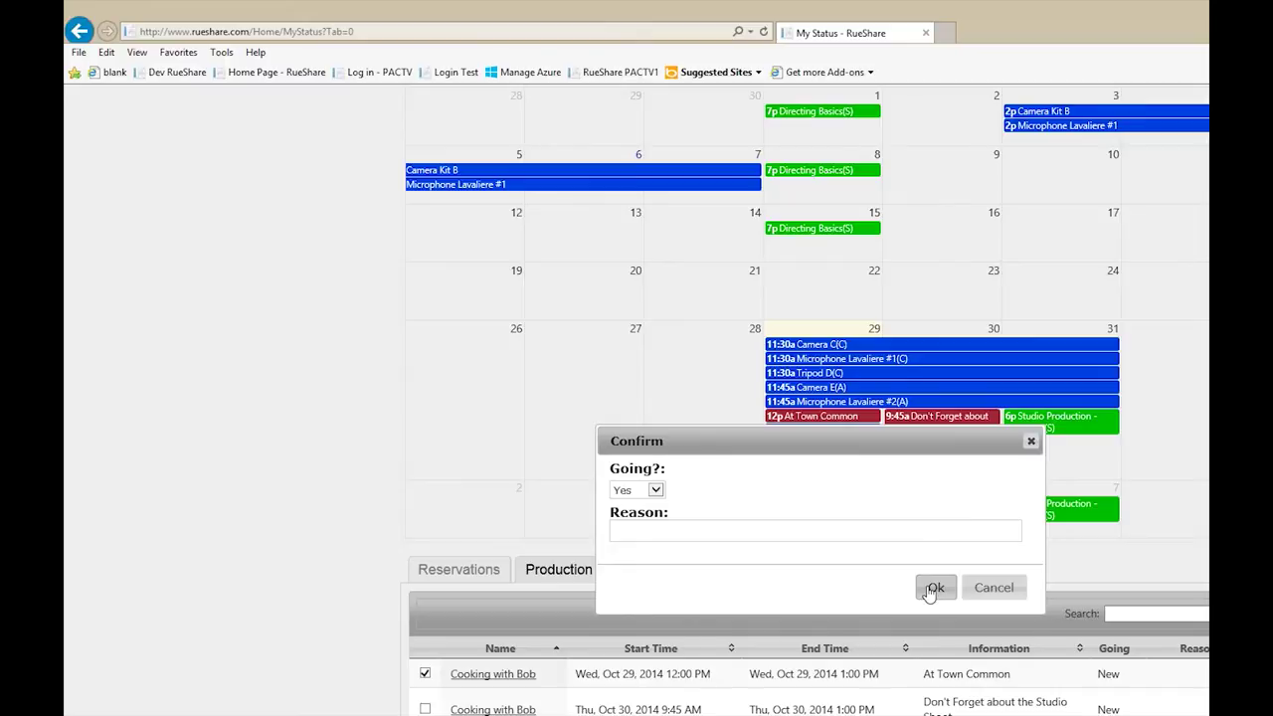
{"action": "left_click", "coordinate": [935, 588]}
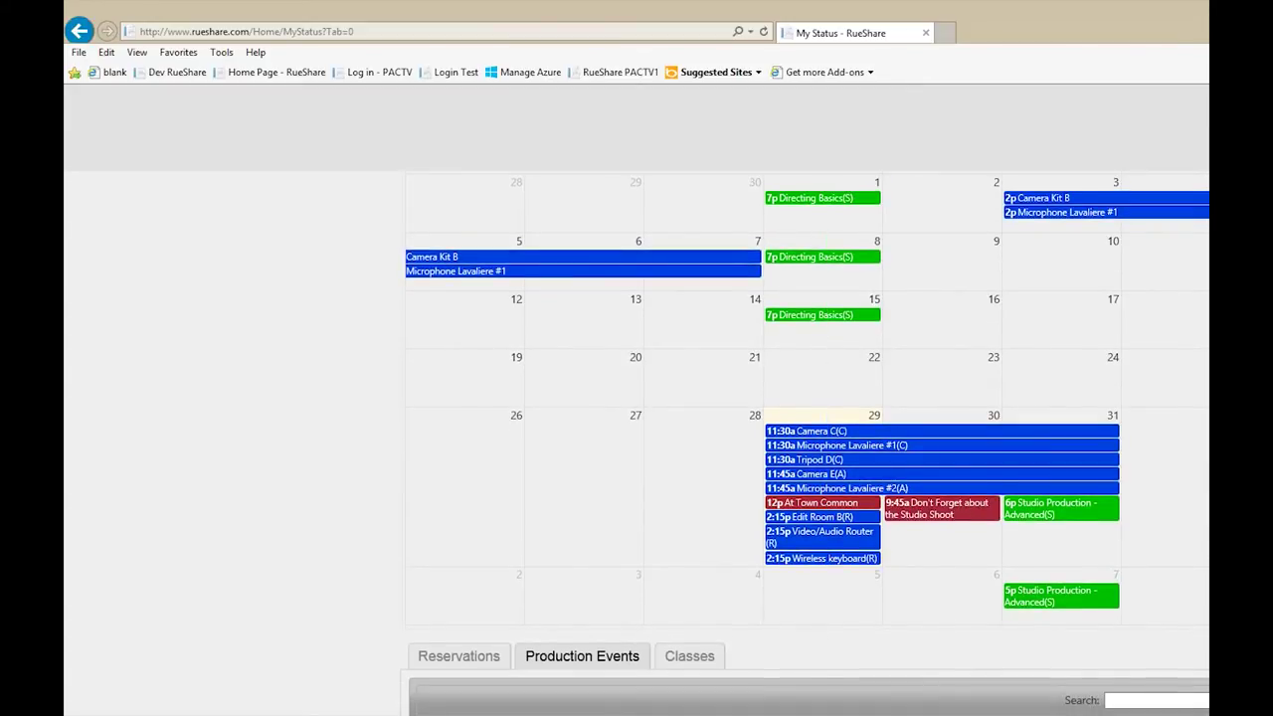
- Sign up without online payment for the Studio Production - Advanced class from its October 29 10 AM entry in the class calendar
{"action": "left_click", "coordinate": [689, 655]}
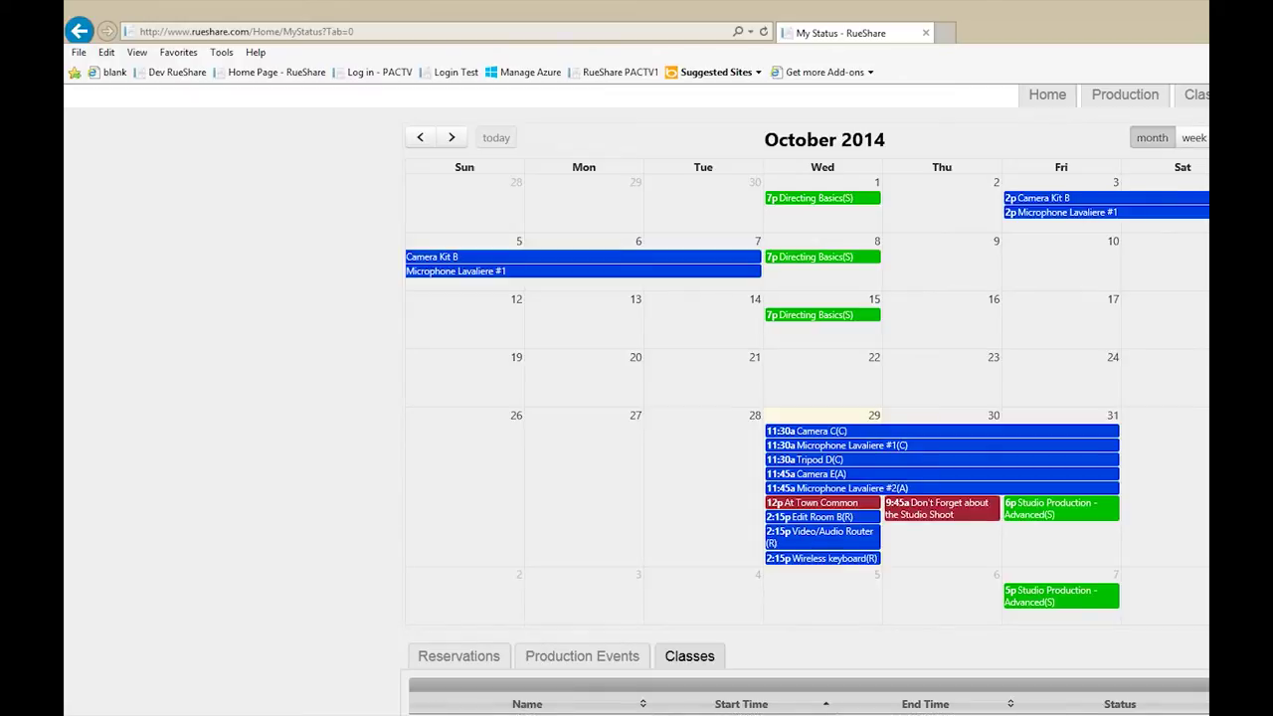
{"action": "left_click", "coordinate": [1044, 108]}
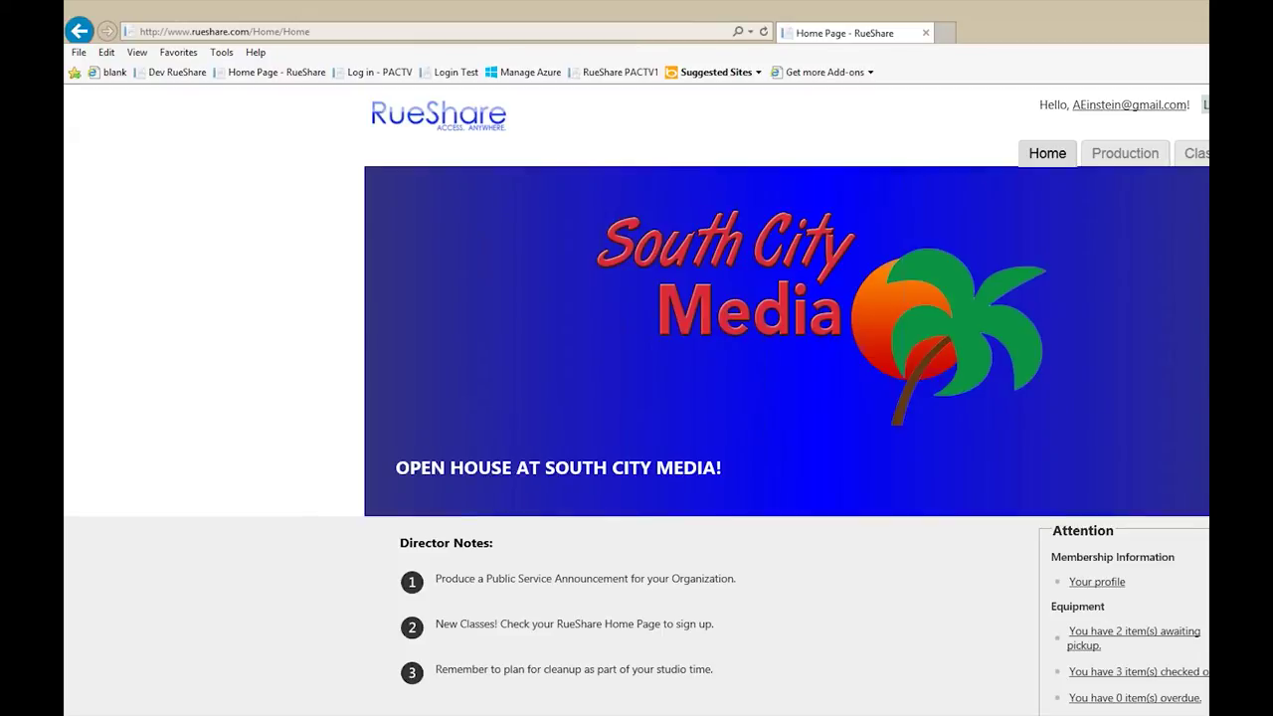
{"action": "left_click", "coordinate": [1193, 153]}
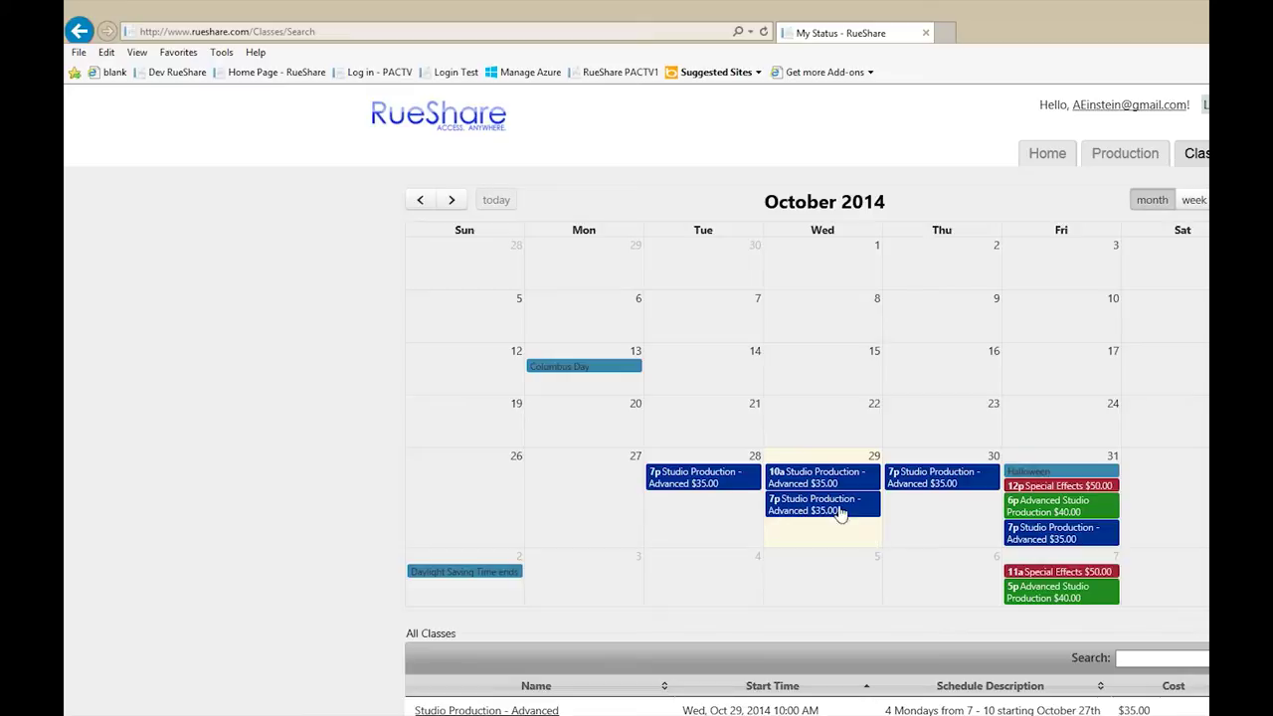
{"action": "left_click", "coordinate": [806, 482]}
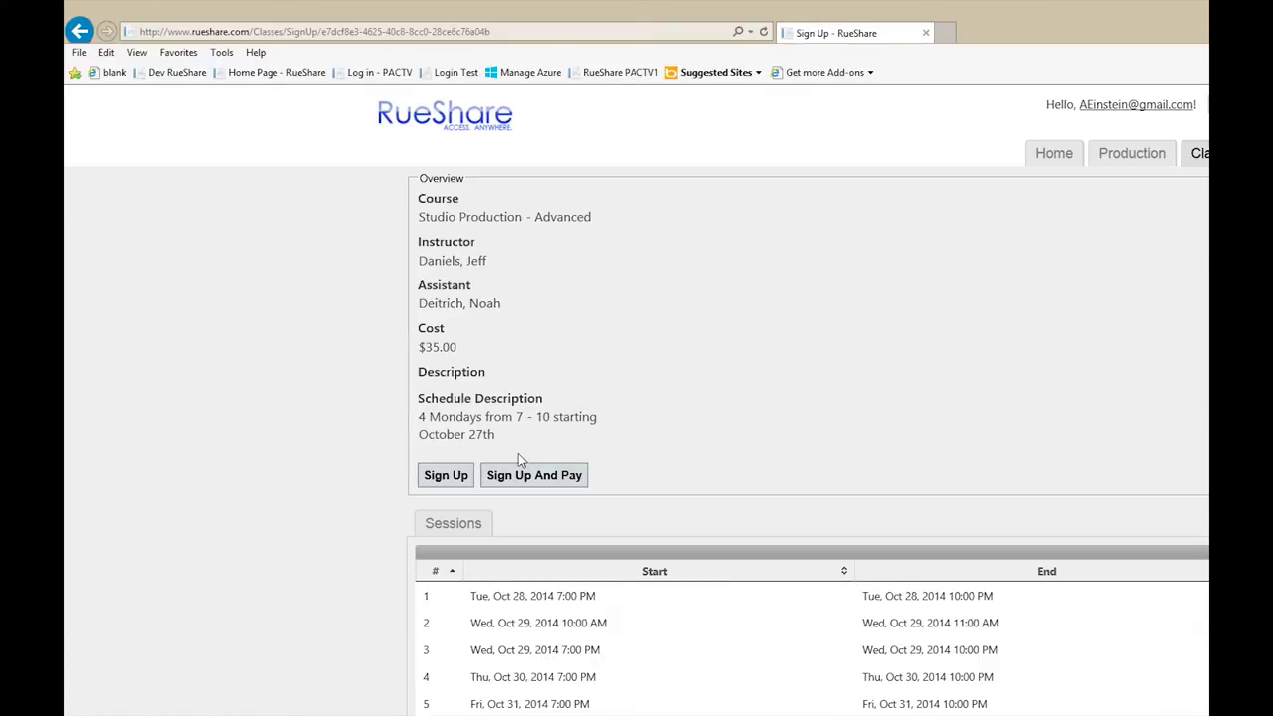
{"action": "left_click", "coordinate": [455, 477]}
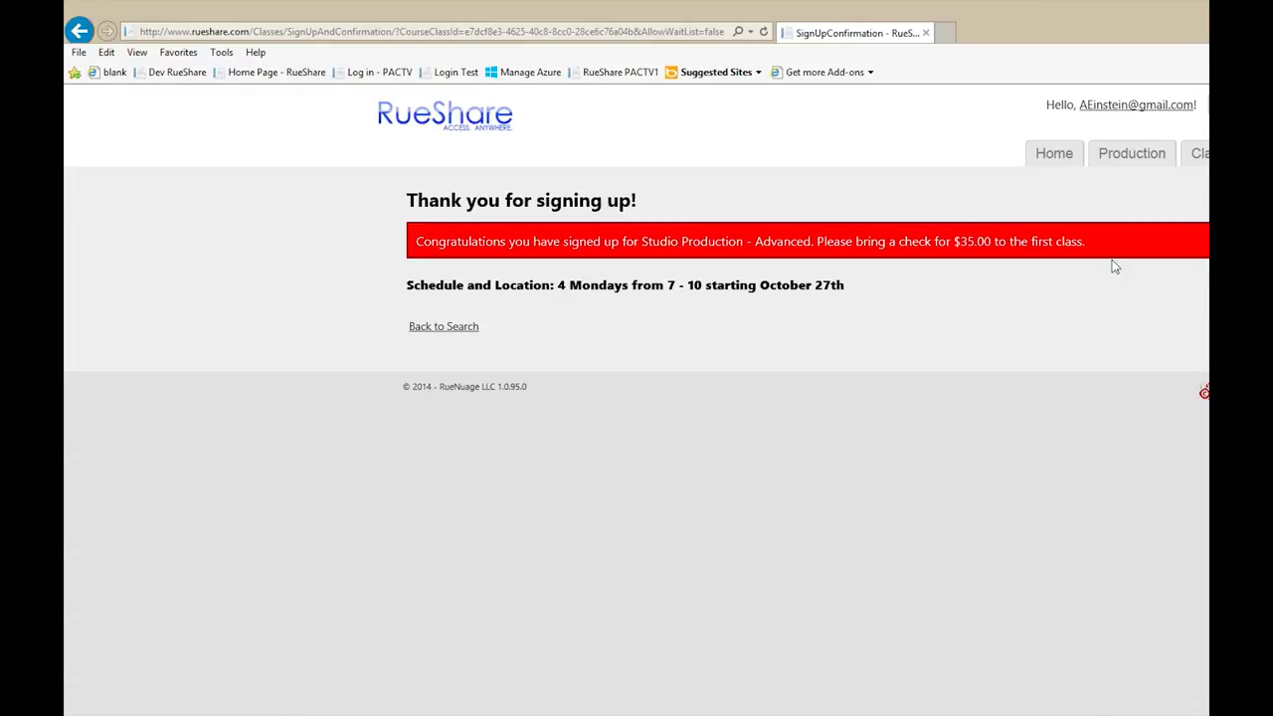
- Review the attendance response, class sessions and classes list in the member's status calendar, and return to the home page
{"action": "left_click", "coordinate": [1053, 157]}
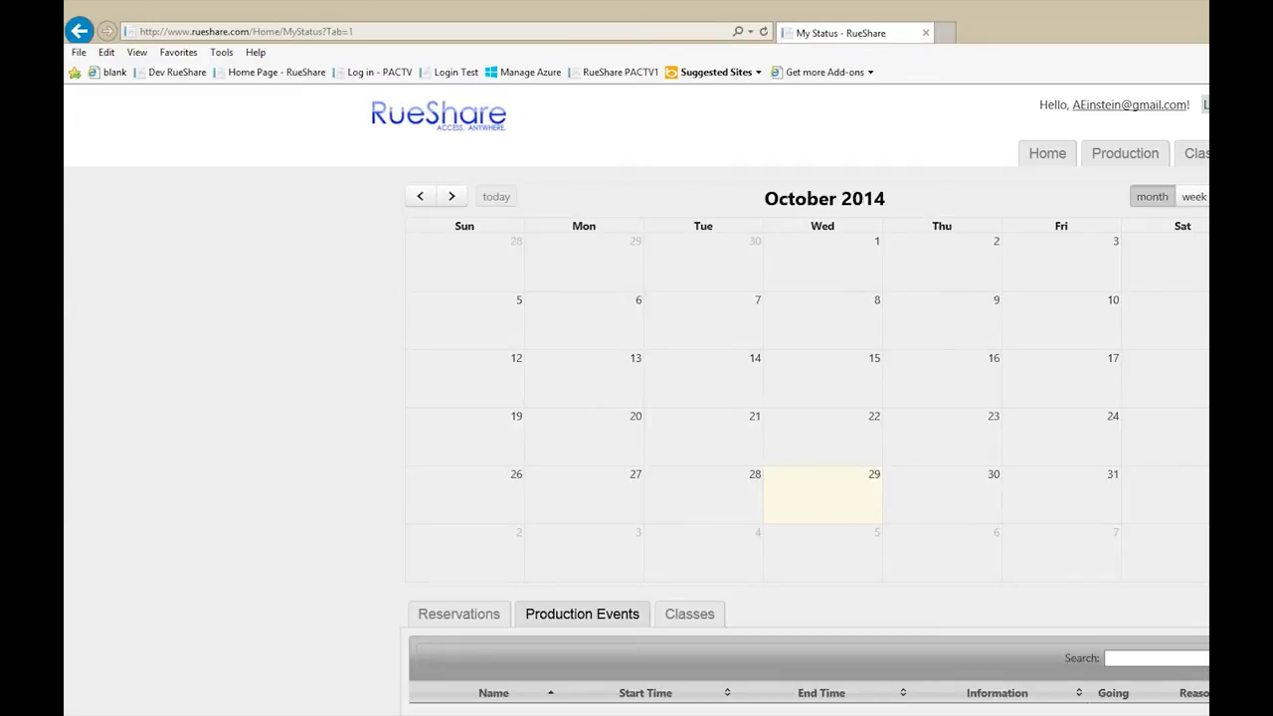
{"action": "scroll", "coordinate": [637, 398], "scroll_direction": "down", "scroll_amount": 3}
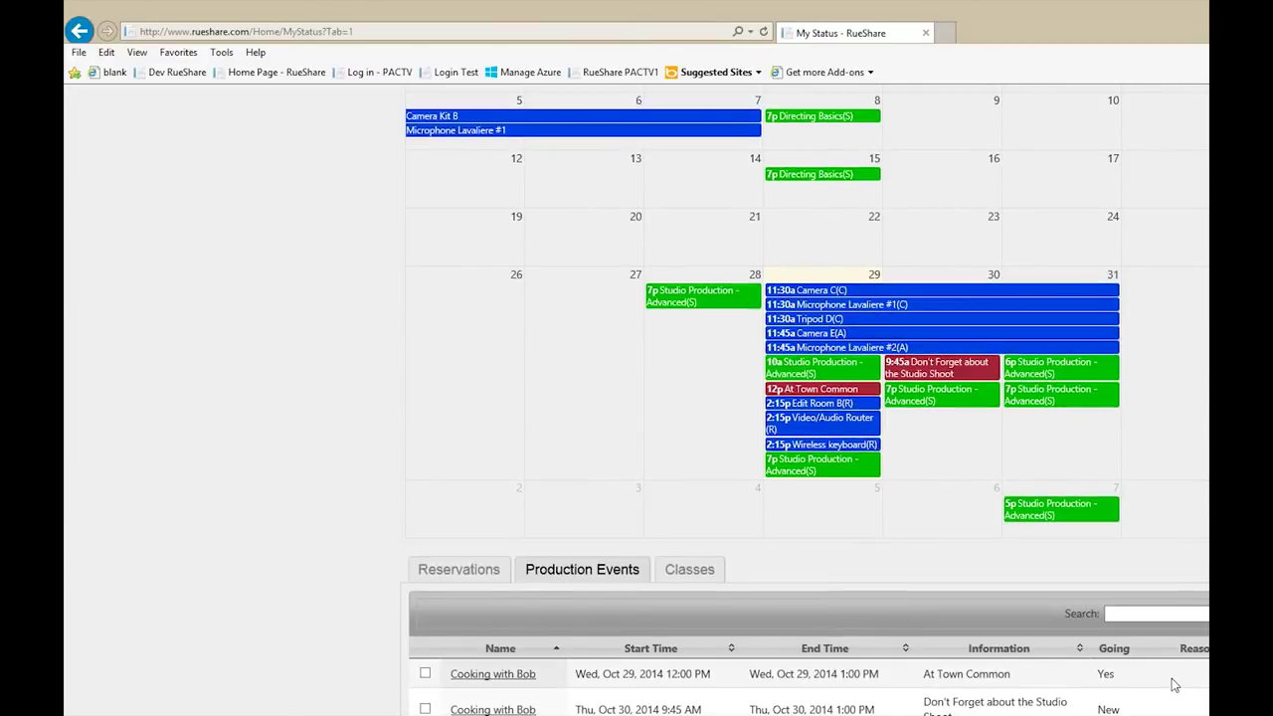
{"action": "scroll", "coordinate": [681, 578], "scroll_direction": "up", "scroll_amount": 3}
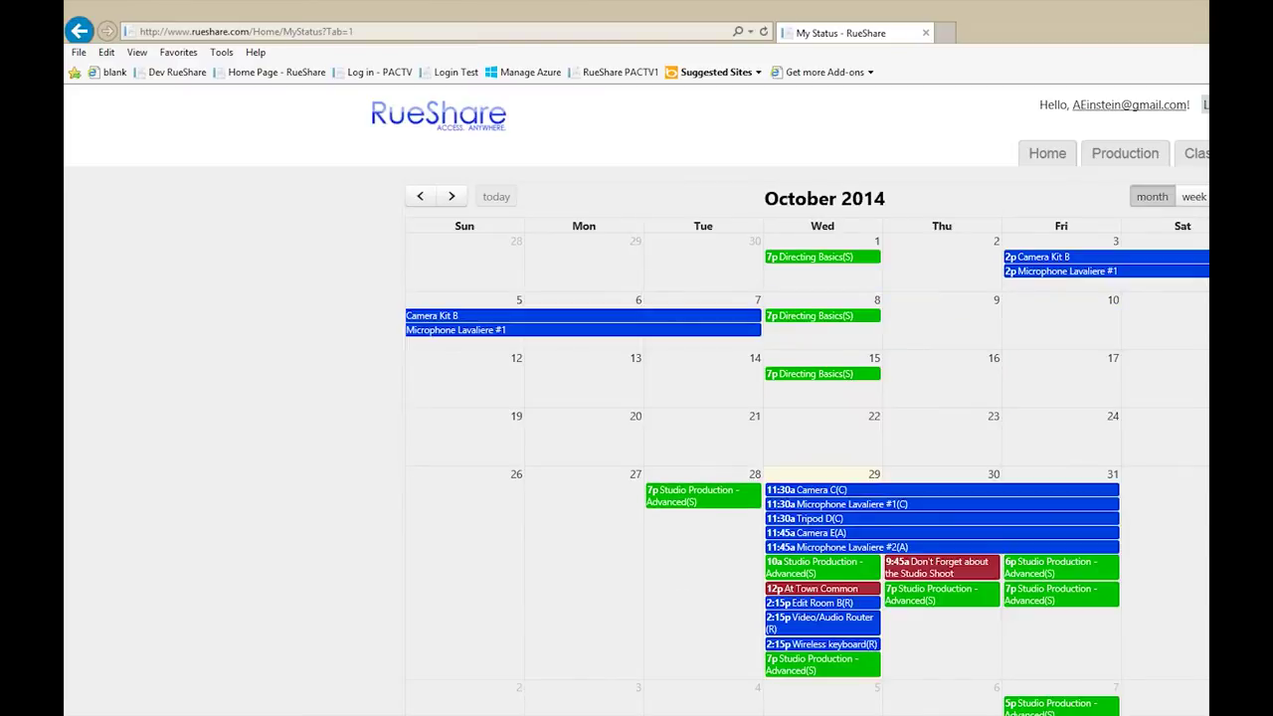
{"action": "scroll", "coordinate": [681, 579], "scroll_direction": "down", "scroll_amount": 2}
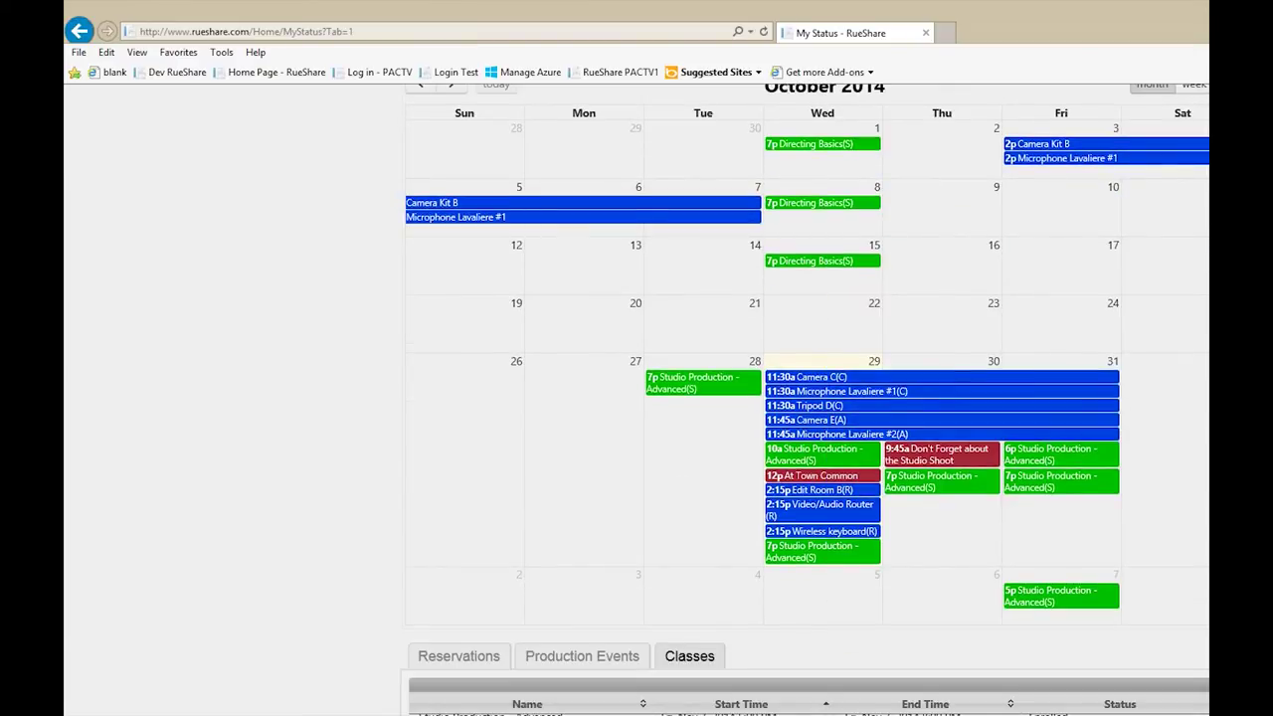
{"action": "scroll", "coordinate": [1155, 428], "scroll_direction": "up", "scroll_amount": 1}
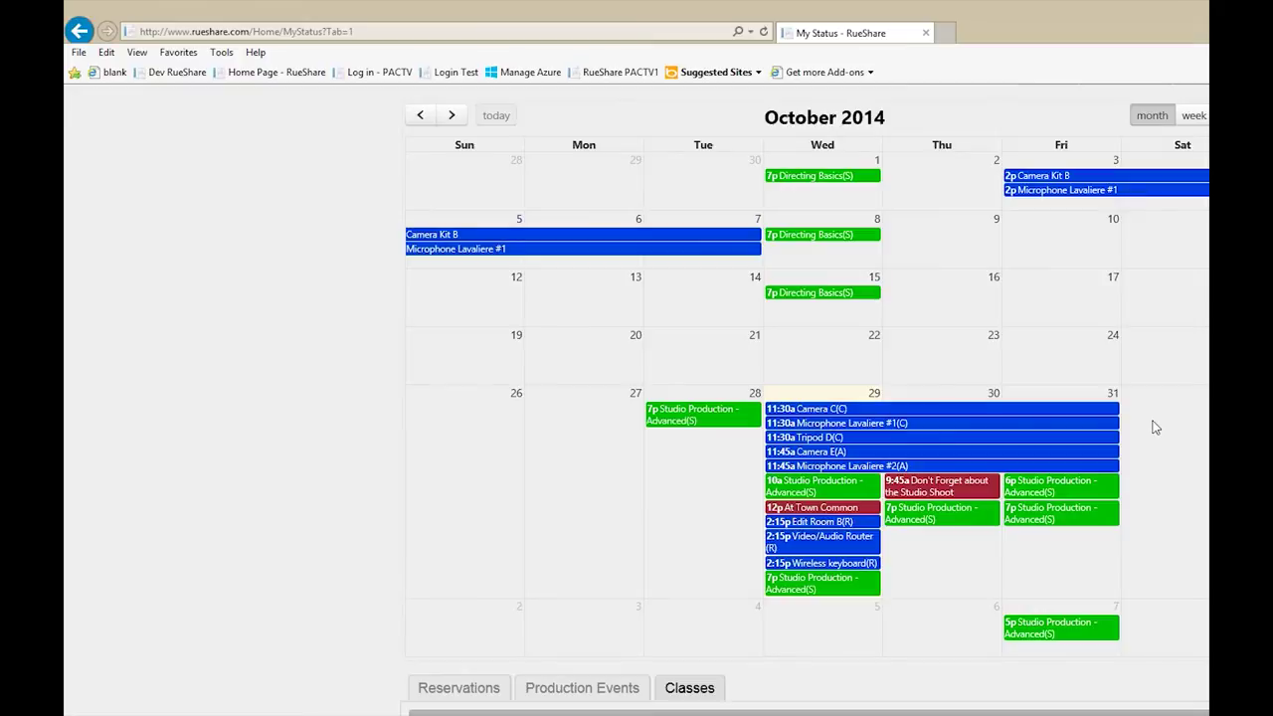
{"action": "scroll", "coordinate": [1158, 423], "scroll_direction": "up", "scroll_amount": 1}
{"action": "left_click", "coordinate": [1047, 153]}
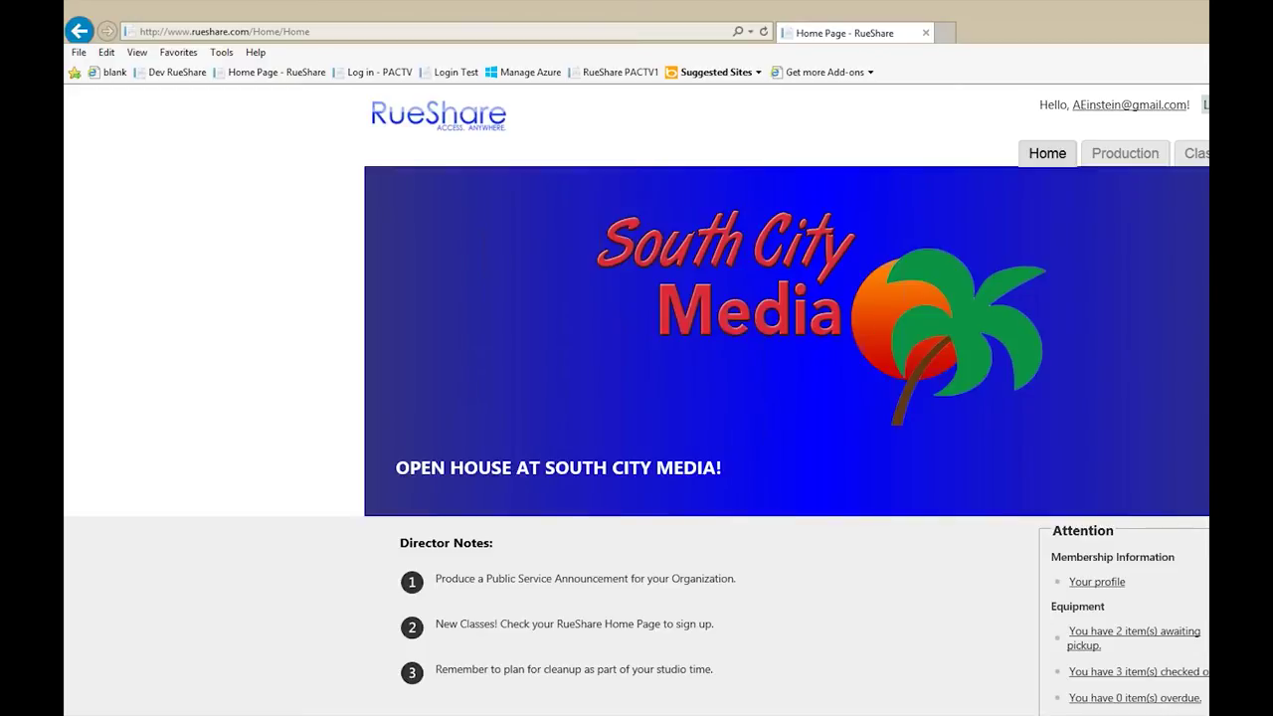
- Switch to the administrator's Reports window and examine the period statistics plus the Last 30 Days and Last 2 Years charts
{"action": "key", "text": "alt+Tab"}
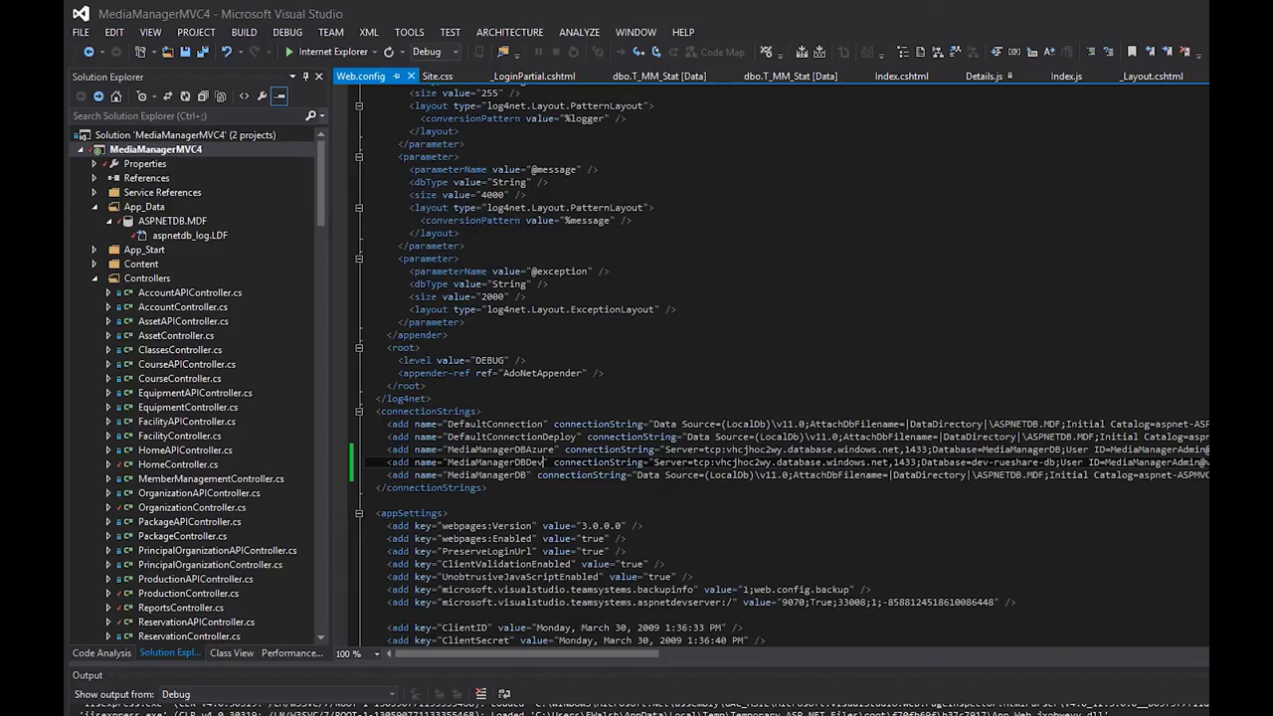
{"action": "key", "text": "alt+Tab"}
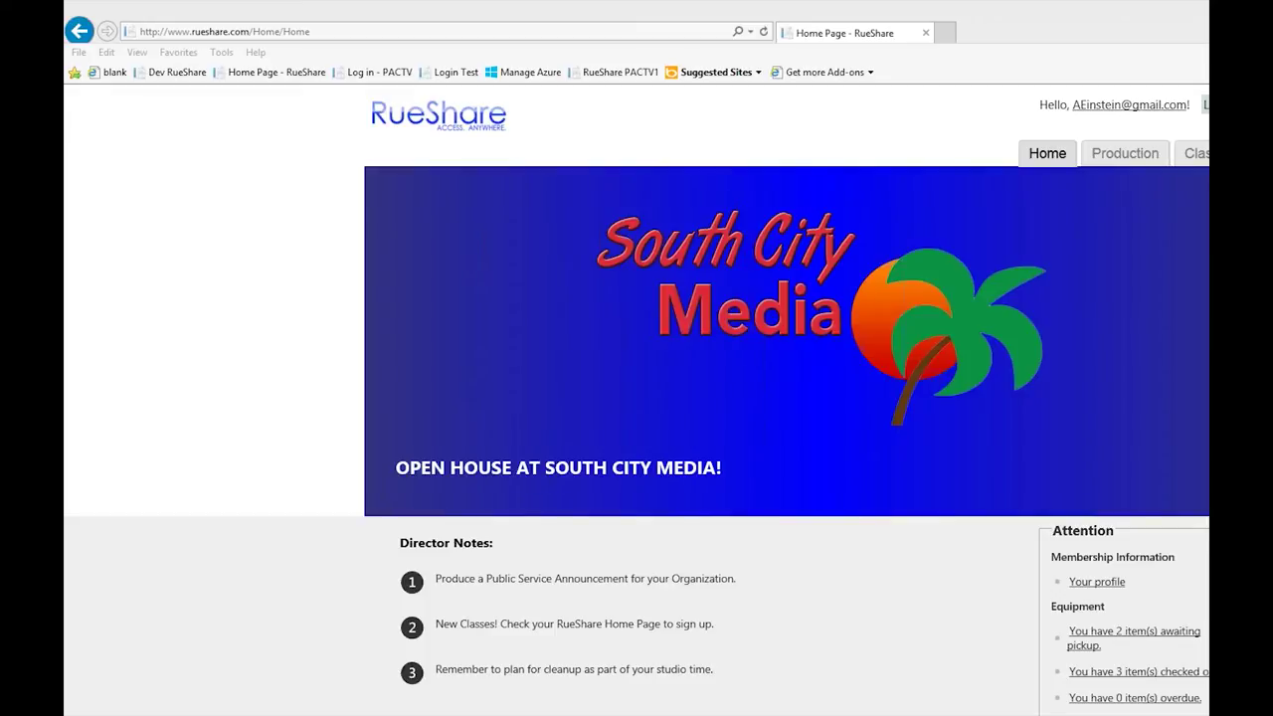
{"action": "key", "text": "alt+Tab"}
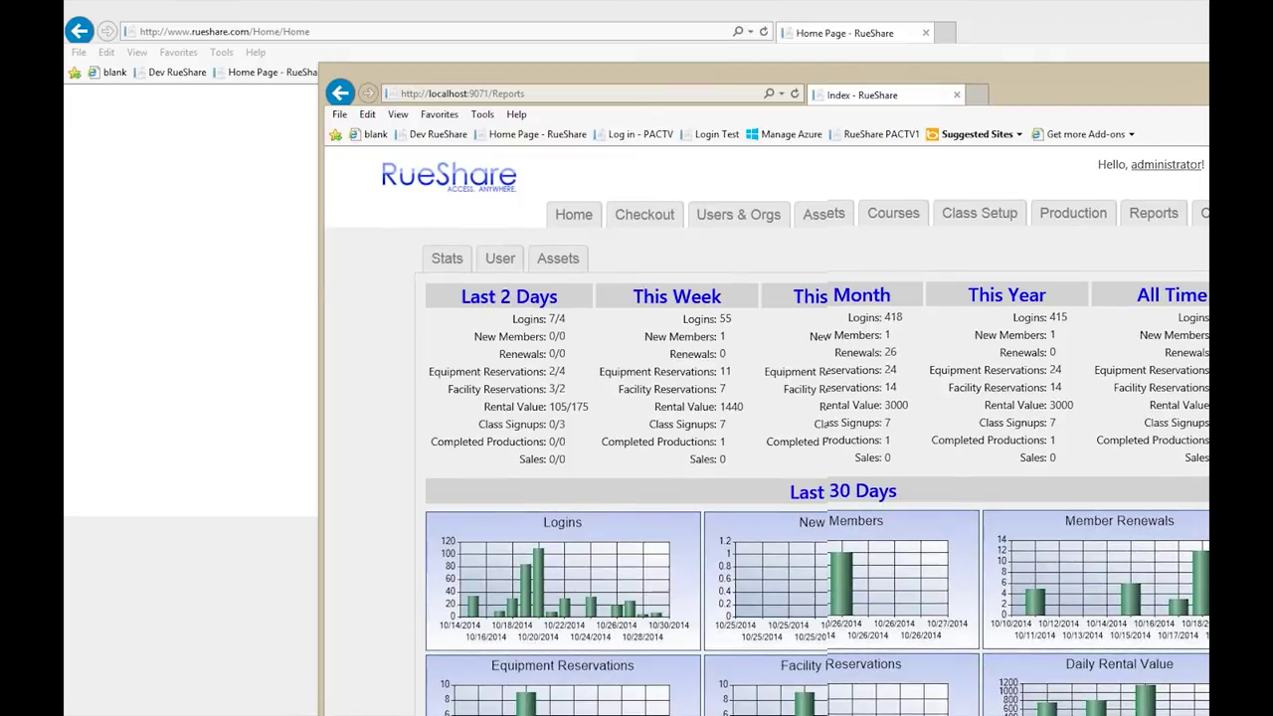
{"action": "scroll", "coordinate": [815, 428], "scroll_direction": "down", "scroll_amount": 2}
{"action": "scroll", "coordinate": [816, 428], "scroll_direction": "down", "scroll_amount": 1}
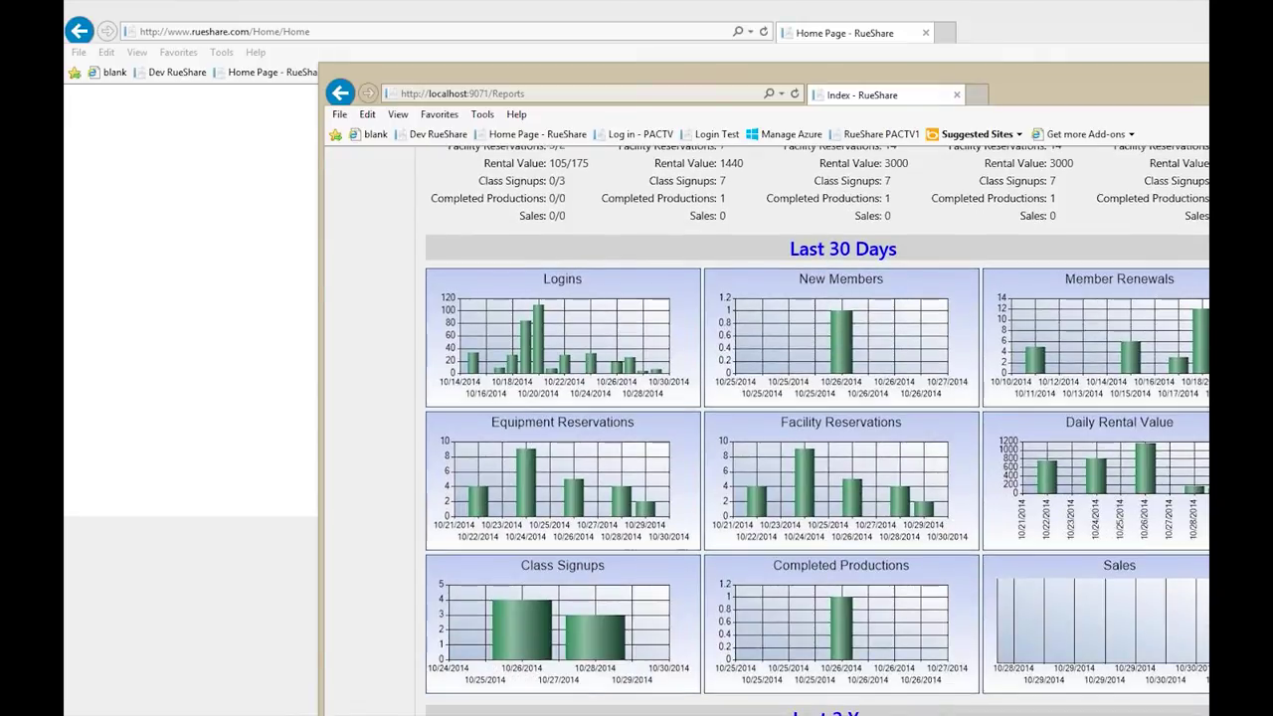
{"action": "scroll", "coordinate": [565, 512], "scroll_direction": "down", "scroll_amount": 1}
{"action": "scroll", "coordinate": [565, 511], "scroll_direction": "up", "scroll_amount": 2}
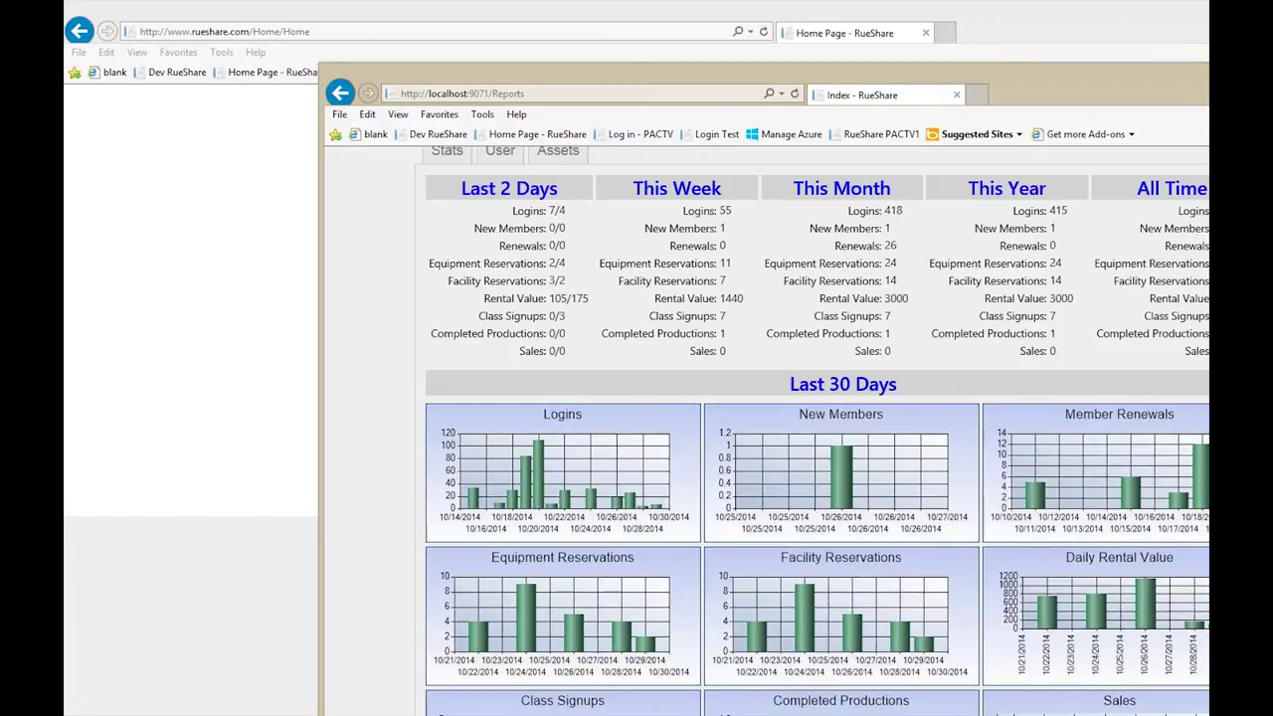
{"action": "scroll", "coordinate": [812, 430], "scroll_direction": "down", "scroll_amount": 3}
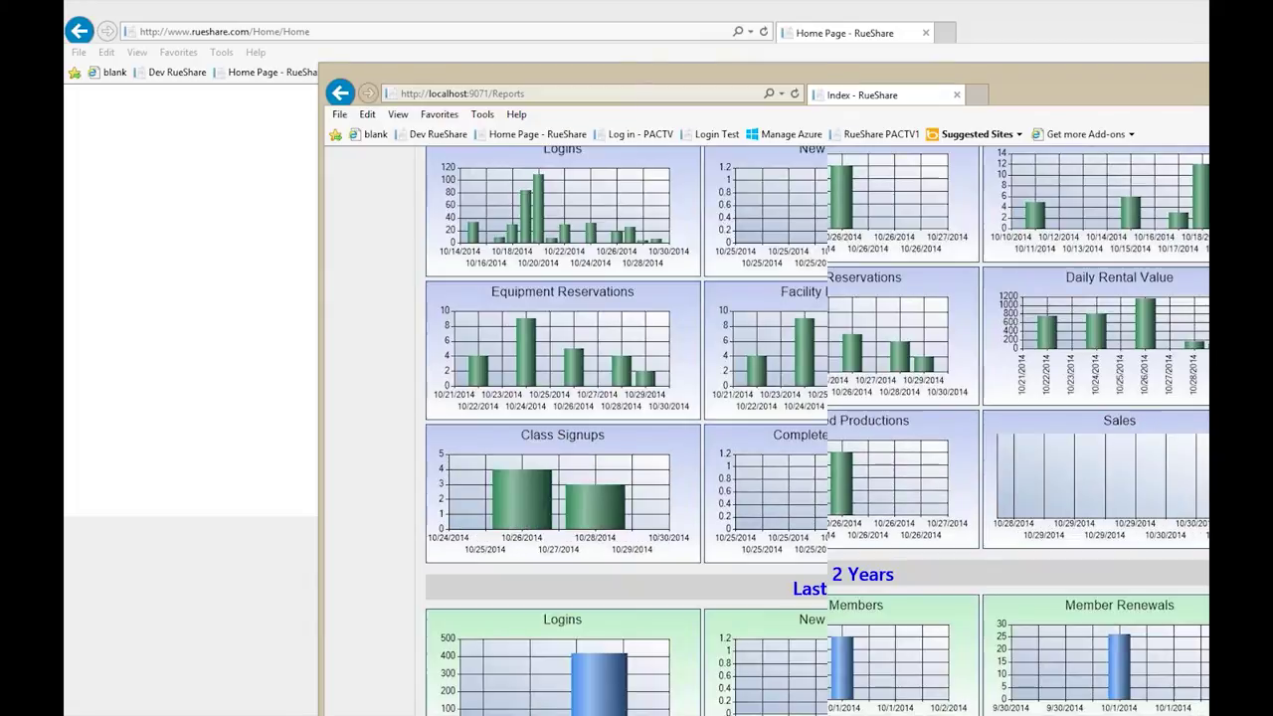
{"action": "scroll", "coordinate": [812, 430], "scroll_direction": "down", "scroll_amount": 1}
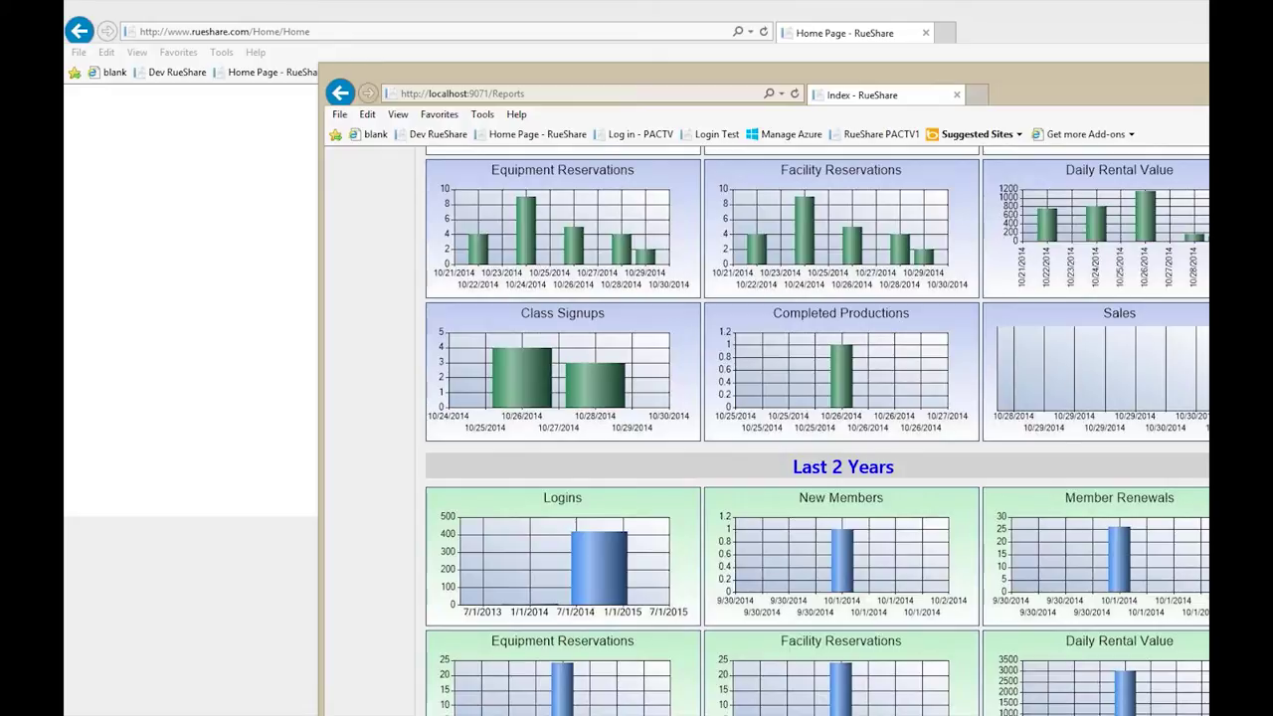
{"action": "scroll", "coordinate": [423, 245], "scroll_direction": "up", "scroll_amount": 5}
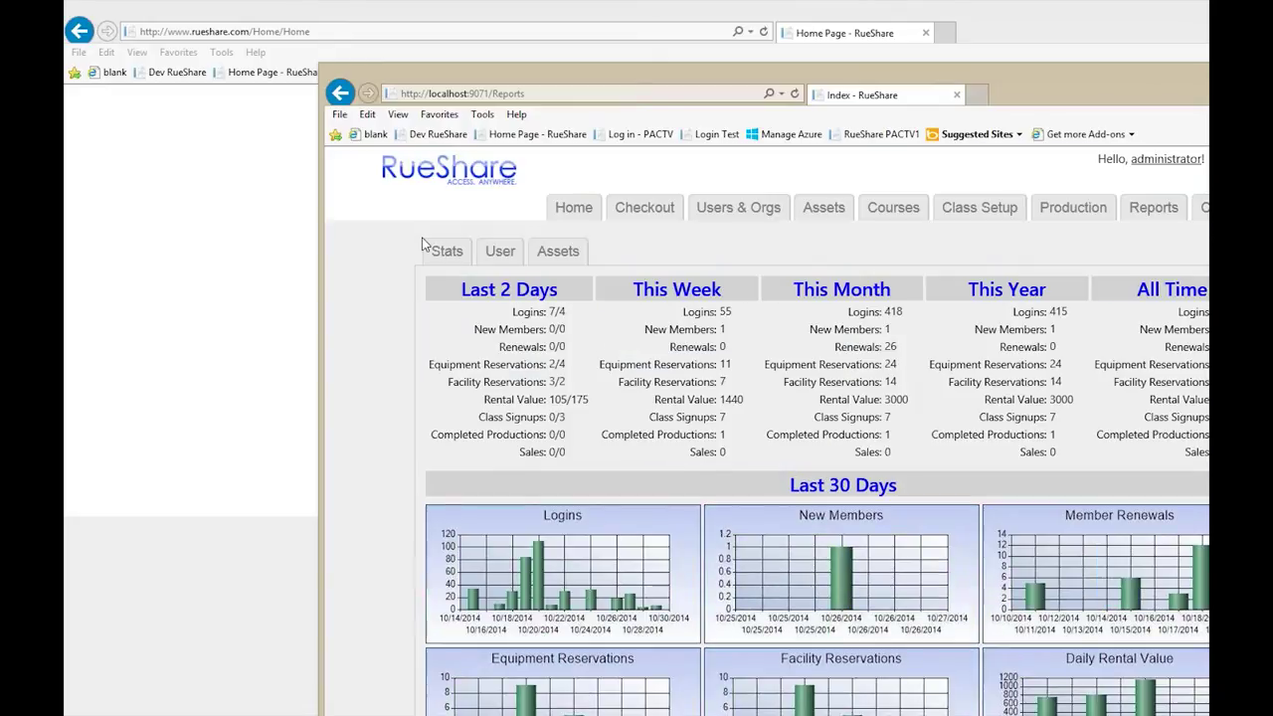
{"action": "scroll", "coordinate": [423, 245], "scroll_direction": "up", "scroll_amount": 1}
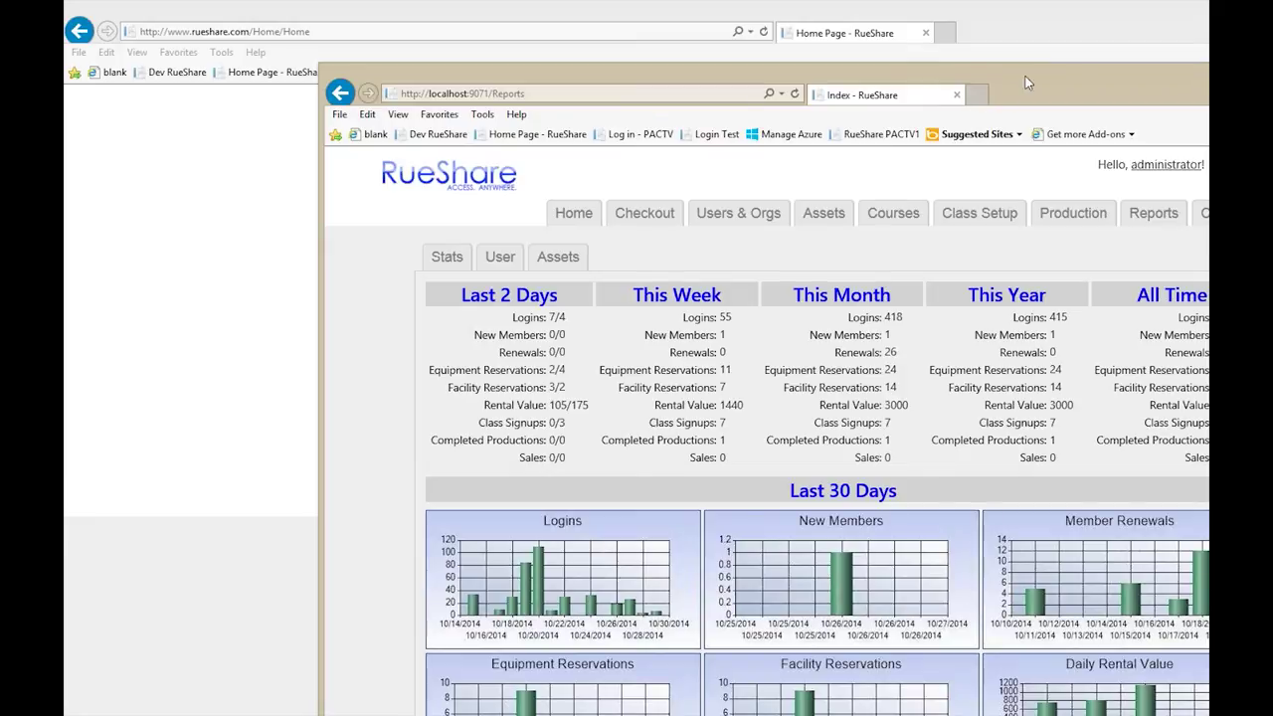
{"action": "left_click_drag", "start_coordinate": [921, 69], "coordinate": [905, 68]}
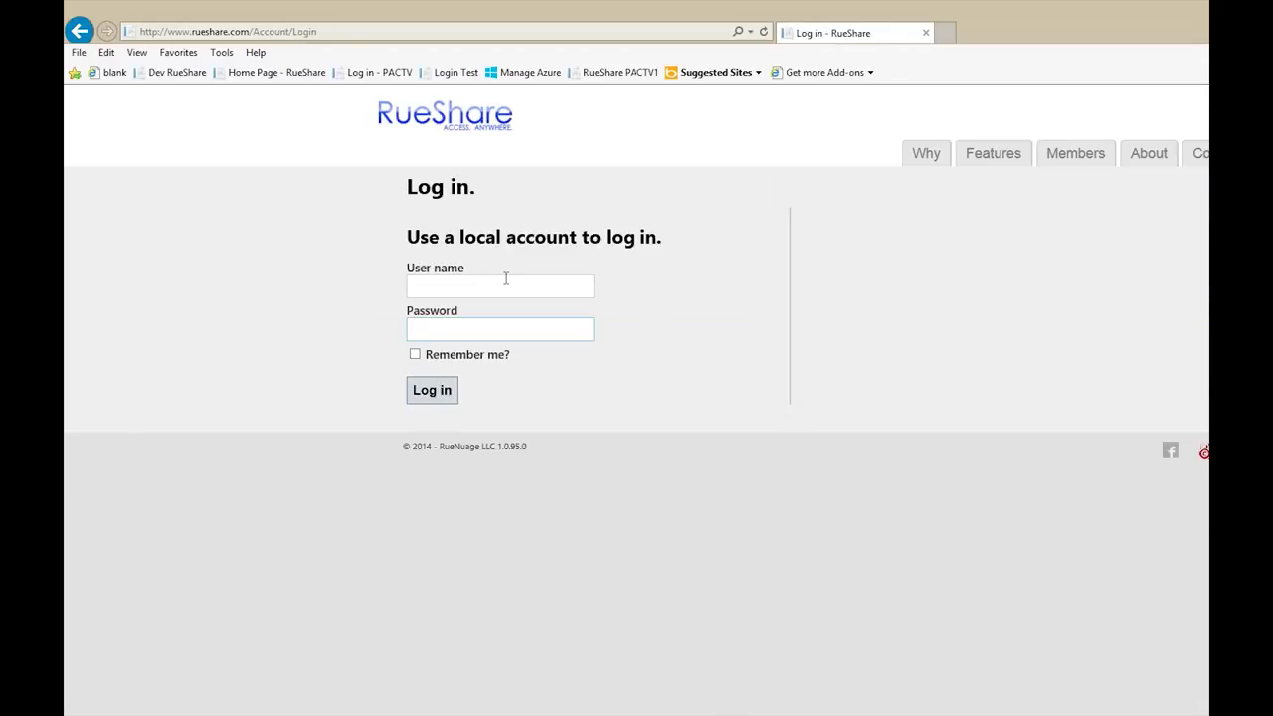
- Log in to the live site as administrator with the user name and account password, with Remember me enabled
{"action": "left_click", "coordinate": [505, 275]}
{"action": "type", "text": "ad"}
{"action": "left_click", "coordinate": [497, 328]}
{"action": "type", "text": "*******"}
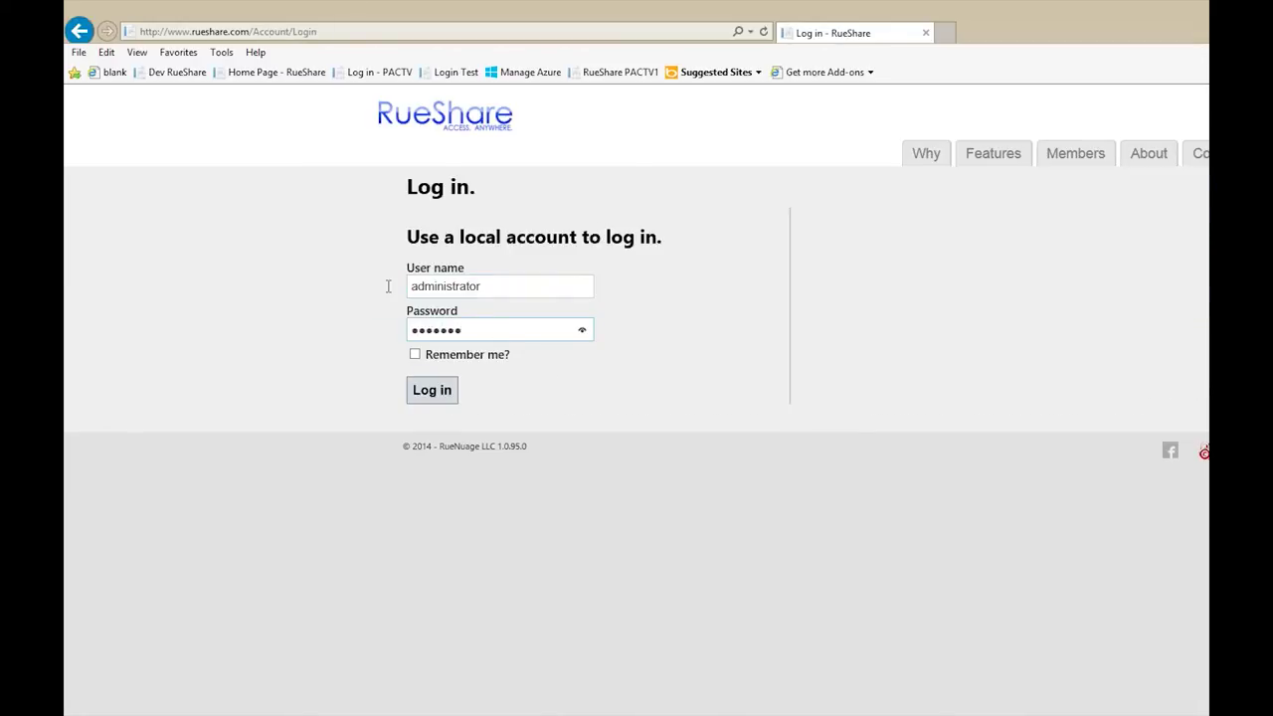
{"action": "left_click", "coordinate": [414, 355]}
{"action": "left_click", "coordinate": [418, 392]}
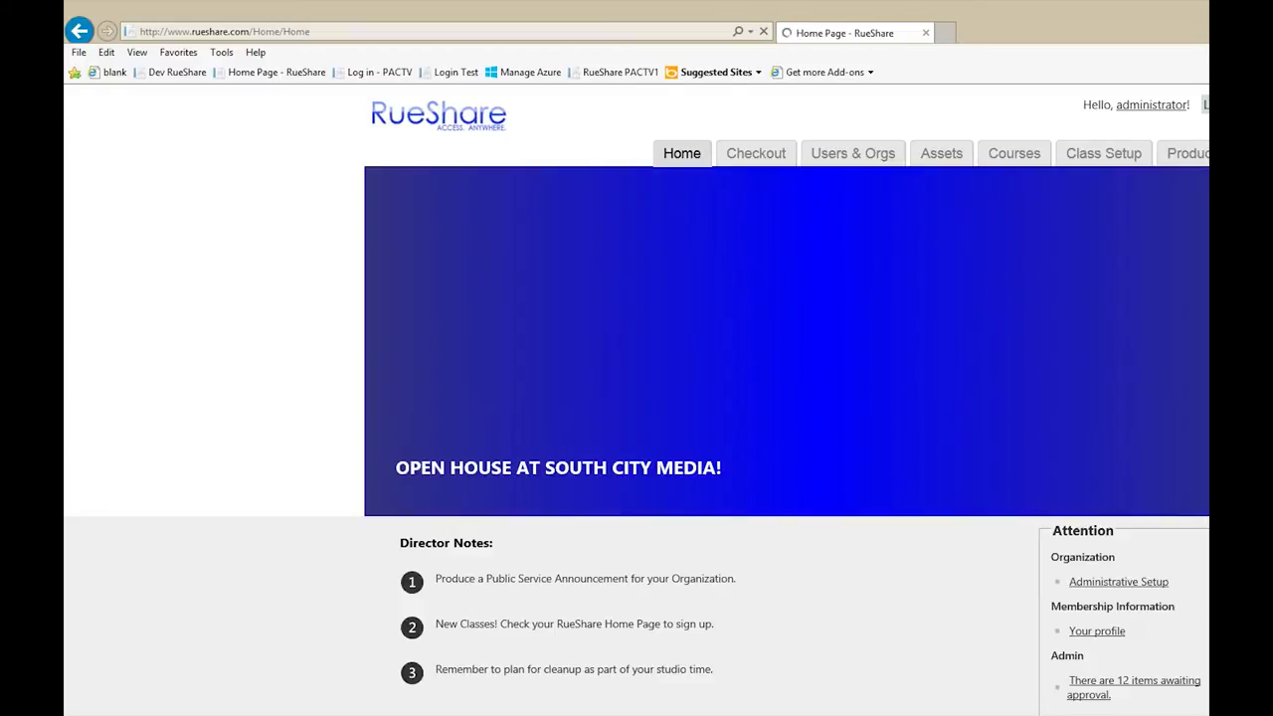
- Open the Studio Production - Advanced class setup for editing and select the first two enrolled students
{"action": "left_click", "coordinate": [1121, 167]}
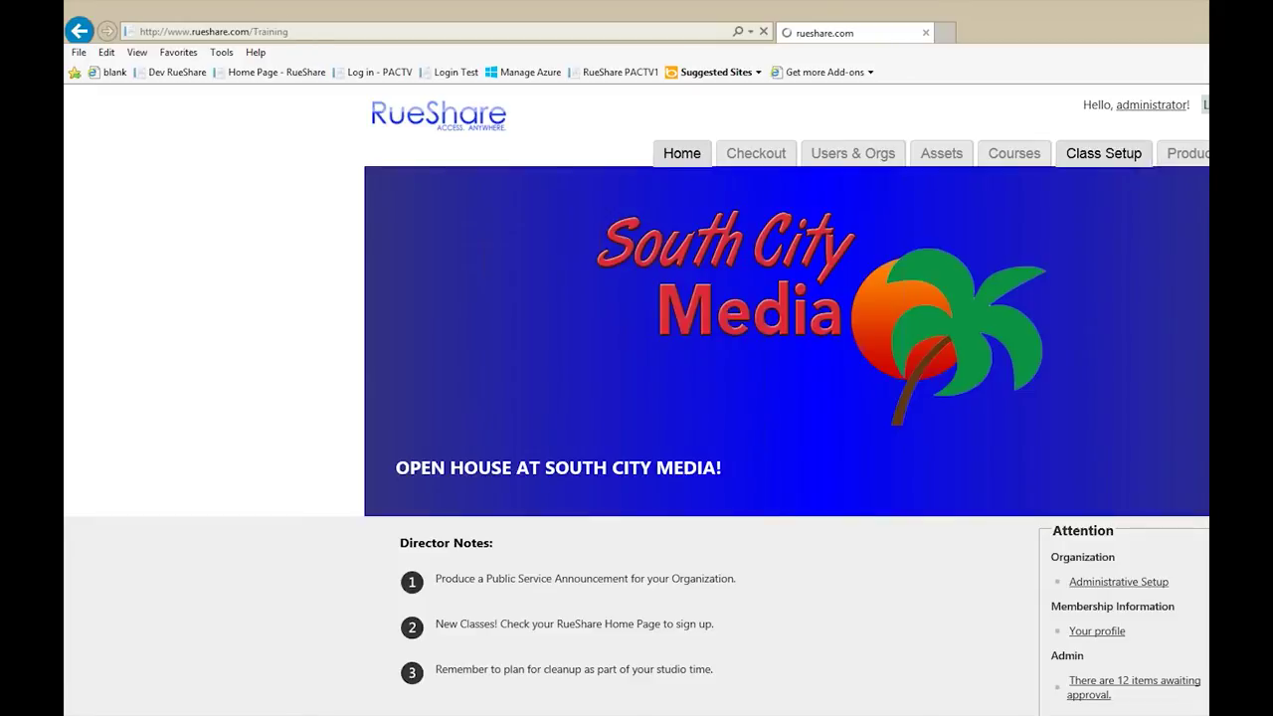
{"action": "left_click", "coordinate": [1128, 408]}
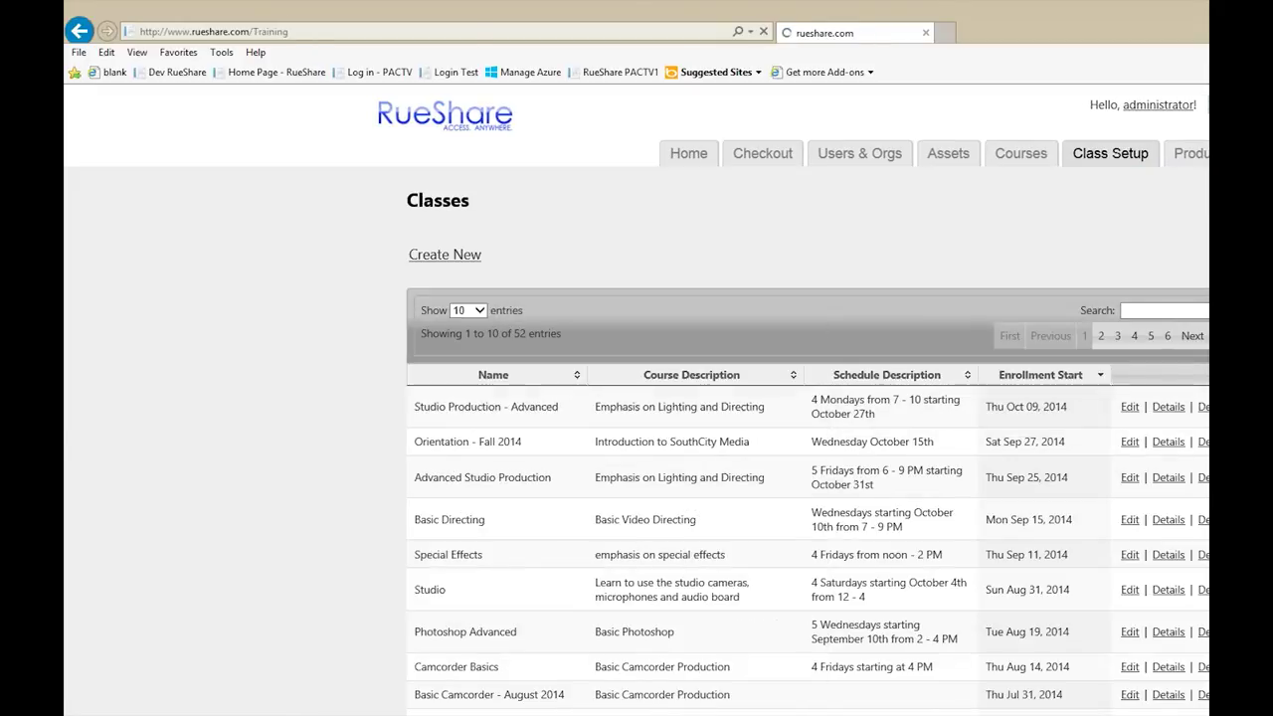
{"action": "scroll", "coordinate": [997, 688], "scroll_direction": "down", "scroll_amount": 2}
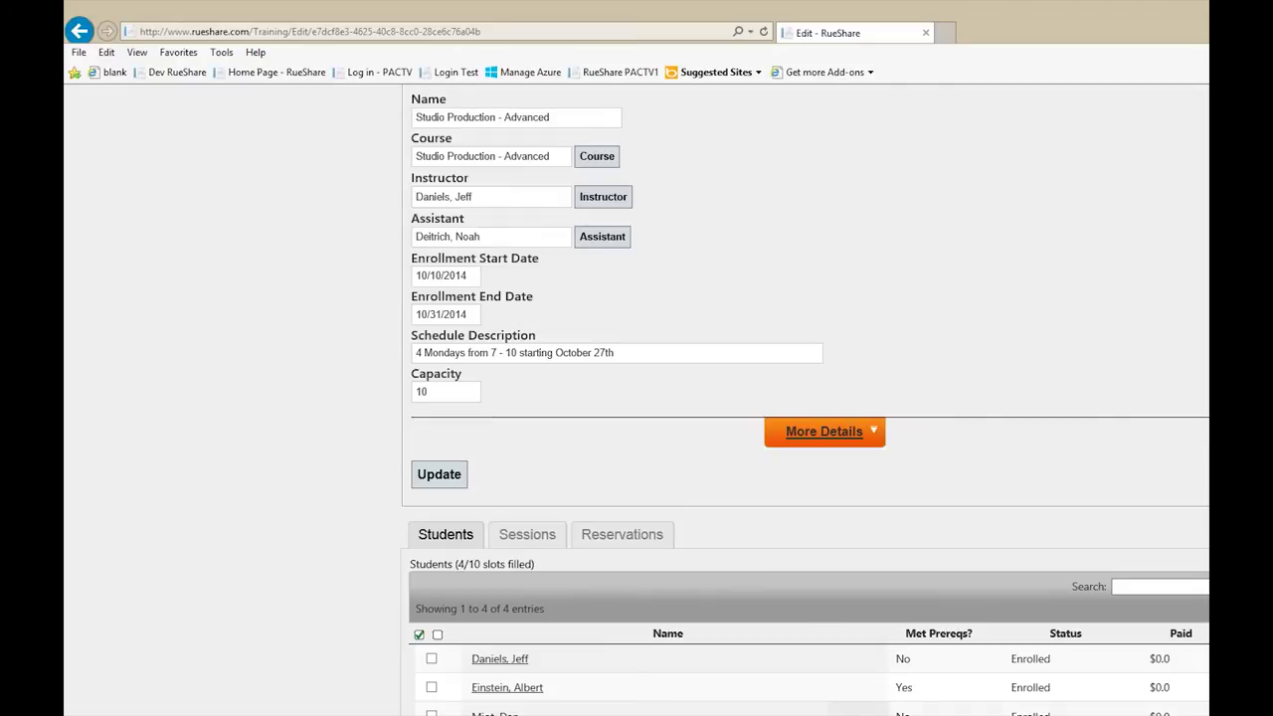
{"action": "left_click", "coordinate": [431, 658]}
{"action": "left_click", "coordinate": [432, 688]}
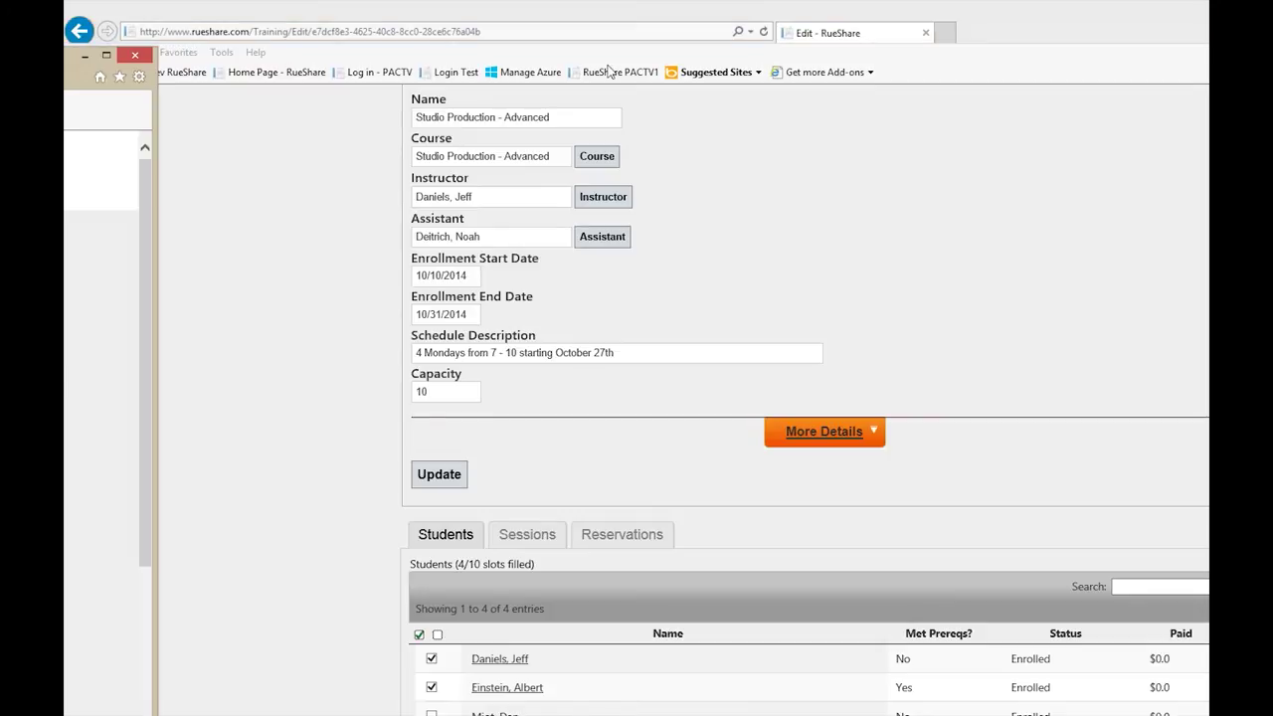
- Review the period statistics and Last 30 Days charts in the Reports window, and return to the live site to view its user list
{"action": "key", "text": "alt+Tab"}
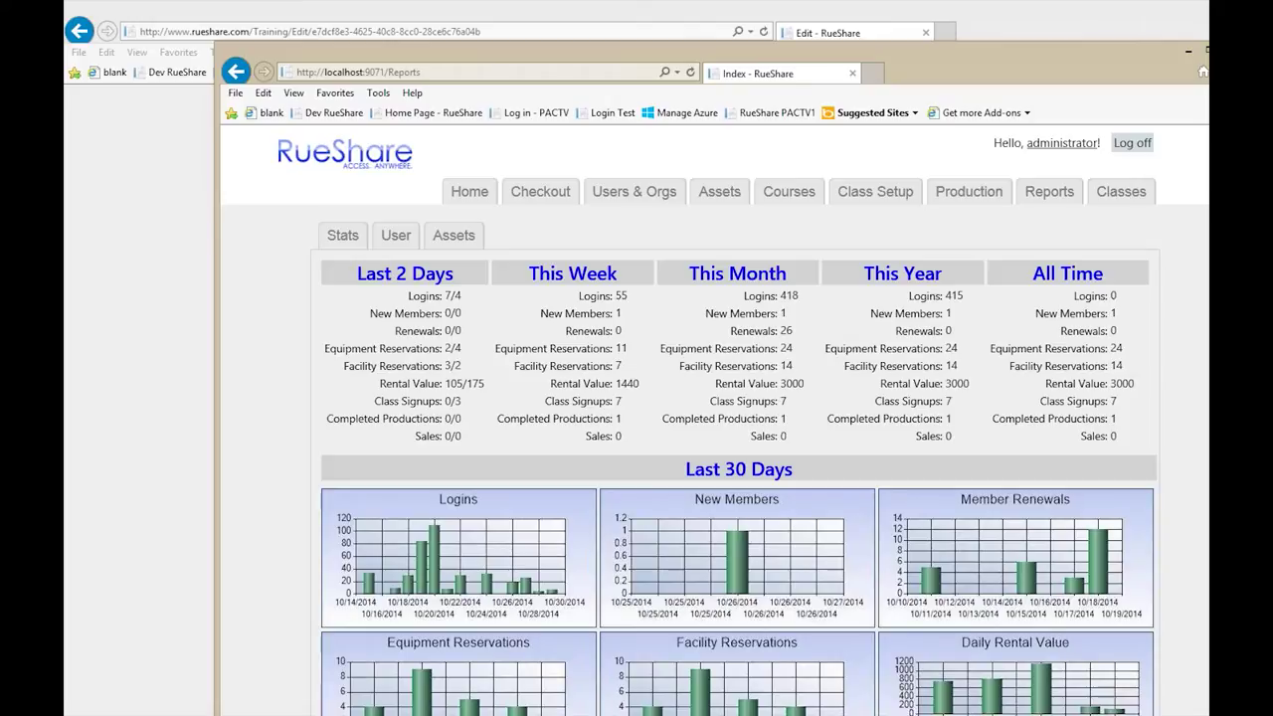
{"action": "scroll", "coordinate": [716, 418], "scroll_direction": "down", "scroll_amount": 1}
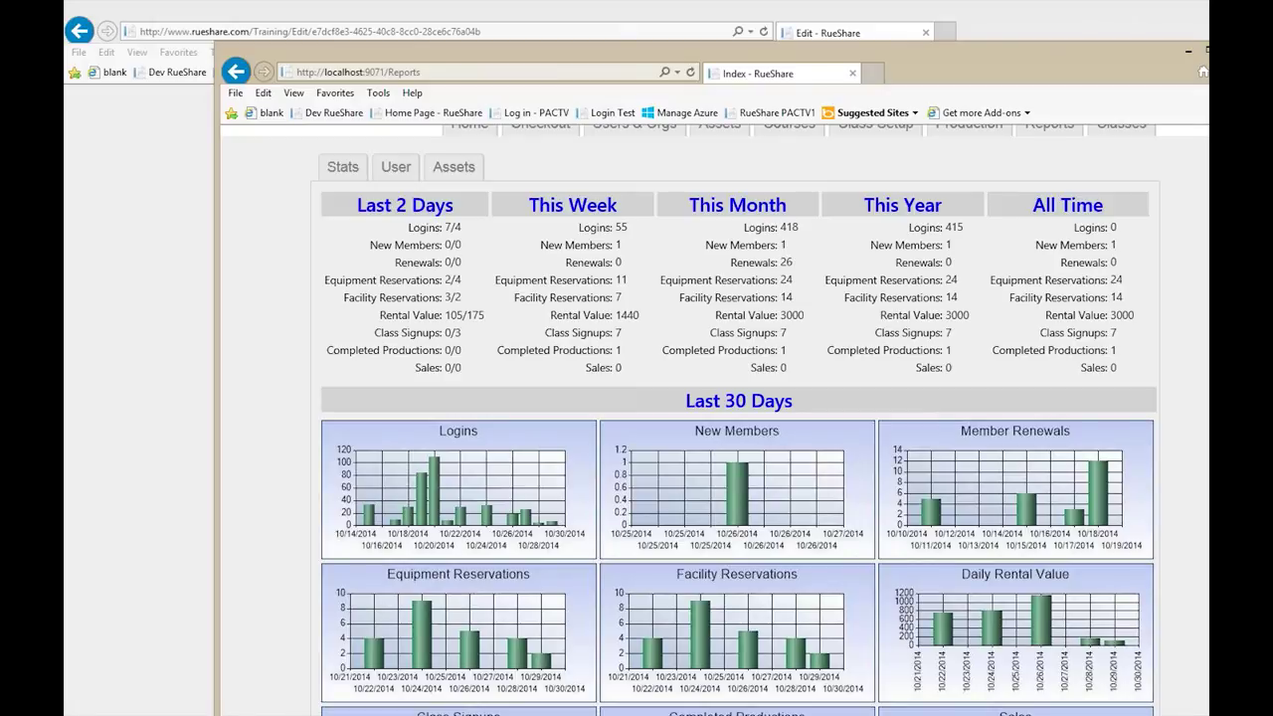
{"action": "key", "text": "alt+Tab"}
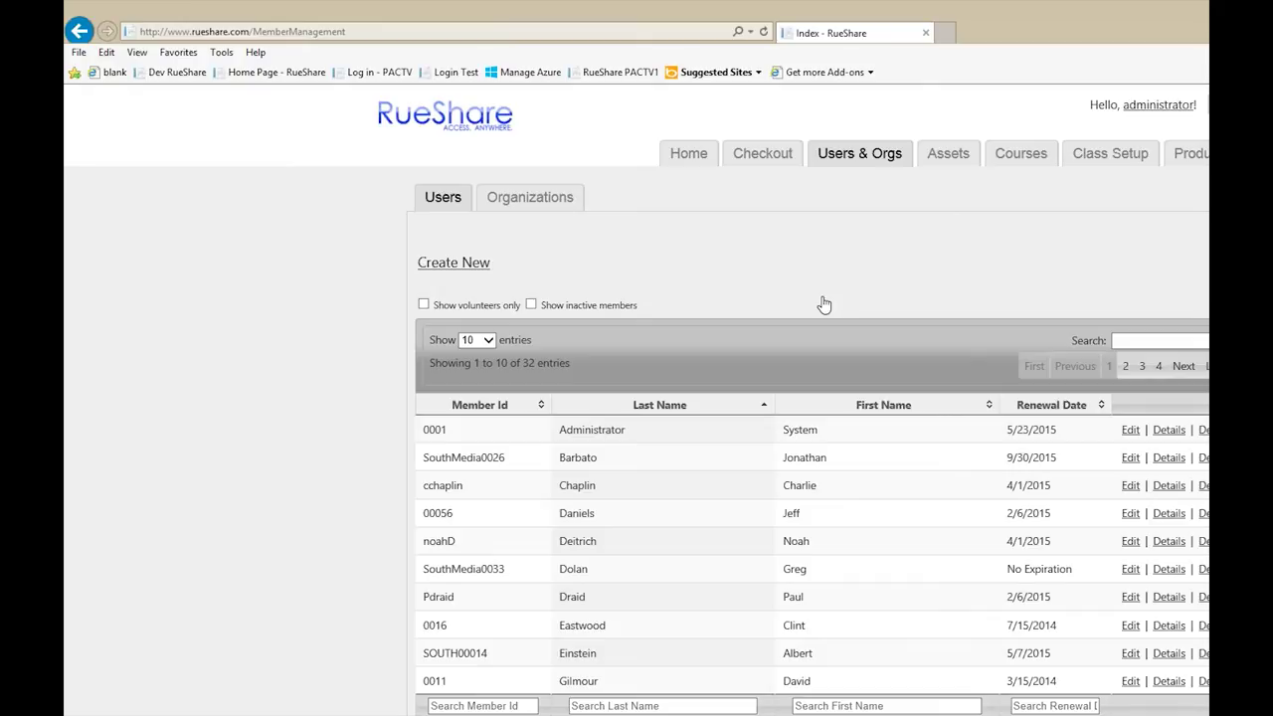
- Check the output formats offered in the Export User List dialog and close it
{"action": "left_click", "coordinate": [824, 305]}
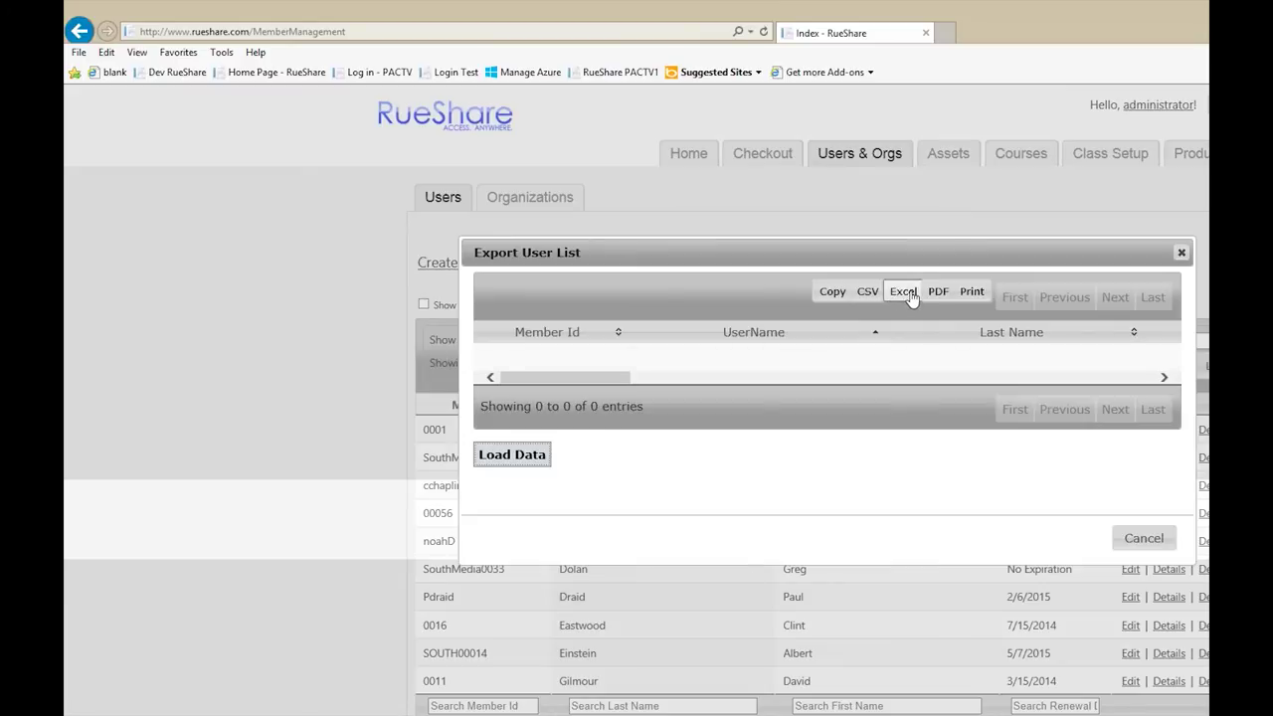
{"action": "left_click", "coordinate": [1181, 252]}
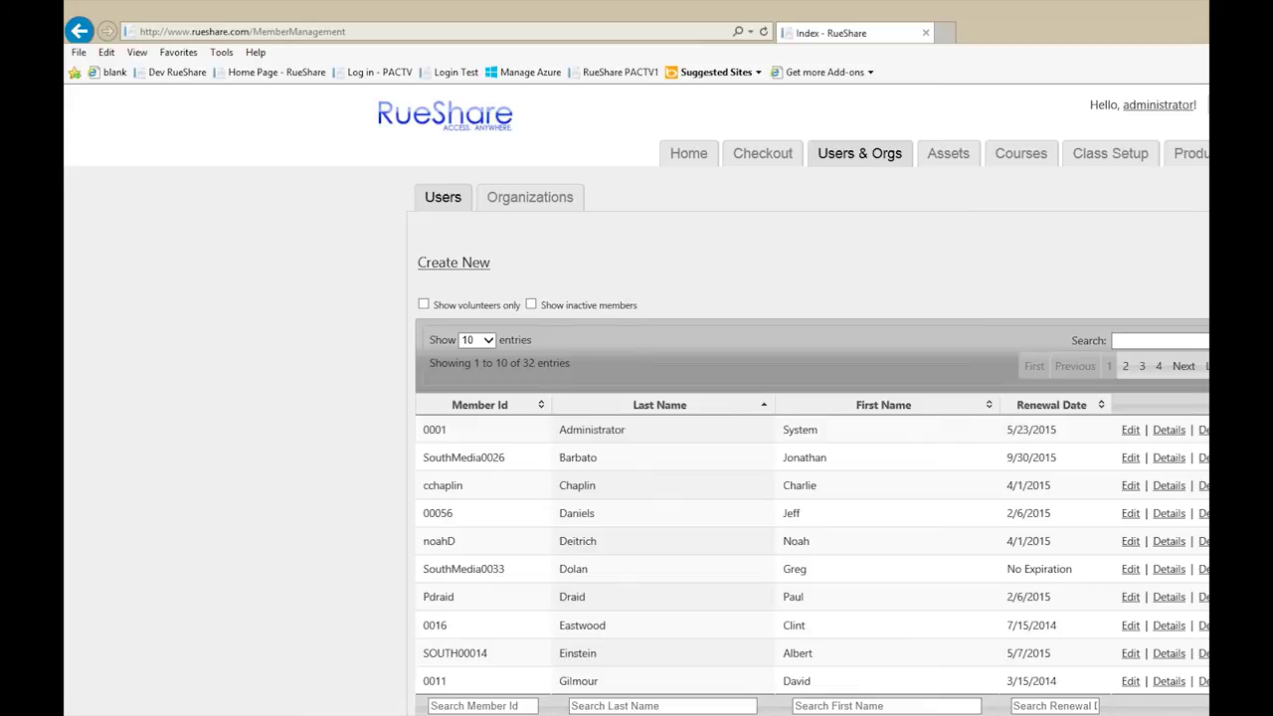
- Open the Back Roads of the South Shore production for editing, start an asset reservation, and launch its reservation calendar
{"action": "left_click", "coordinate": [955, 159]}
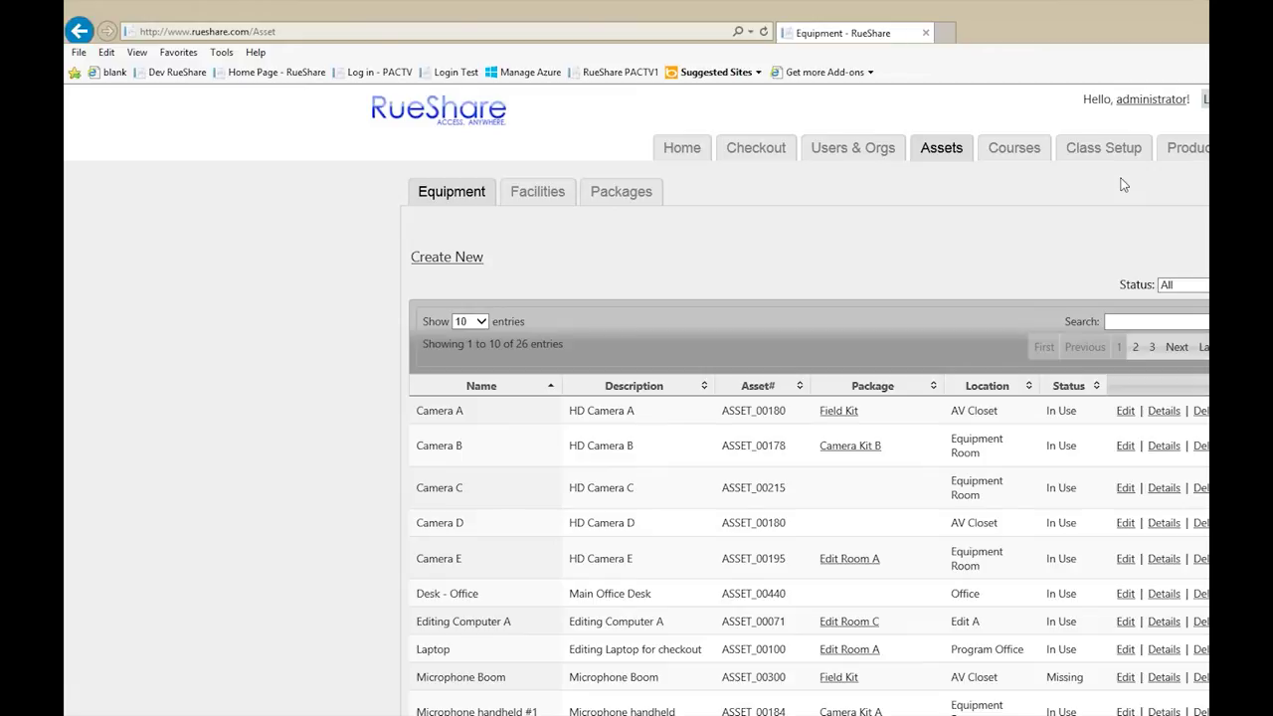
{"action": "left_click", "coordinate": [1189, 149]}
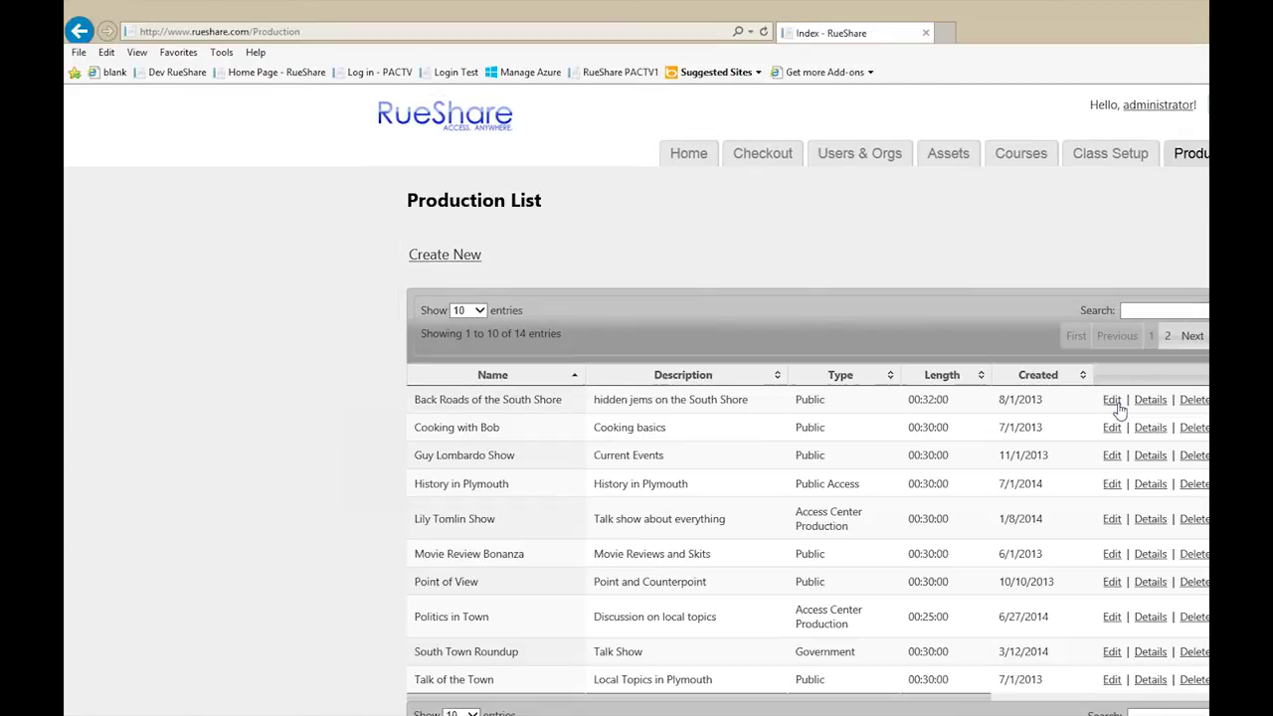
{"action": "left_click", "coordinate": [1111, 405]}
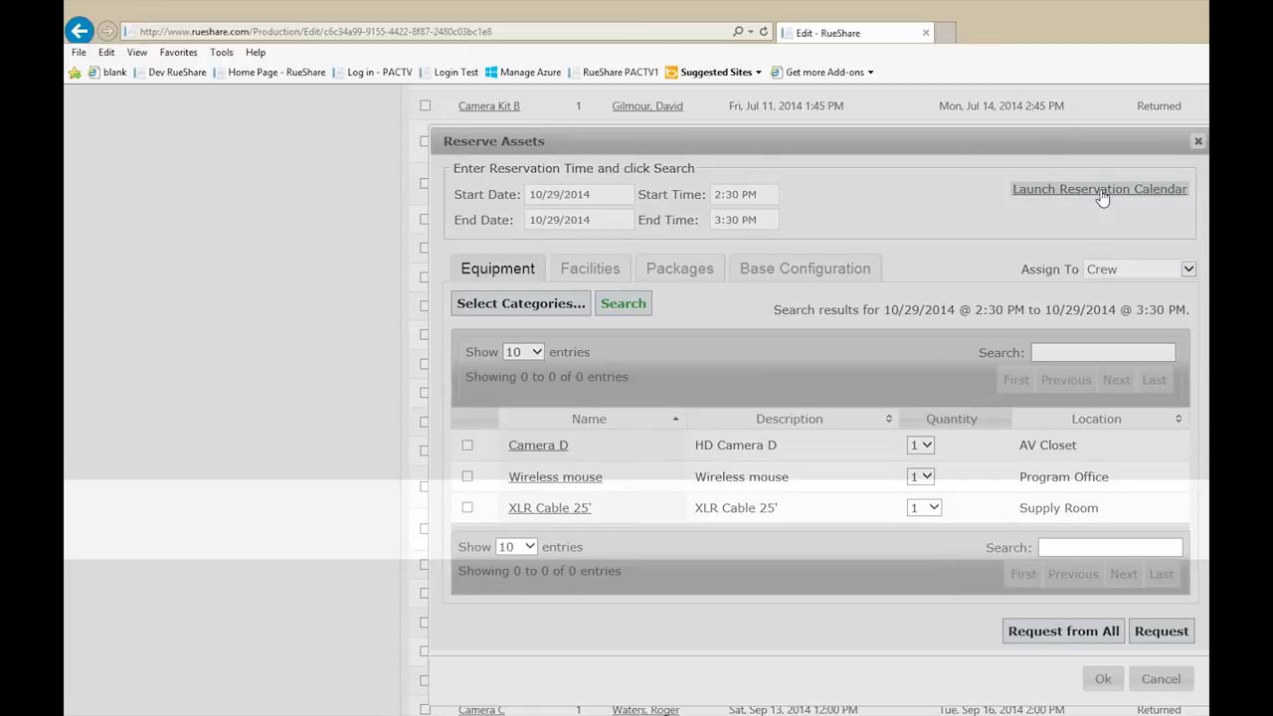
{"action": "left_click", "coordinate": [1101, 191]}
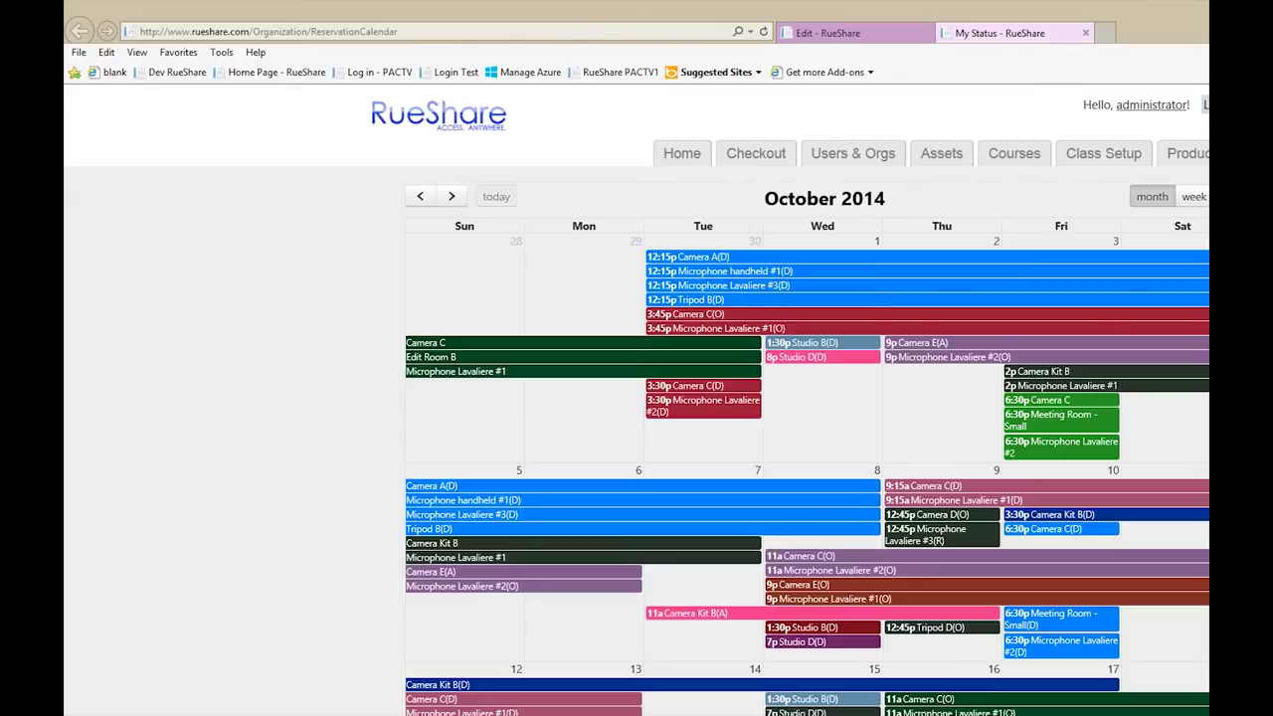
- Look through the October 2014 reservation calendar, and return to the production to cancel the asset reservation
{"action": "scroll", "coordinate": [1103, 193], "scroll_direction": "down", "scroll_amount": 3}
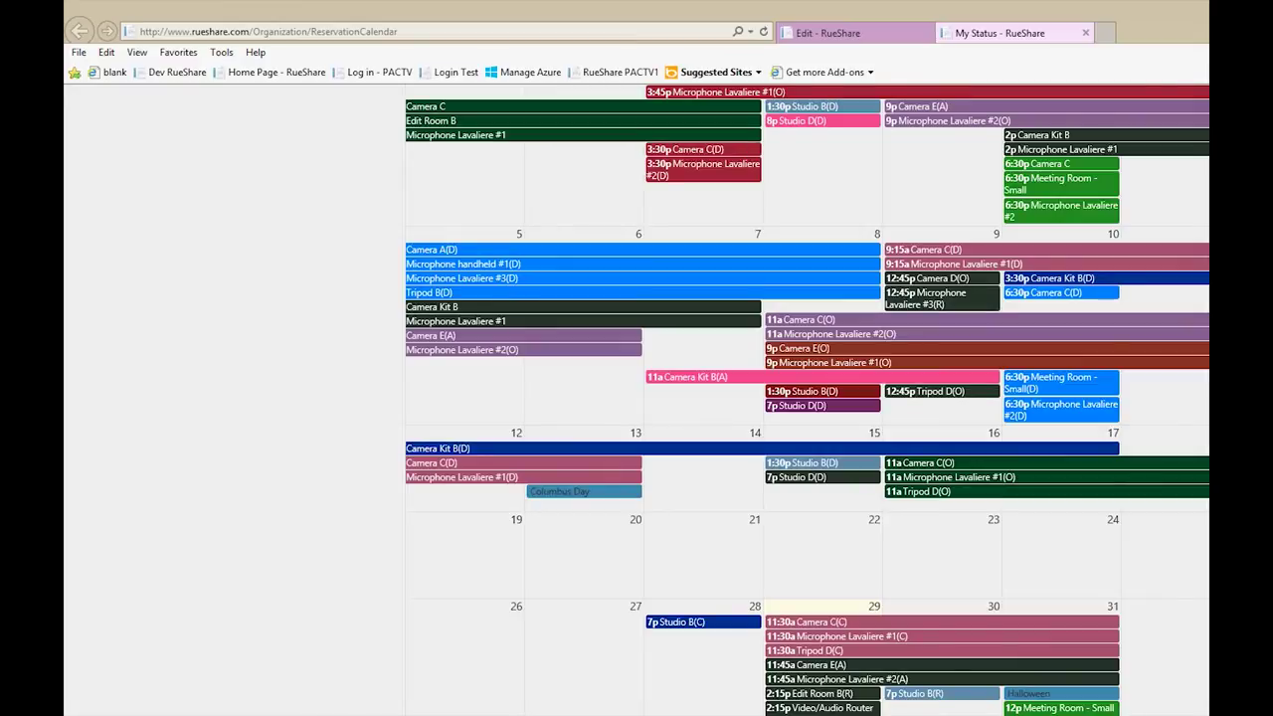
{"action": "scroll", "coordinate": [807, 398], "scroll_direction": "up", "scroll_amount": 1}
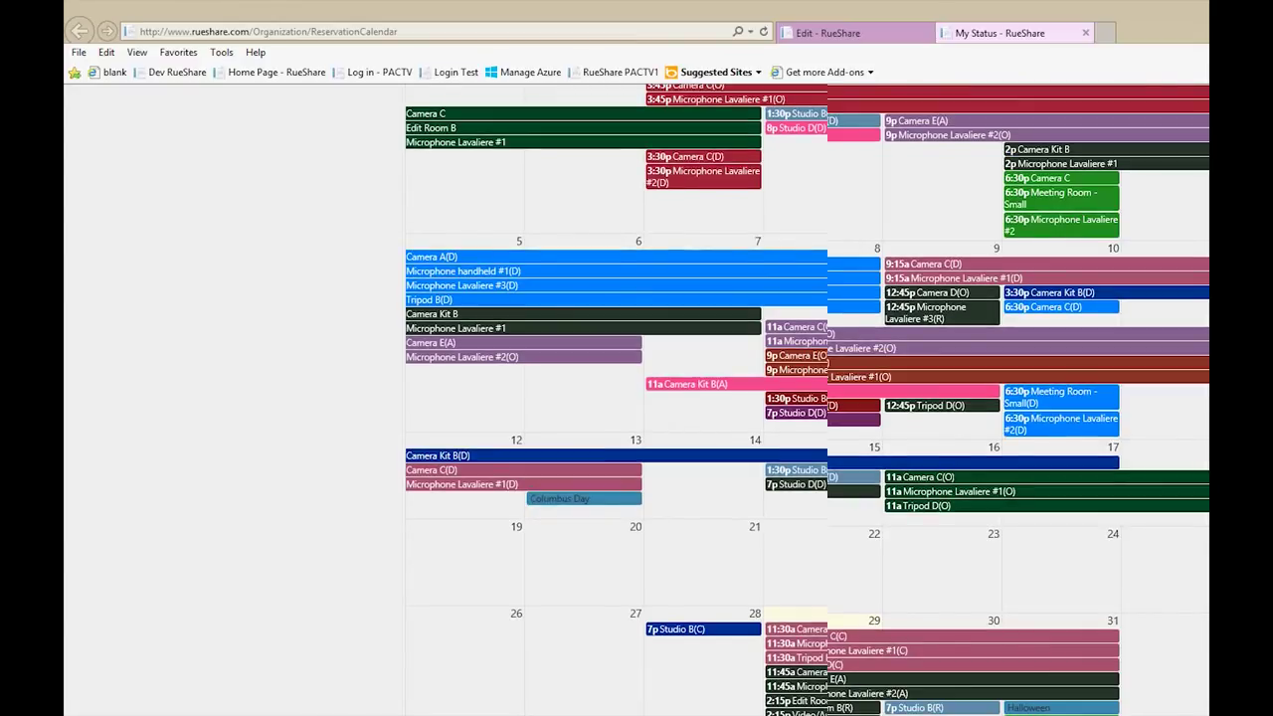
{"action": "scroll", "coordinate": [807, 398], "scroll_direction": "up", "scroll_amount": 2}
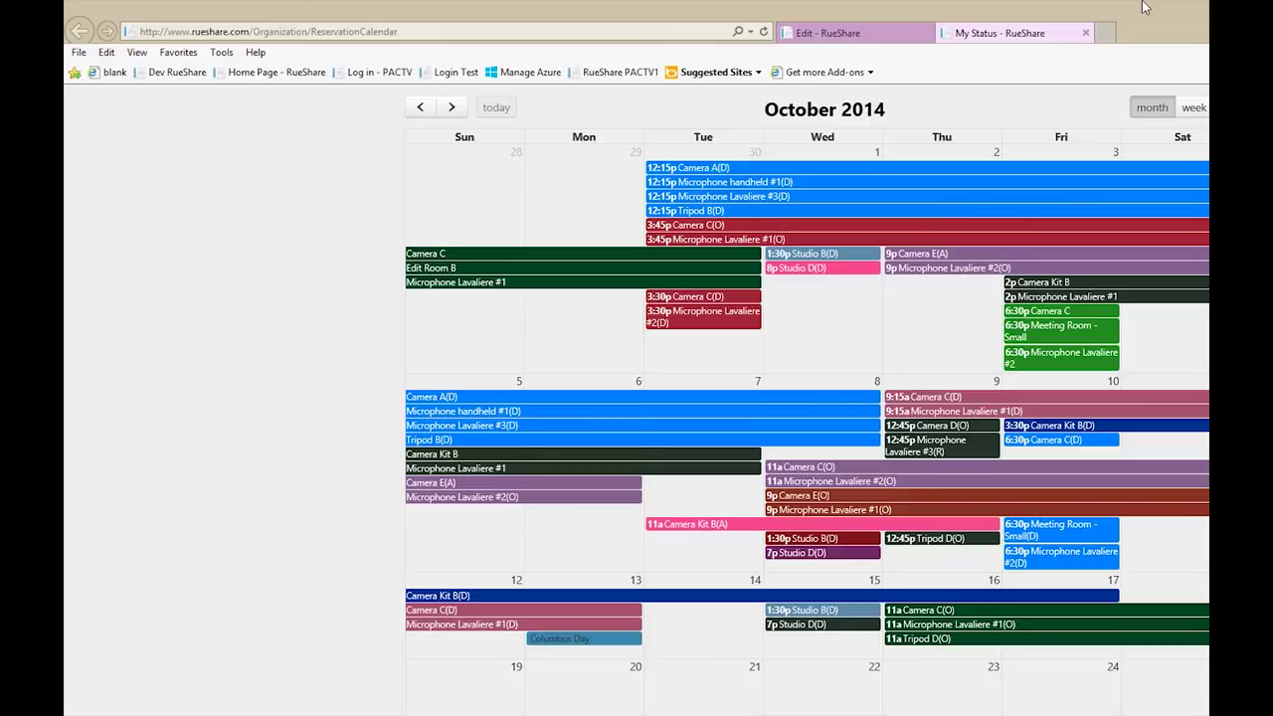
{"action": "left_click", "coordinate": [825, 33]}
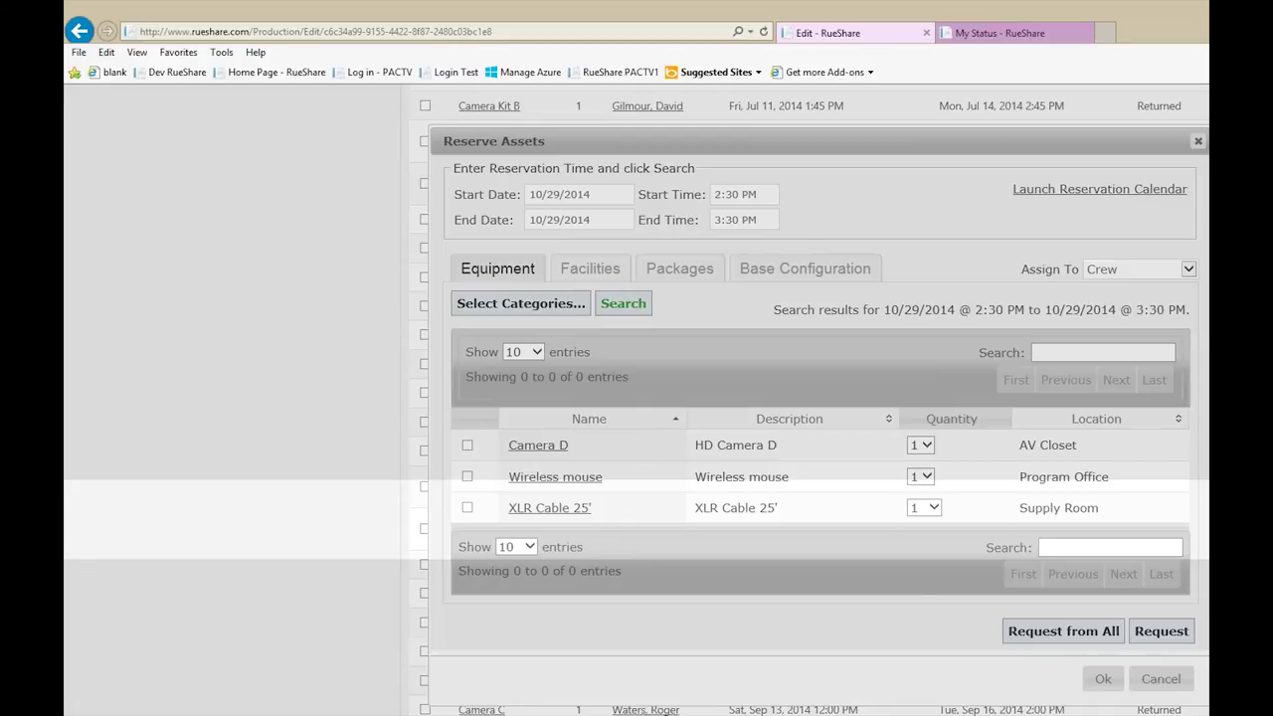
{"action": "left_click", "coordinate": [1164, 678]}
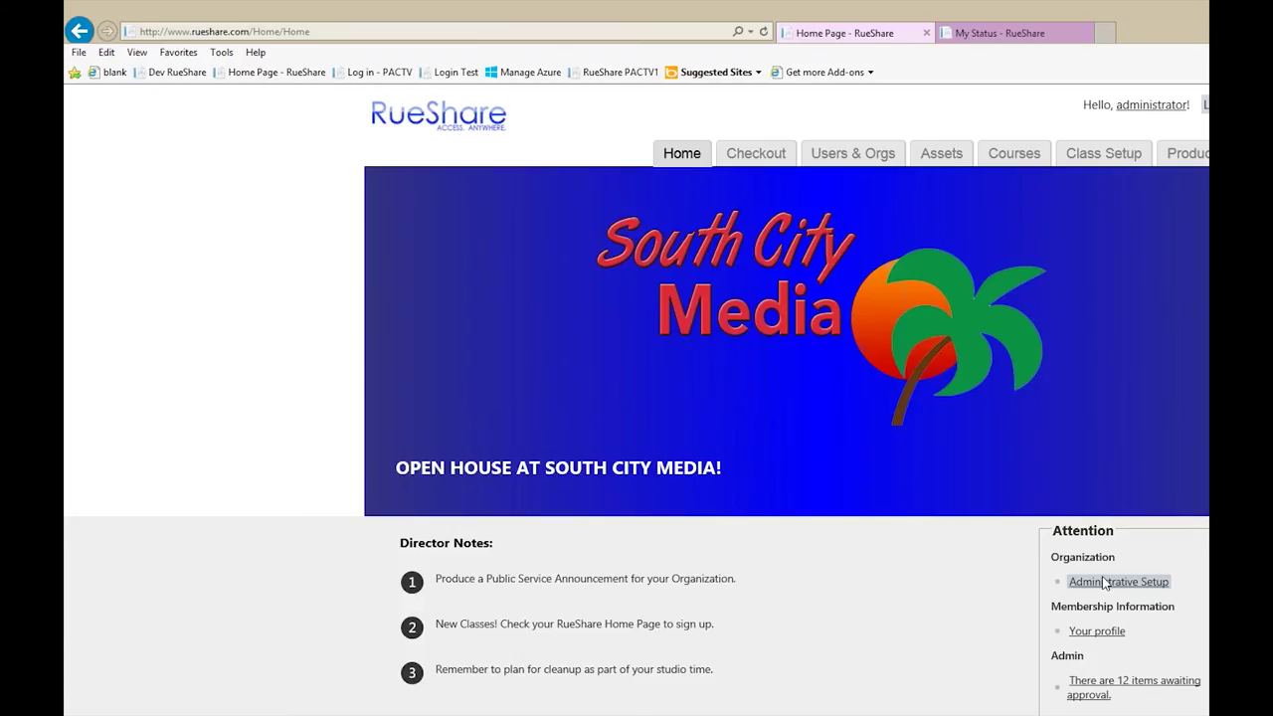
- View the import options in Administrative Setup and the third listed member's profile, and return to the home page
{"action": "left_click", "coordinate": [1103, 583]}
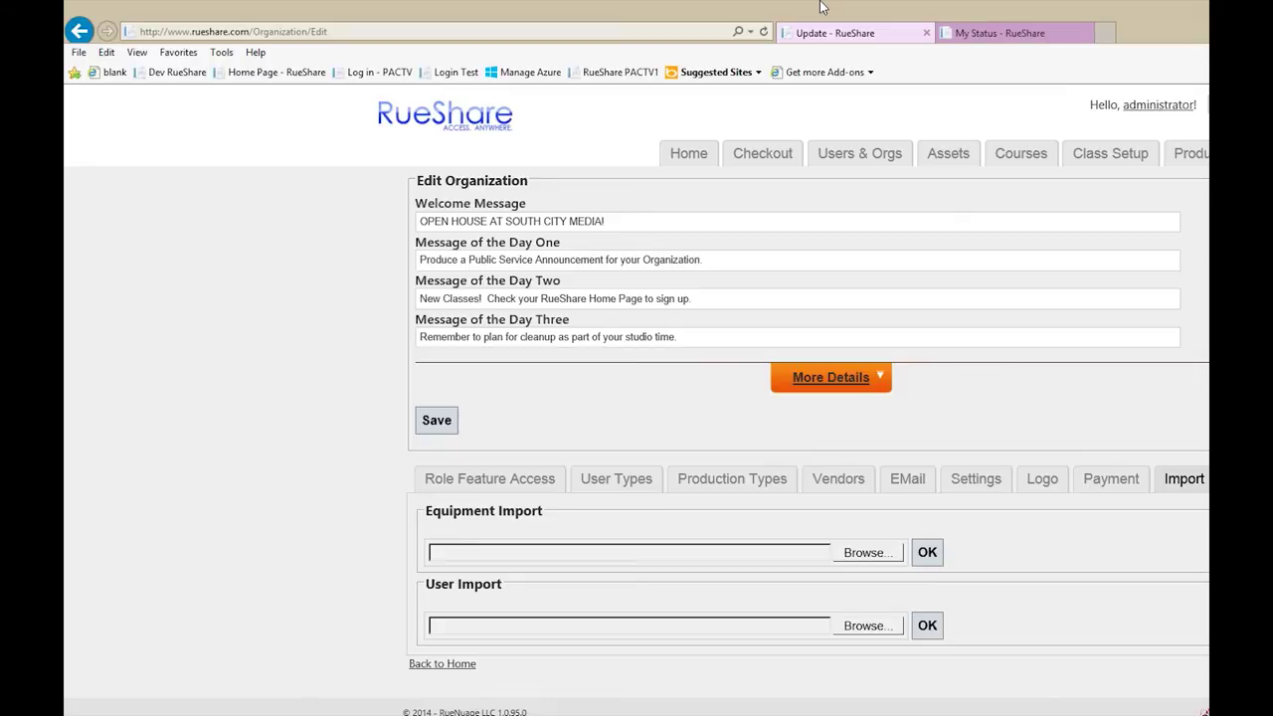
{"action": "left_click", "coordinate": [689, 152]}
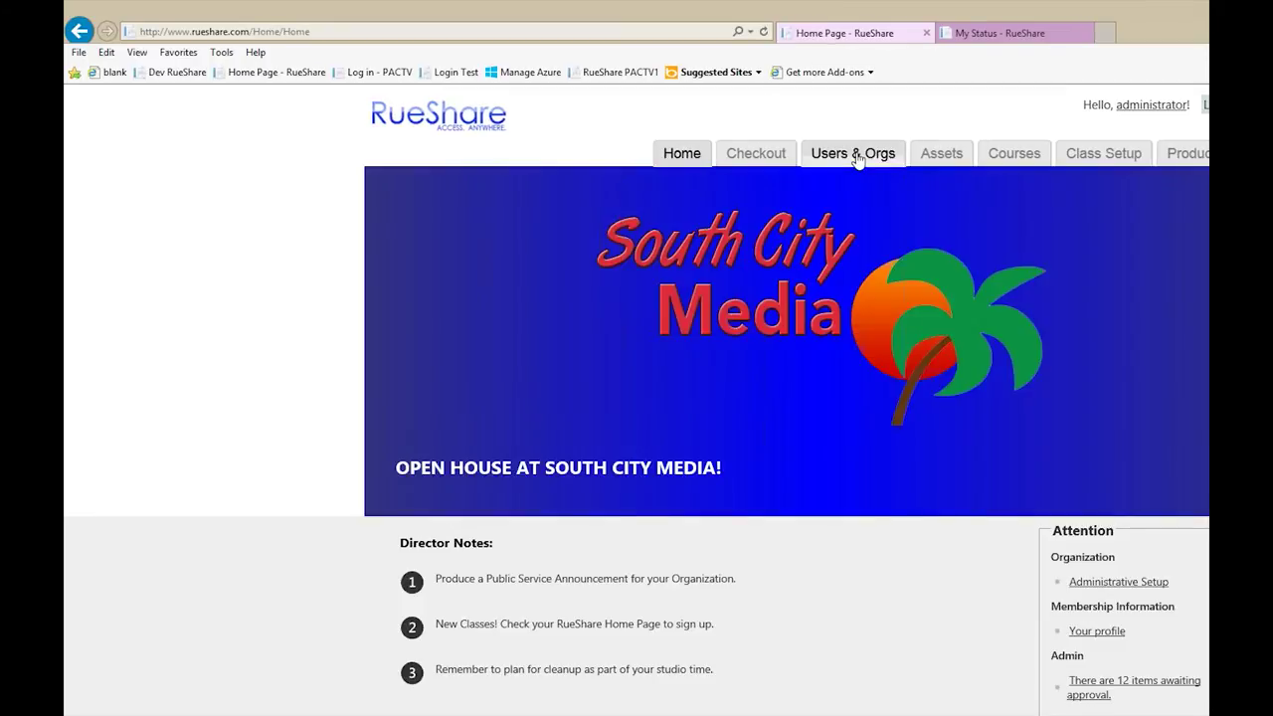
{"action": "left_click", "coordinate": [856, 154]}
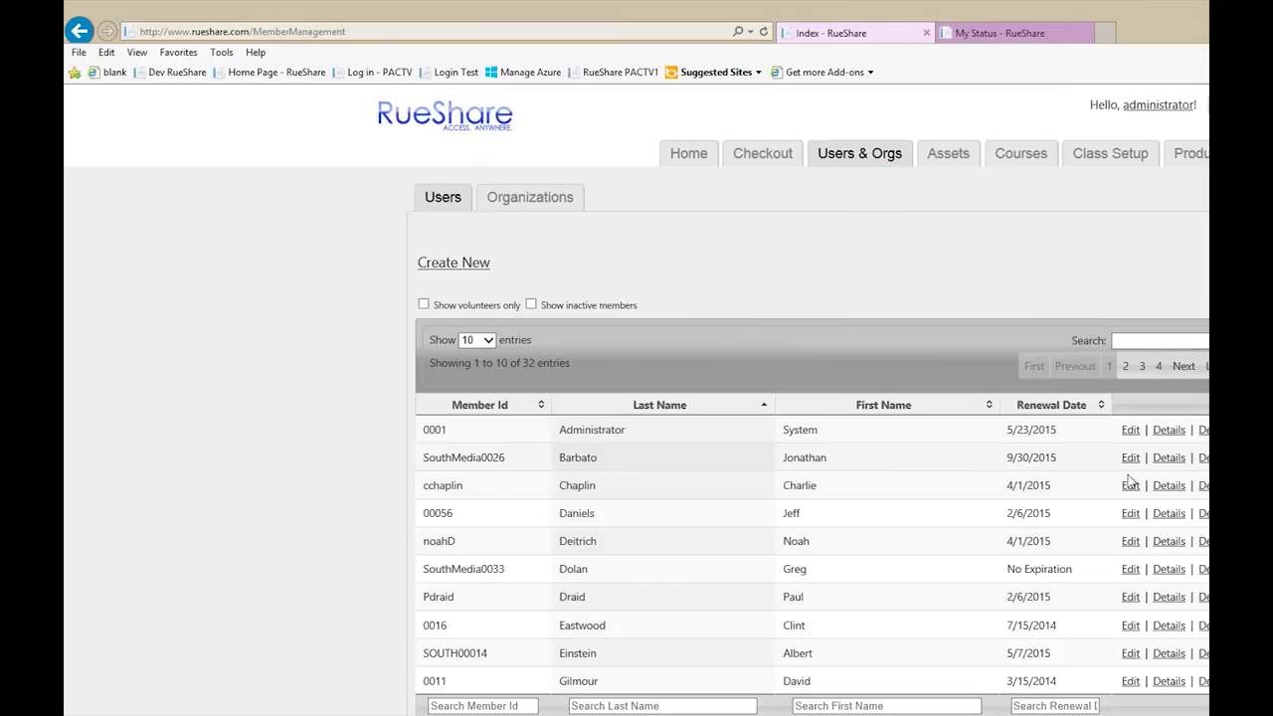
{"action": "left_click", "coordinate": [1129, 487]}
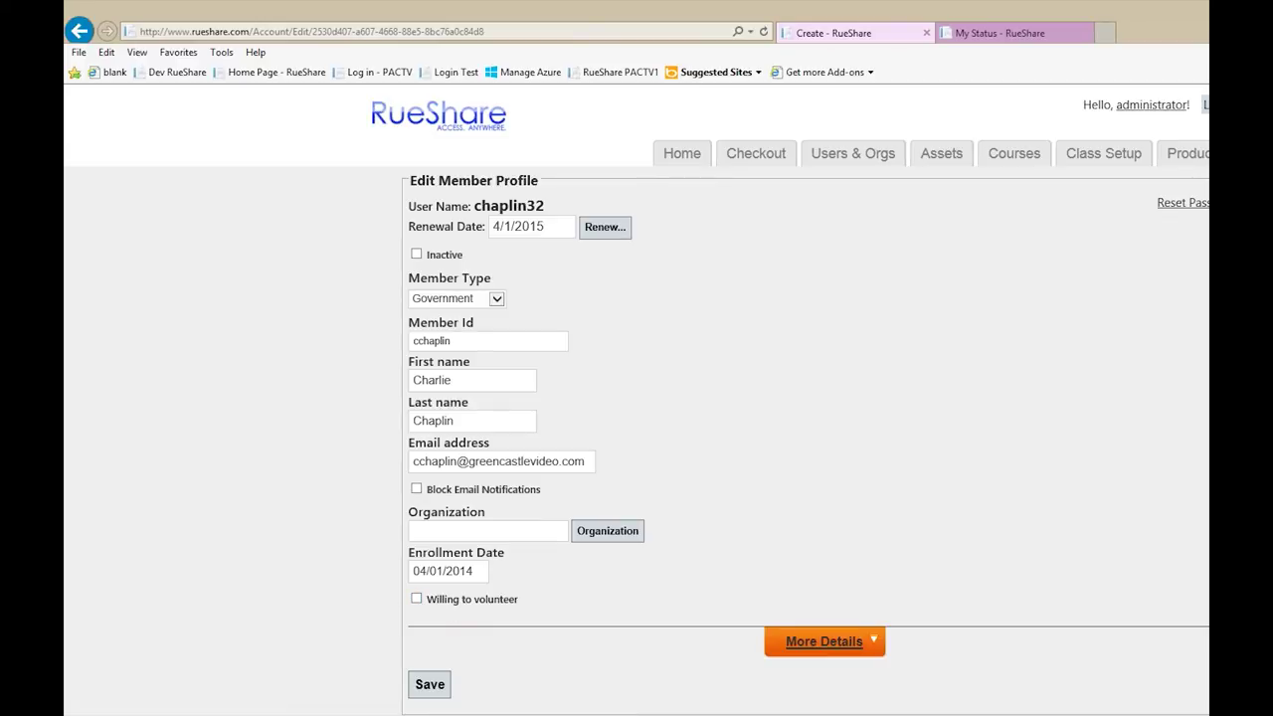
{"action": "left_click", "coordinate": [379, 75]}
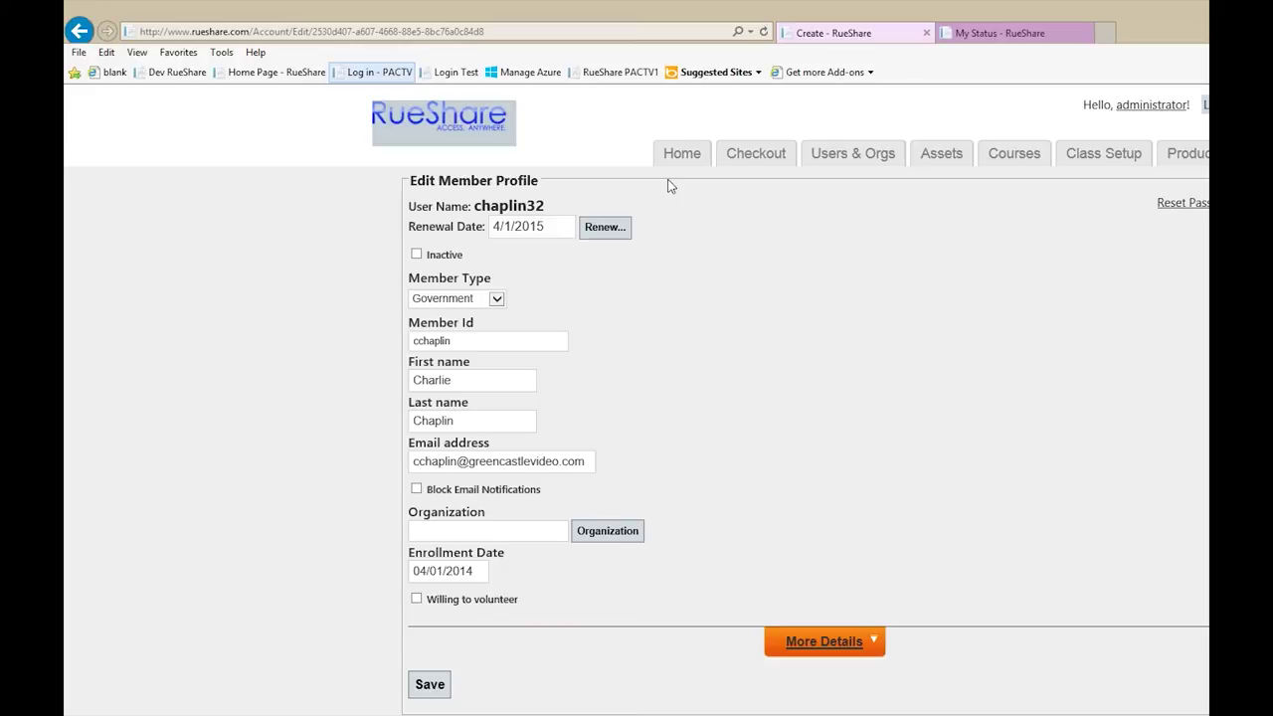
{"action": "left_click", "coordinate": [682, 154]}
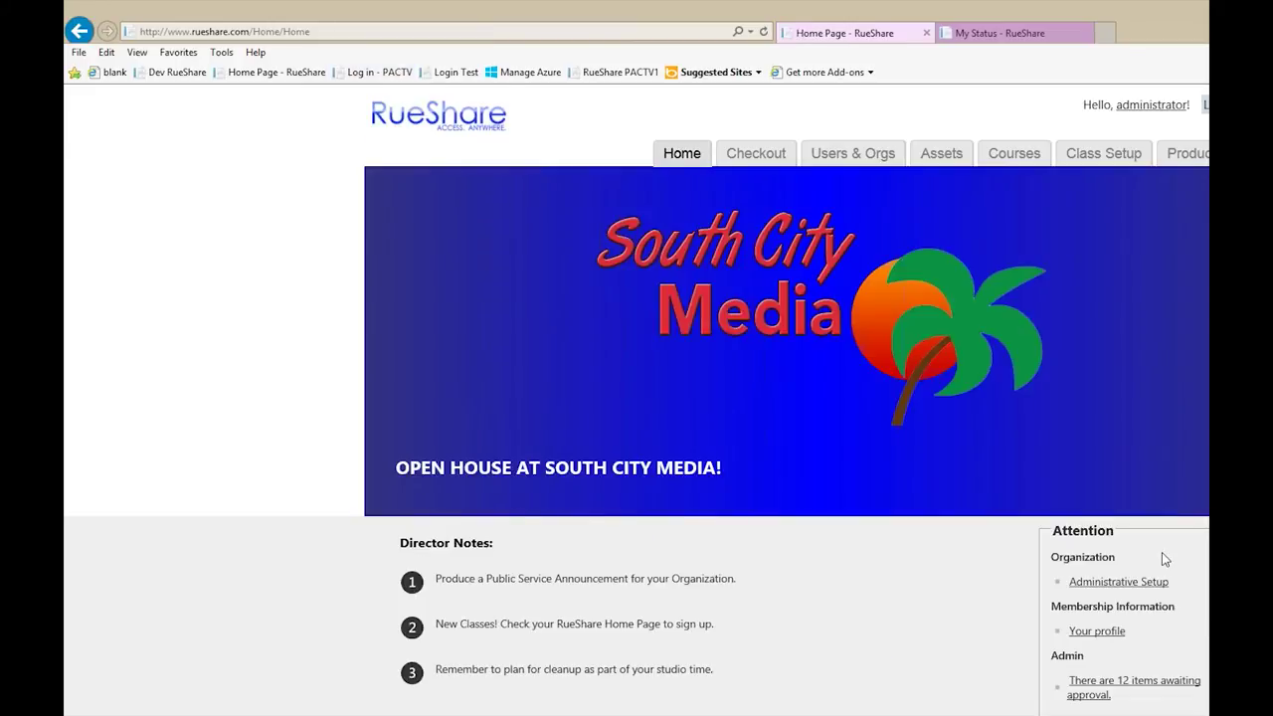
- View the items awaiting approval and return to the home page
{"action": "left_click", "coordinate": [1179, 687]}
{"action": "key", "text": "XF86AudioLowerVolume"}
{"action": "left_click", "coordinate": [698, 156]}
- Review the Payment options and the Settings in the organization's Administrative Setup
{"action": "left_click", "coordinate": [1089, 582]}
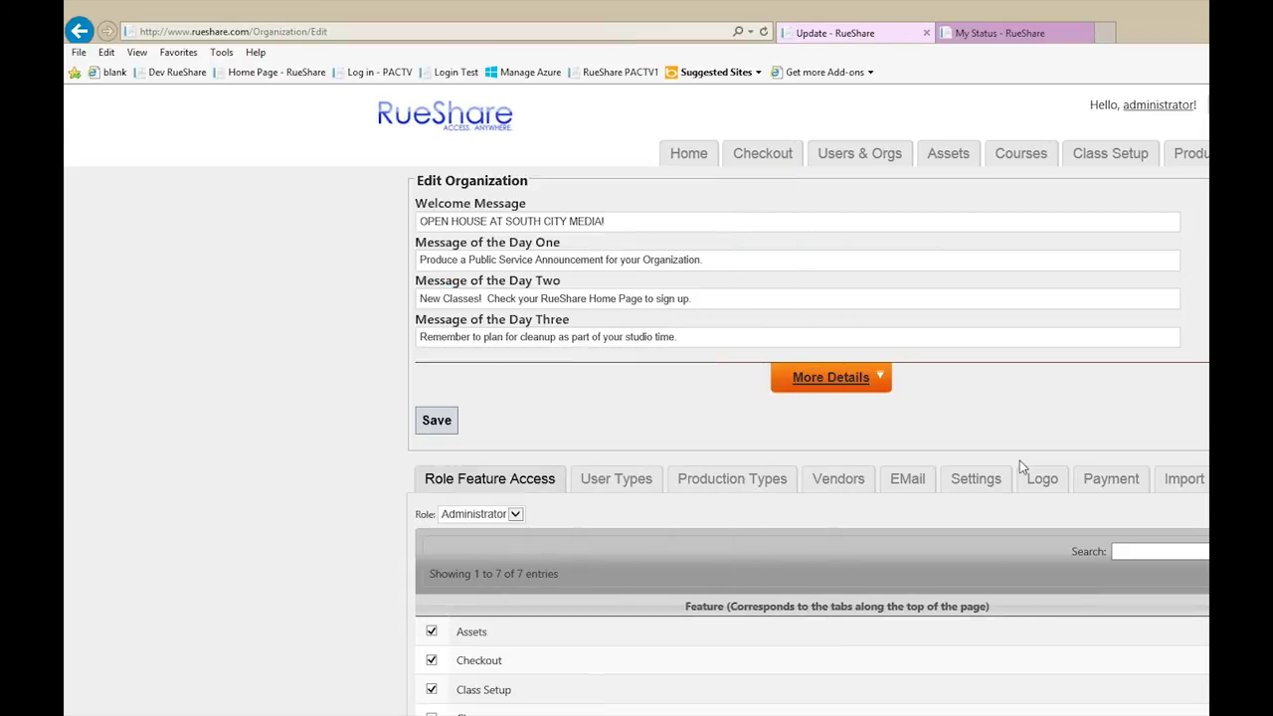
{"action": "left_click", "coordinate": [1094, 485]}
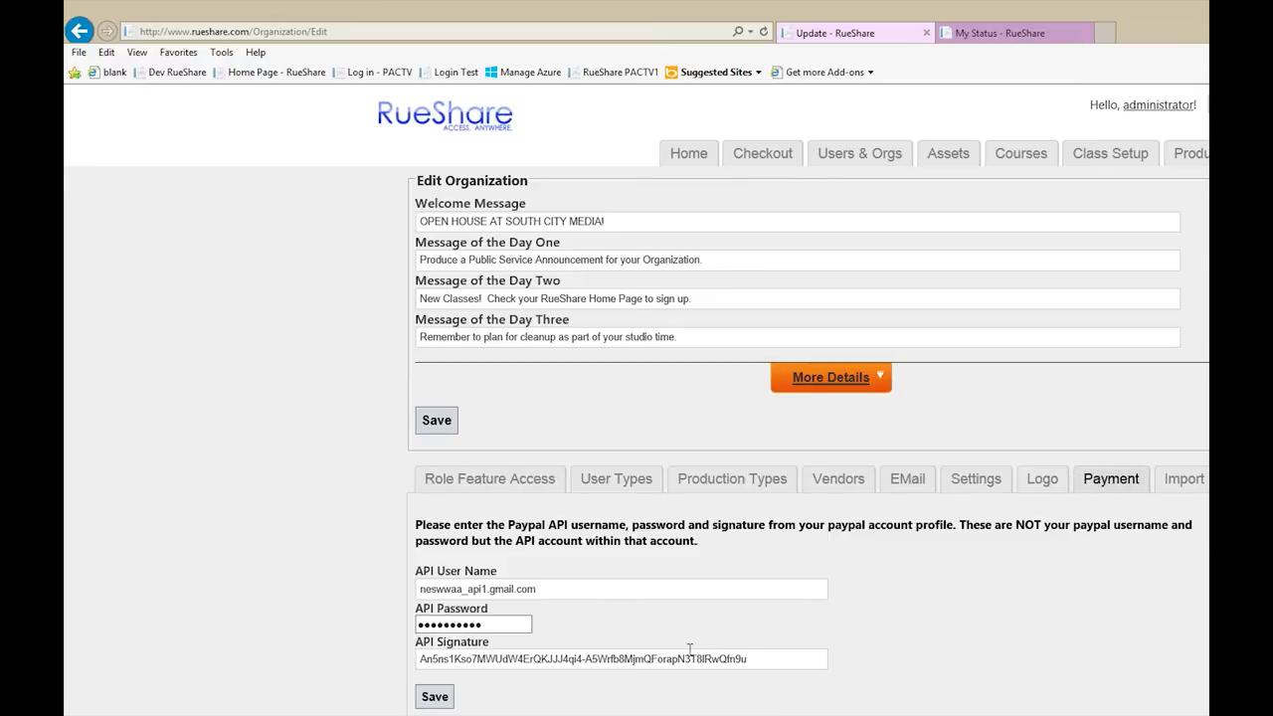
{"action": "left_click", "coordinate": [970, 485]}
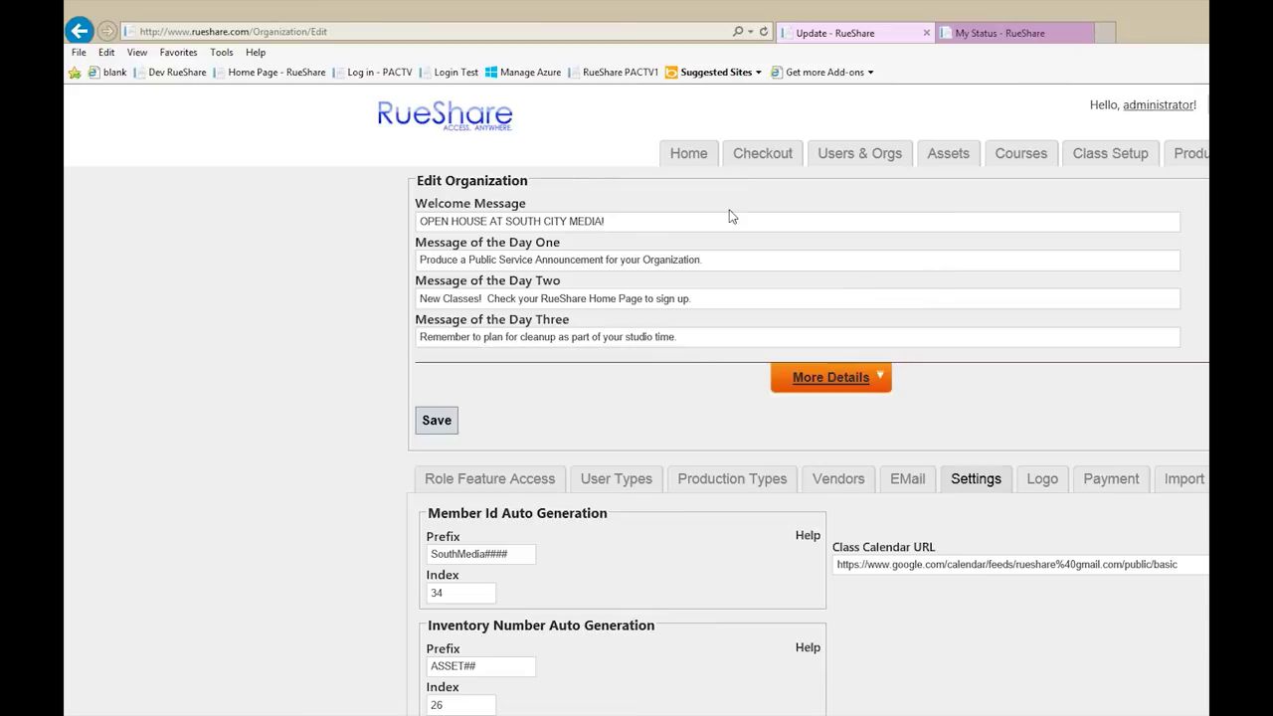
- Open the Camera A equipment record for editing, expand its additional details, and set the daily rental value to 300
{"action": "left_click", "coordinate": [686, 157]}
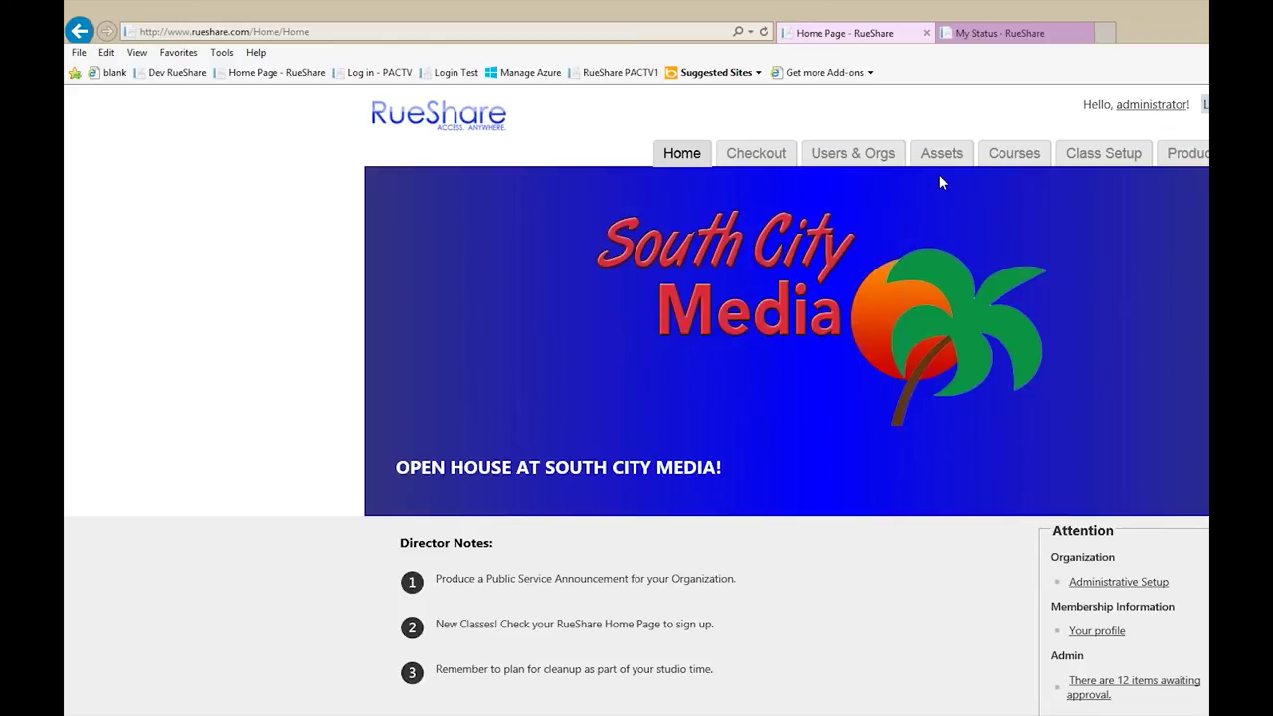
{"action": "left_click", "coordinate": [943, 159]}
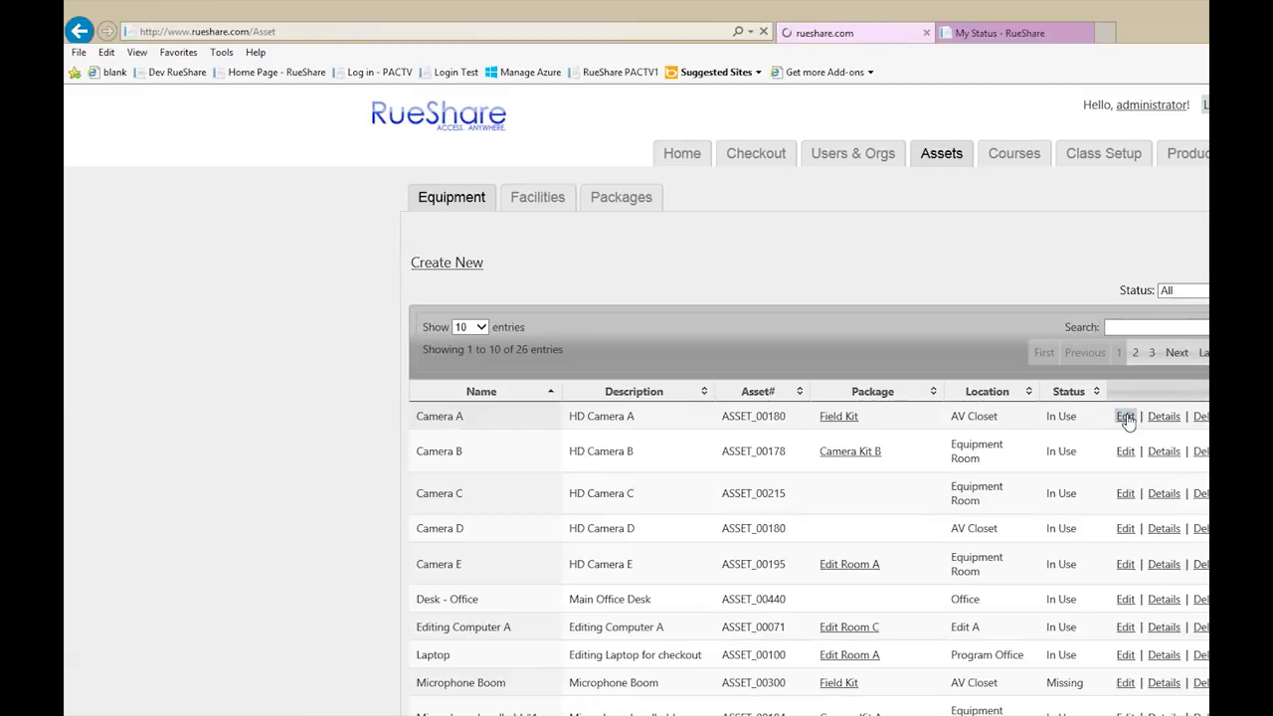
{"action": "left_click", "coordinate": [1125, 416]}
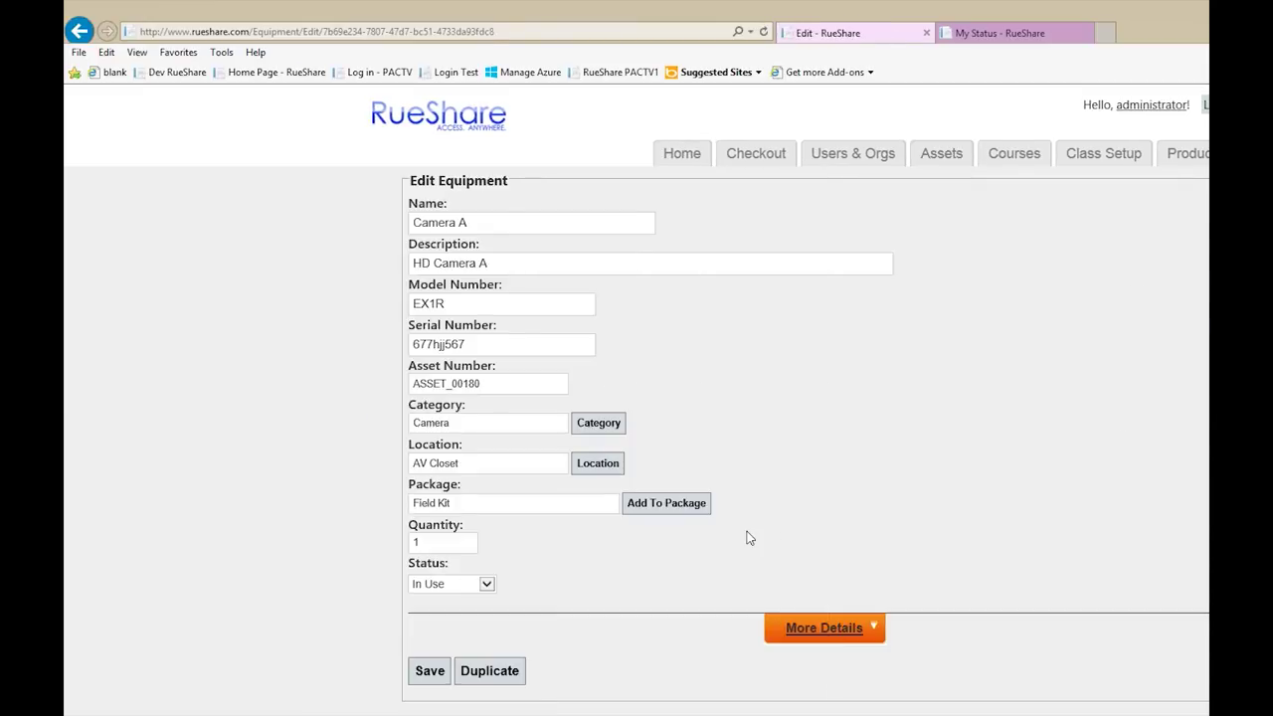
{"action": "left_click", "coordinate": [831, 629]}
{"action": "scroll", "coordinate": [426, 601], "scroll_direction": "down", "scroll_amount": 1}
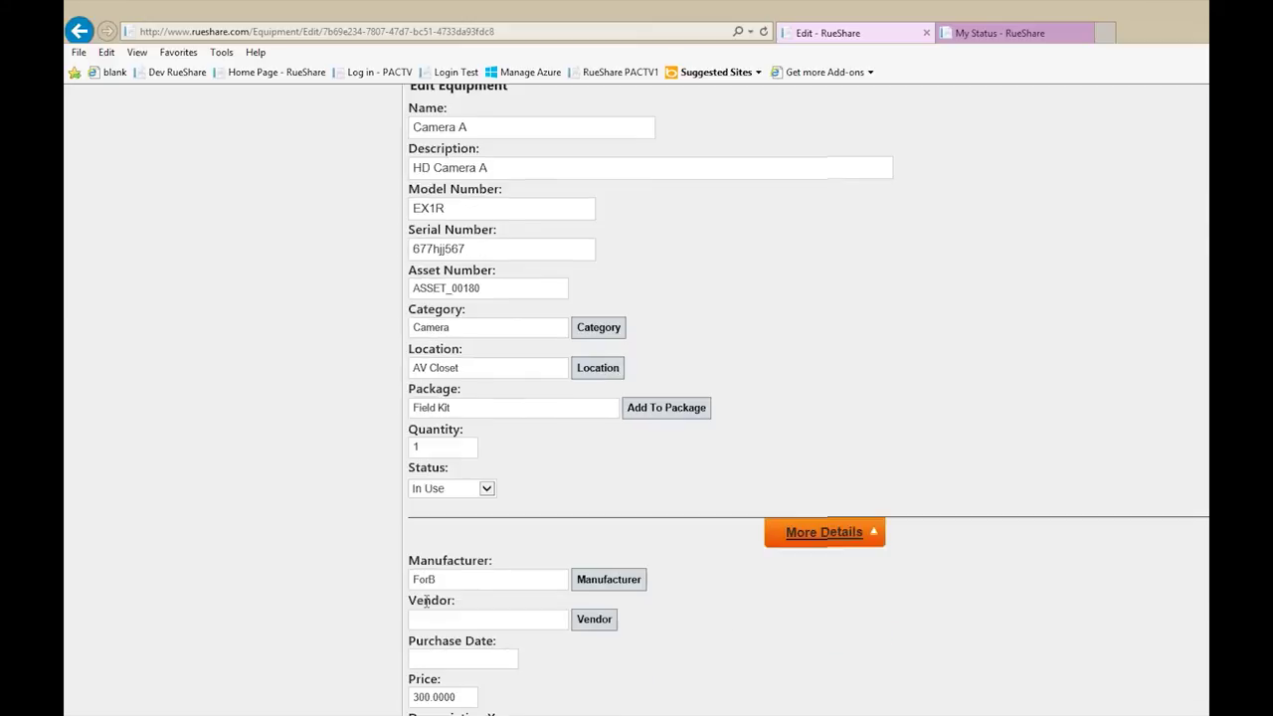
{"action": "scroll", "coordinate": [426, 602], "scroll_direction": "down", "scroll_amount": 2}
{"action": "left_click", "coordinate": [426, 601]}
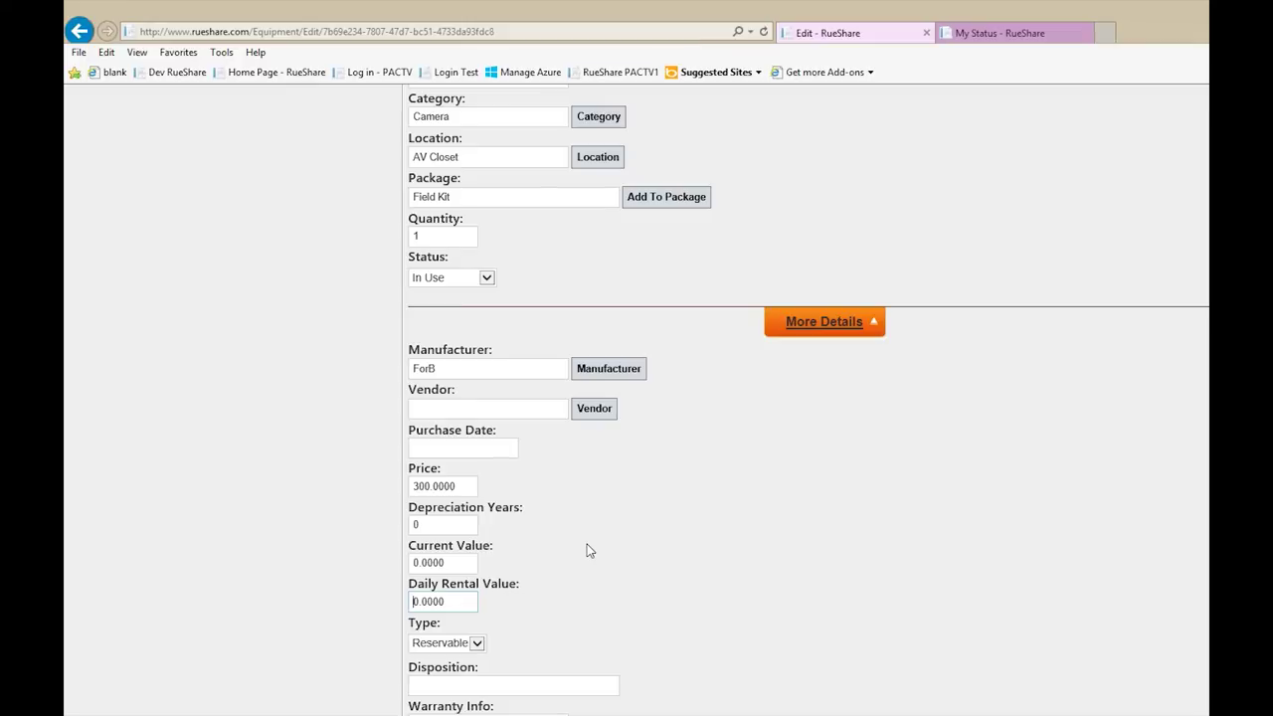
{"action": "type", "text": "30"}
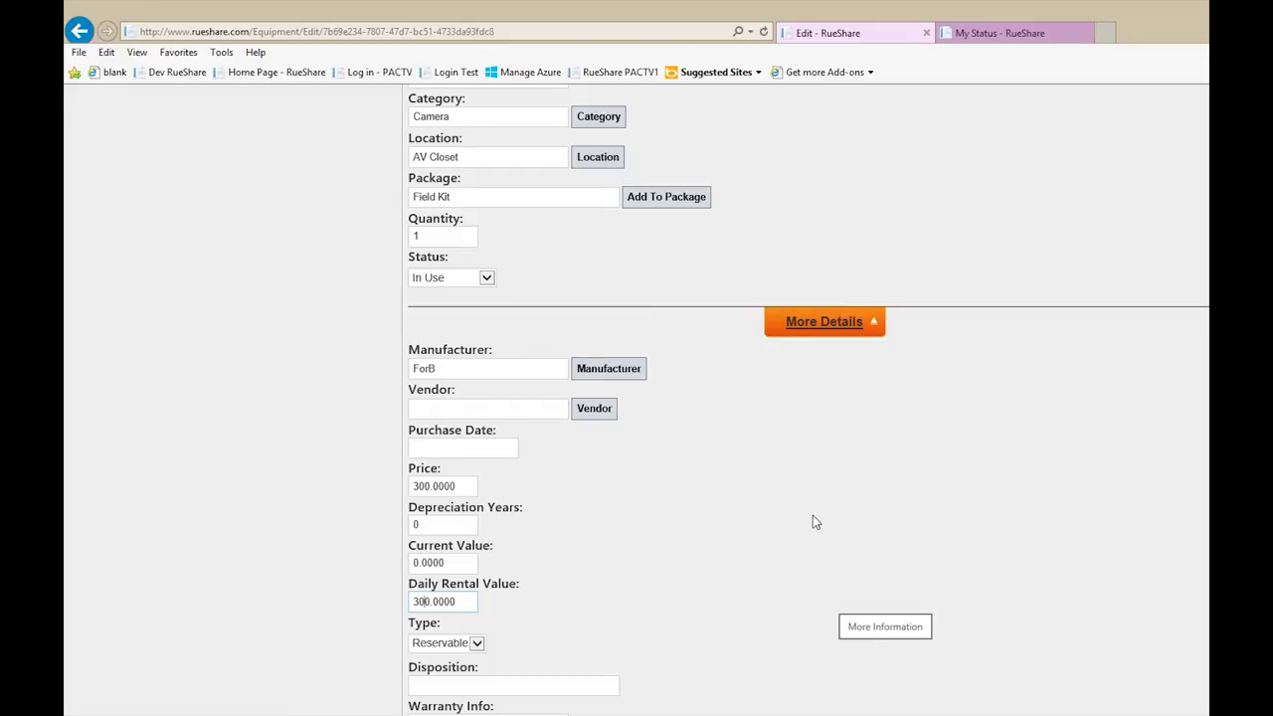
- Set Camera A's current value to 1500 in the expanded equipment details
{"action": "left_click_drag", "start_coordinate": [465, 601], "coordinate": [412, 601]}
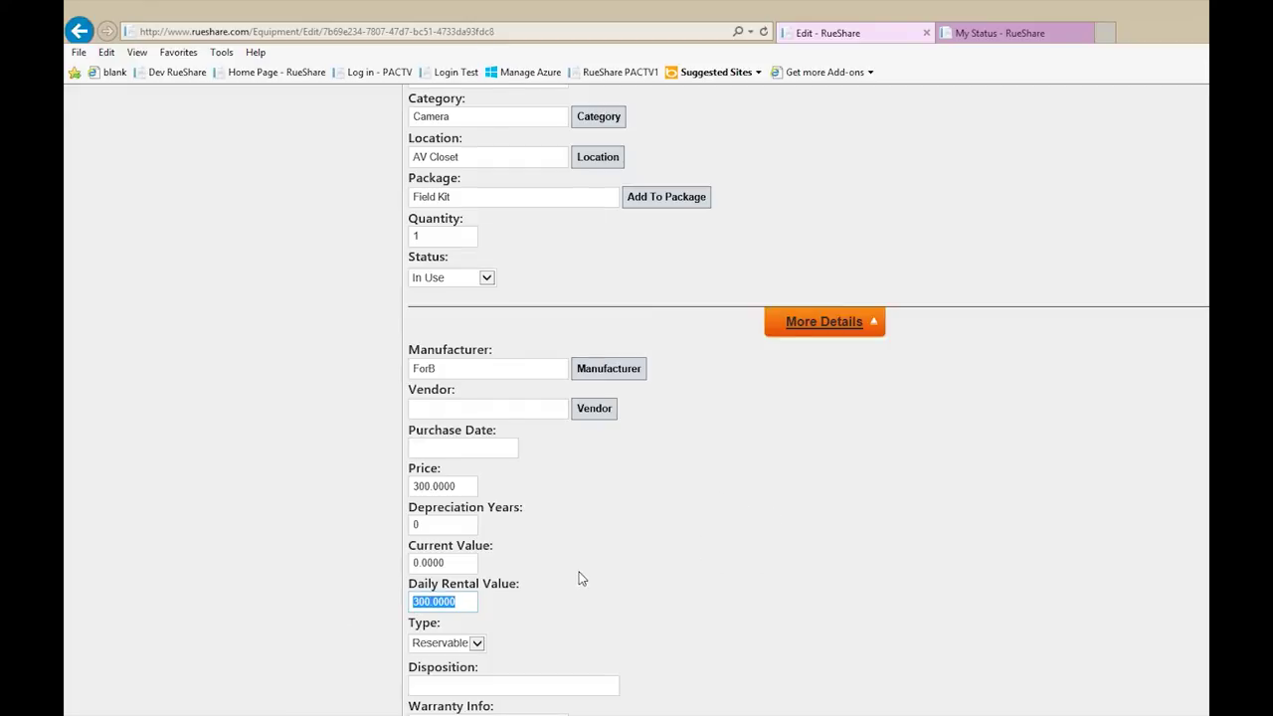
{"action": "left_click", "coordinate": [725, 408]}
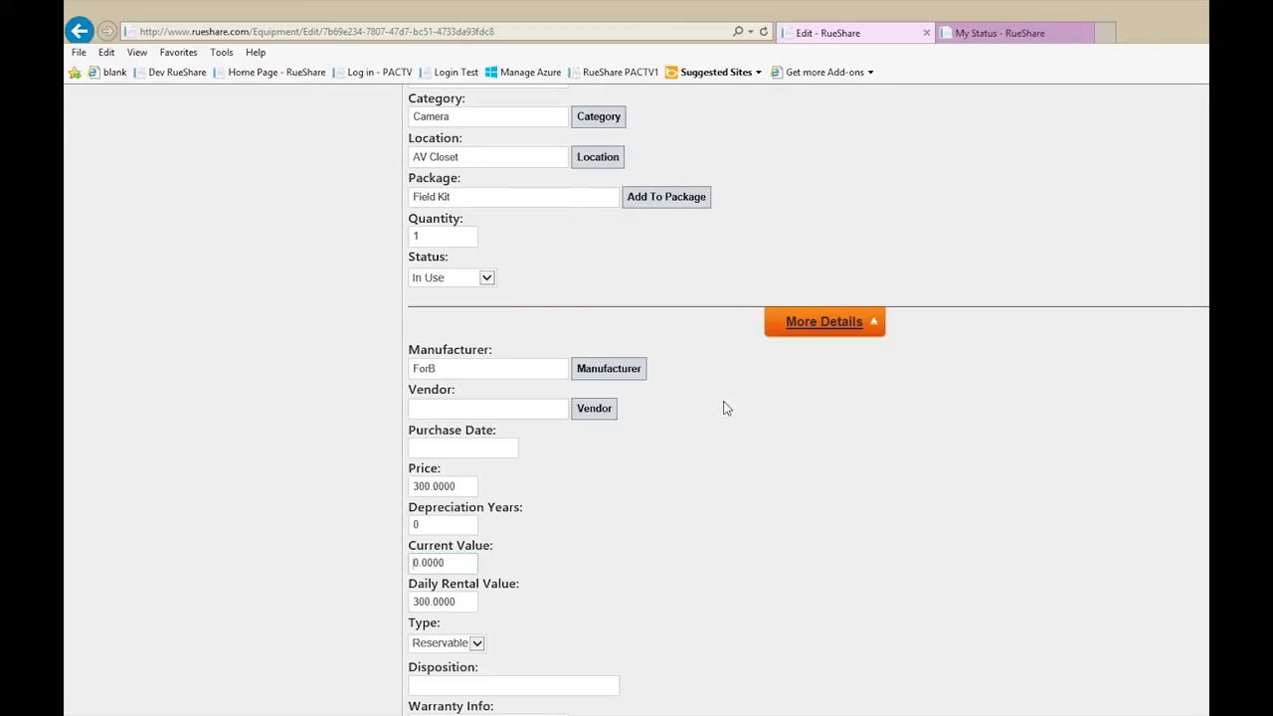
{"action": "type", "text": "150"}
{"action": "scroll", "coordinate": [861, 394], "scroll_direction": "down", "scroll_amount": 3}
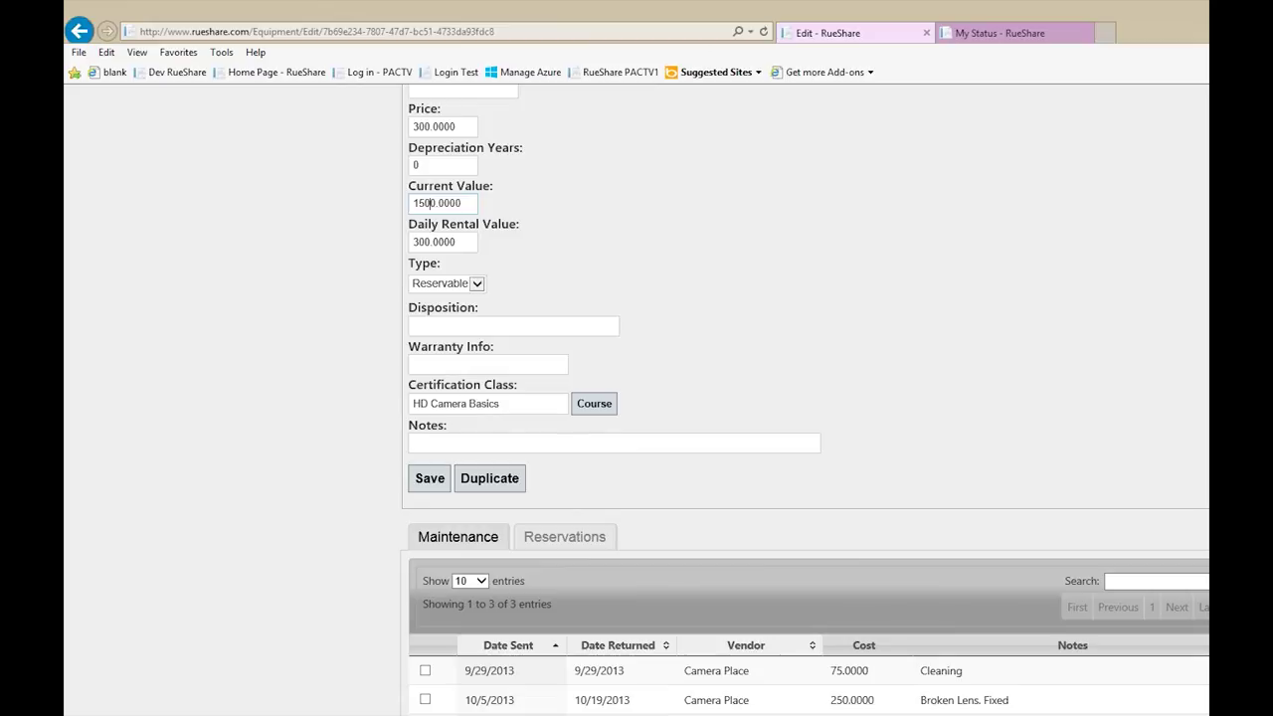
{"action": "key", "text": "Return"}
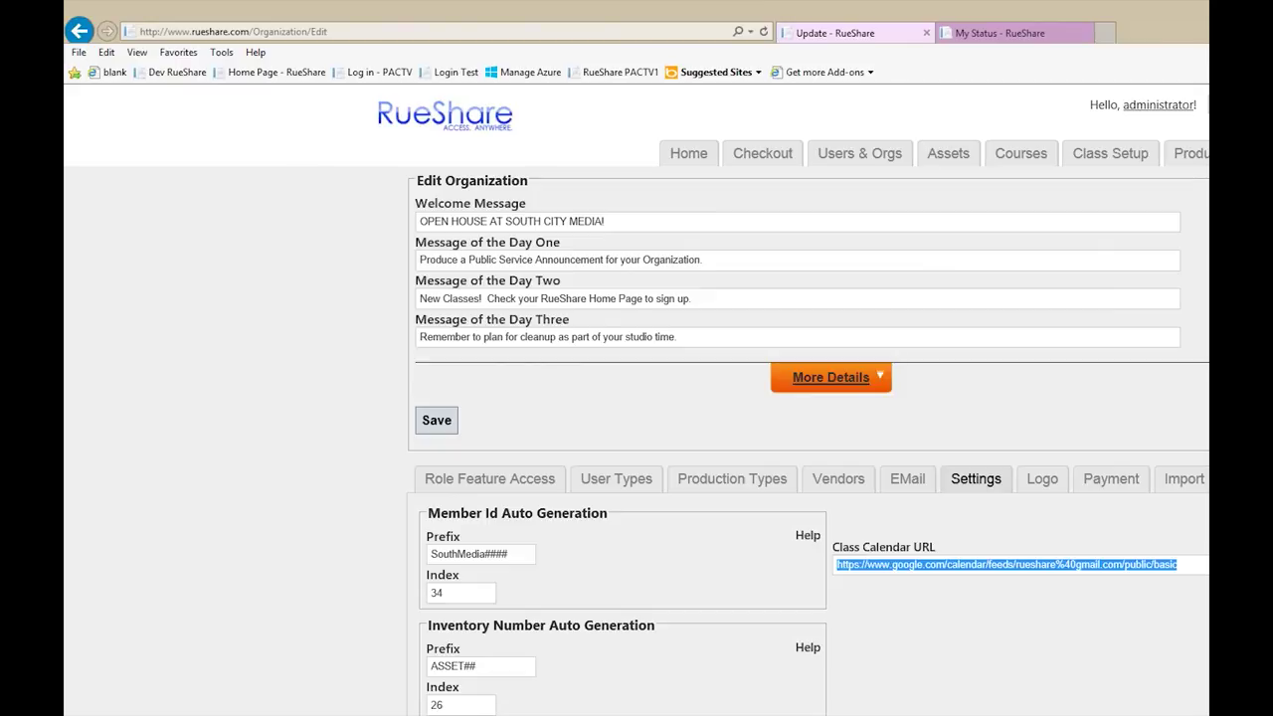
{"action": "key", "text": "alt+Tab"}
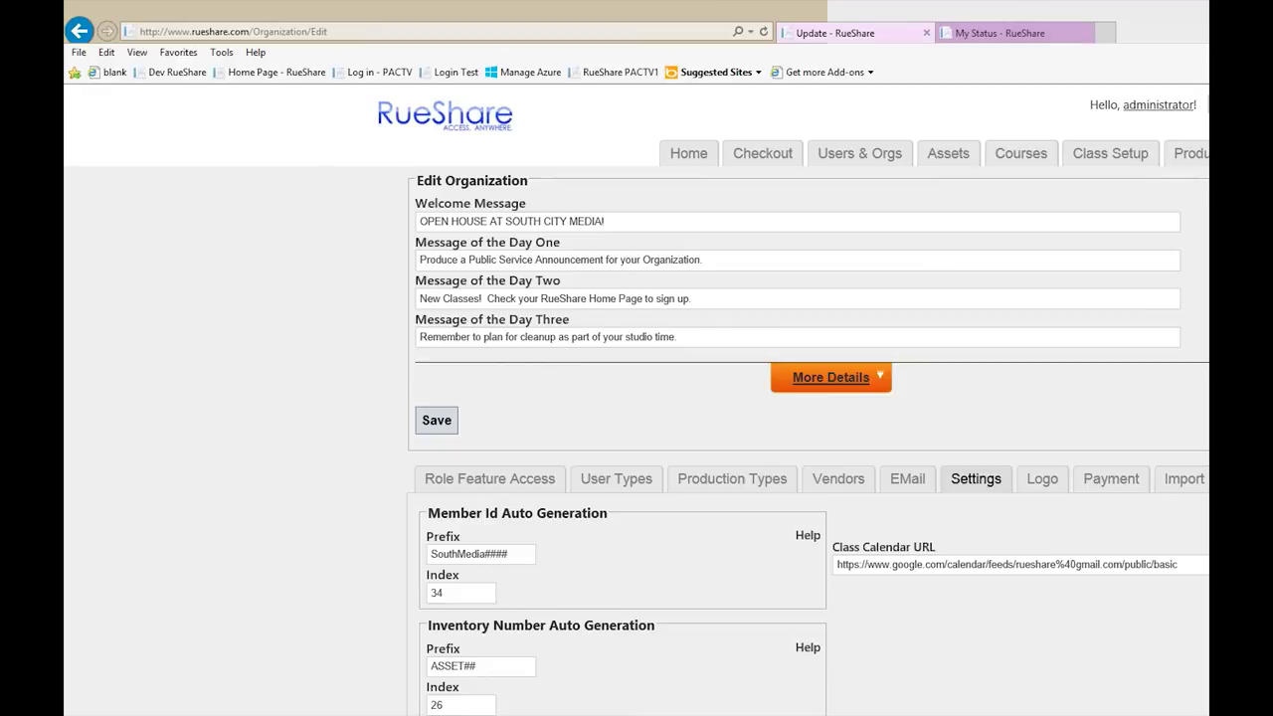